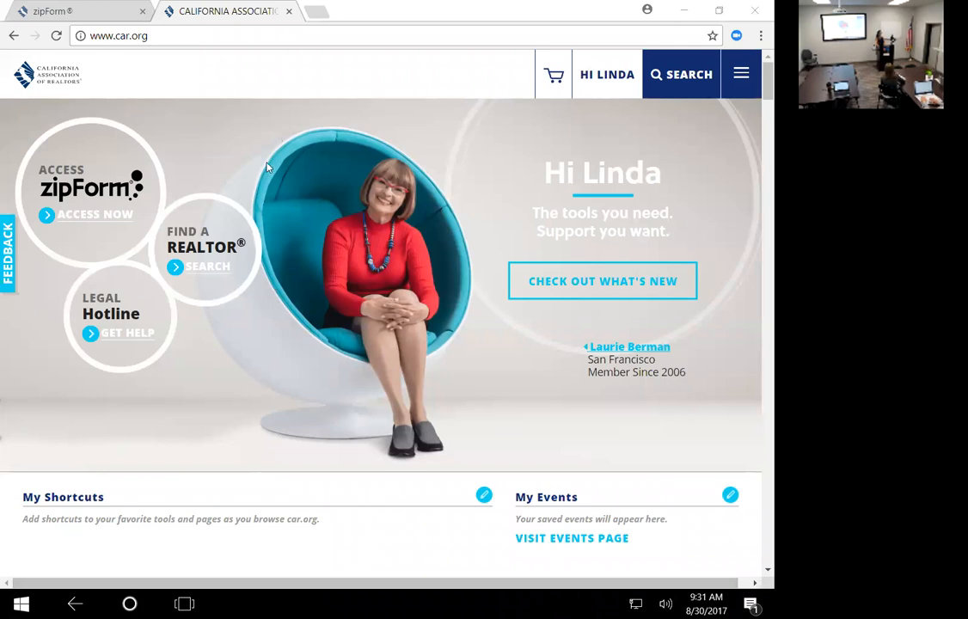
- Launch zipForm Plus from the C.A.R. website and browse the full list of saved templates
left_click(105, 188)
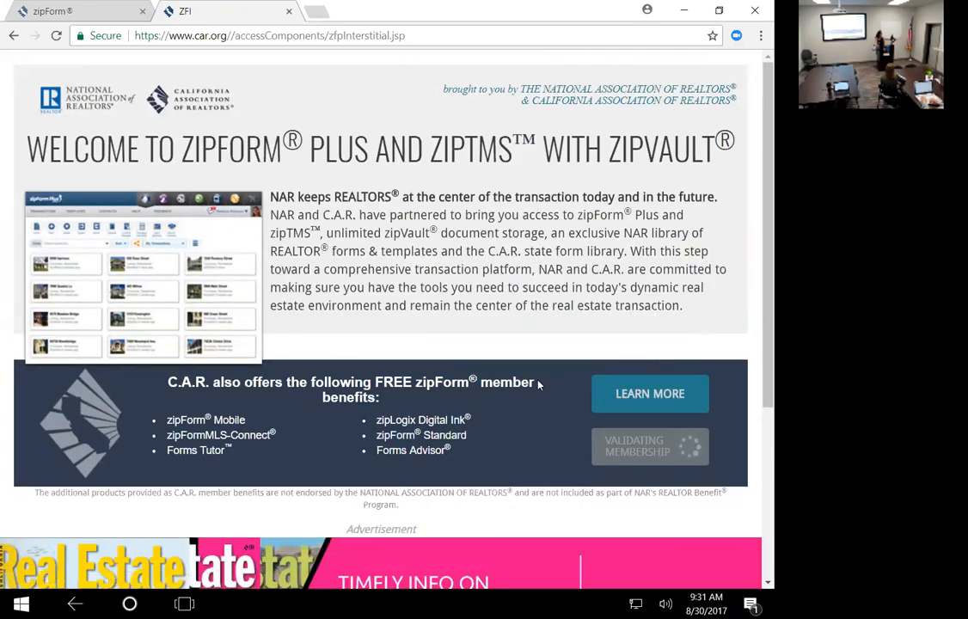
left_click(654, 450)
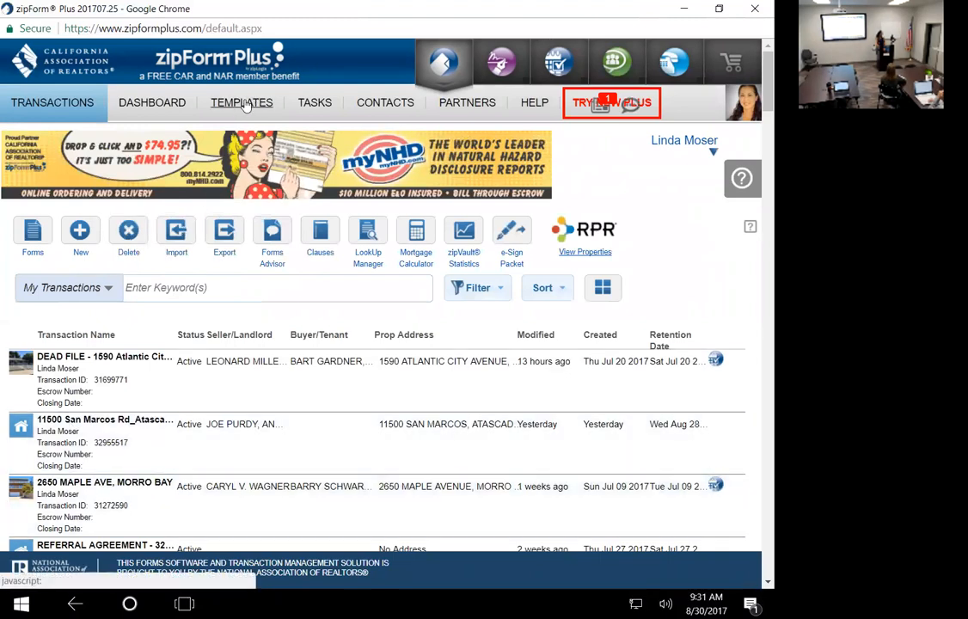
left_click(243, 103)
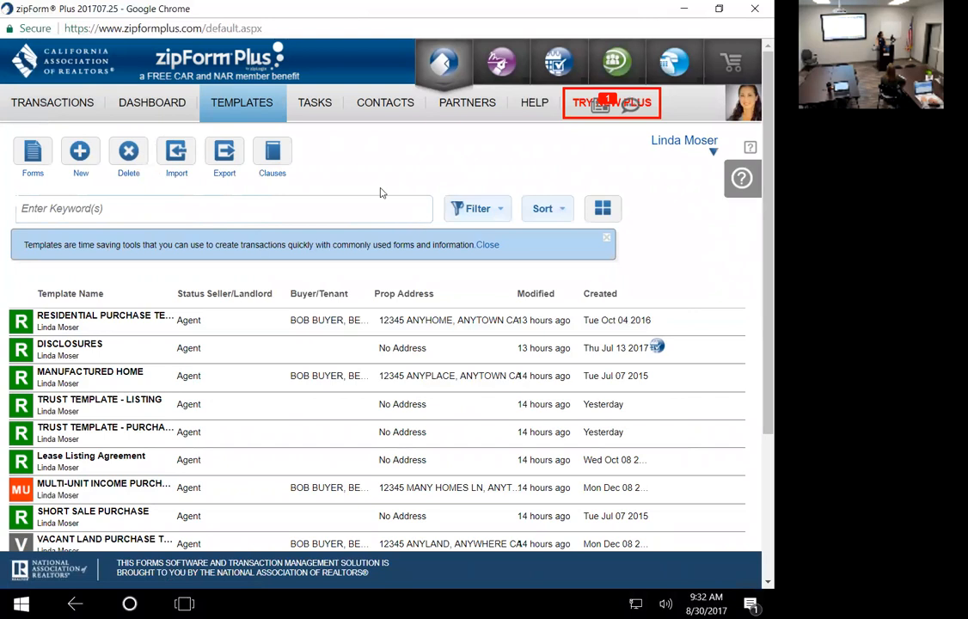
scroll(178, 460, "down", 1)
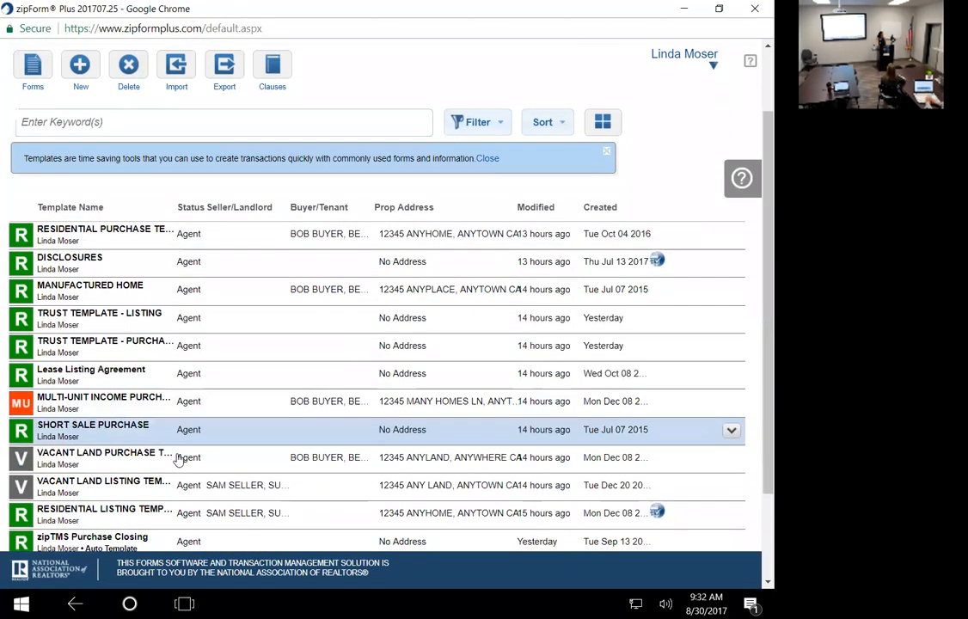
scroll(178, 460, "down", 2)
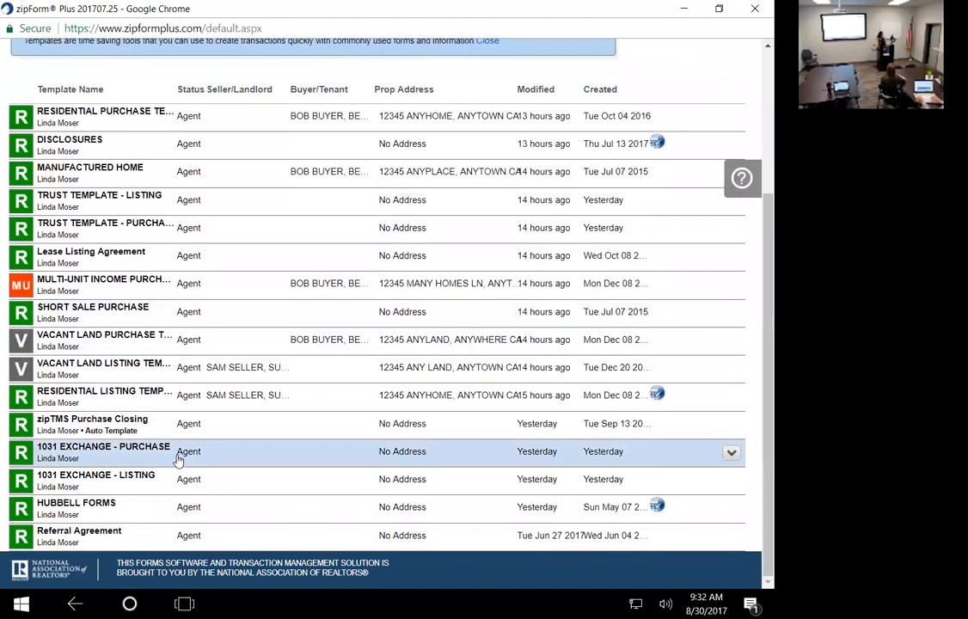
scroll(178, 460, "up", 3)
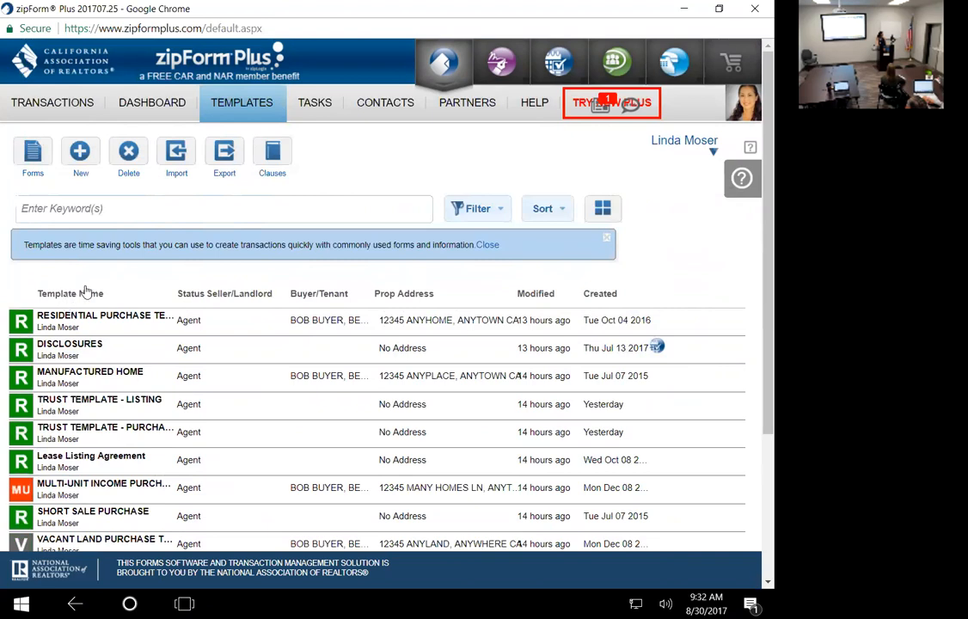
- Open the residential purchase template and look over the documents it contains
left_click(116, 321)
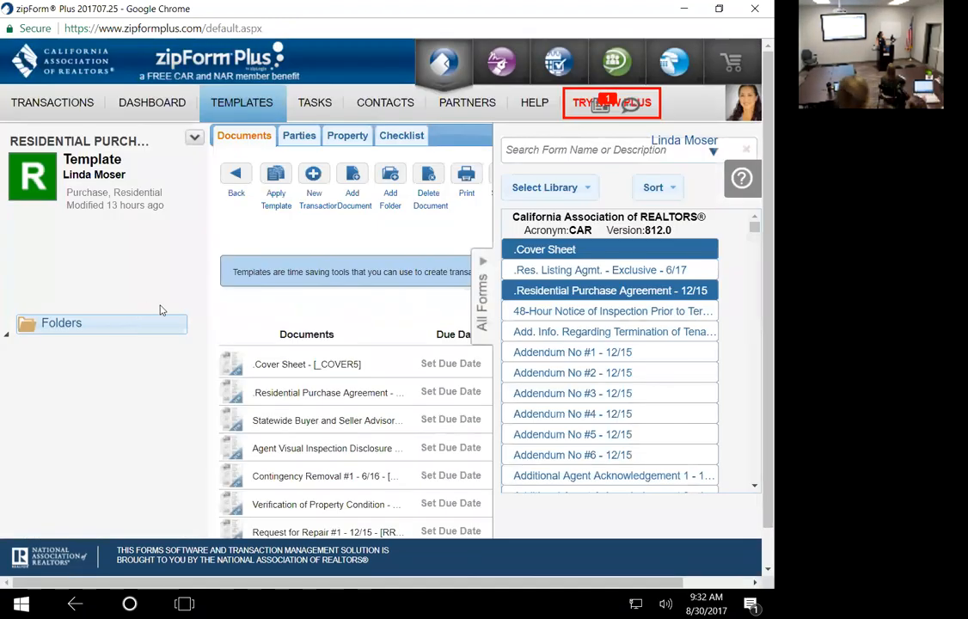
scroll(159, 310, "down", 1)
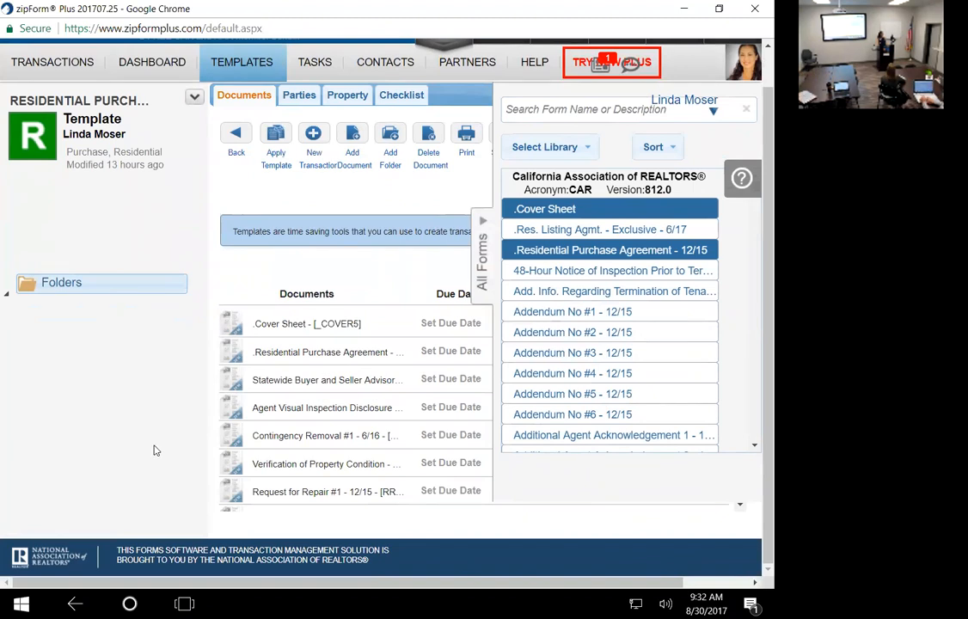
scroll(122, 423, "up", 2)
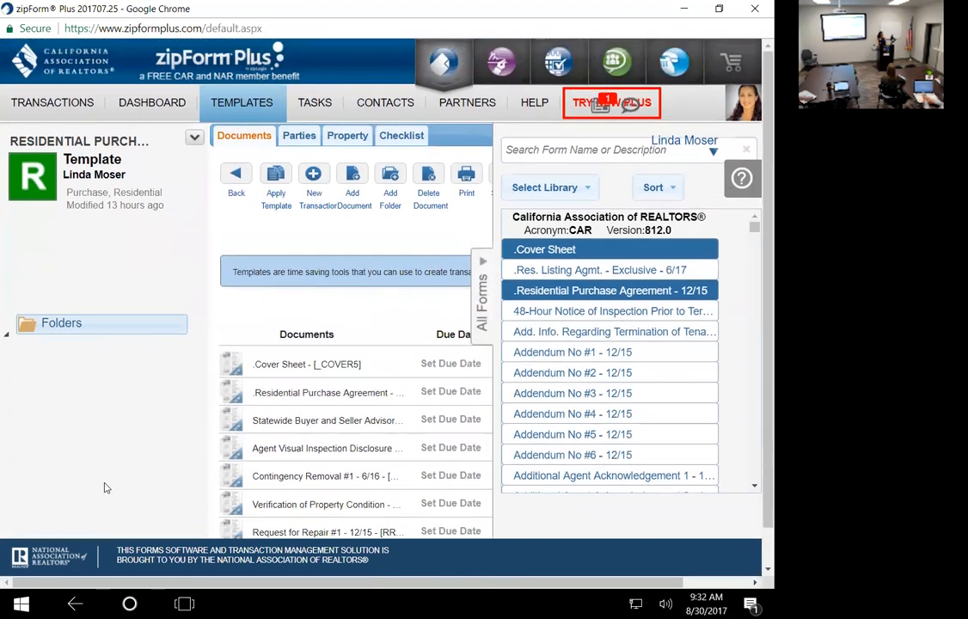
- Return to the transactions list, open Forms Advisor and dismiss its welcome message
mouse_move(48, 111)
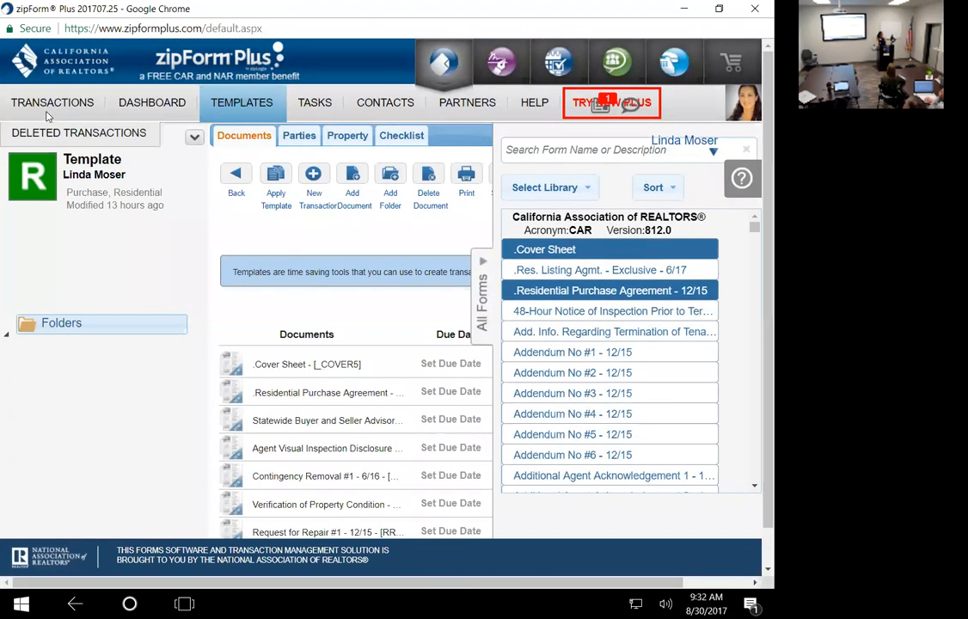
left_click(53, 104)
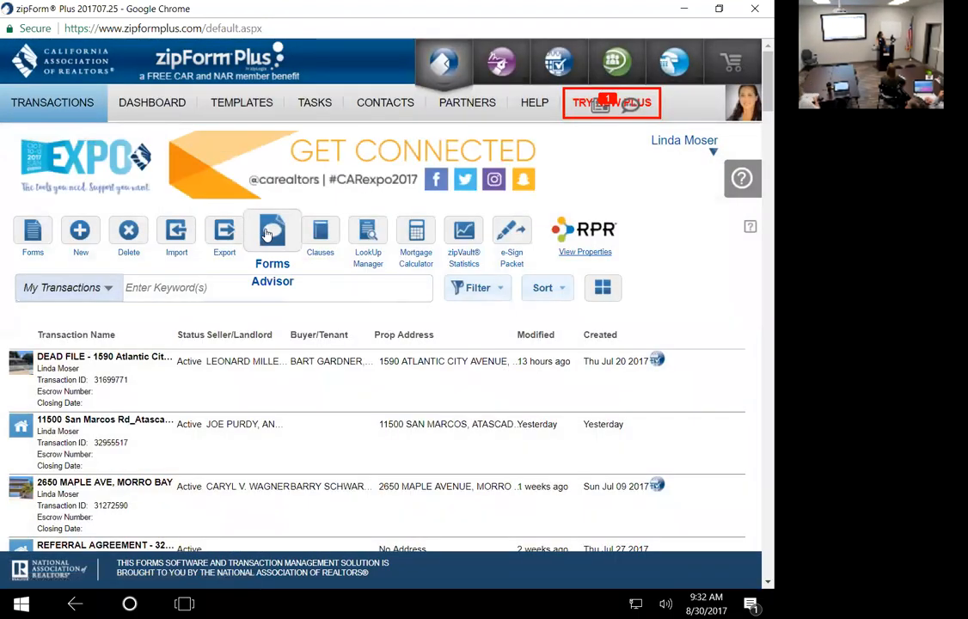
left_click(266, 234)
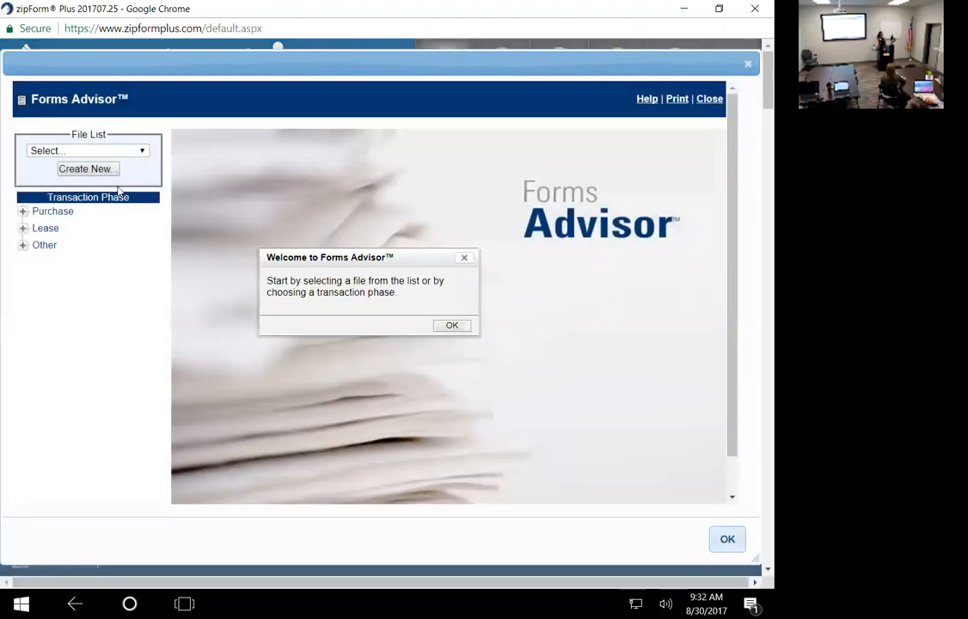
left_click(450, 326)
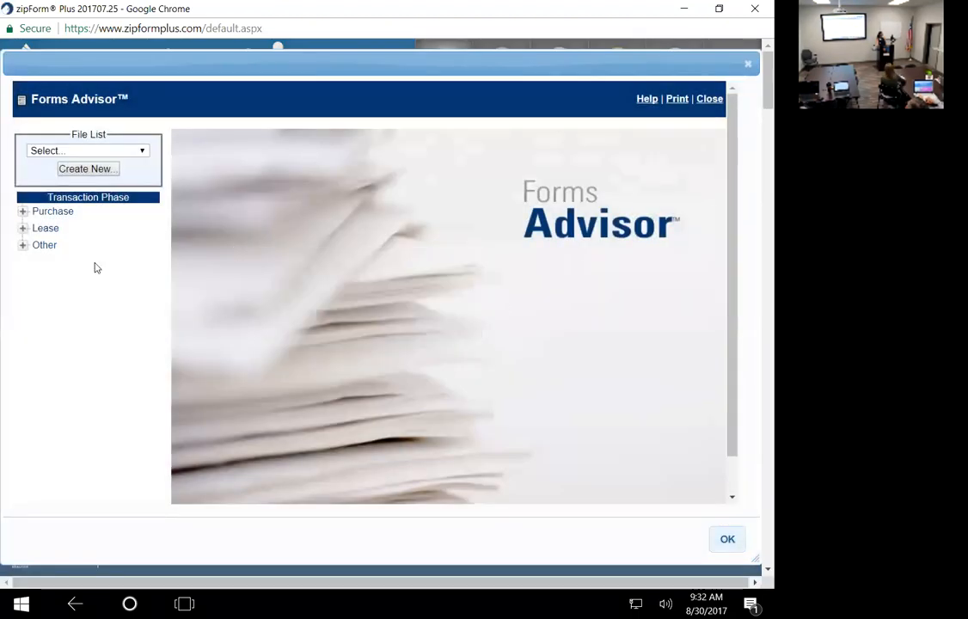
- Check the saved files in Forms Advisor and view the Property questions for the Buyer Representation phase under Purchase
left_click(138, 151)
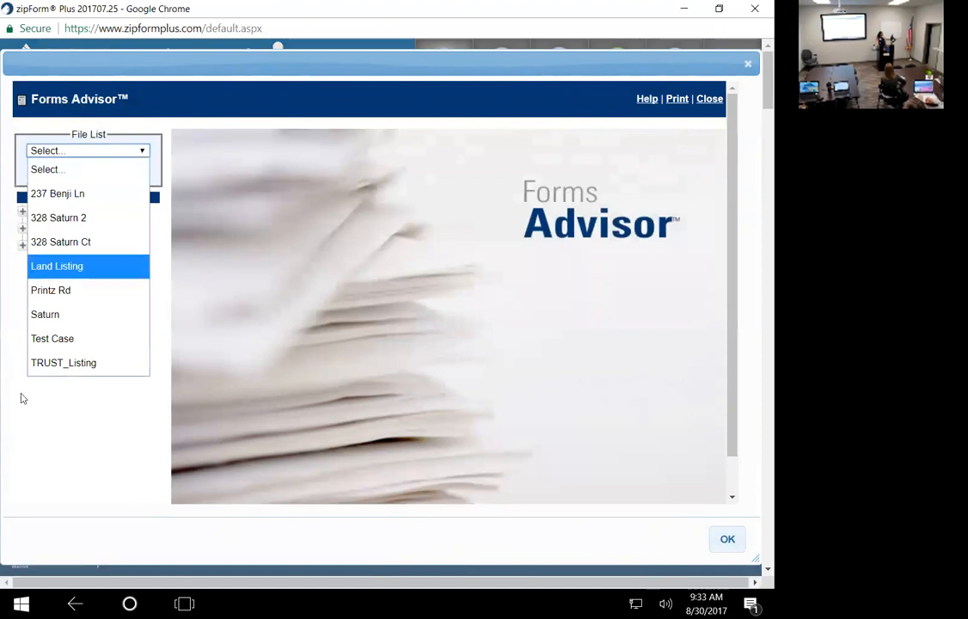
left_click(12, 309)
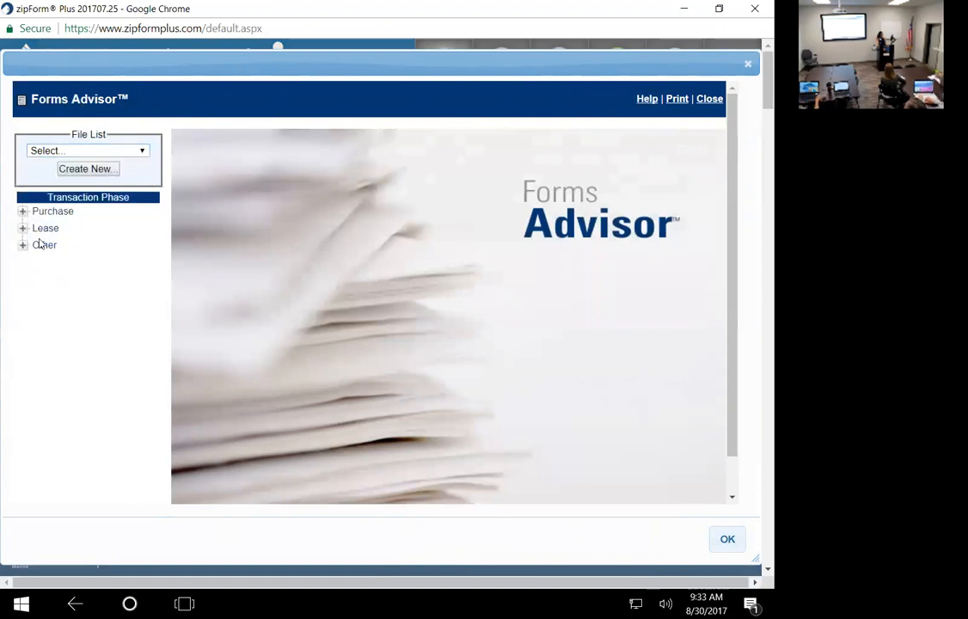
left_click(23, 214)
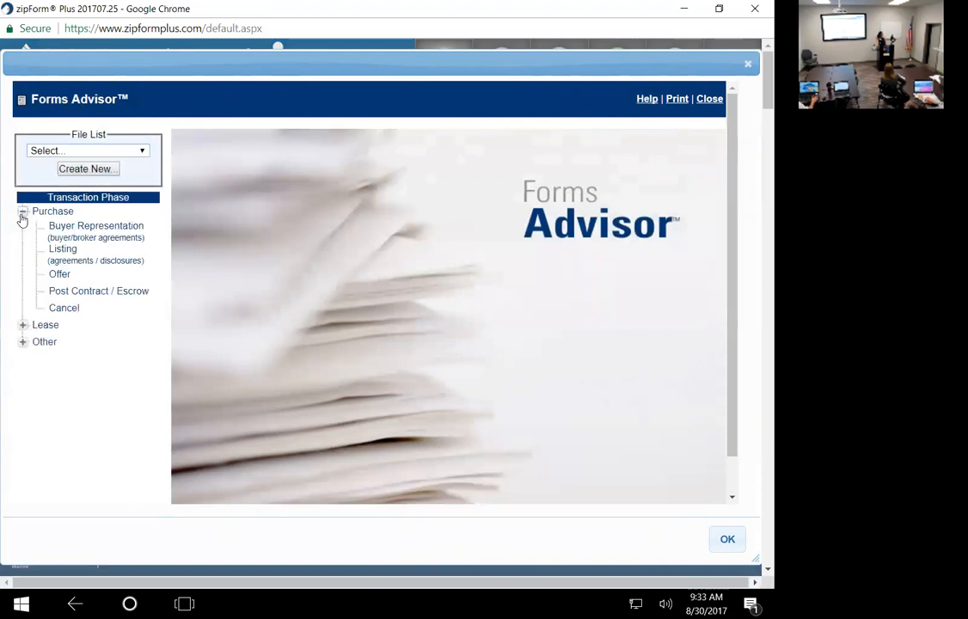
left_click(83, 225)
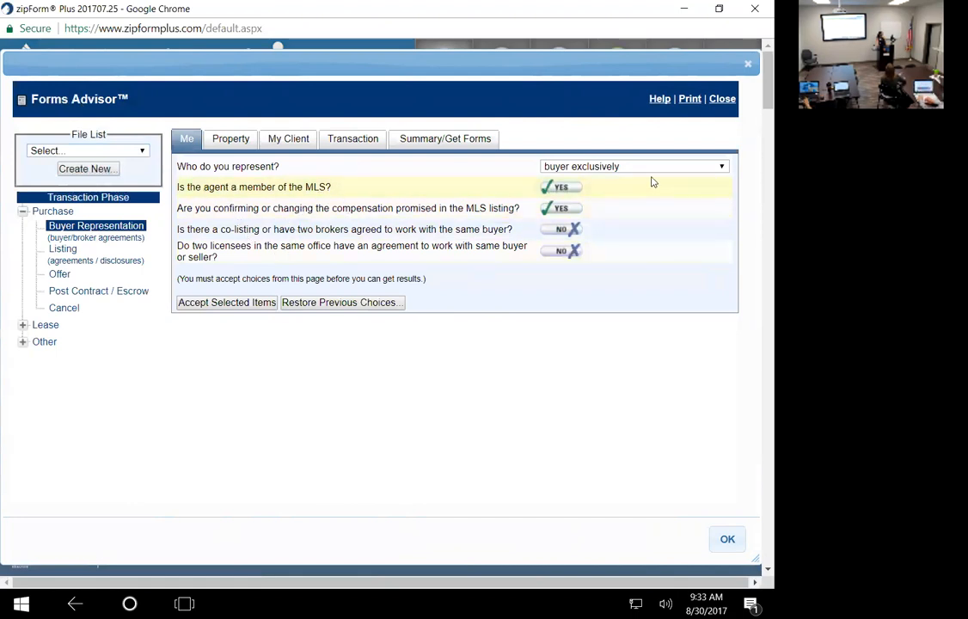
left_click(230, 140)
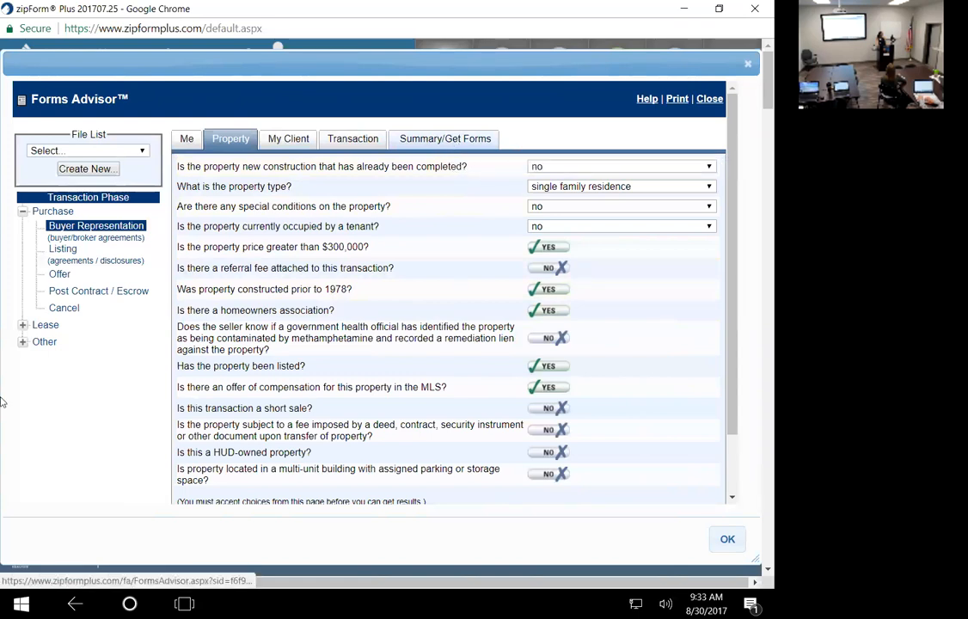
- Load the saved "Test Case" file in Forms Advisor and dismiss the reload message
left_click(127, 148)
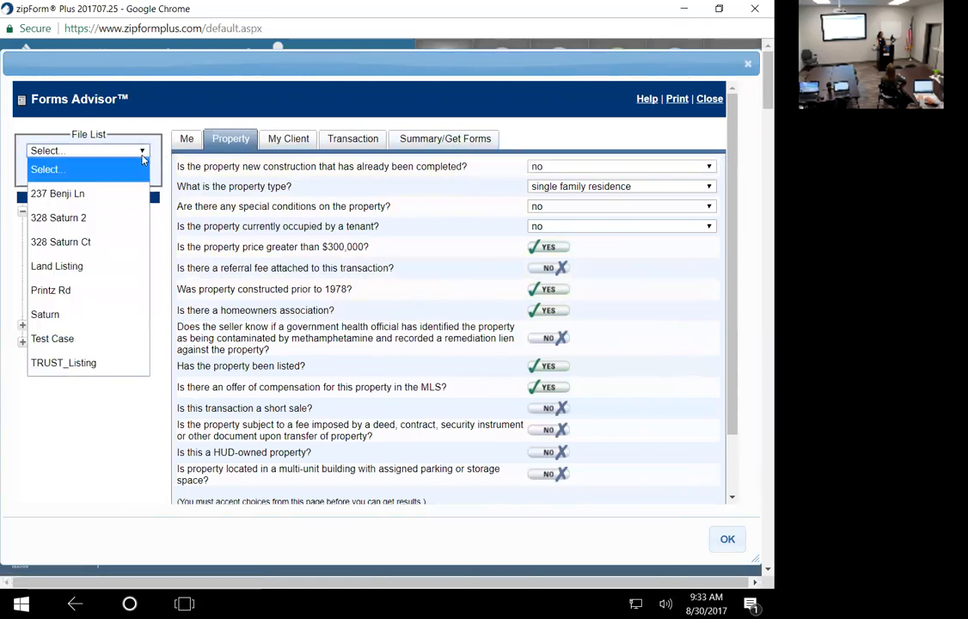
left_click(73, 338)
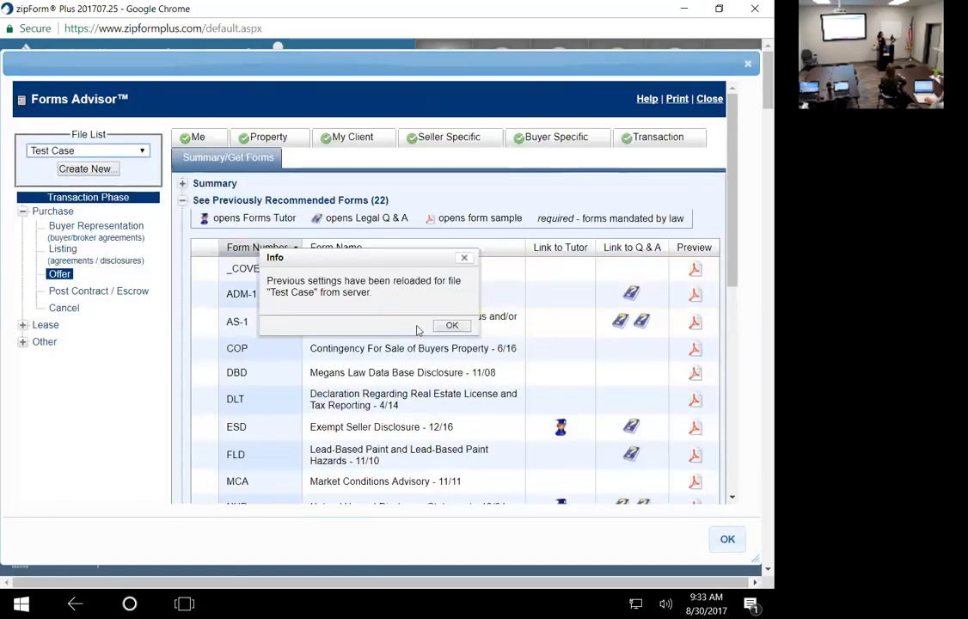
left_click(443, 327)
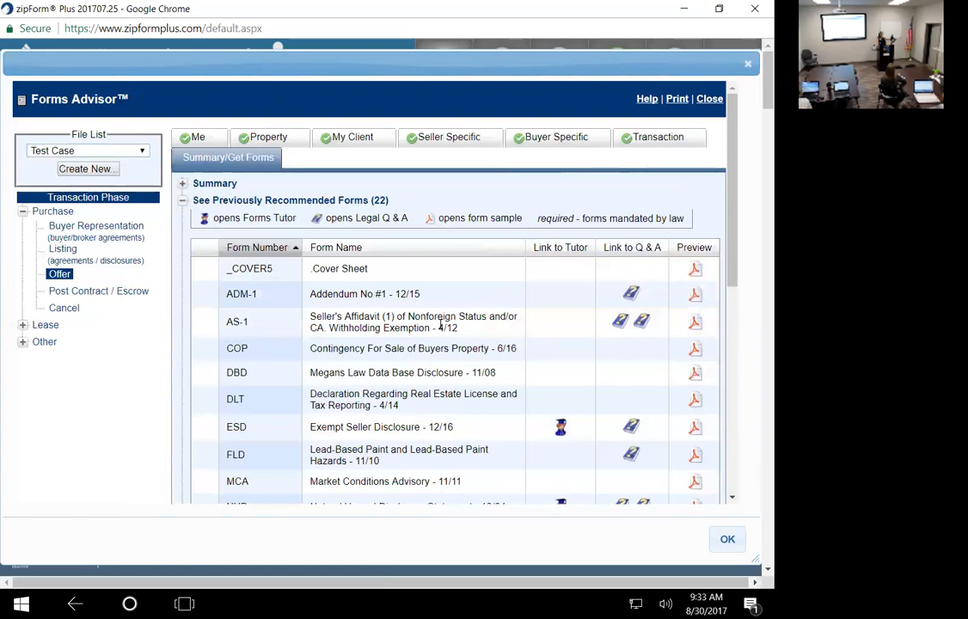
- Examine the previously recommended forms for the Test Case offer, from start to end of the list, and close Forms Advisor
scroll(441, 325, "down", 1)
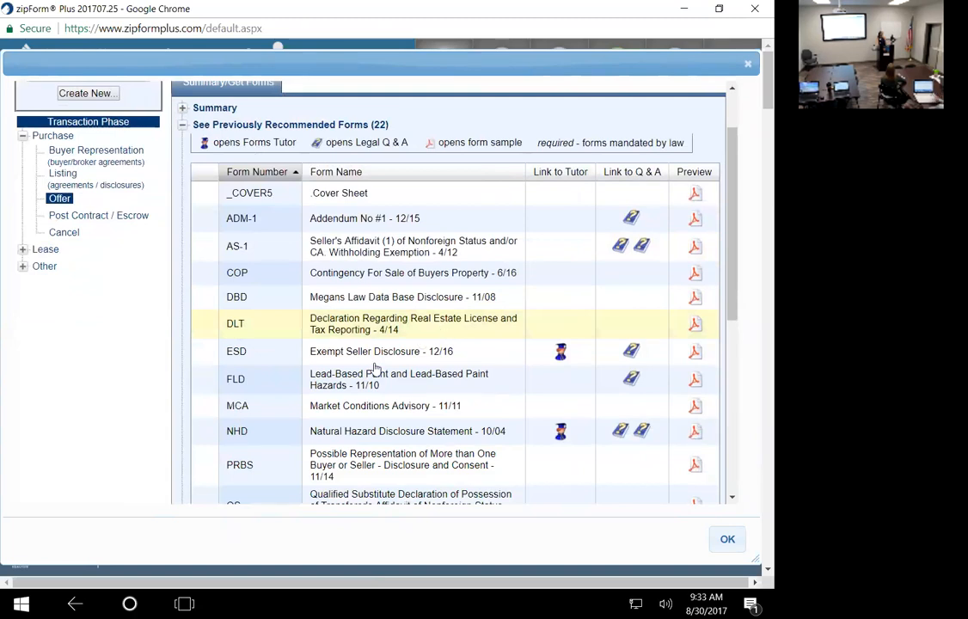
scroll(250, 419, "down", 1)
scroll(250, 419, "up", 2)
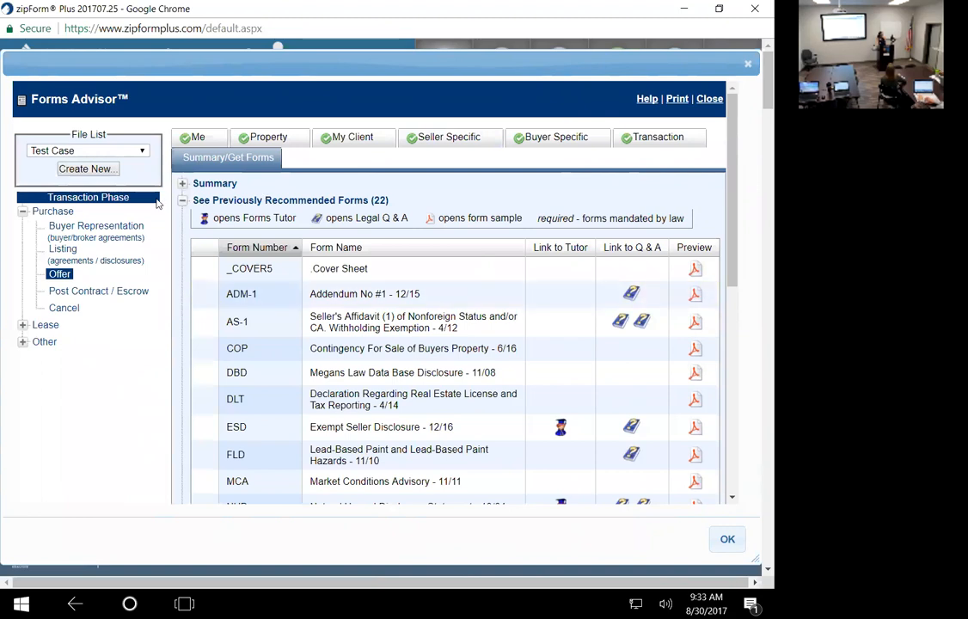
scroll(506, 341, "down", 1)
scroll(506, 340, "down", 2)
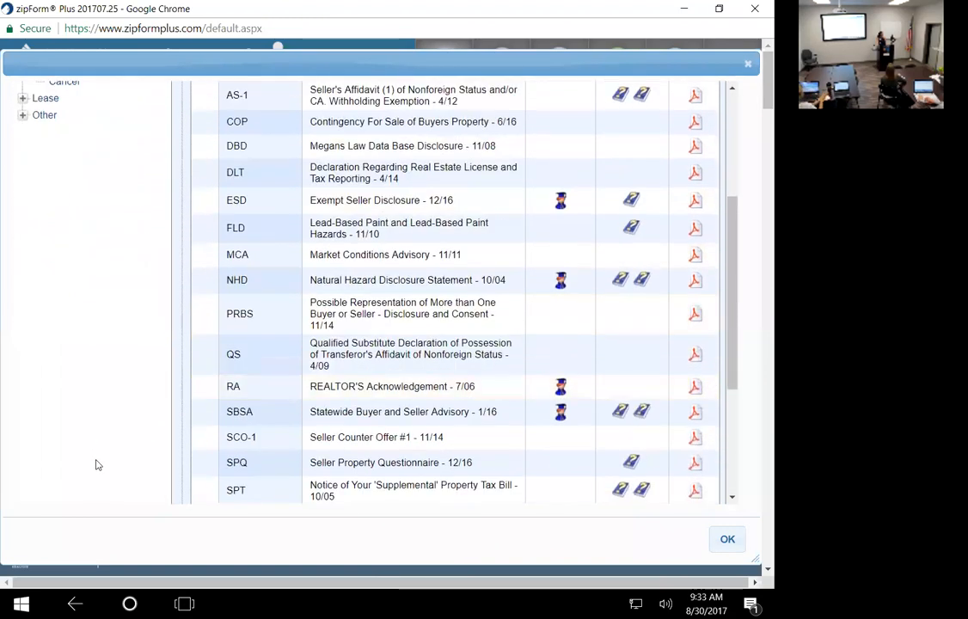
scroll(325, 421, "down", 1)
scroll(325, 421, "down", 2)
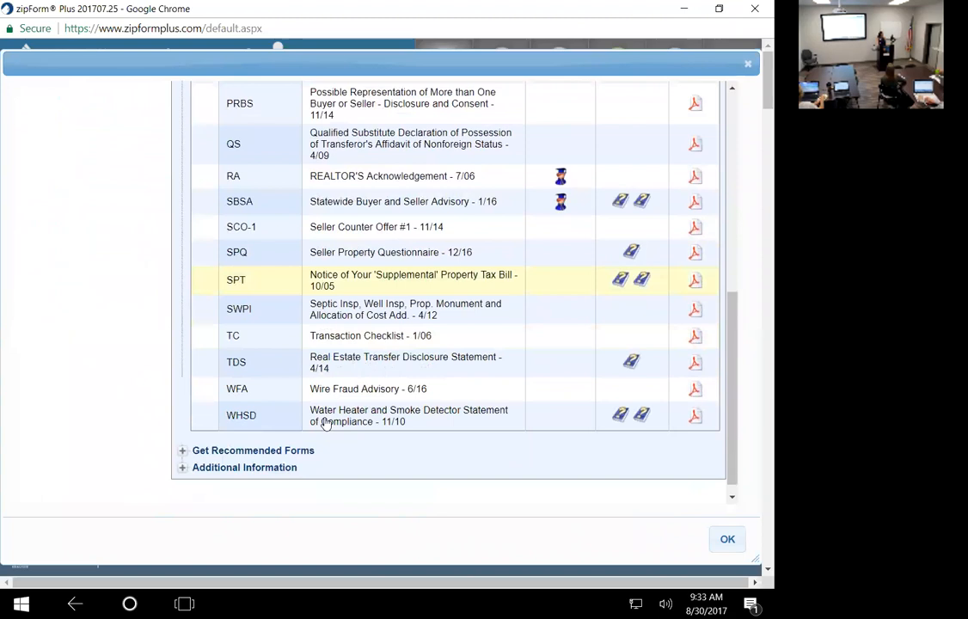
scroll(325, 421, "up", 6)
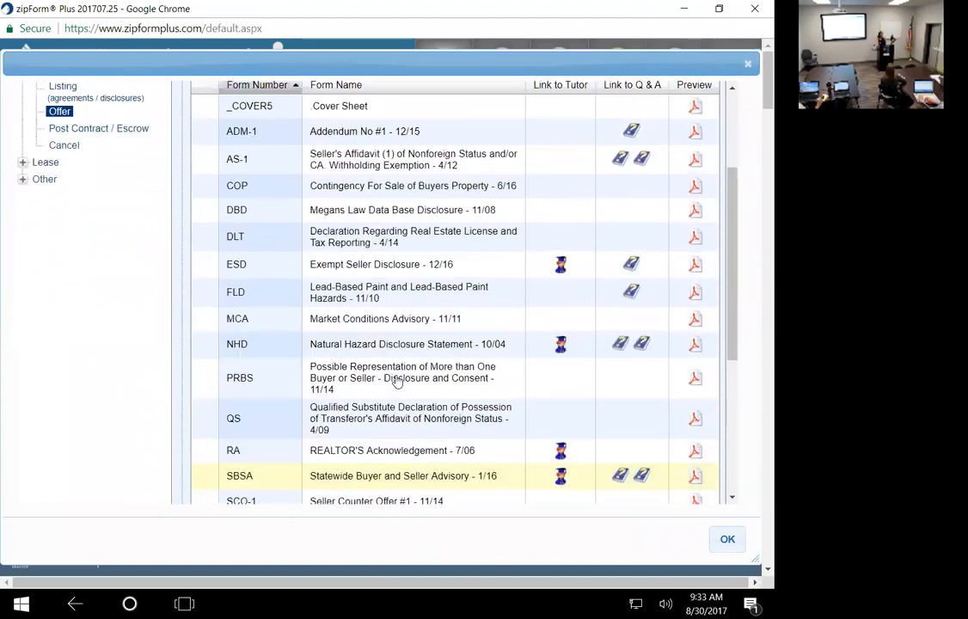
left_click(748, 65)
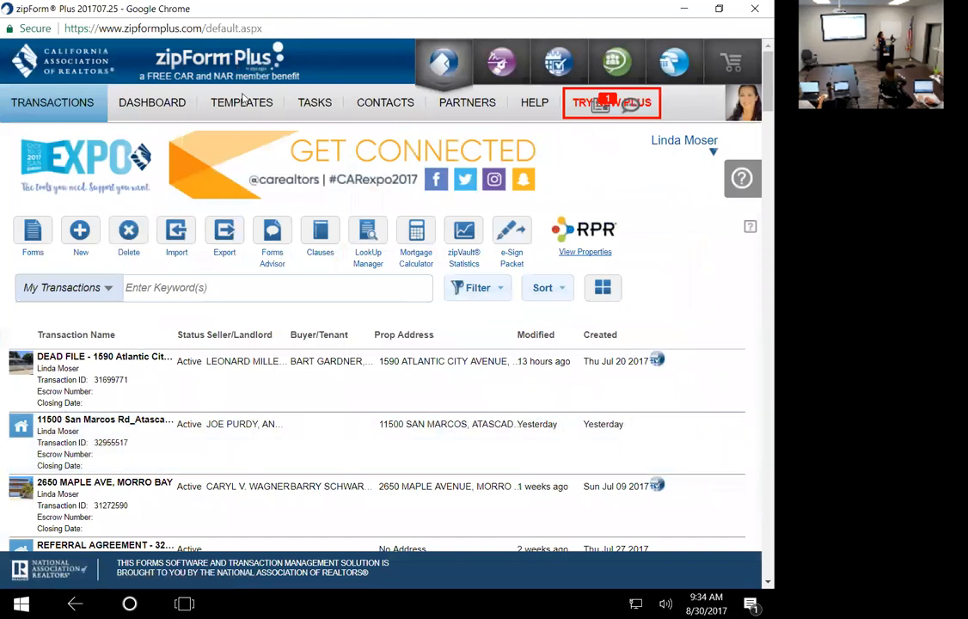
- Open the Cover Sheet document in the residential purchase template
left_click(214, 102)
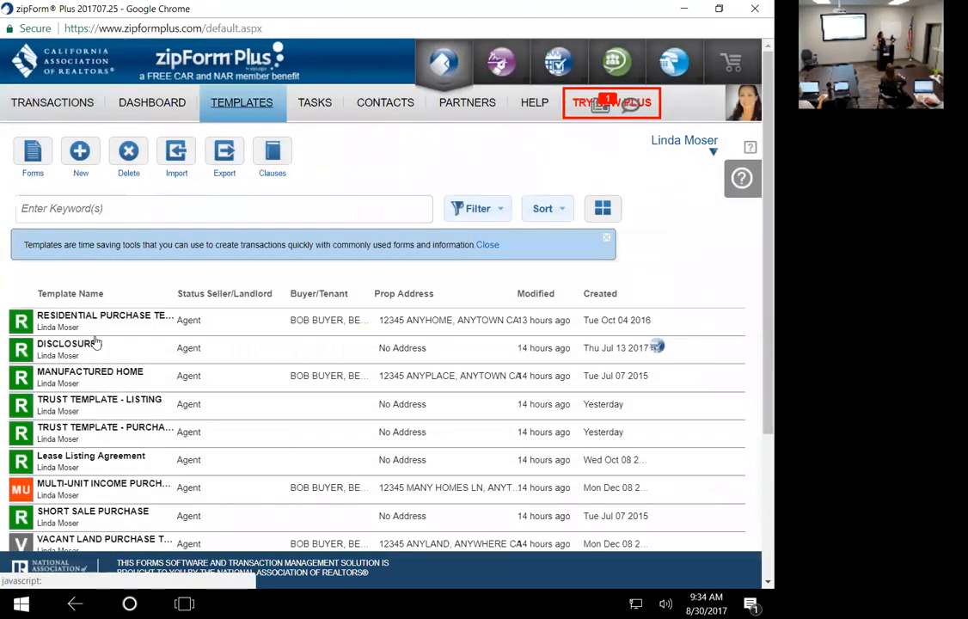
left_click(101, 318)
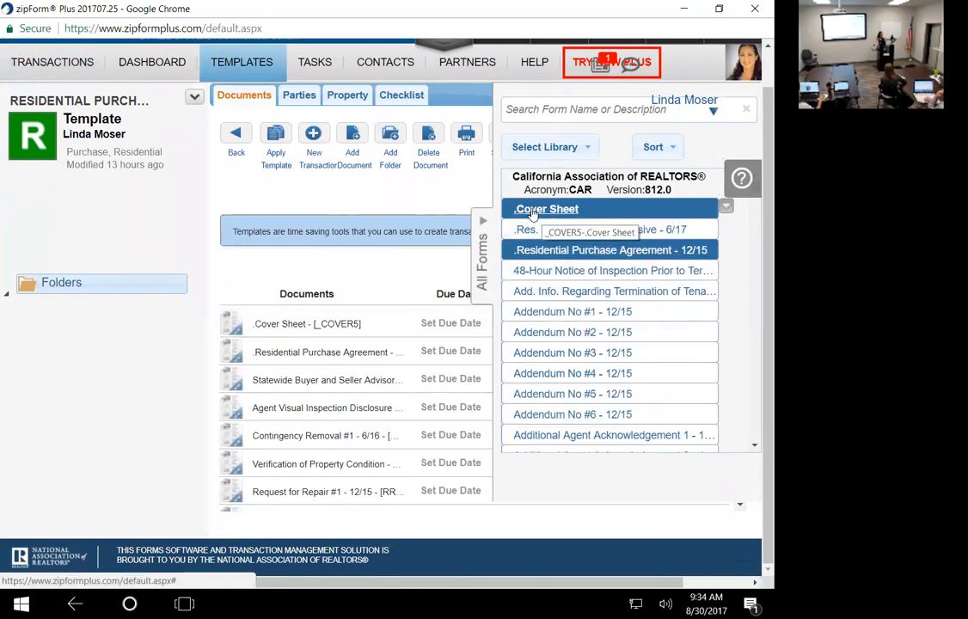
double_click(335, 326)
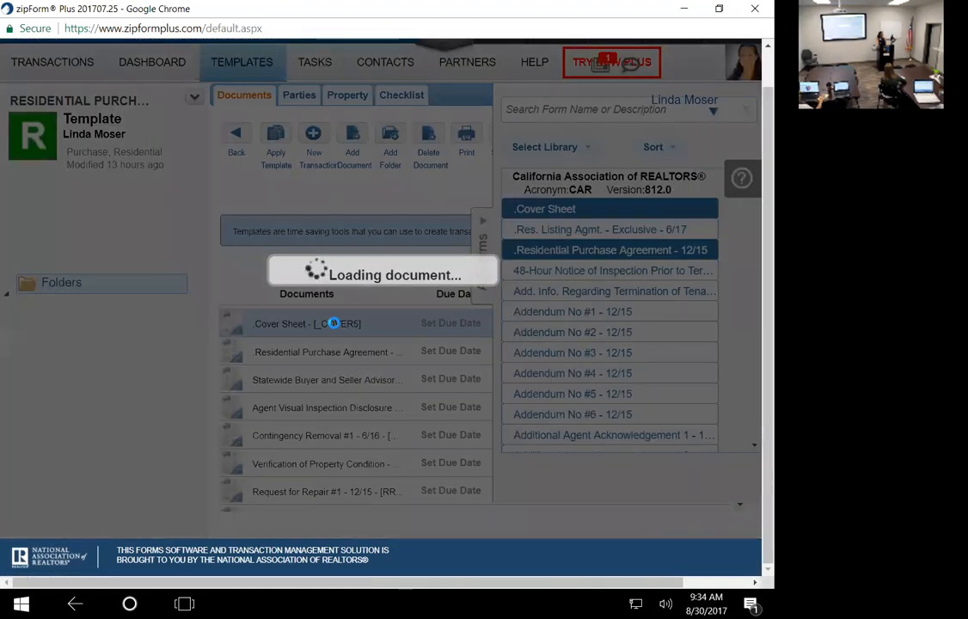
- Examine the Buyer/Tenant One and Buyer/Tenant Two sections of the Transaction Cover Sheet, including the signature-line checkboxes
scroll(279, 455, "down", 1)
scroll(278, 457, "up", 1)
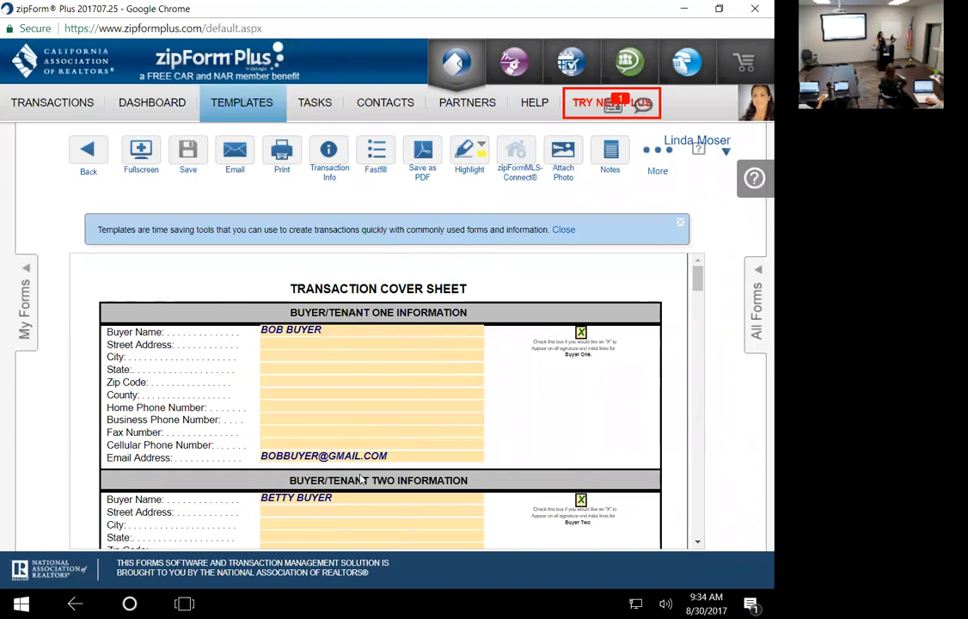
scroll(357, 479, "down", 1)
scroll(362, 469, "up", 1)
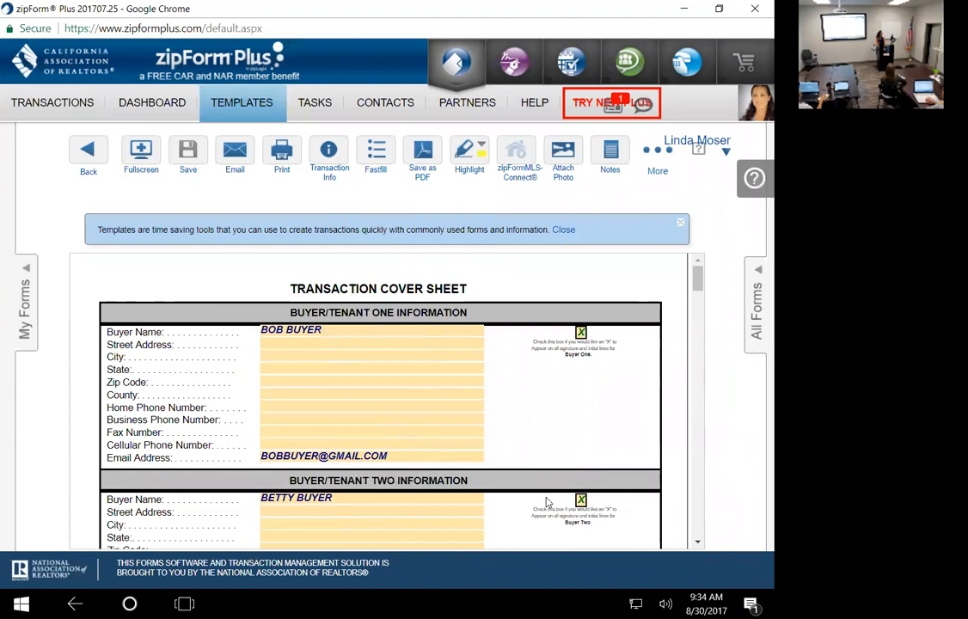
scroll(369, 524, "down", 2)
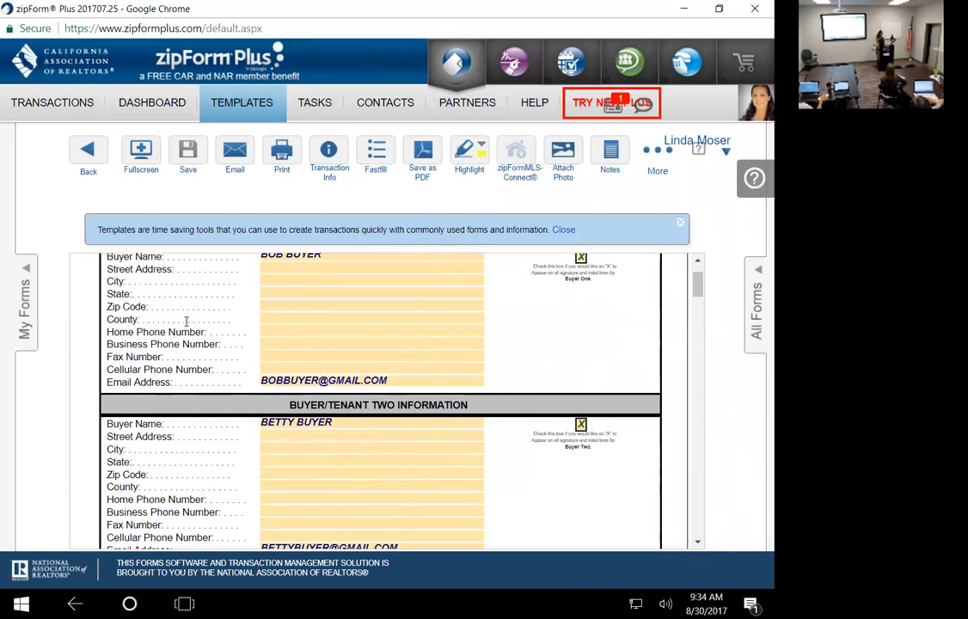
scroll(329, 294, "up", 2)
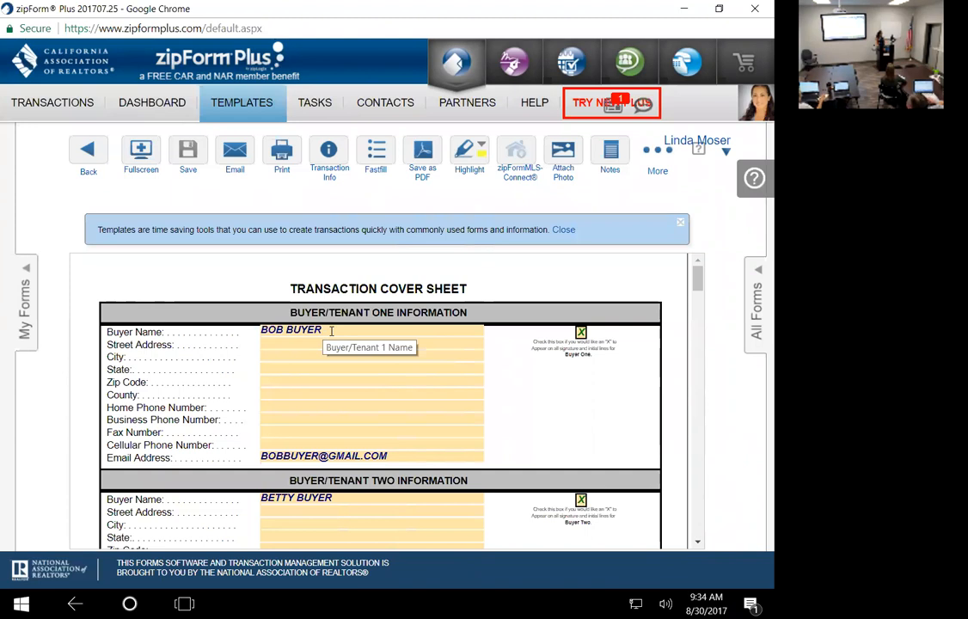
scroll(331, 331, "down", 5)
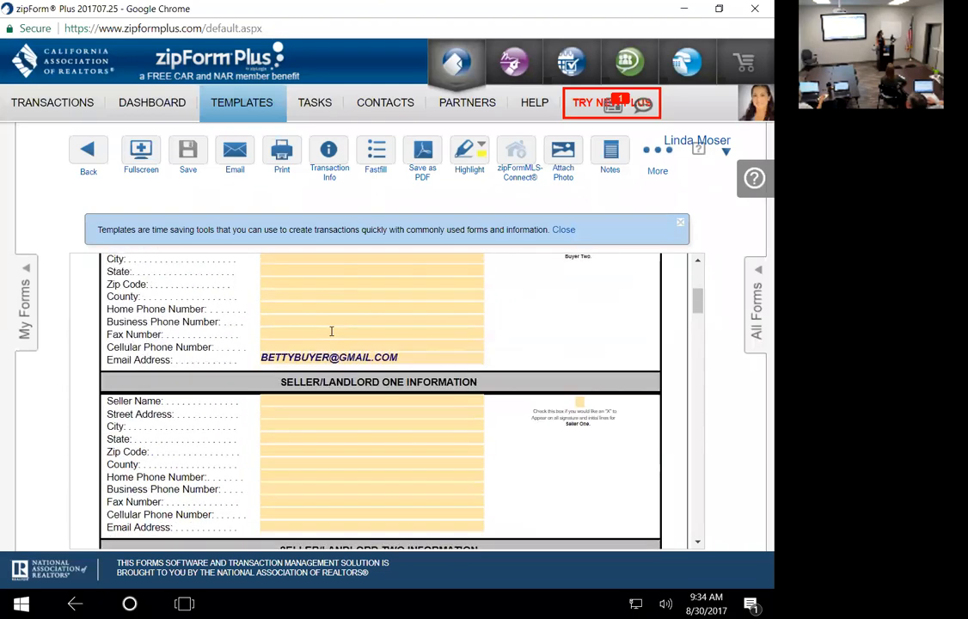
scroll(331, 331, "up", 3)
scroll(331, 336, "down", 2)
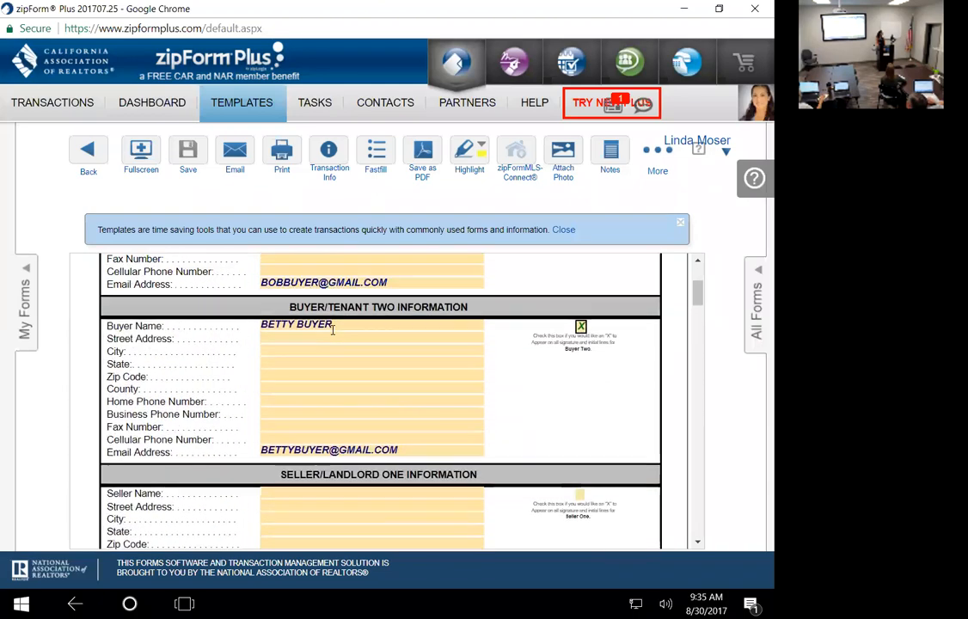
- Examine the Property Information and Escrow Information sections on page 2 of the cover sheet
scroll(331, 344, "down", 8)
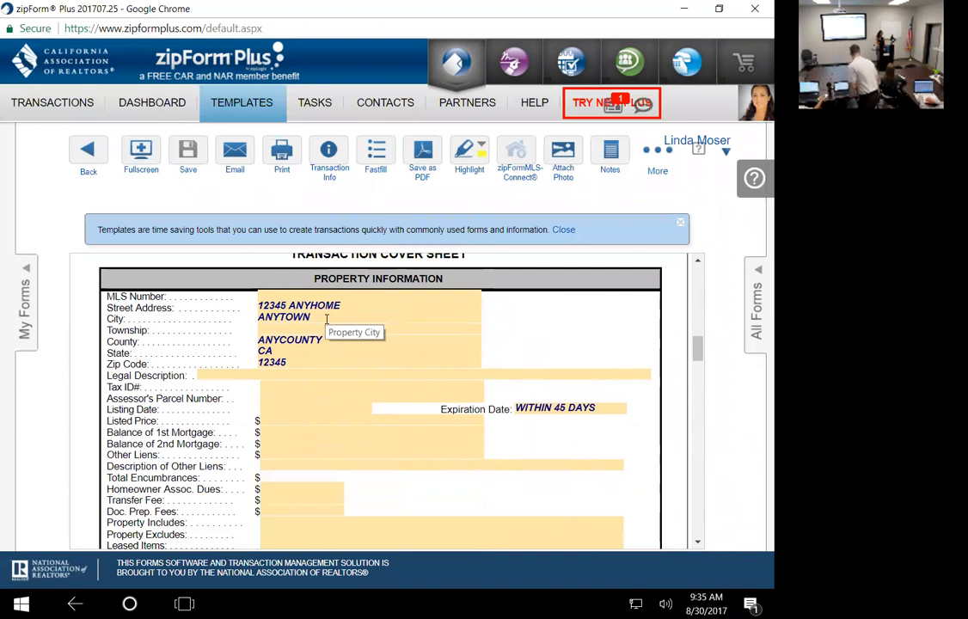
scroll(358, 381, "down", 2)
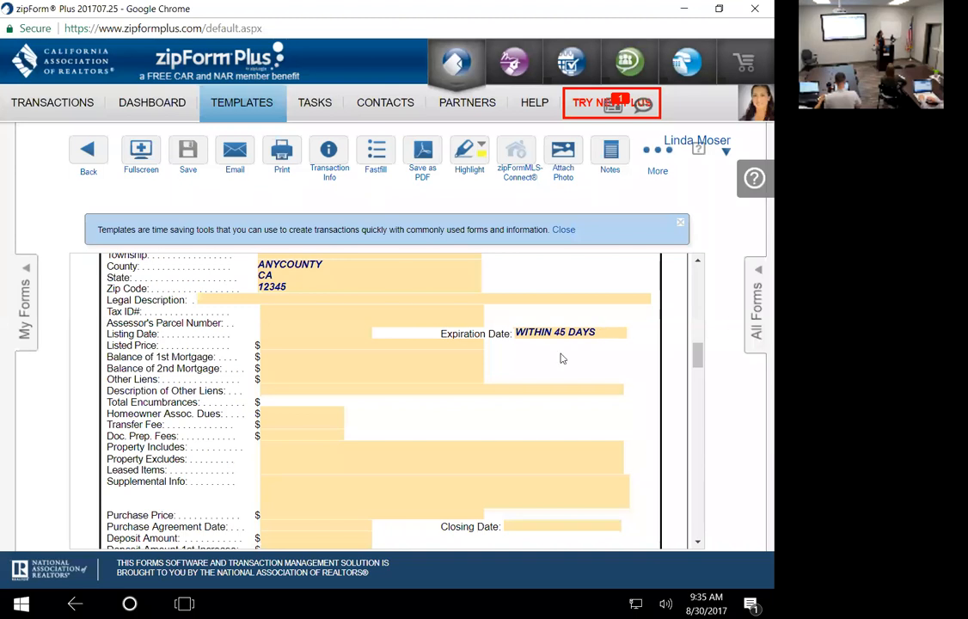
scroll(498, 383, "down", 2)
scroll(499, 380, "down", 6)
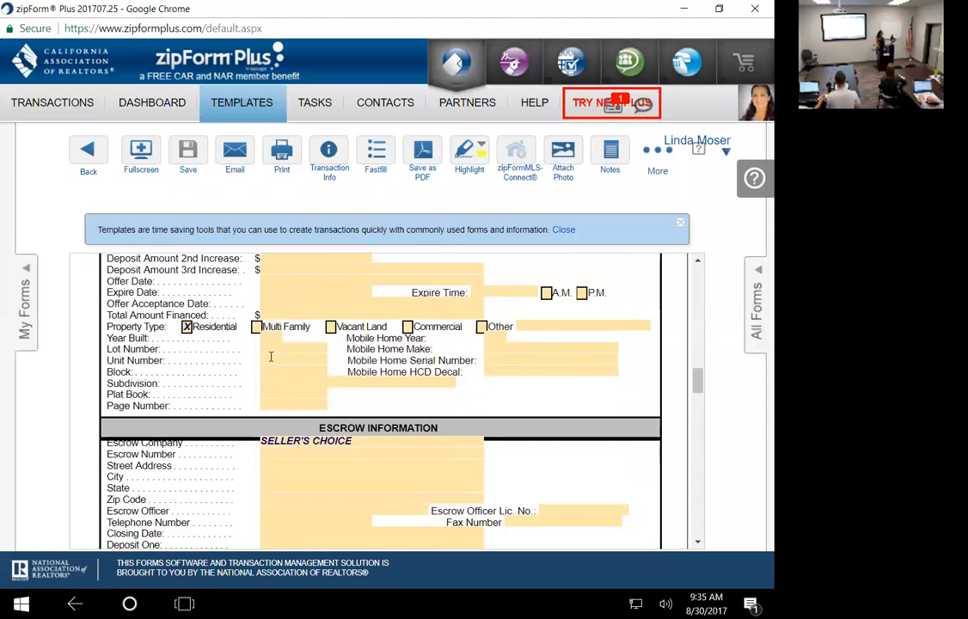
scroll(308, 379, "down", 4)
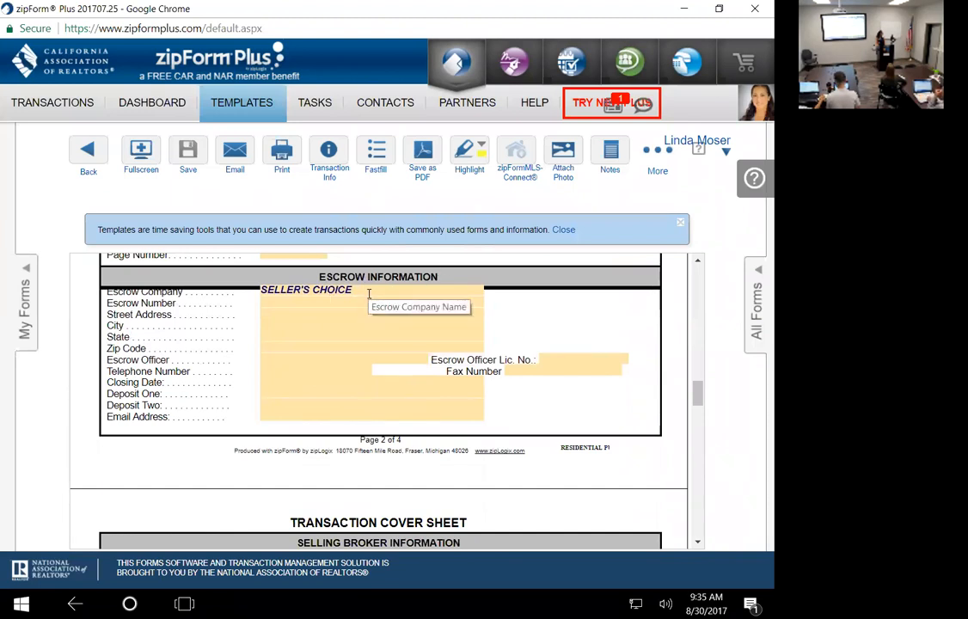
- Examine the broker, title, disclosure, home warranty and homeowners association sections on the cover sheet's last two pages
scroll(368, 292, "down", 6)
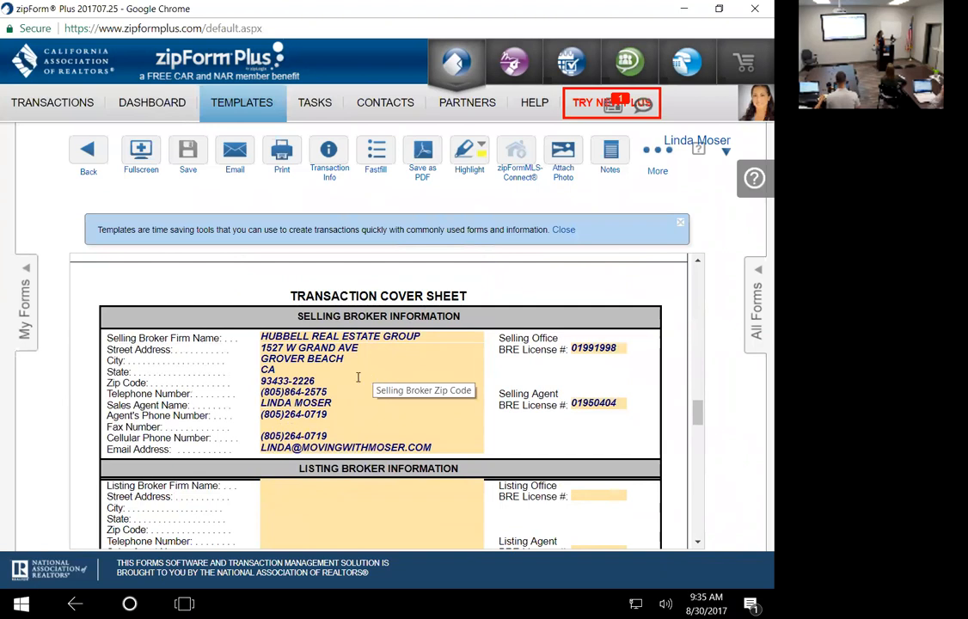
scroll(357, 377, "down", 1)
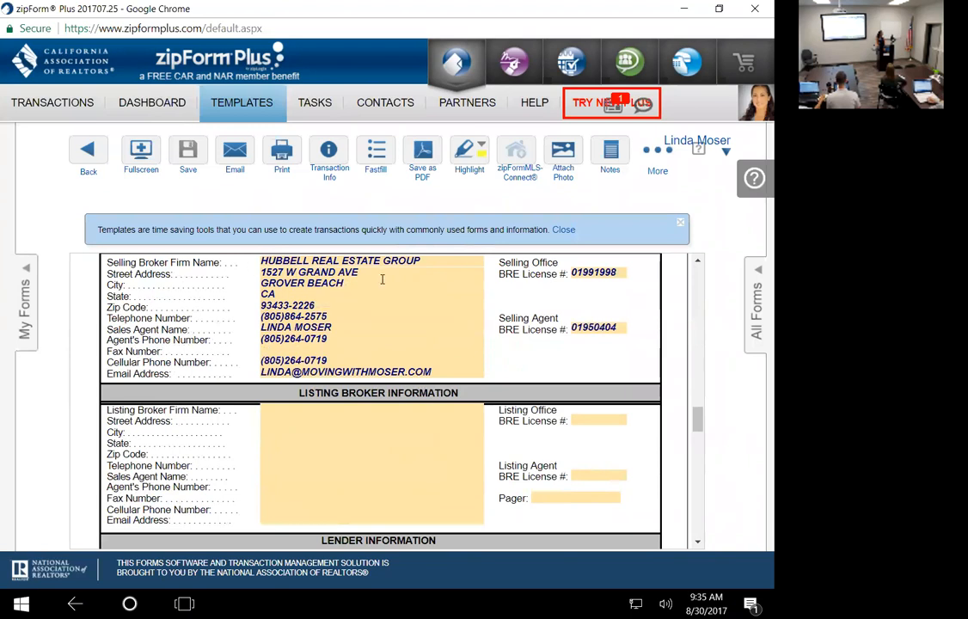
scroll(376, 341, "down", 3)
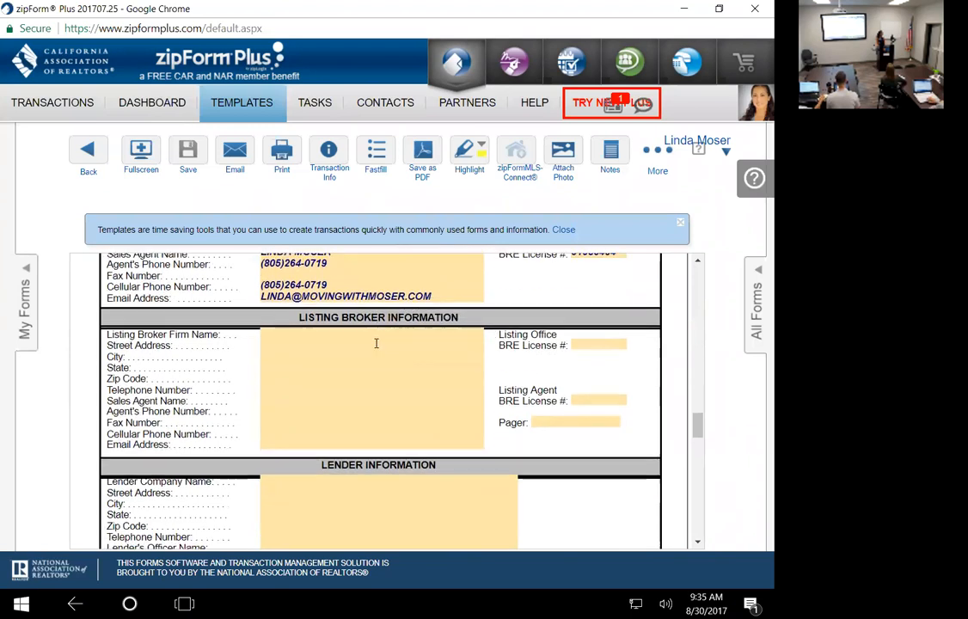
scroll(378, 339, "down", 3)
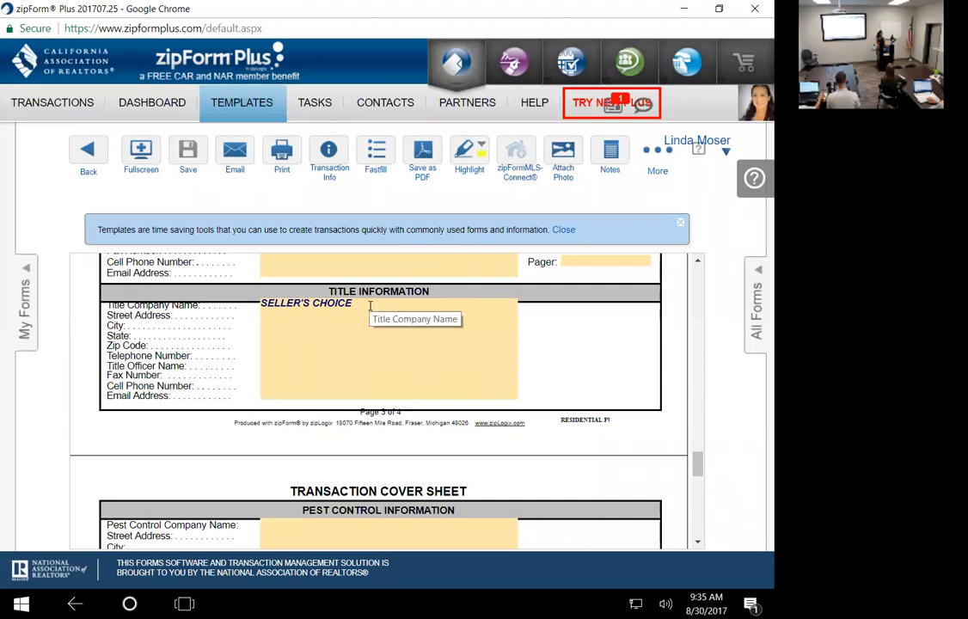
scroll(371, 306, "down", 1)
scroll(371, 301, "down", 4)
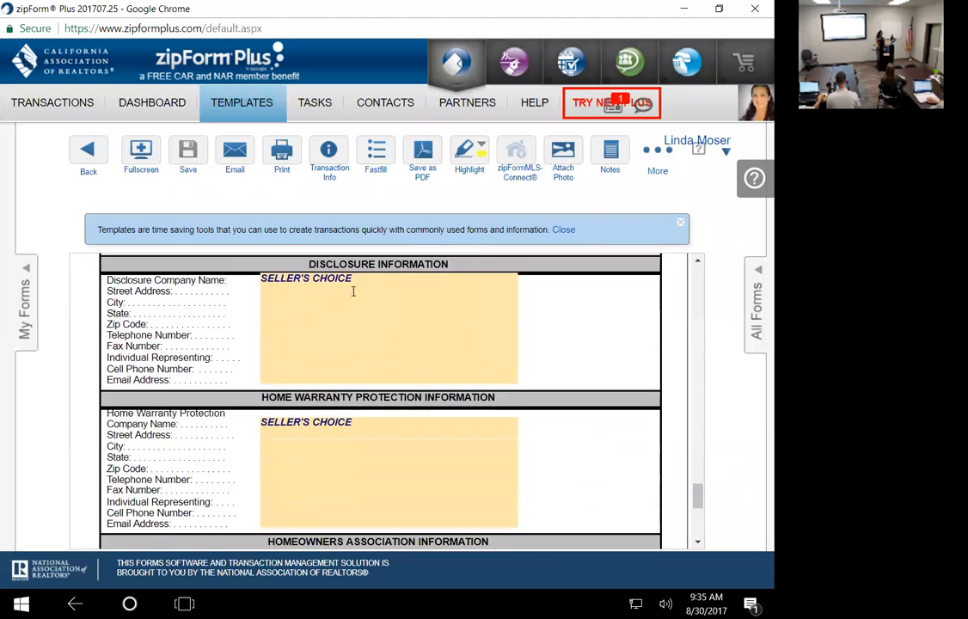
left_click(360, 423)
scroll(361, 421, "down", 4)
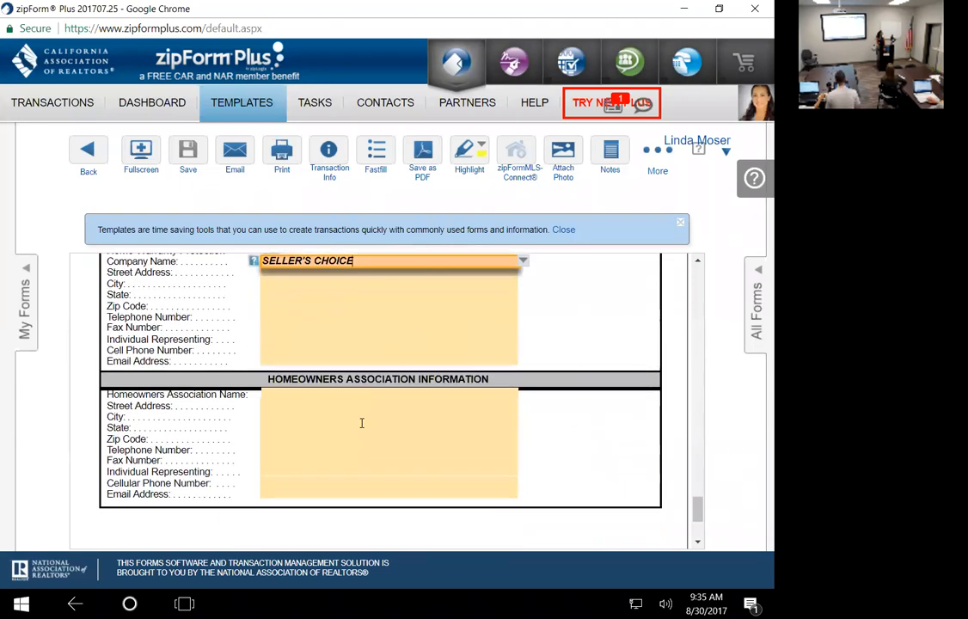
- Review the cover sheet again from the buyer sections through the disclosure section, and go back to the seller sections
scroll(368, 417, "up", 5)
scroll(368, 414, "down", 20)
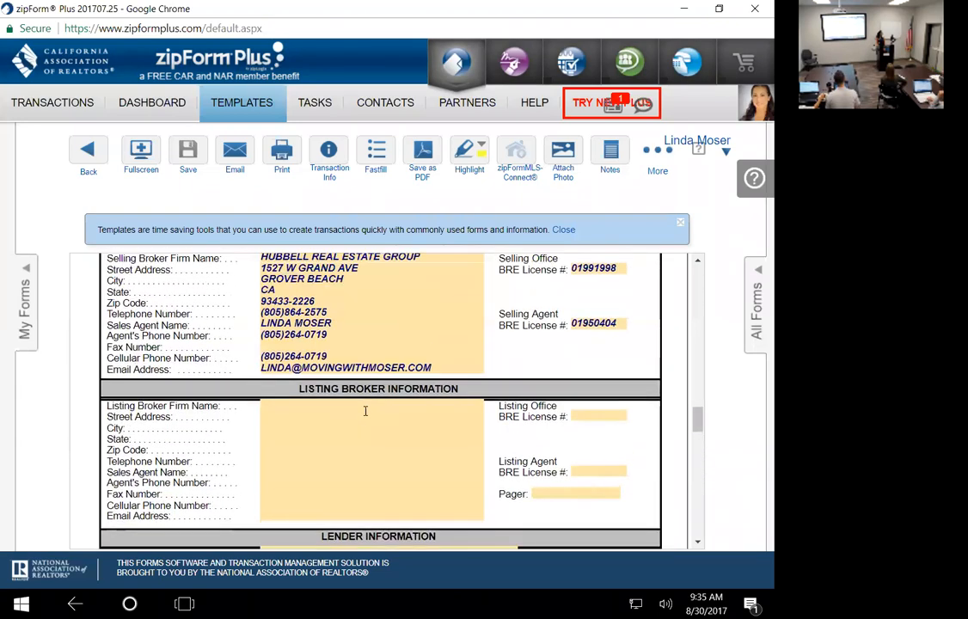
scroll(366, 414, "up", 7)
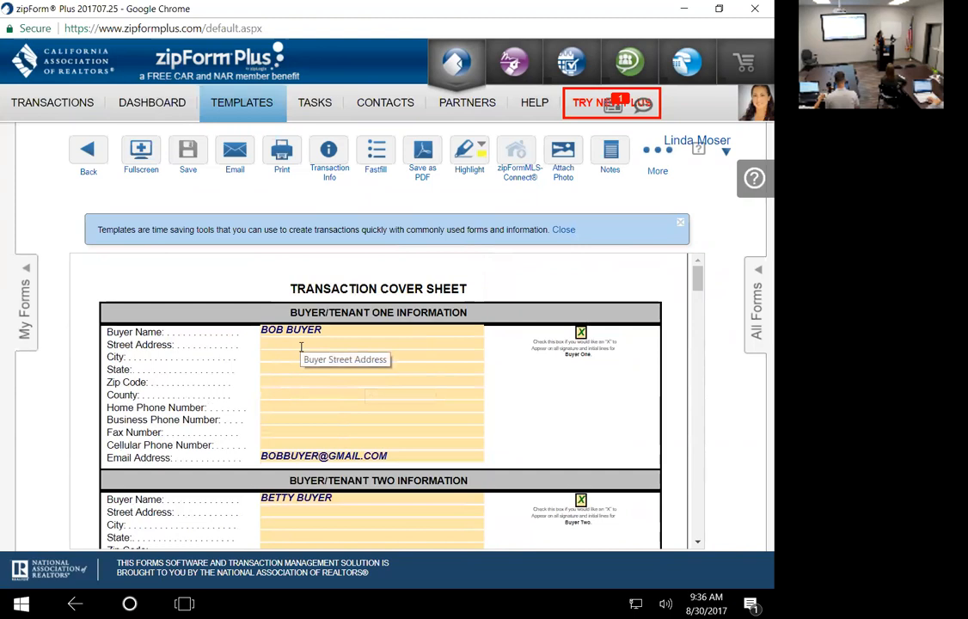
scroll(301, 346, "down", 2)
scroll(384, 427, "down", 12)
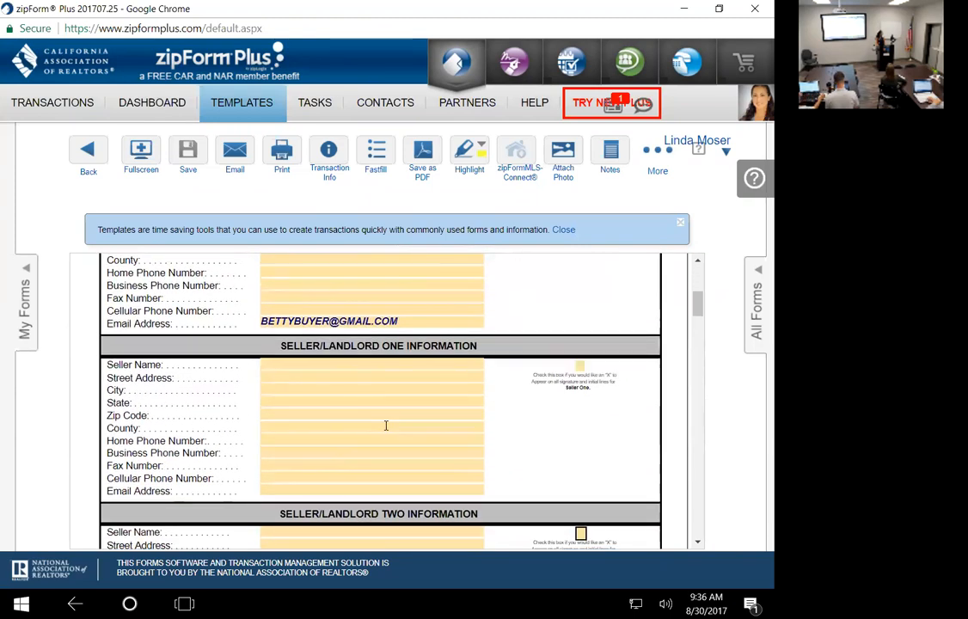
scroll(385, 426, "down", 6)
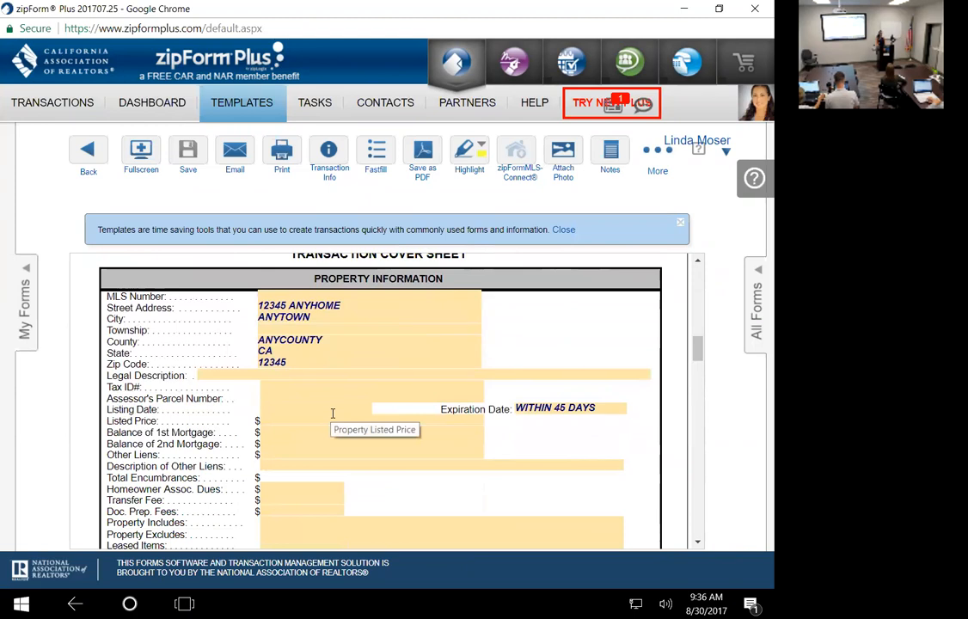
scroll(393, 315, "up", 8)
scroll(393, 314, "down", 7)
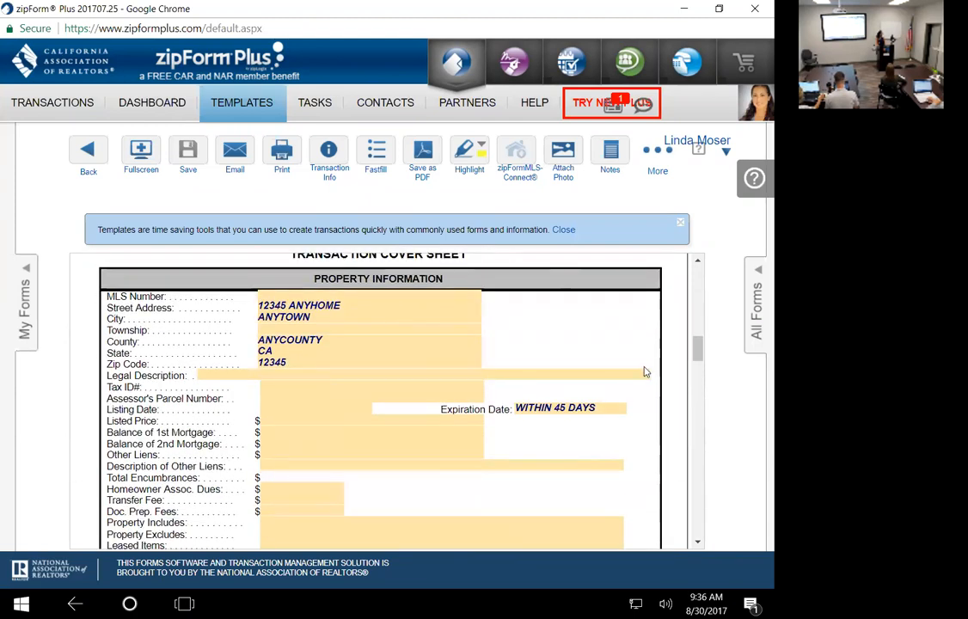
scroll(458, 437, "down", 15)
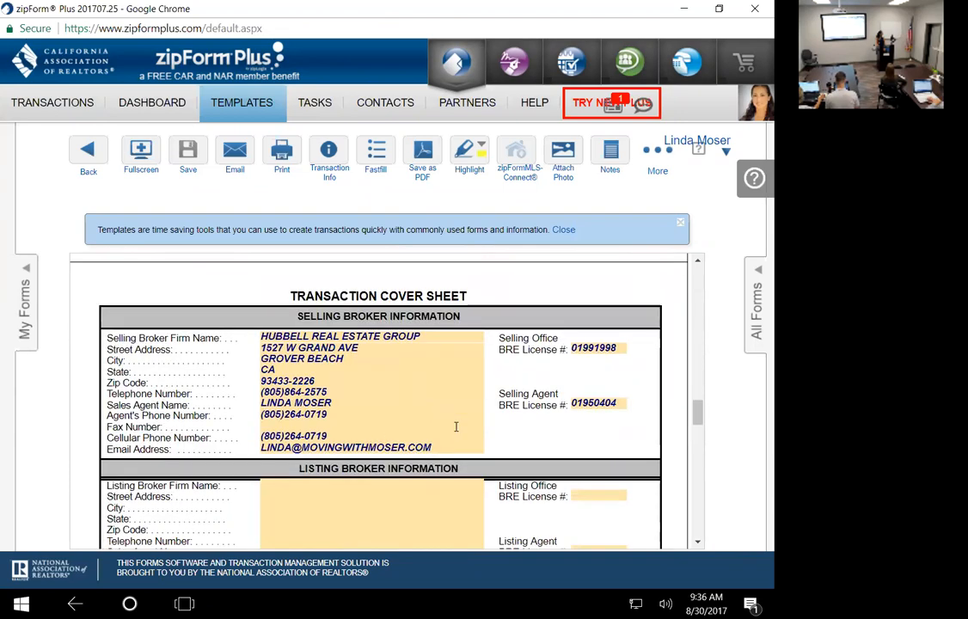
scroll(456, 427, "down", 5)
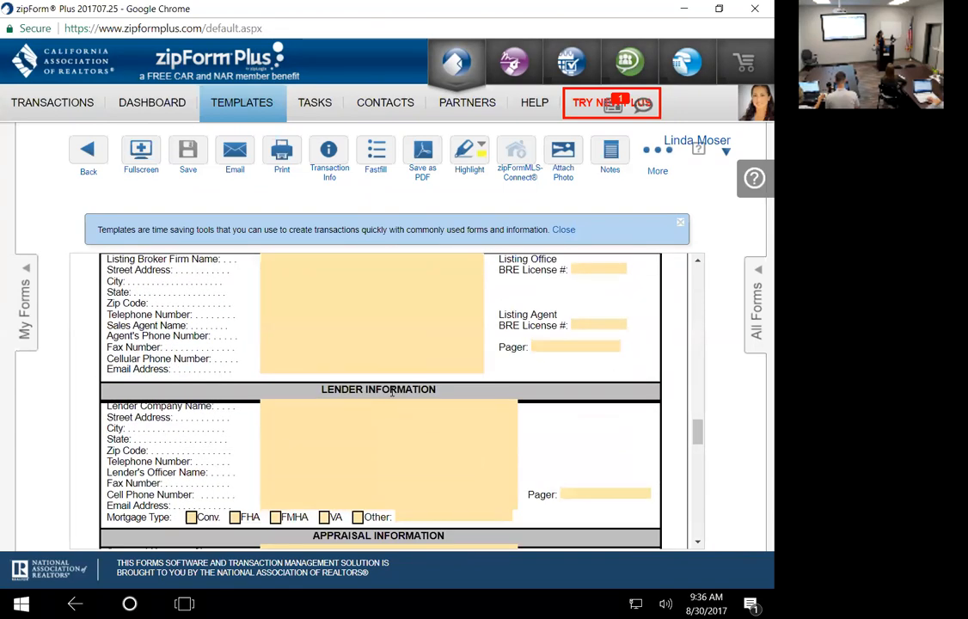
scroll(392, 392, "down", 3)
scroll(393, 391, "down", 10)
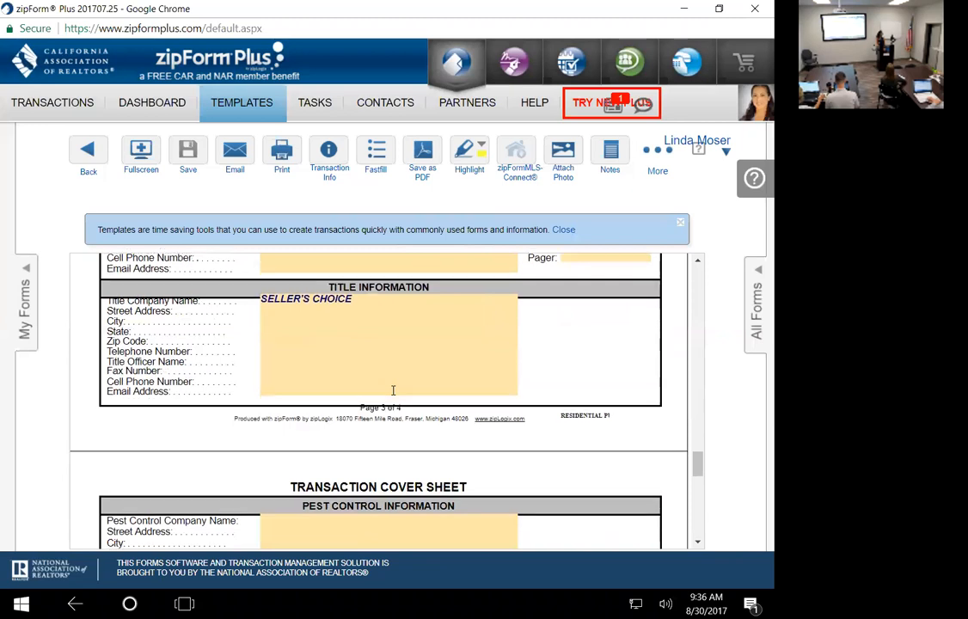
scroll(393, 390, "up", 3)
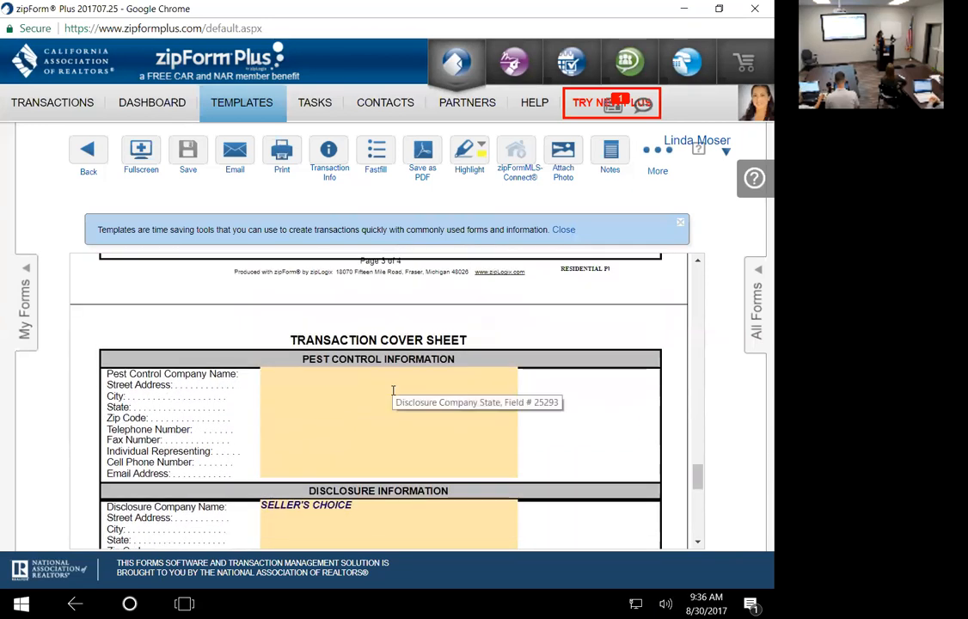
scroll(392, 430, "down", 6)
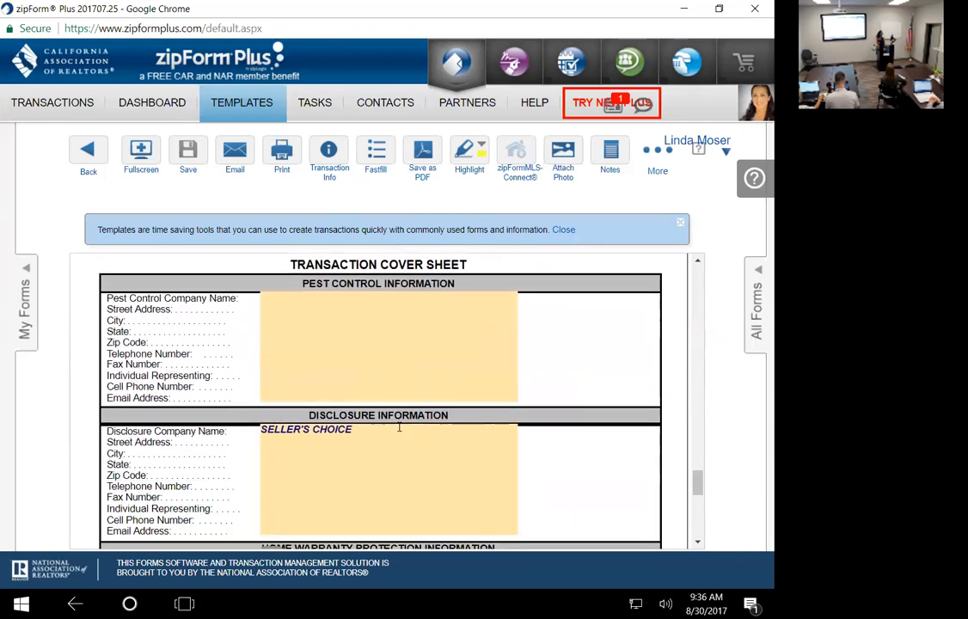
scroll(399, 426, "down", 3)
scroll(399, 426, "up", 12)
scroll(398, 427, "up", 20)
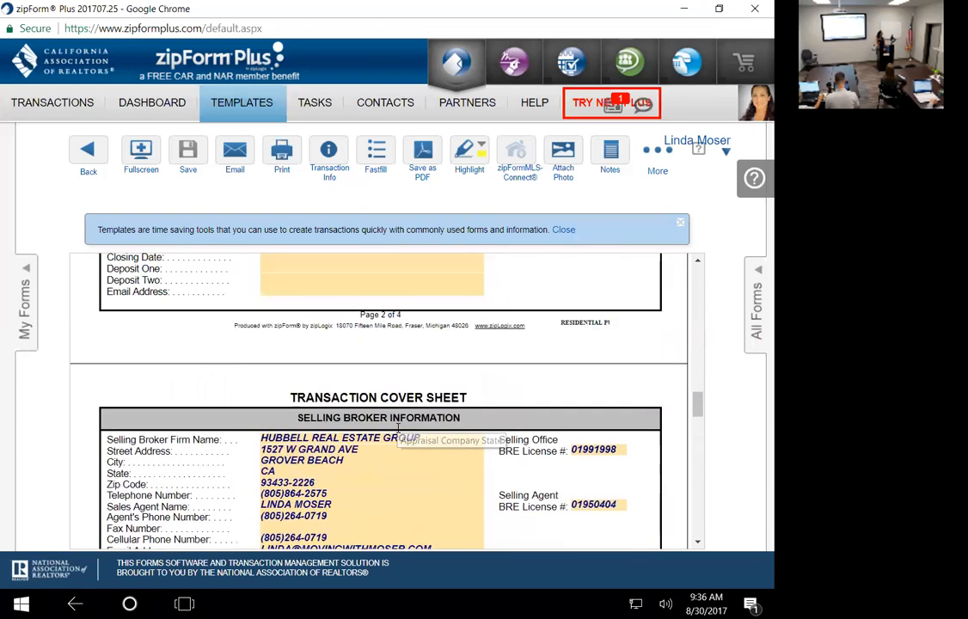
scroll(398, 427, "up", 1)
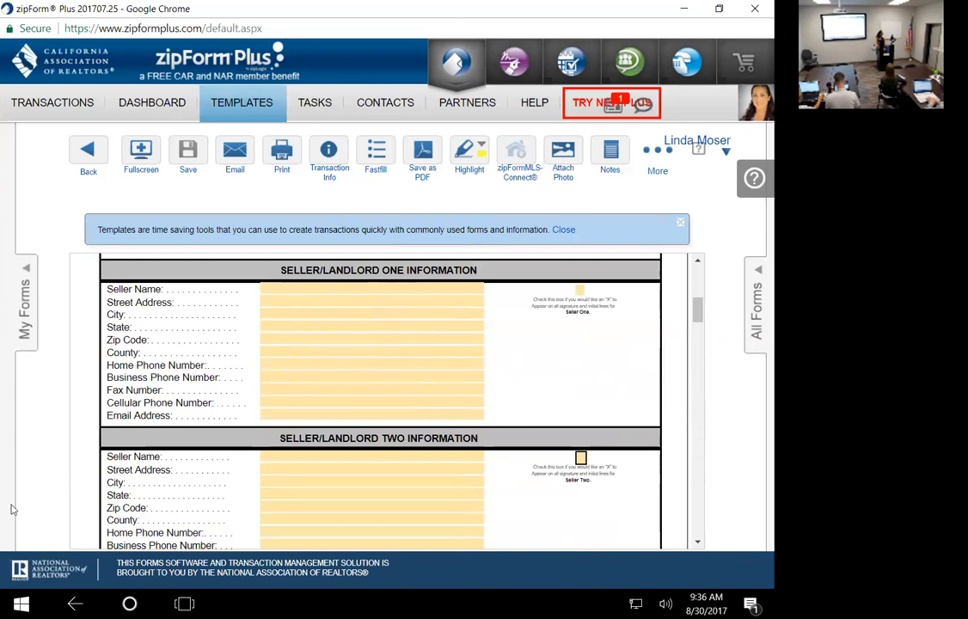
- Leave the cover sheet and open the Residential Purchase Agreement from the template's documents
left_click(97, 157)
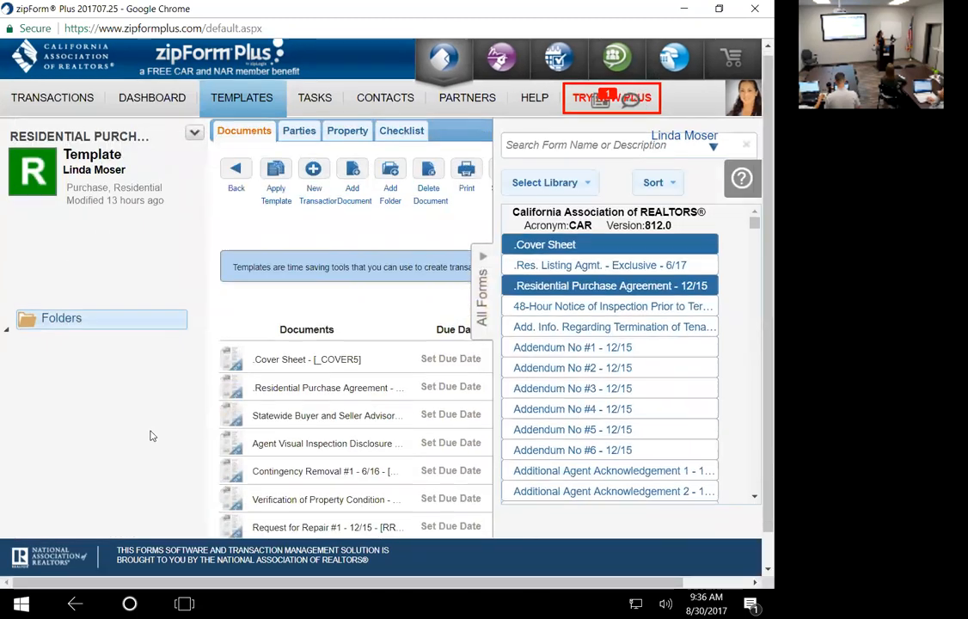
scroll(152, 432, "down", 1)
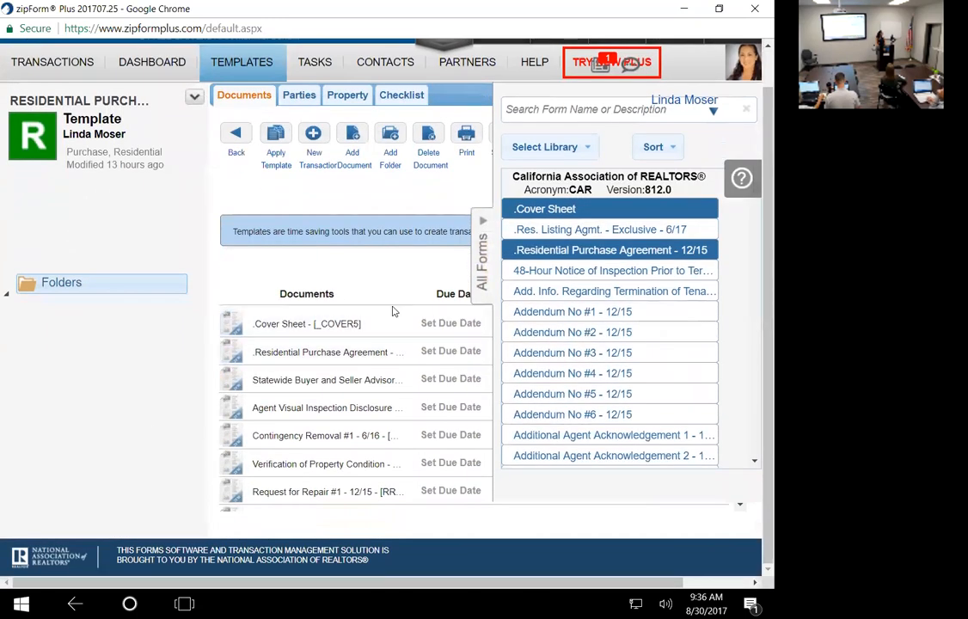
left_click(362, 354)
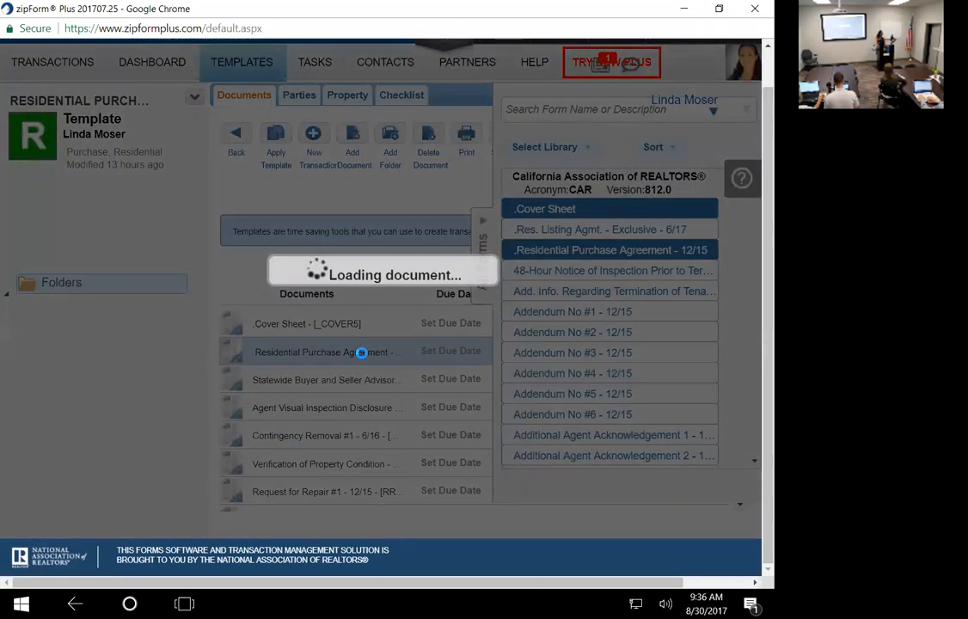
- Show the purchase agreement in fullscreen and examine the agency relationship disclosure down to its buyer and agent signature lines
scroll(372, 432, "up", 4)
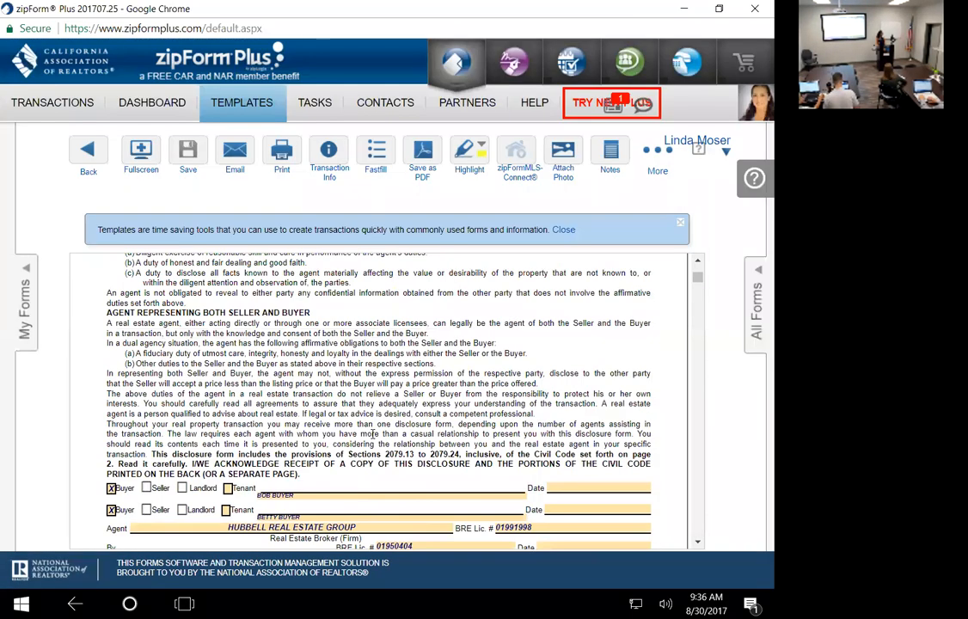
left_click(146, 159)
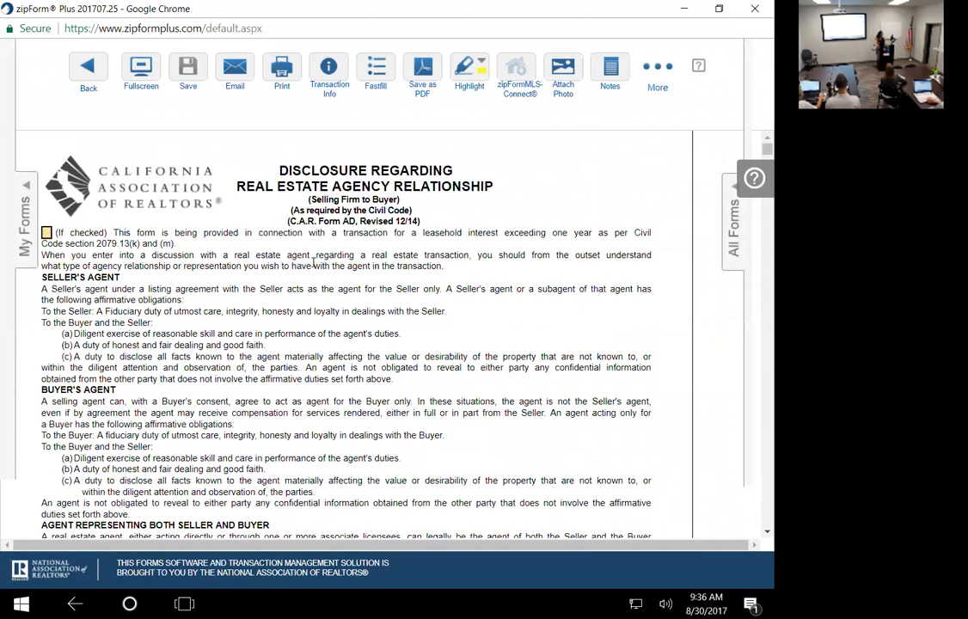
scroll(314, 262, "down", 5)
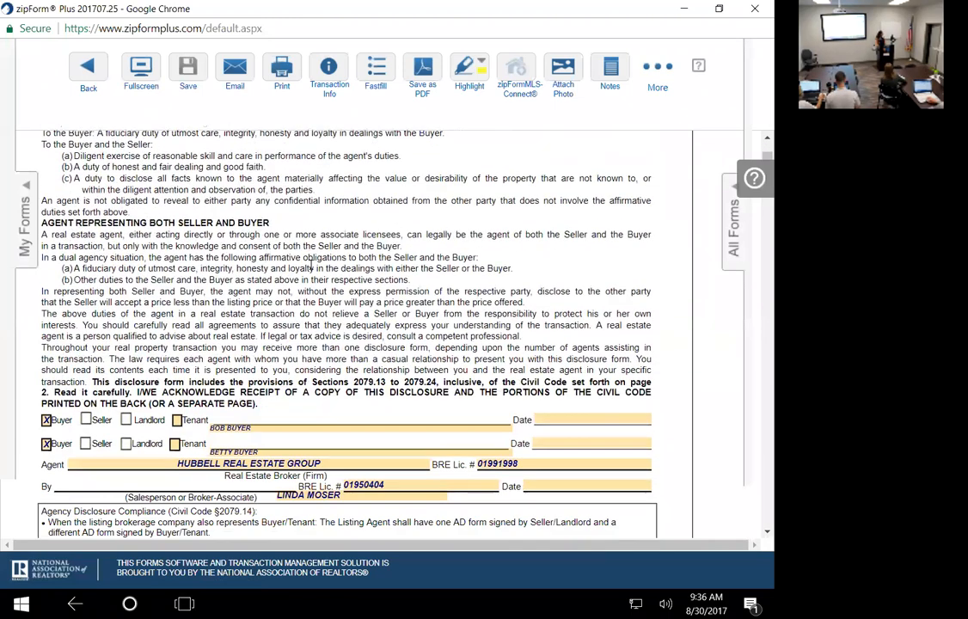
scroll(312, 266, "down", 1)
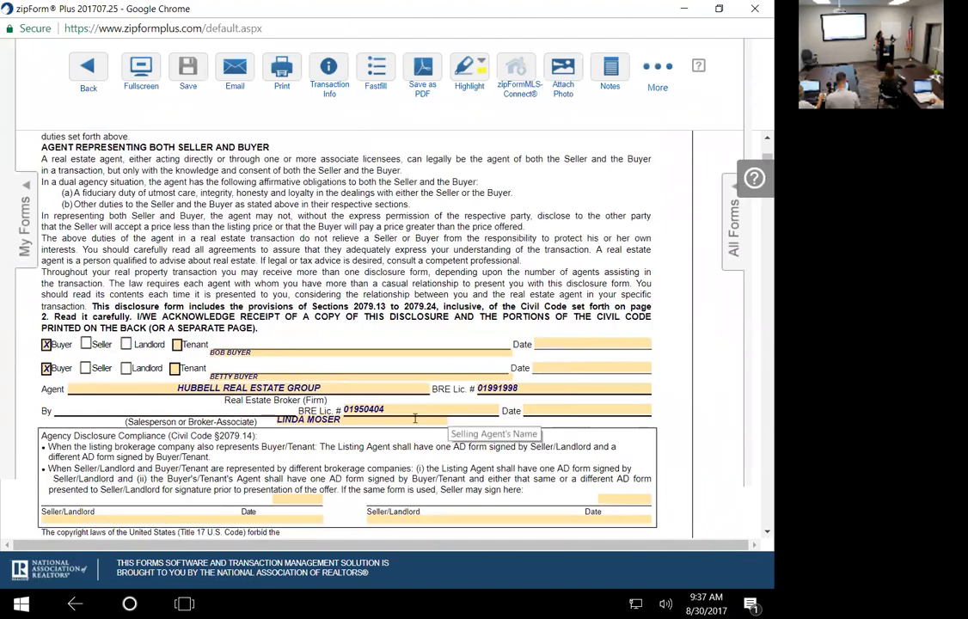
- Examine the rest of the agency disclosure and the multiple-representation consent form down to its seller, buyer and broker signature lines
scroll(386, 419, "down", 3)
scroll(386, 419, "down", 15)
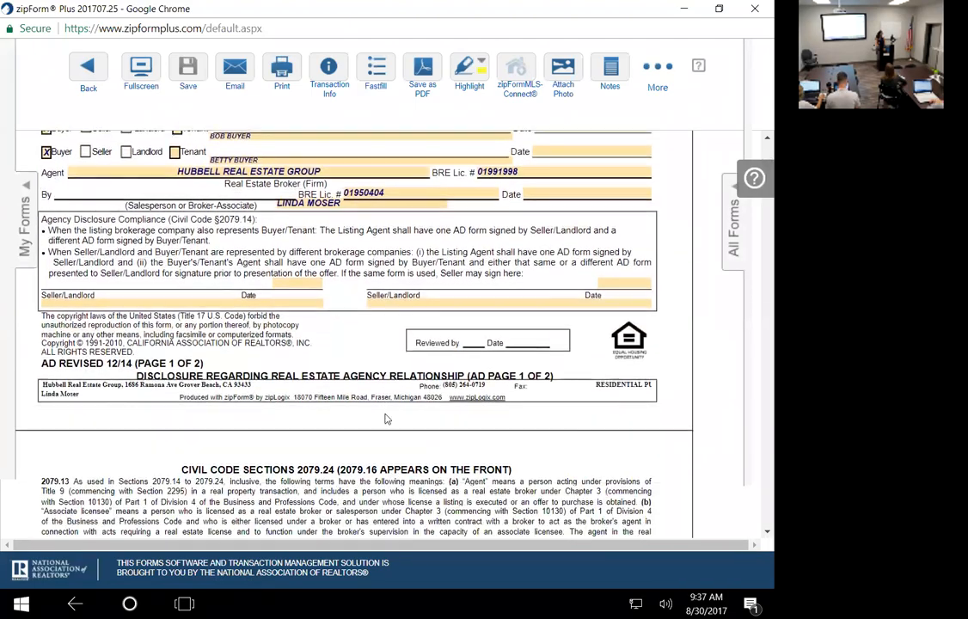
scroll(386, 419, "down", 15)
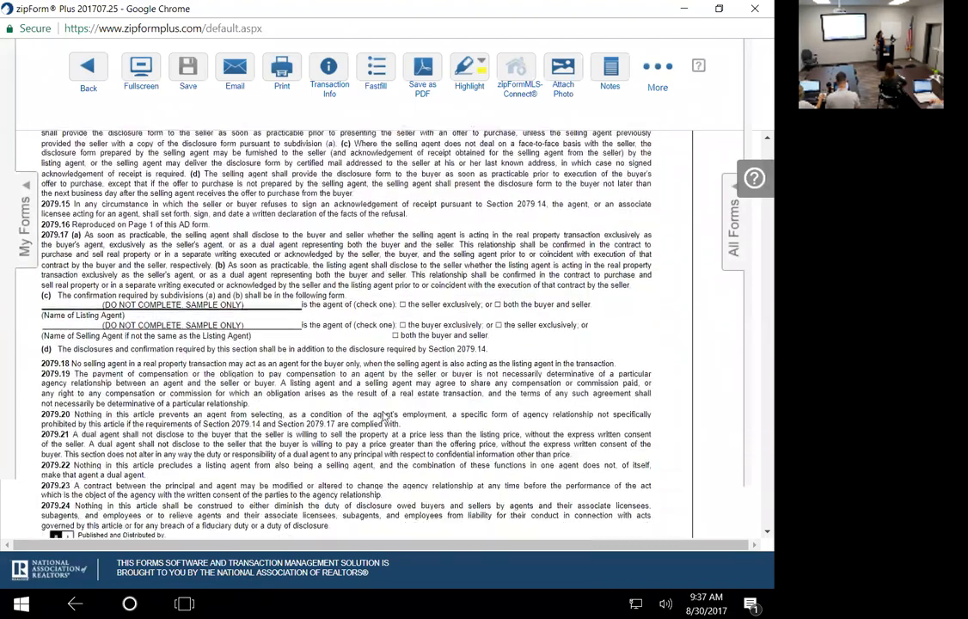
scroll(383, 415, "down", 3)
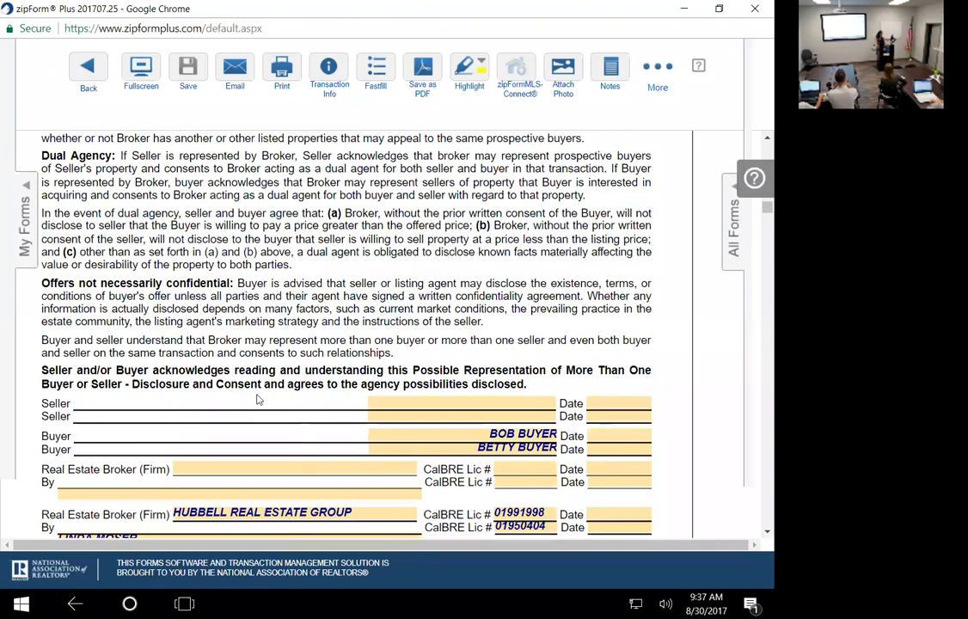
scroll(256, 399, "down", 1)
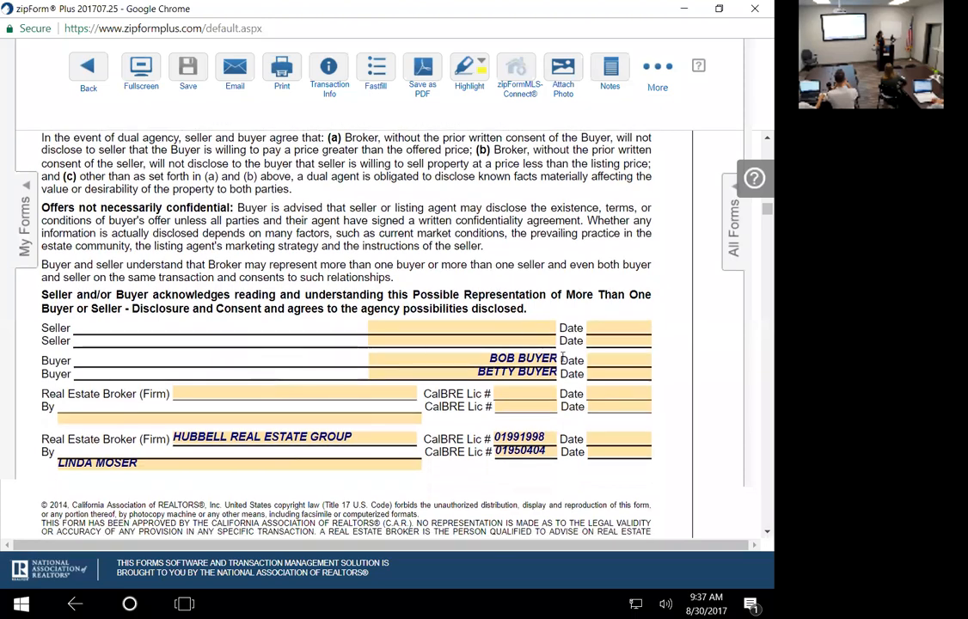
scroll(516, 383, "down", 1)
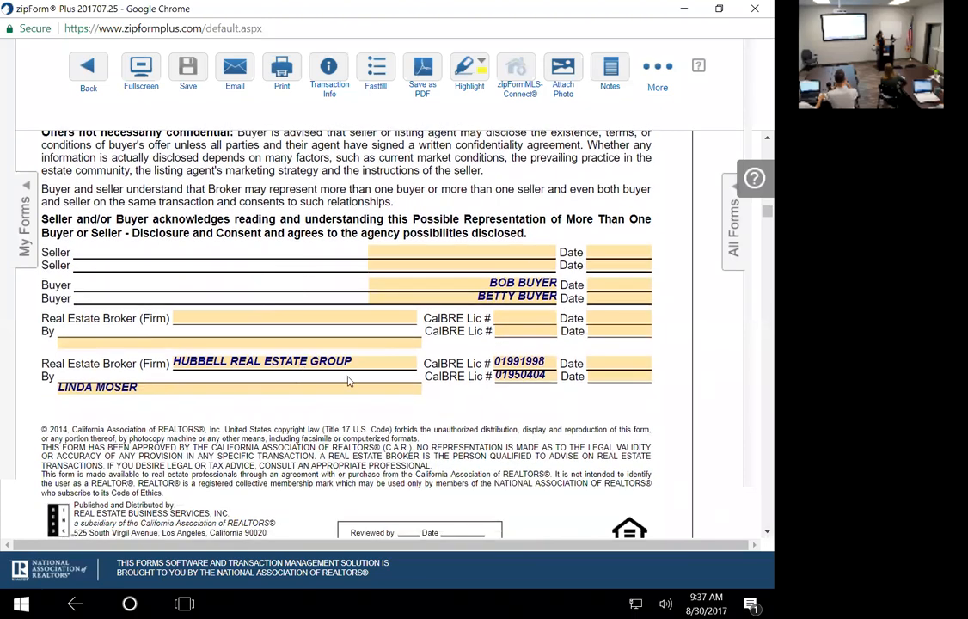
- Examine the Wire Fraud Advisory down to its signature lines and continue to the first page of the purchase agreement
scroll(283, 374, "down", 1)
scroll(283, 375, "down", 6)
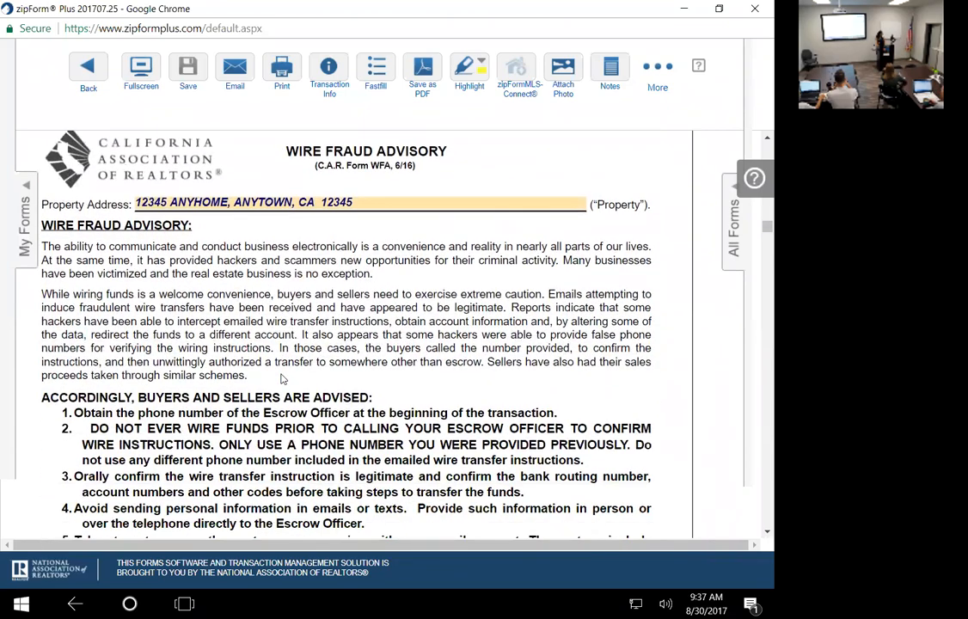
scroll(282, 375, "down", 2)
scroll(282, 379, "down", 4)
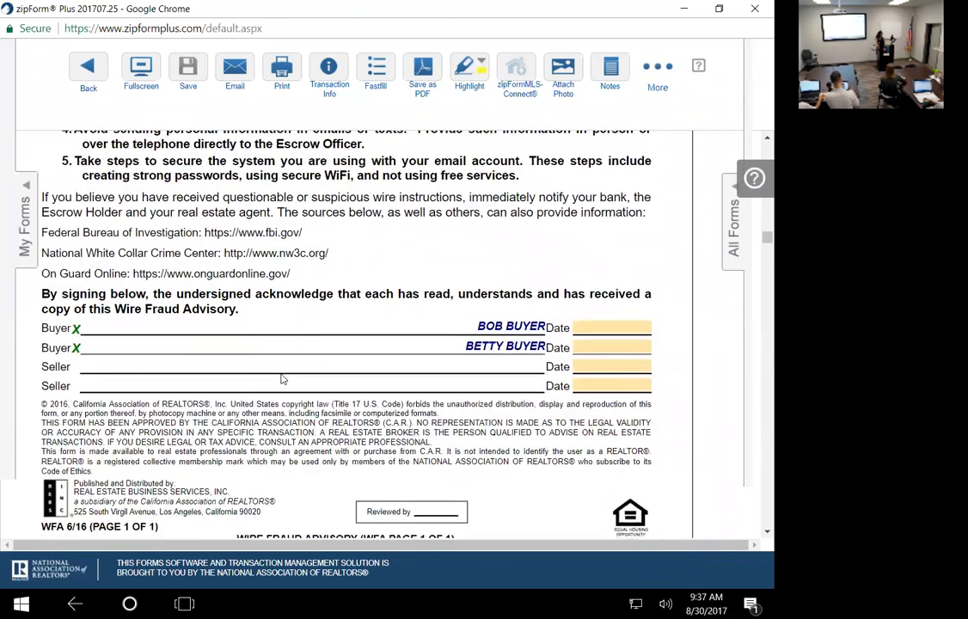
scroll(282, 375, "down", 6)
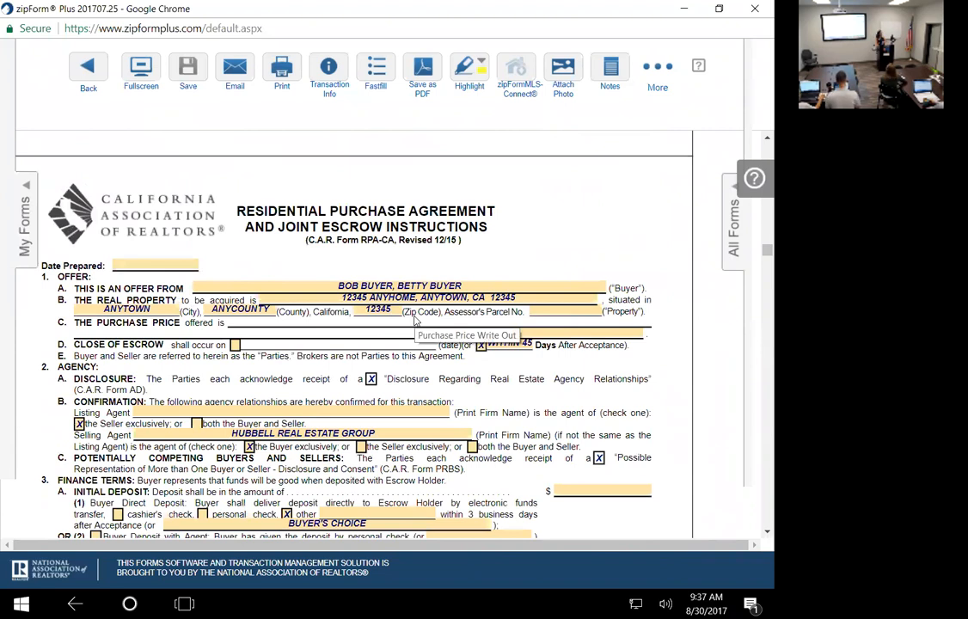
- Examine the purchase agreement's date prepared, offer and close of escrow entries and the agency confirmation, including the listing agent field
scroll(410, 325, "down", 1)
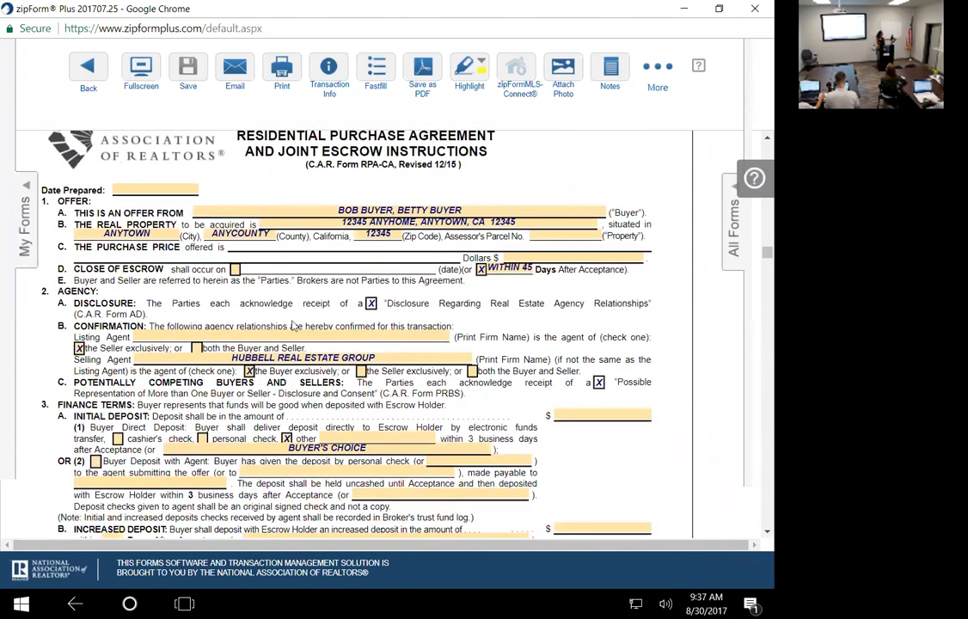
left_click(135, 186)
left_click(287, 187)
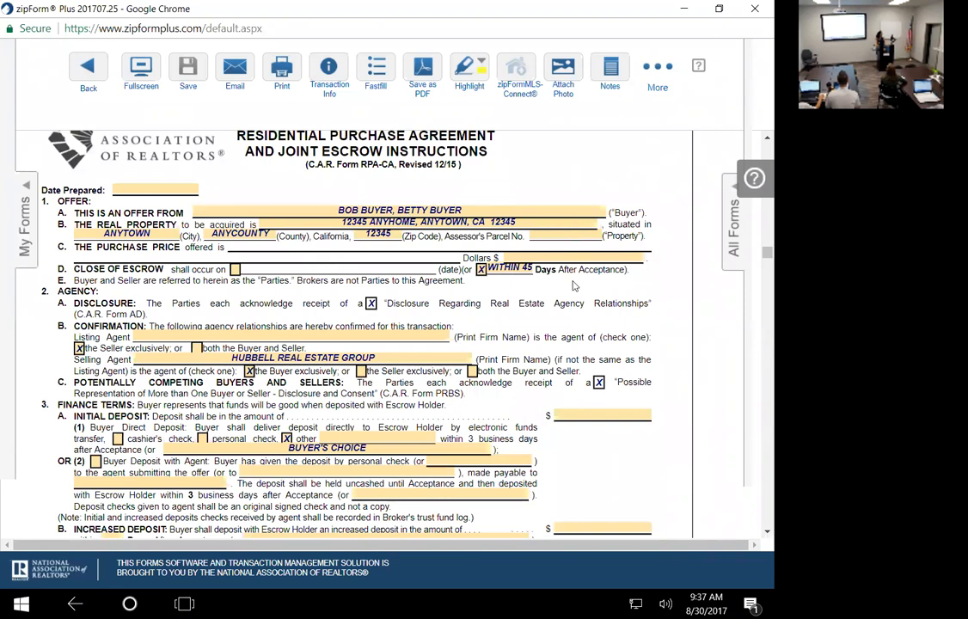
scroll(14, 370, "down", 1)
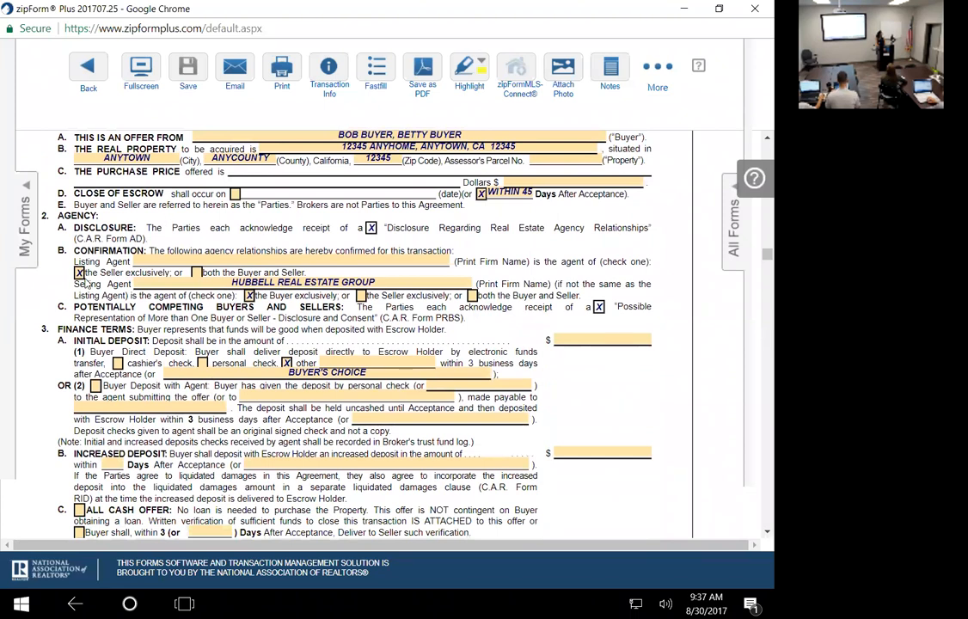
left_click(184, 260)
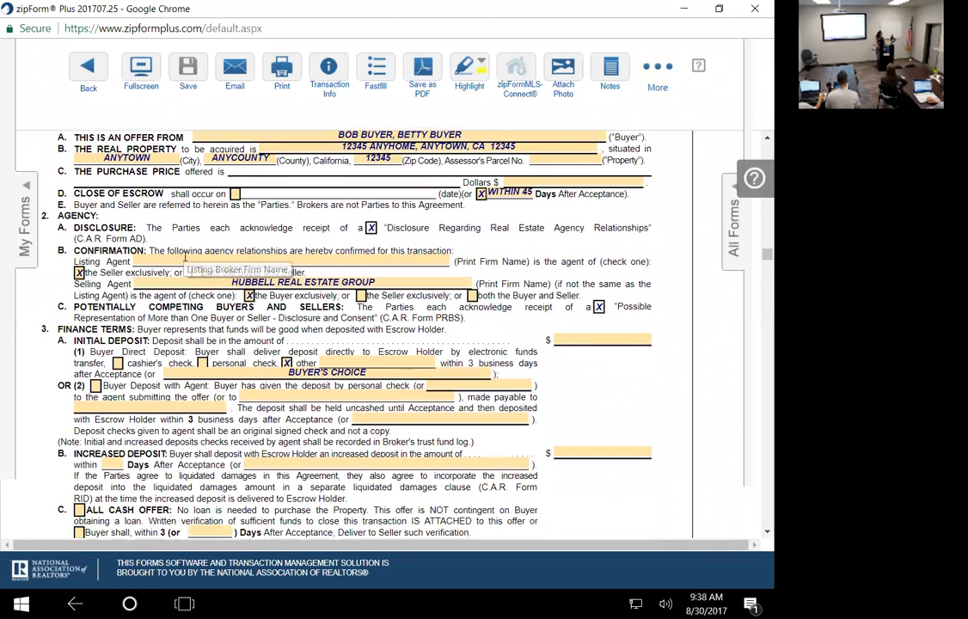
left_click(422, 222)
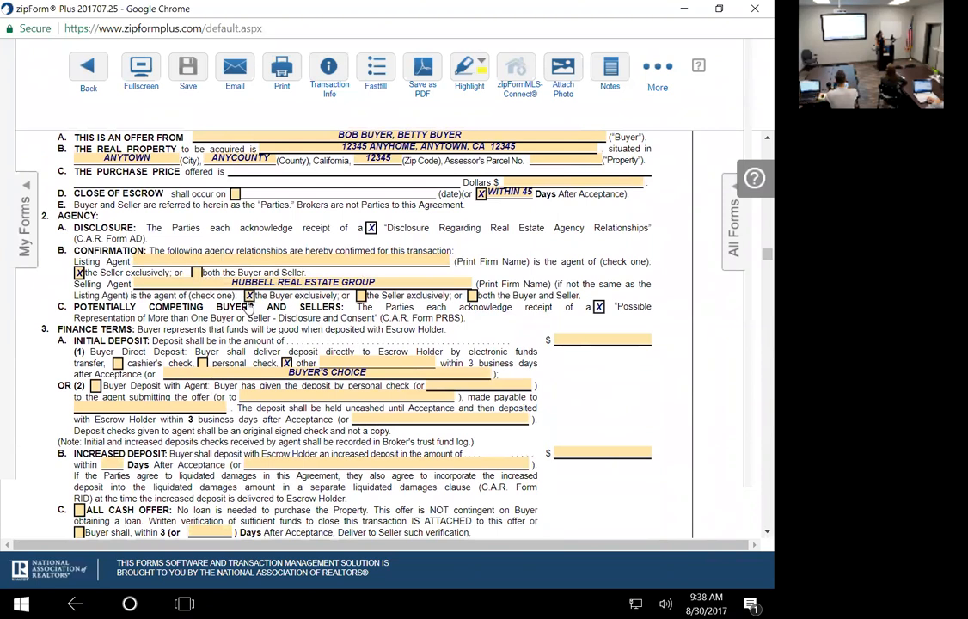
- Examine the finance terms on page 1, covering the initial deposit, cash offer, loans and the first loan's maximum fixed rate
scroll(283, 335, "down", 3)
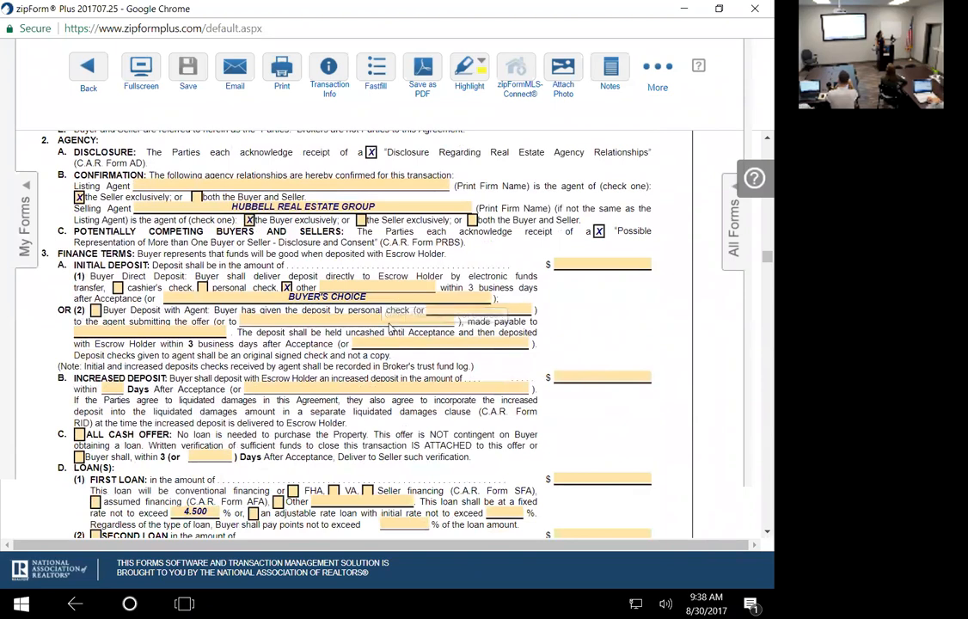
scroll(353, 348, "down", 3)
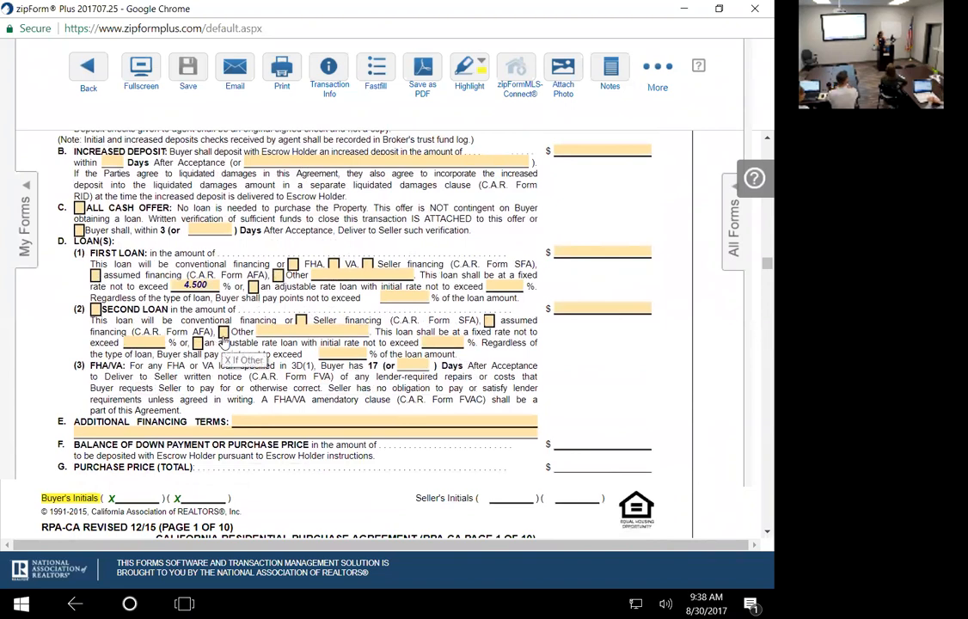
left_click(208, 285)
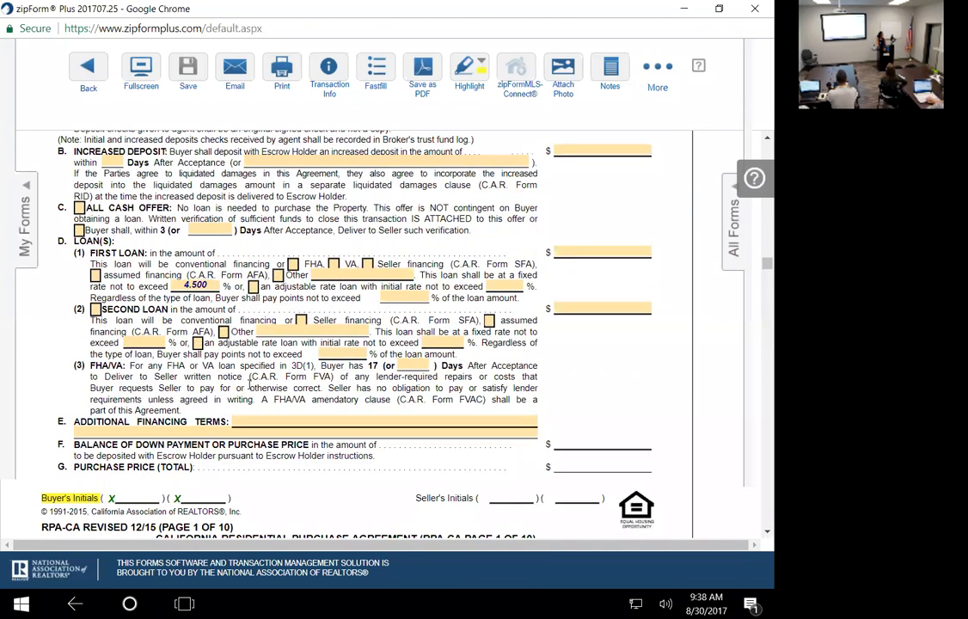
- Select "otherwise correct." in the FHA/VA paragraph to point out text highlighting, and examine the highlighted buyer's initials line on page 1
left_click_drag(251, 388, 323, 388)
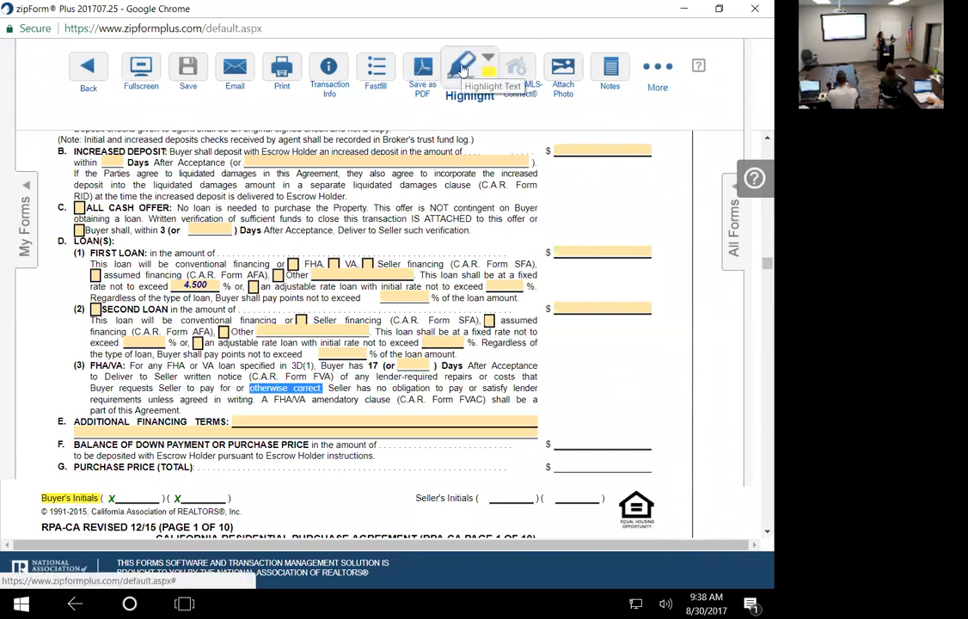
left_click(67, 498)
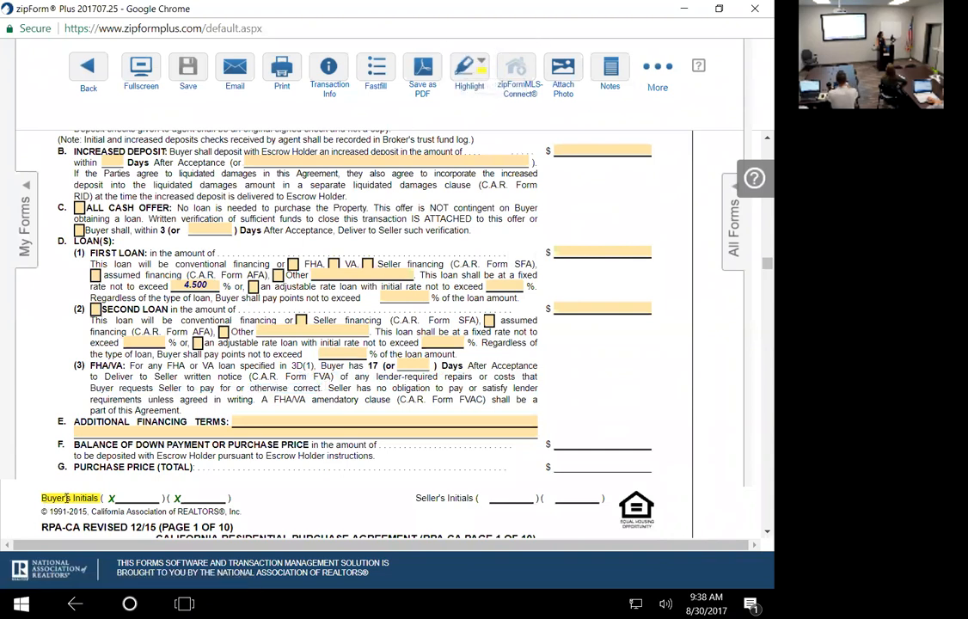
scroll(67, 498, "down", 1)
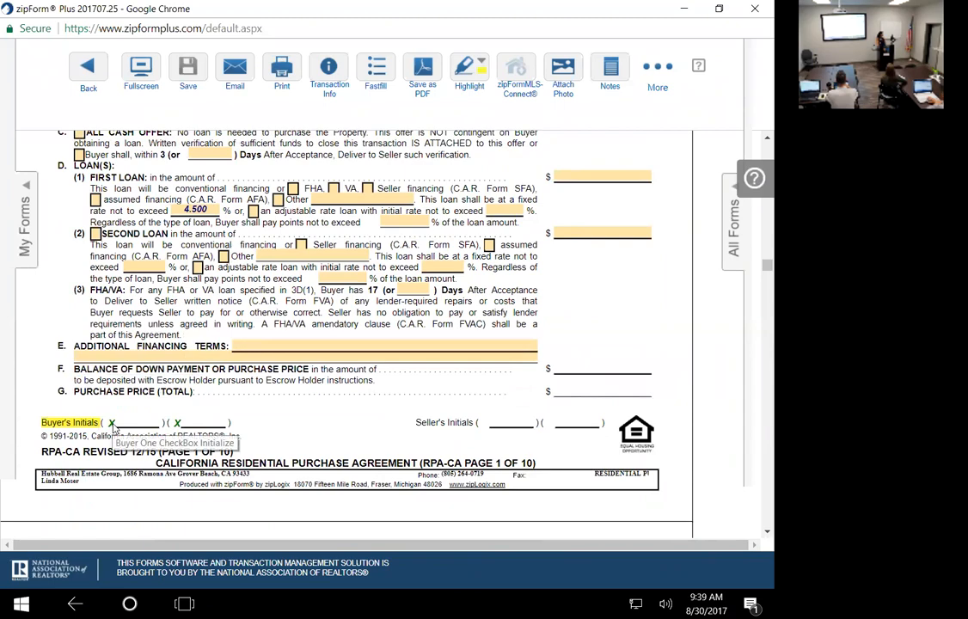
- Examine page 2 from the appraisal contingency and loan terms through the sale of buyer's property to the addenda and advisories
scroll(112, 427, "down", 6)
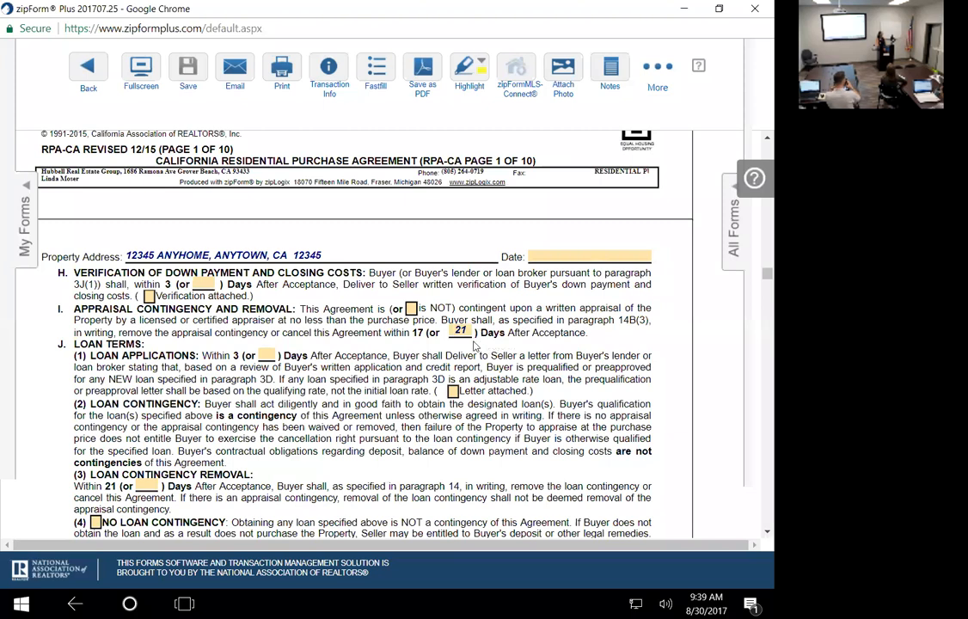
scroll(344, 361, "down", 1)
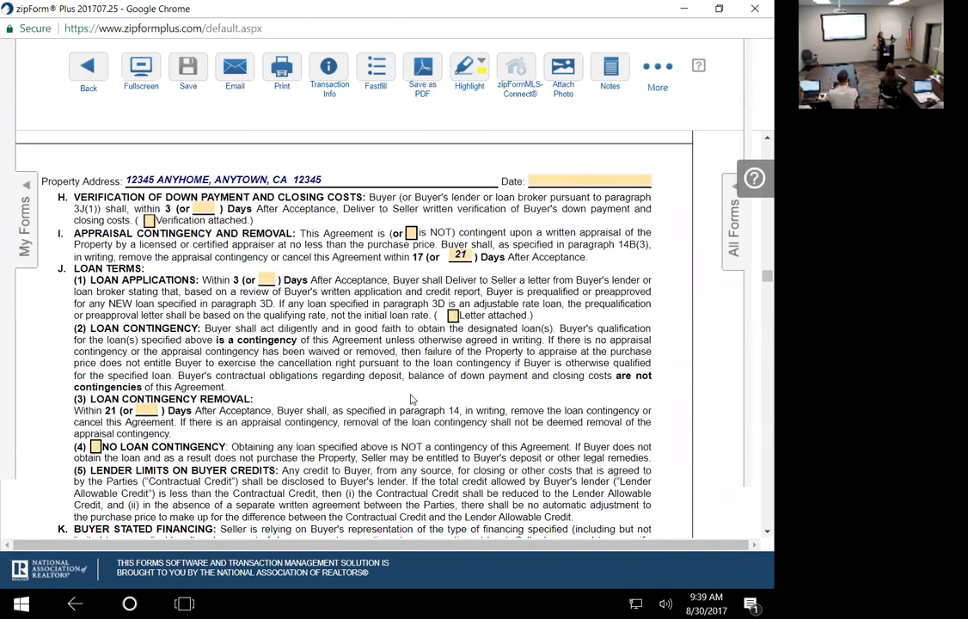
scroll(412, 399, "down", 2)
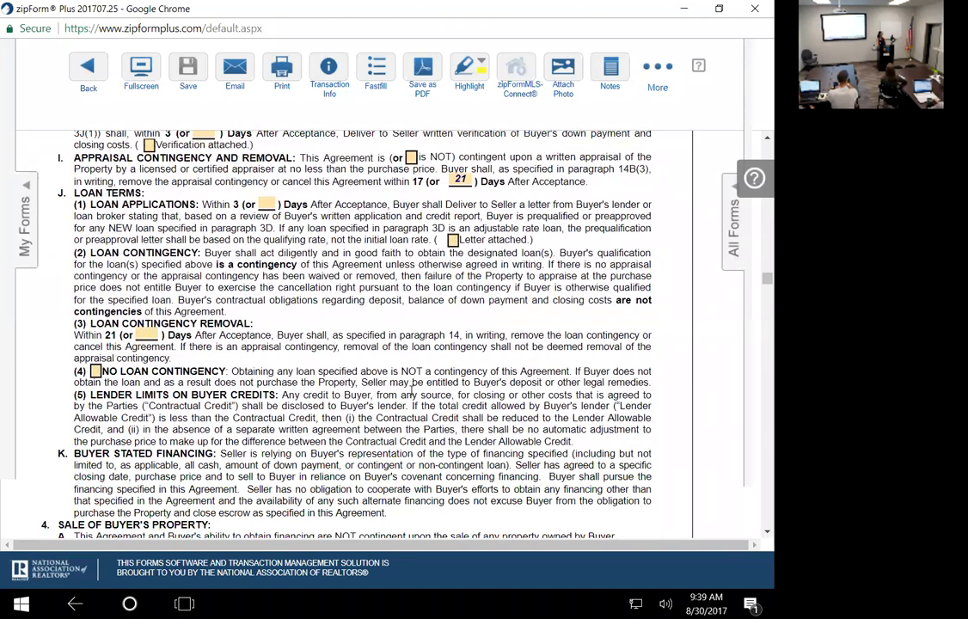
scroll(411, 391, "down", 2)
scroll(411, 390, "down", 4)
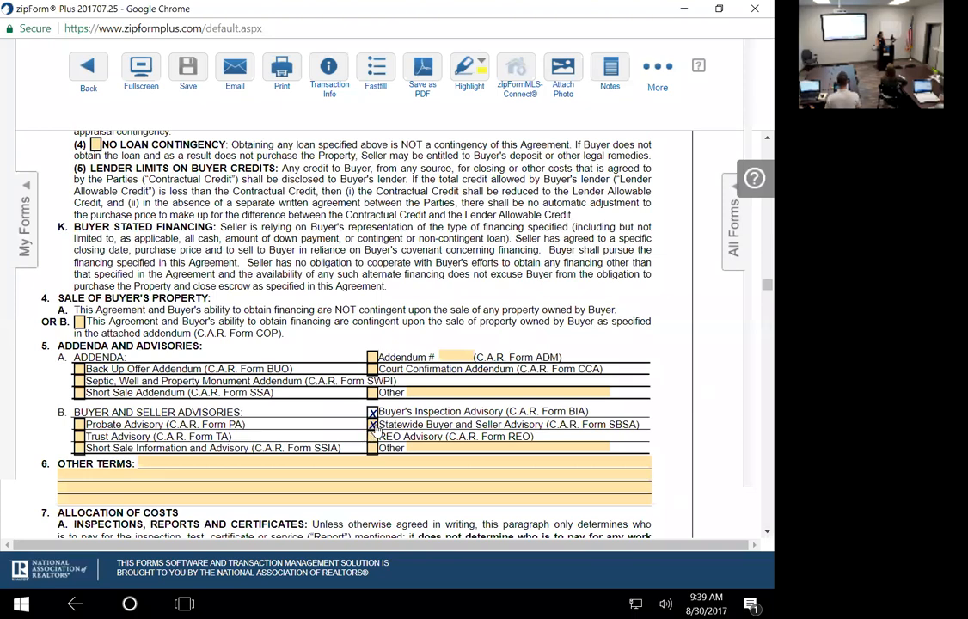
- Examine the checked buyer and seller advisories, the other terms and the inspection cost allocation at the end of page 2
scroll(460, 425, "down", 1)
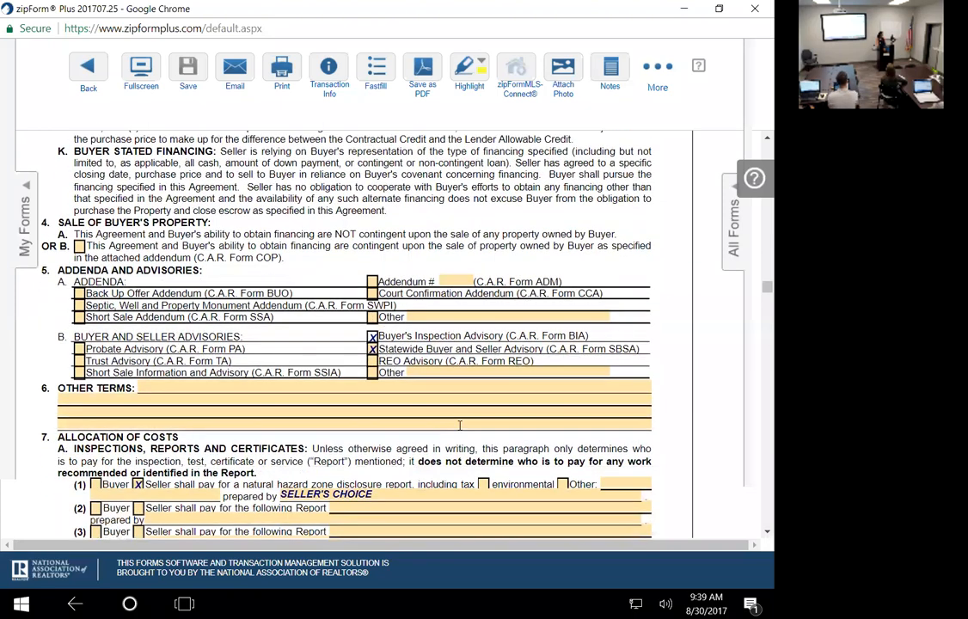
scroll(460, 425, "down", 2)
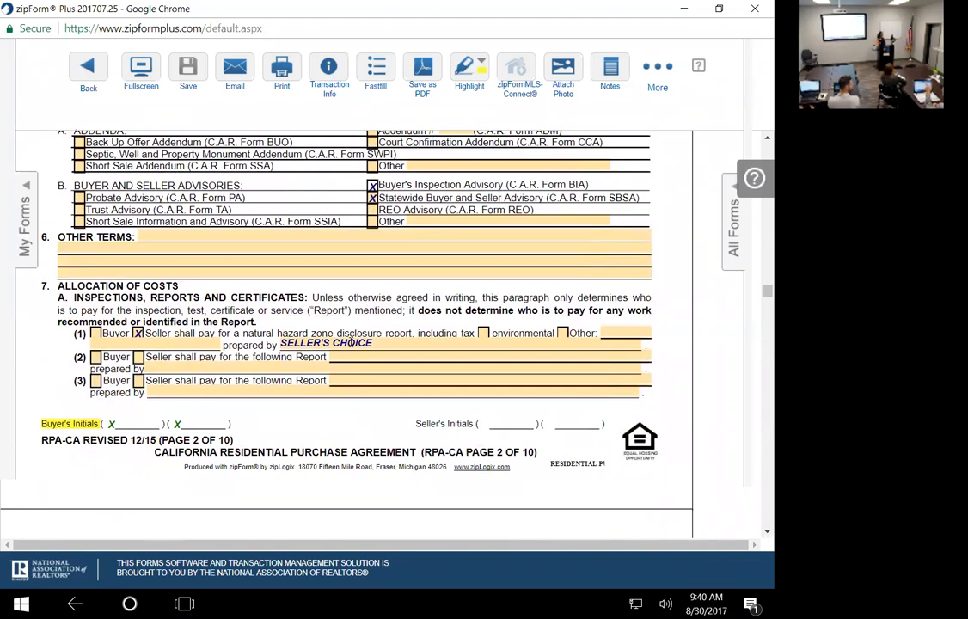
scroll(352, 335, "up", 3)
scroll(351, 347, "down", 1)
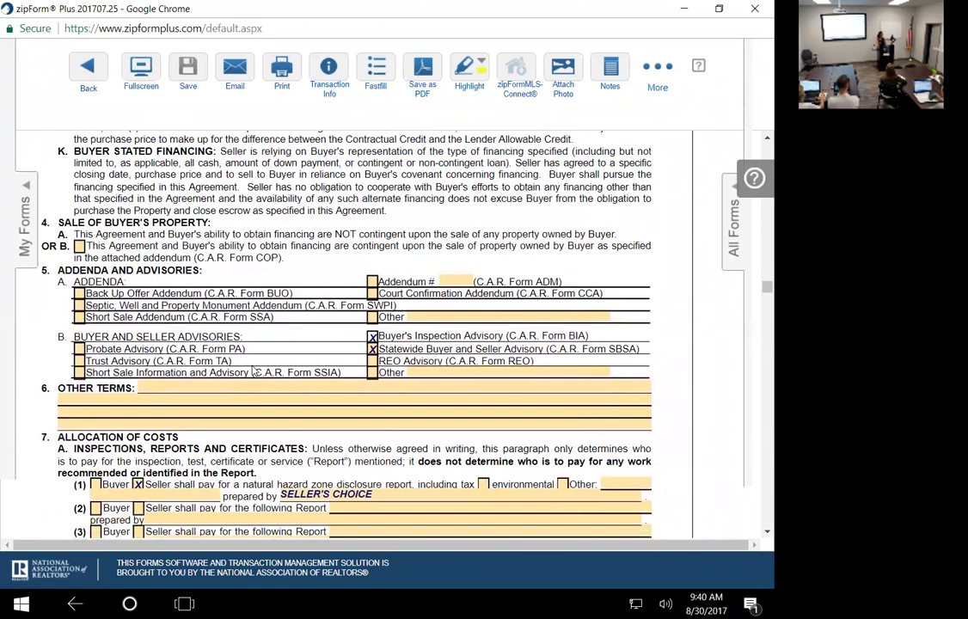
scroll(267, 387, "down", 1)
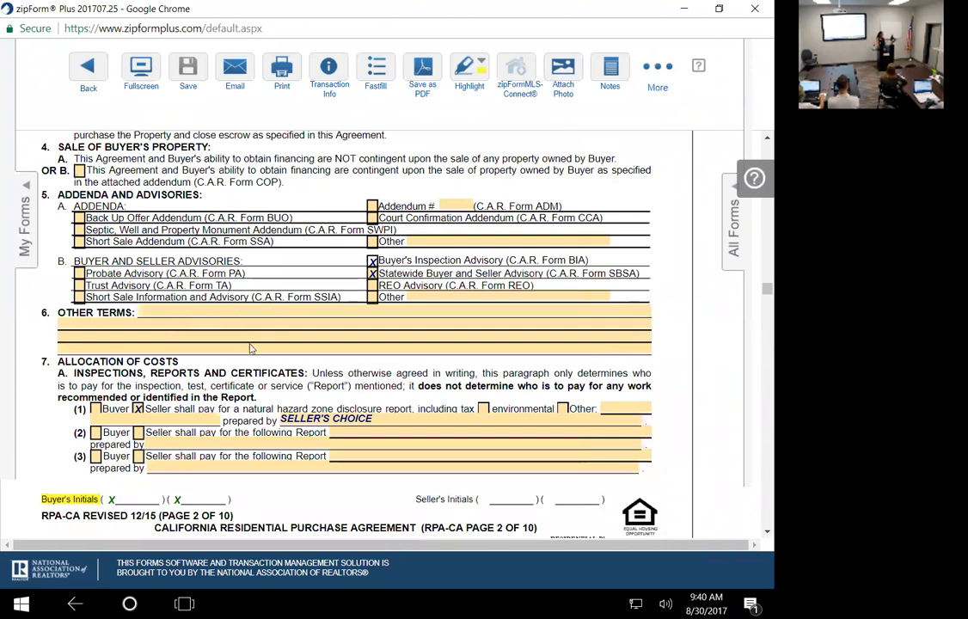
- Check the environmental option for the seller-paid natural hazard zone disclosure report under Allocation of Costs
scroll(249, 345, "down", 2)
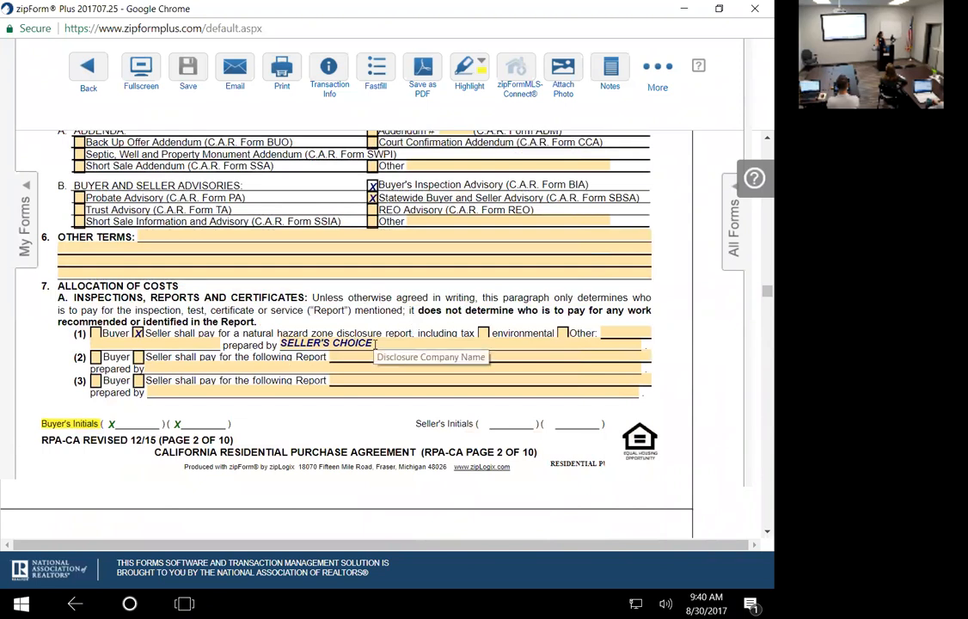
scroll(374, 344, "down", 2)
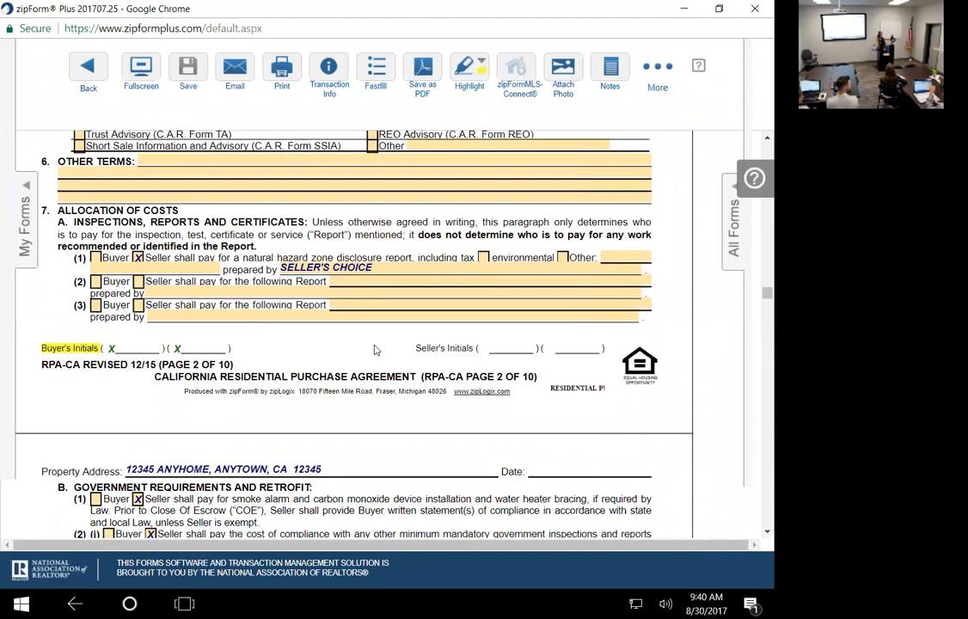
left_click(484, 258)
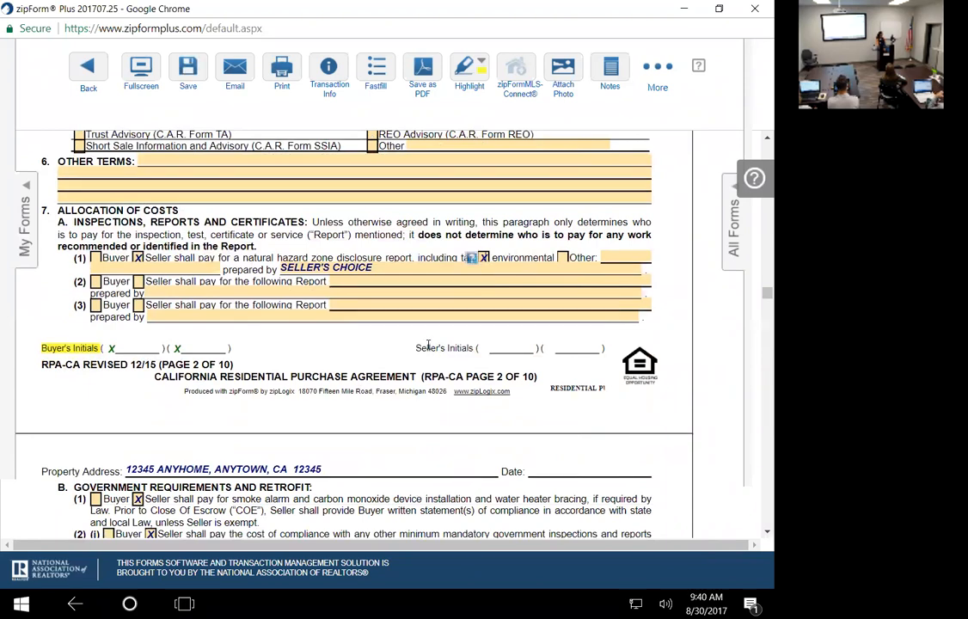
- Uncheck the upgraded option for the seller-paid one-year home warranty plan under Other Costs on page 3
scroll(292, 318, "down", 1)
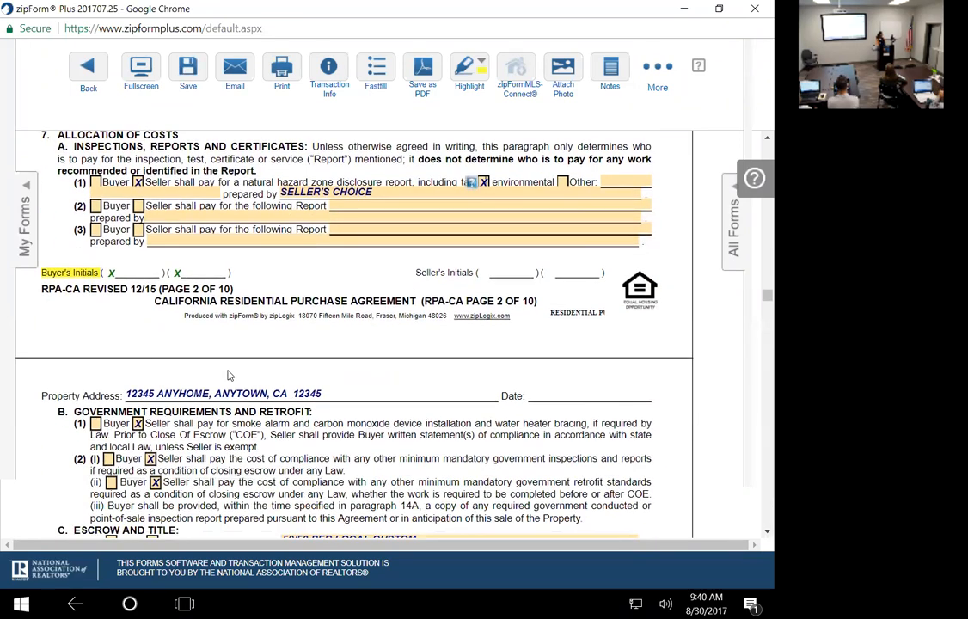
scroll(229, 375, "down", 3)
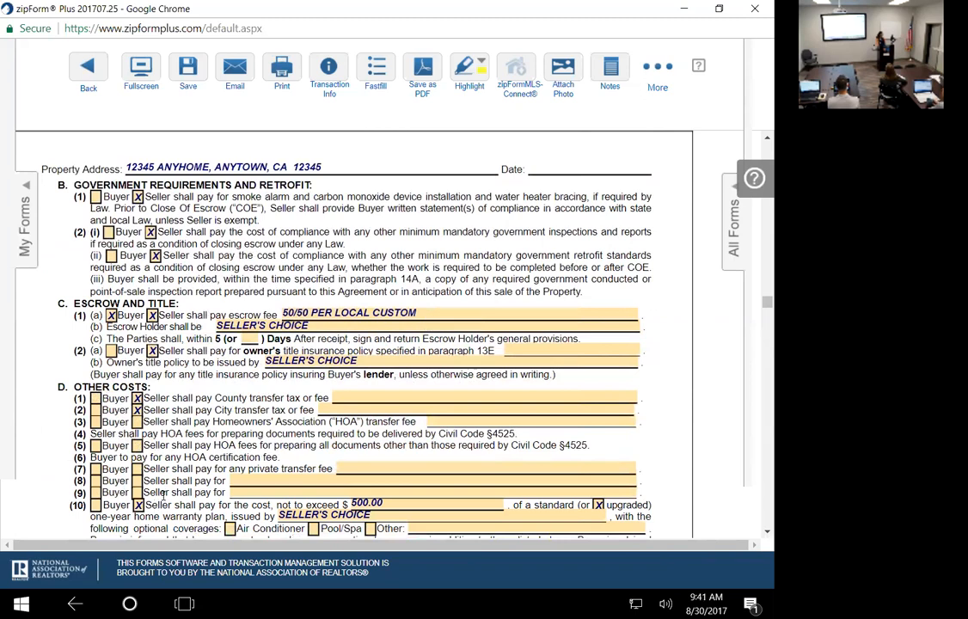
scroll(212, 344, "down", 1)
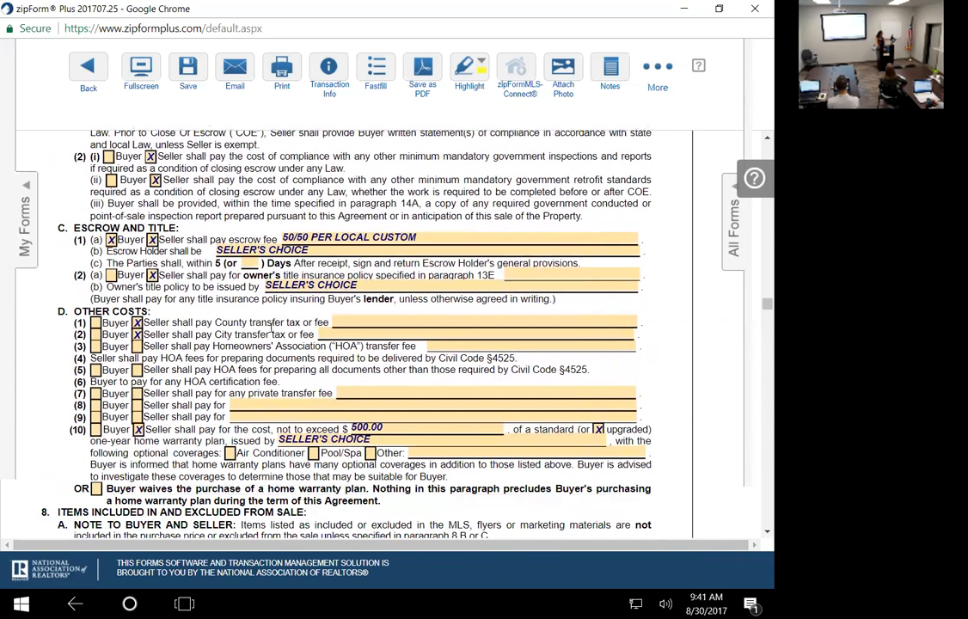
scroll(272, 327, "down", 2)
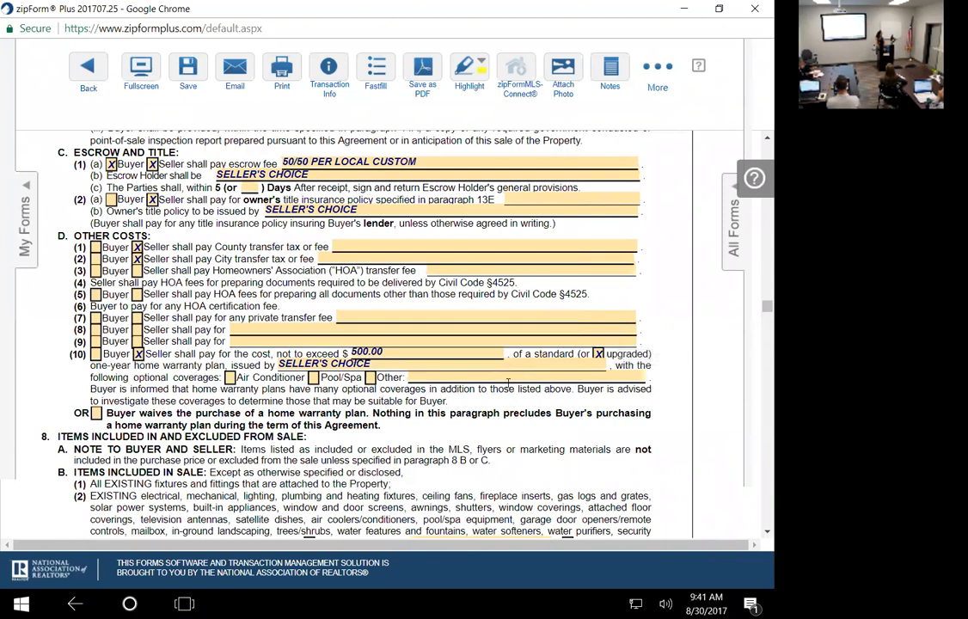
left_click(599, 353)
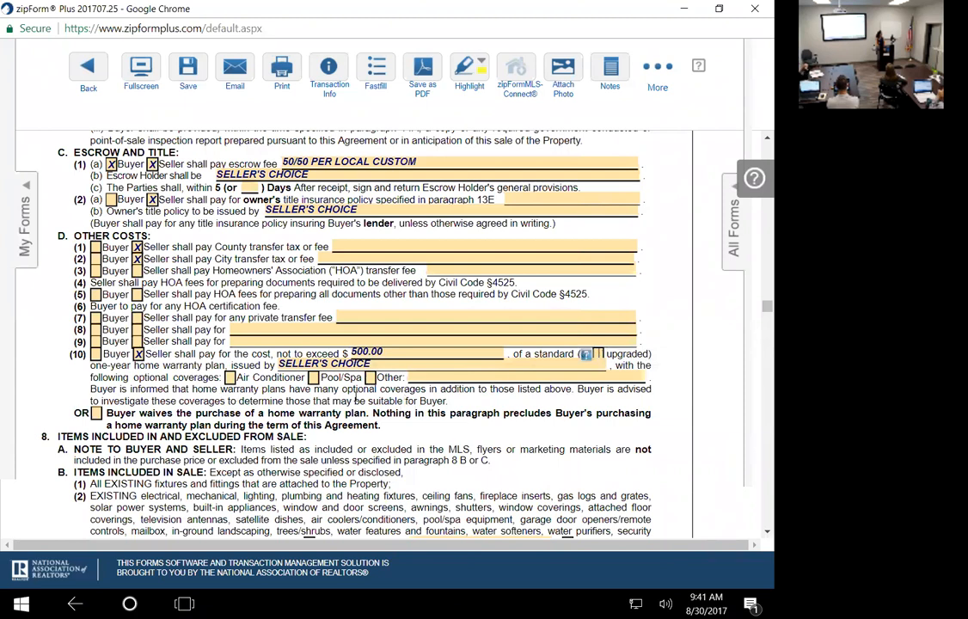
- Examine the items included in and excluded from the sale in paragraph 8, down to the end of page 3
scroll(390, 378, "down", 1)
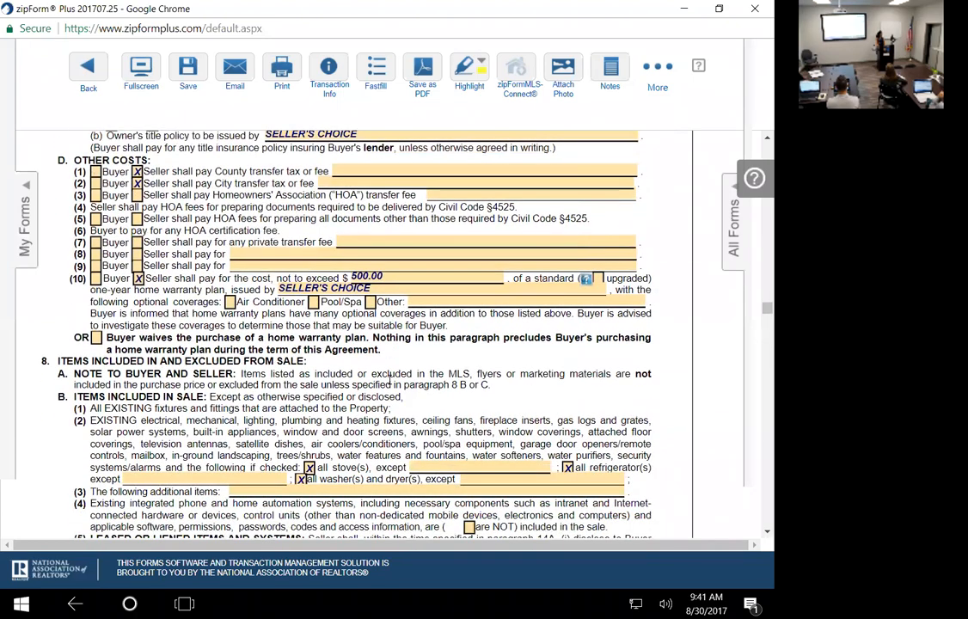
scroll(389, 378, "down", 3)
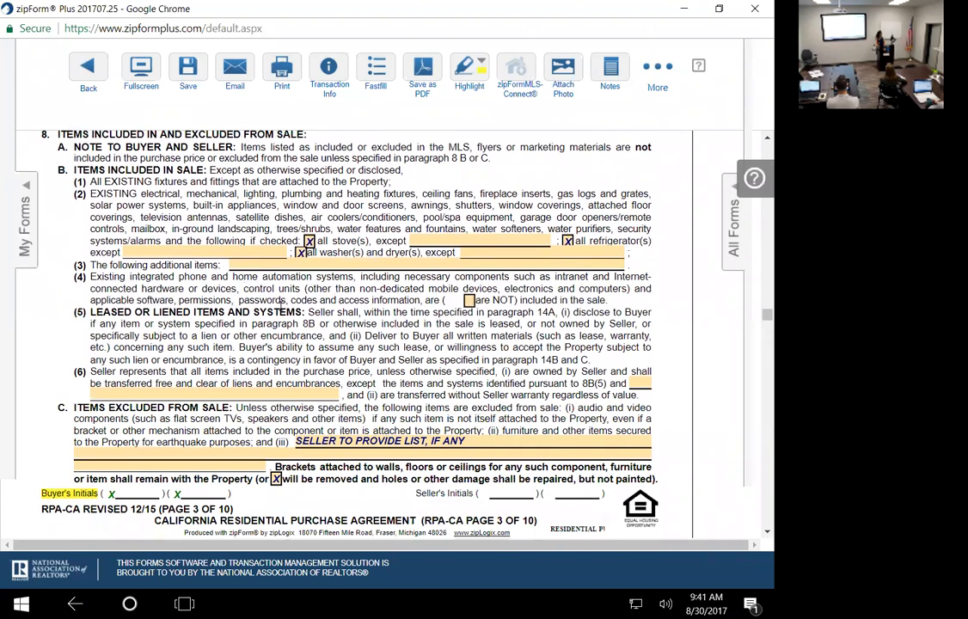
scroll(281, 309, "down", 1)
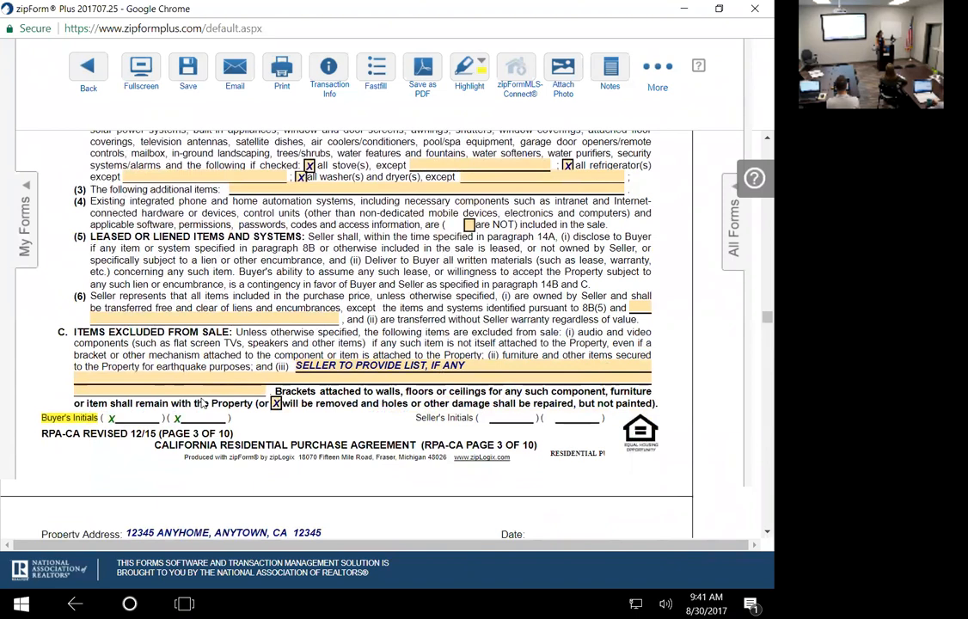
scroll(202, 403, "down", 2)
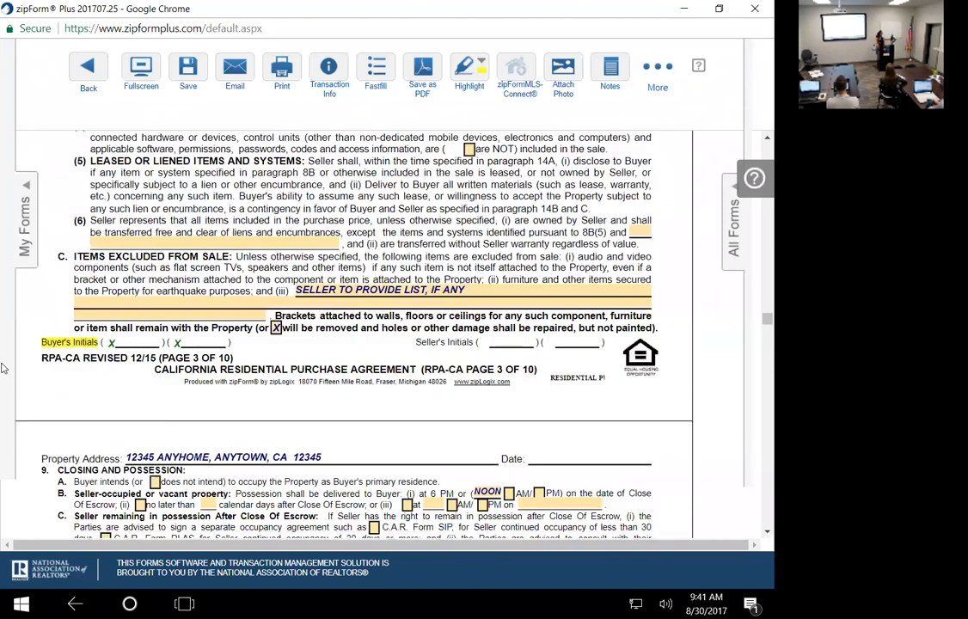
- Go back to the inspections, reports and certificates under Allocation of Costs at the end of page 2
right_click(155, 348)
left_click(171, 245)
scroll(176, 267, "up", 8)
scroll(187, 289, "up", 4)
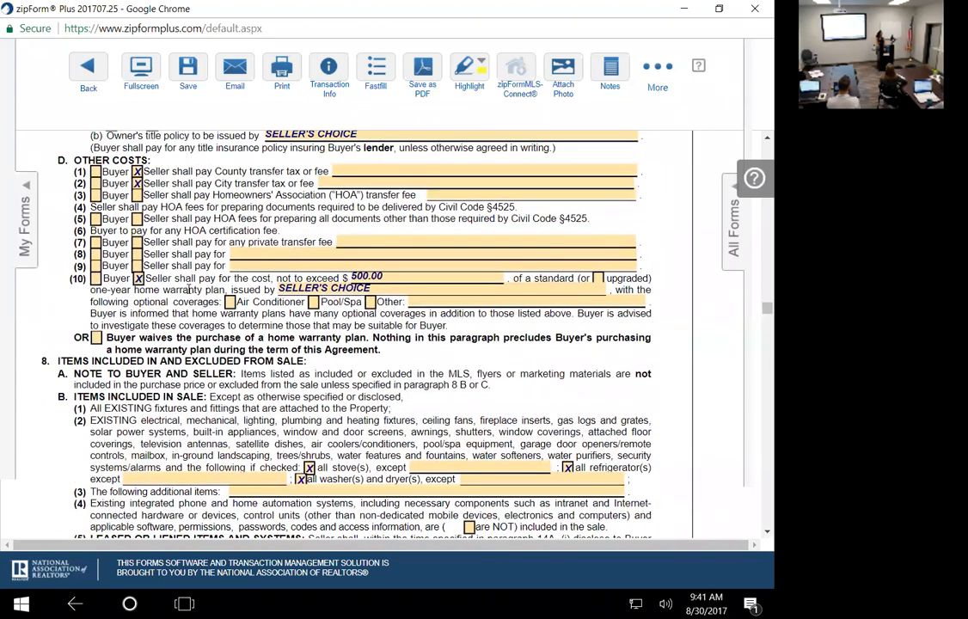
scroll(188, 291, "up", 2)
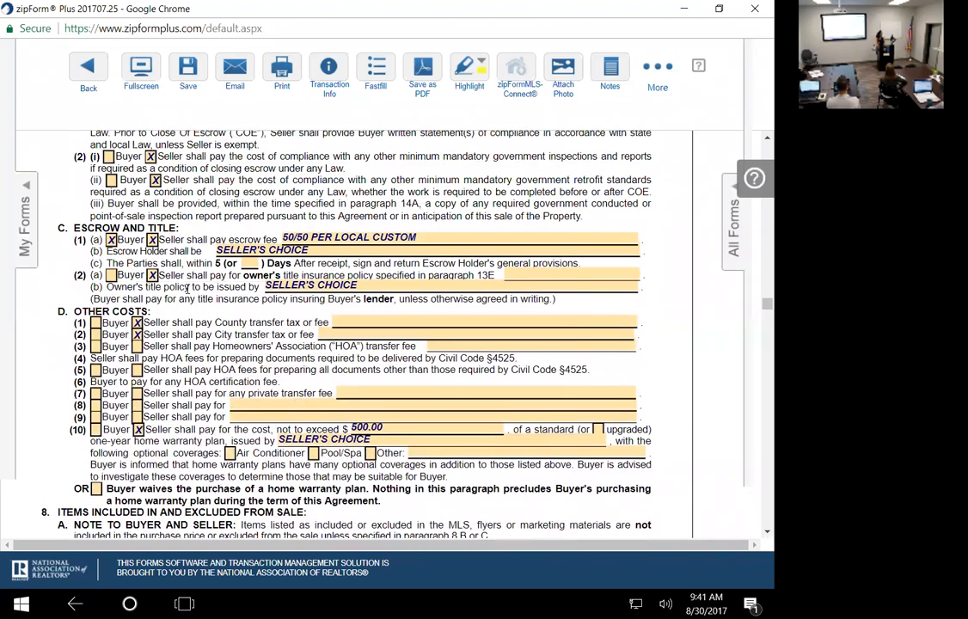
scroll(187, 300, "up", 10)
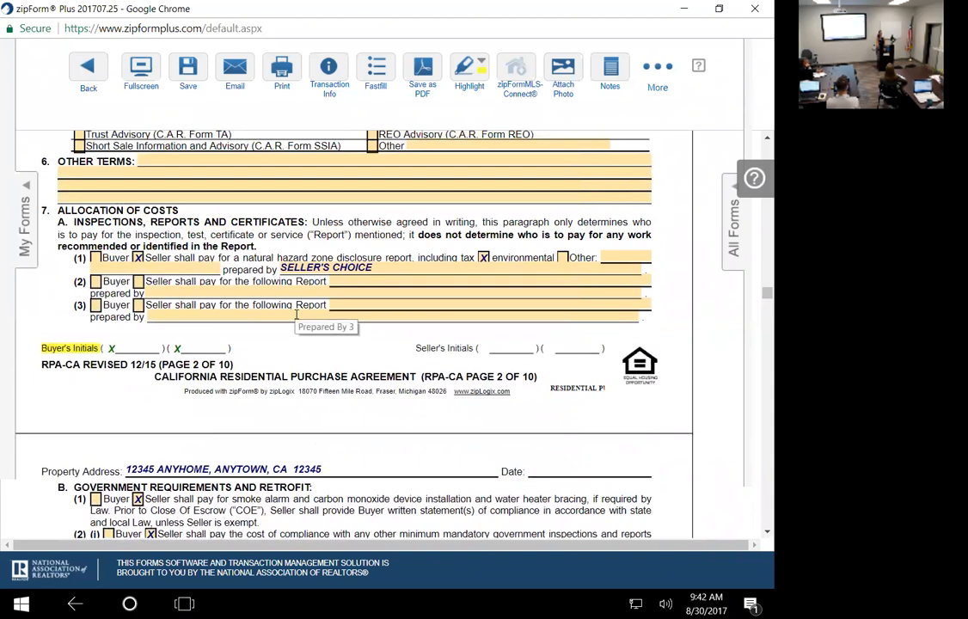
- Examine page 3 from the government retrofit requirements through escrow, title and other costs to the items excluded from sale
scroll(296, 314, "down", 1)
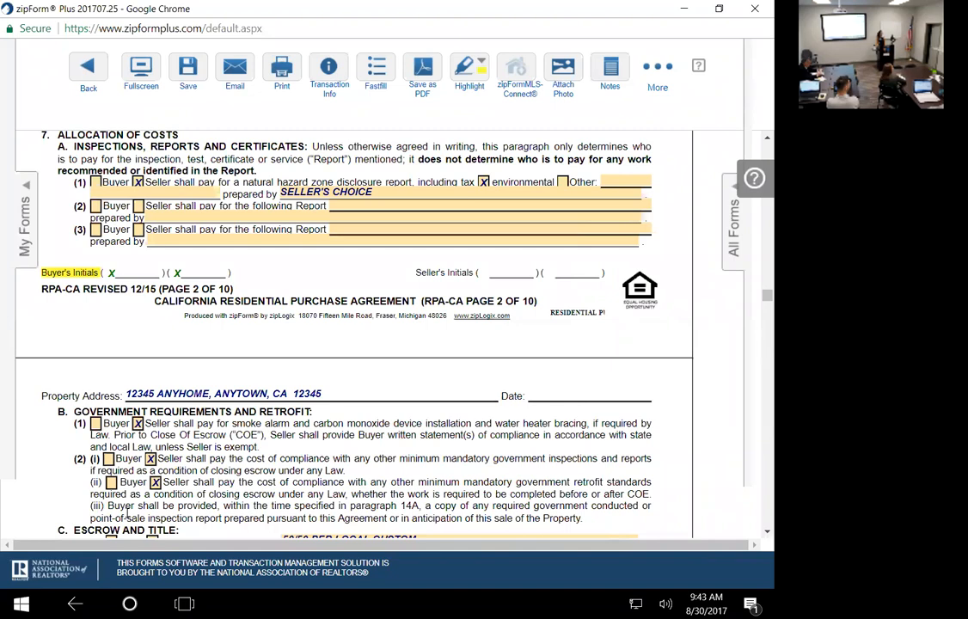
scroll(128, 513, "down", 2)
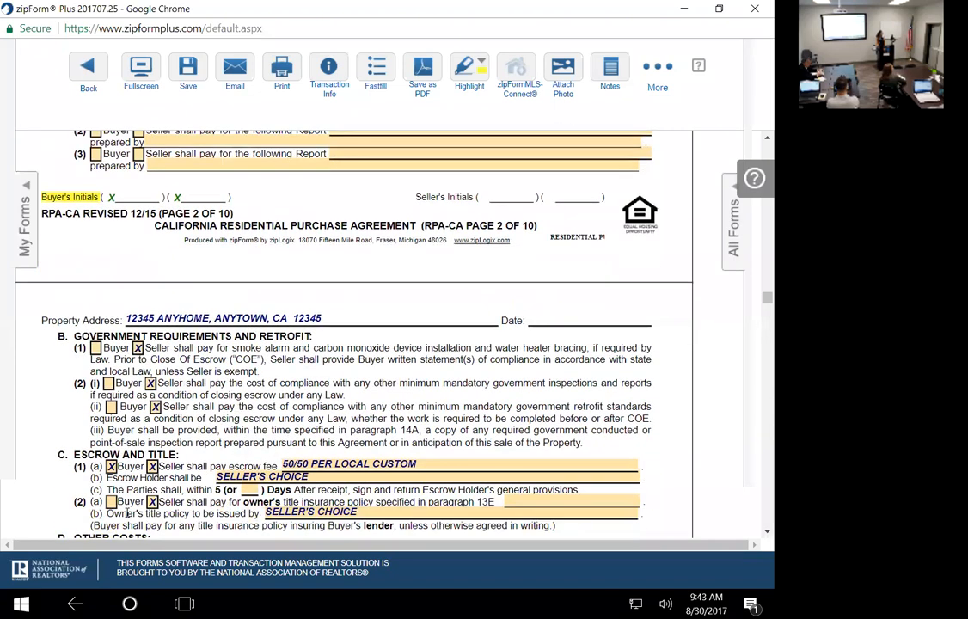
scroll(127, 513, "down", 1)
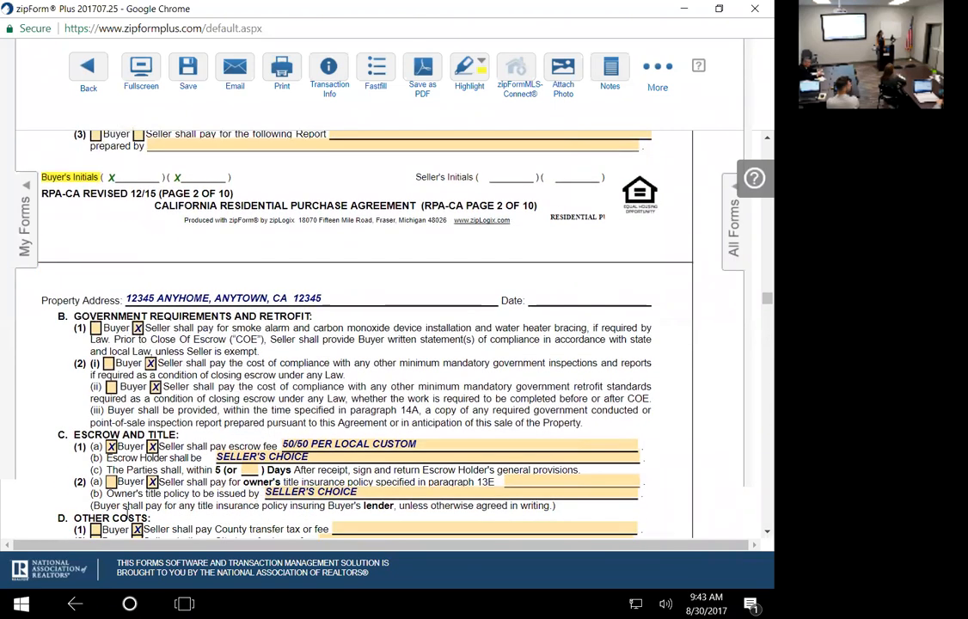
scroll(127, 514, "down", 3)
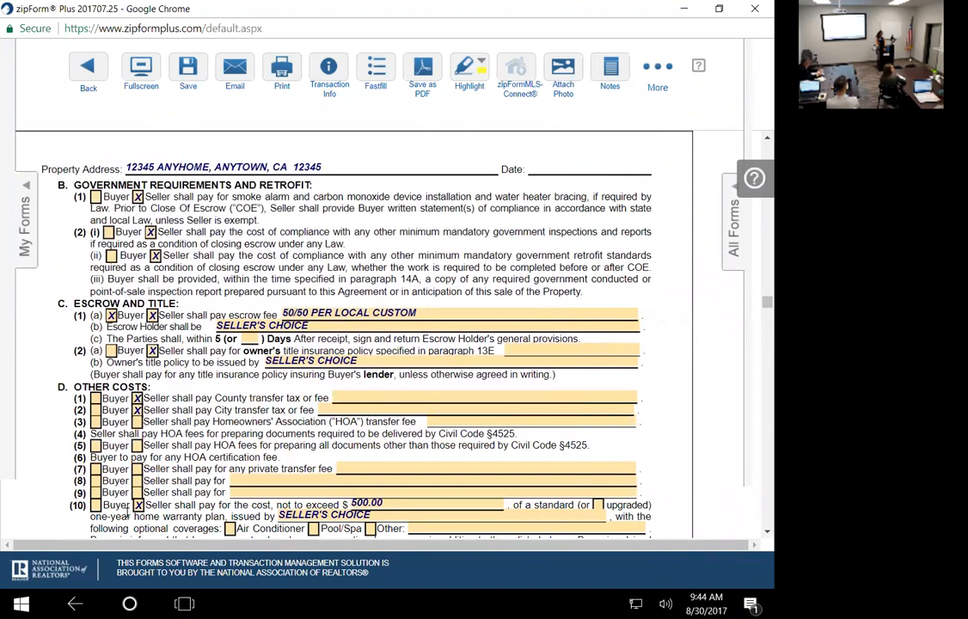
scroll(127, 511, "down", 1)
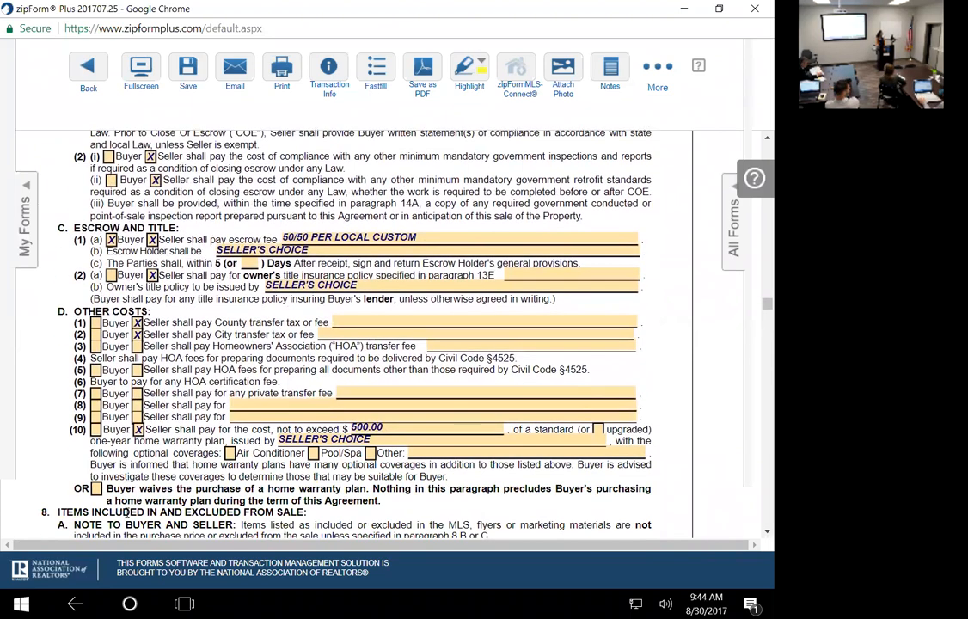
scroll(108, 520, "down", 1)
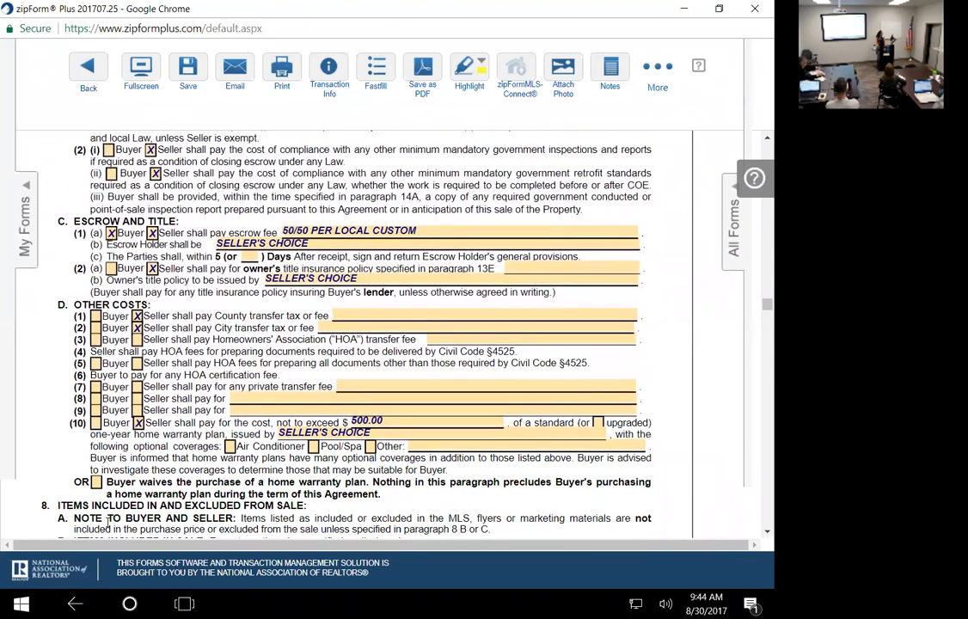
scroll(108, 520, "down", 1)
scroll(175, 361, "down", 1)
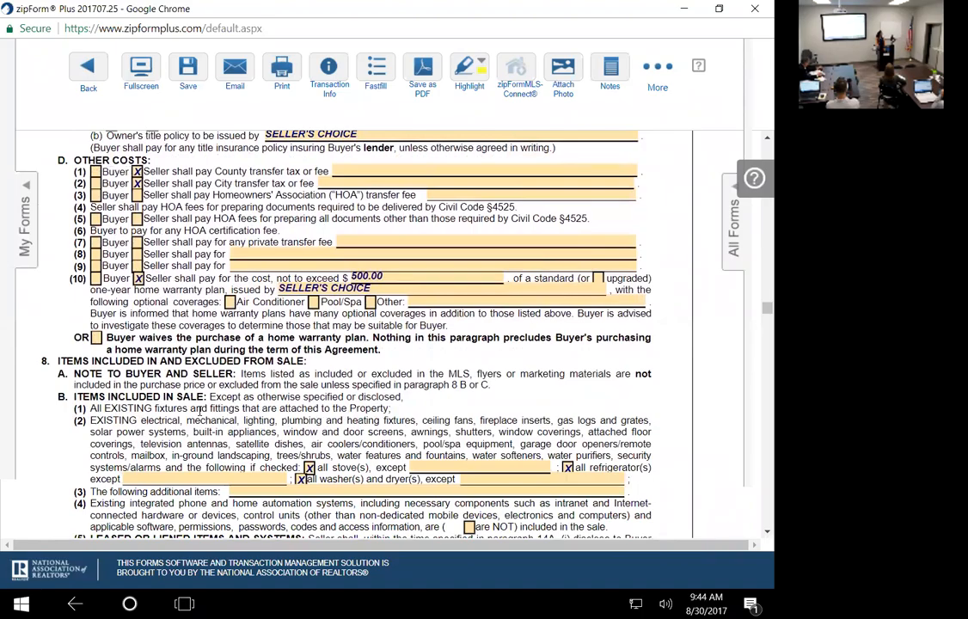
scroll(199, 413, "down", 4)
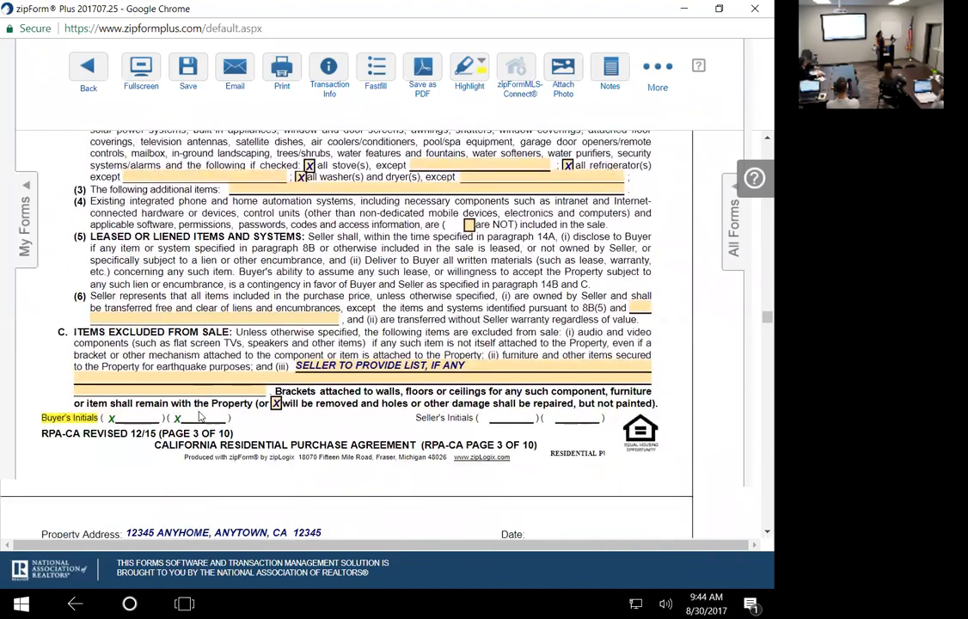
- Recheck the cost allocation and sale items on pages 2 and 3, and examine Closing and Possession on page 4
scroll(199, 416, "up", 5)
scroll(199, 413, "up", 5)
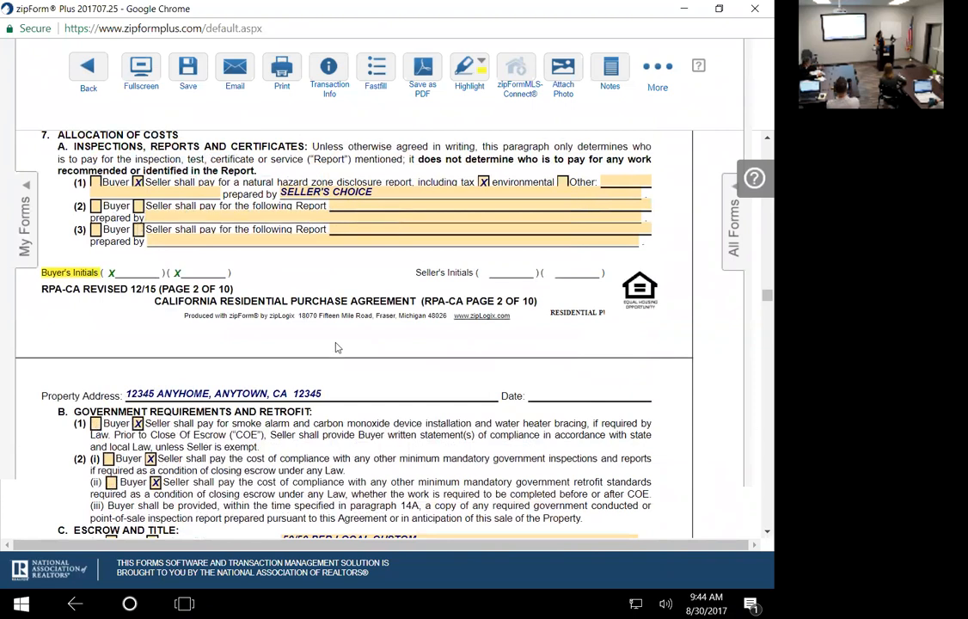
scroll(335, 348, "down", 3)
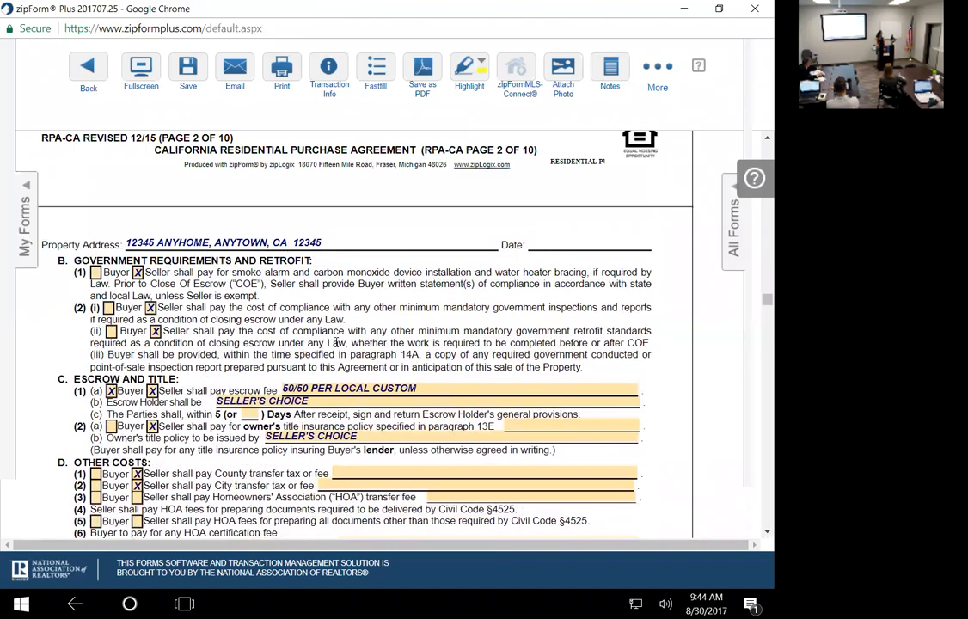
scroll(336, 342, "down", 7)
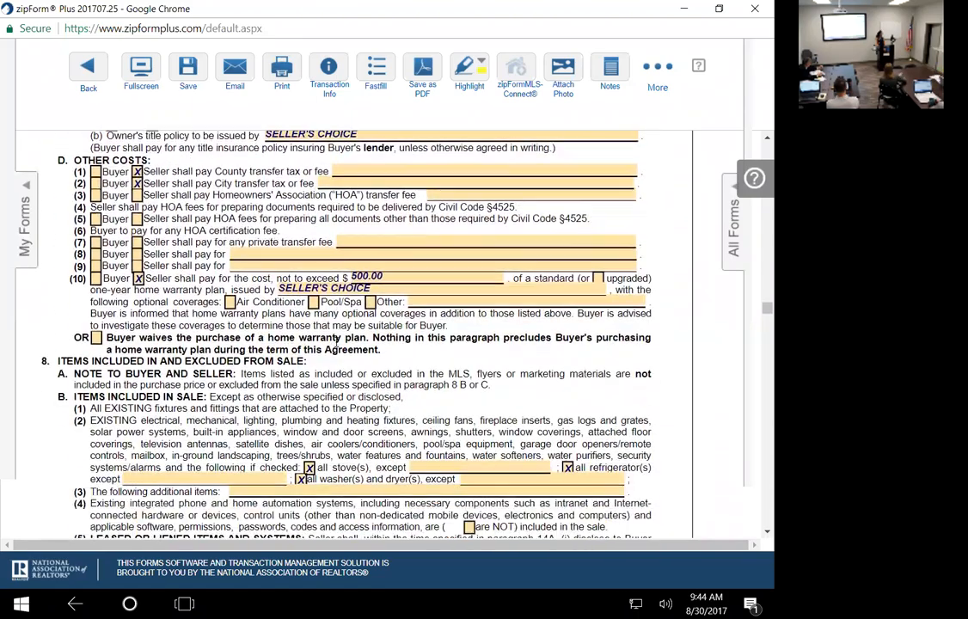
scroll(336, 344, "down", 6)
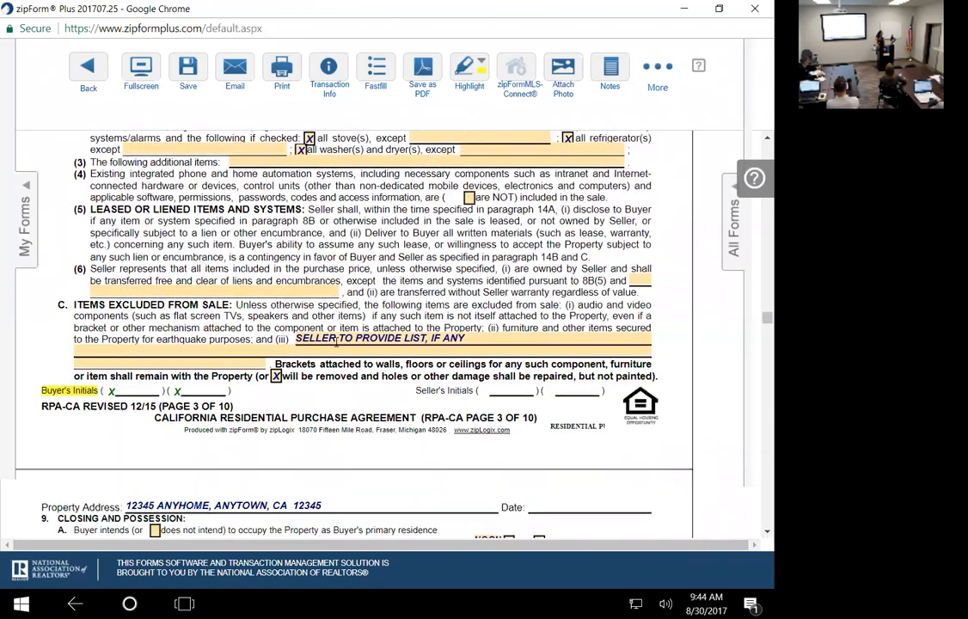
scroll(336, 348, "down", 5)
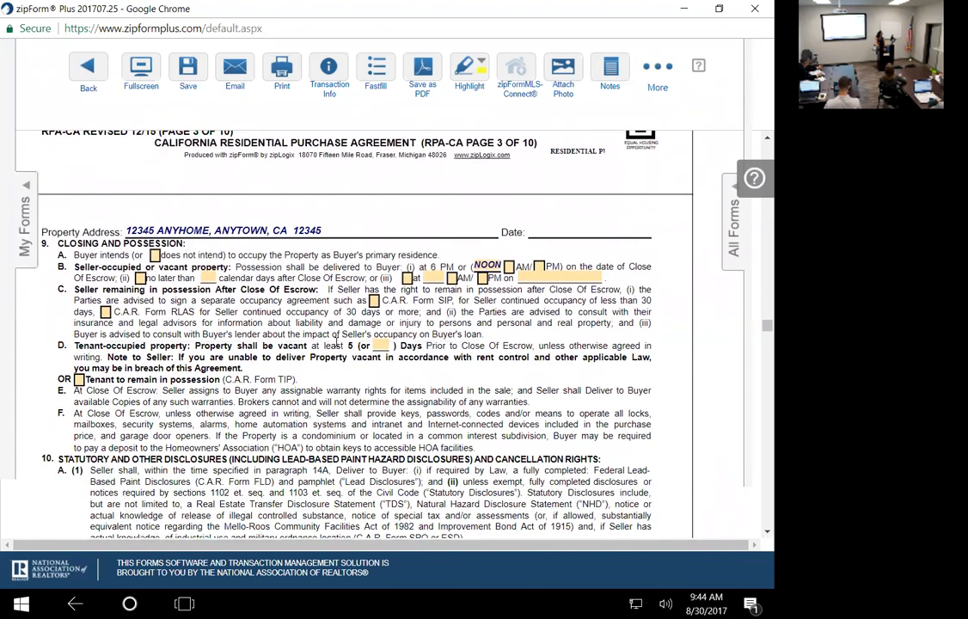
scroll(336, 342, "down", 2)
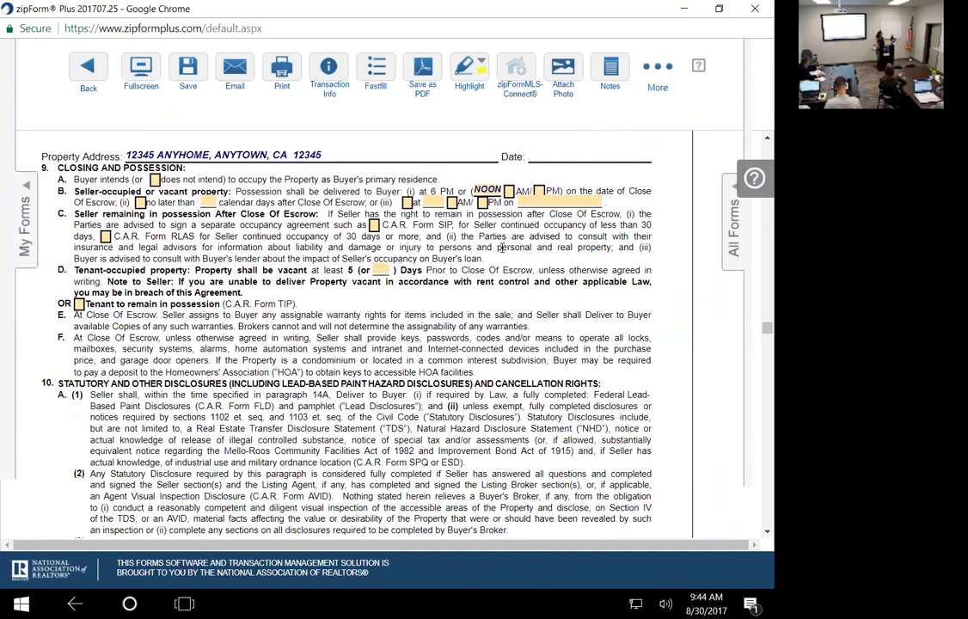
- Skim from the statutory disclosures on page 4 through property condition, contingency time periods and brokers to the end of page 7
scroll(503, 247, "down", 3)
scroll(502, 246, "down", 7)
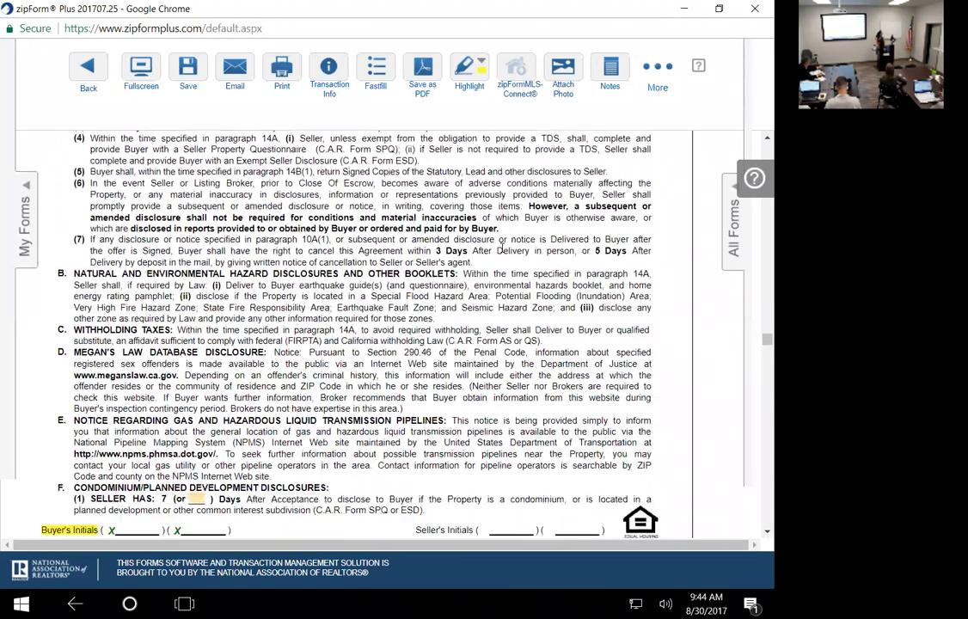
scroll(350, 388, "down", 10)
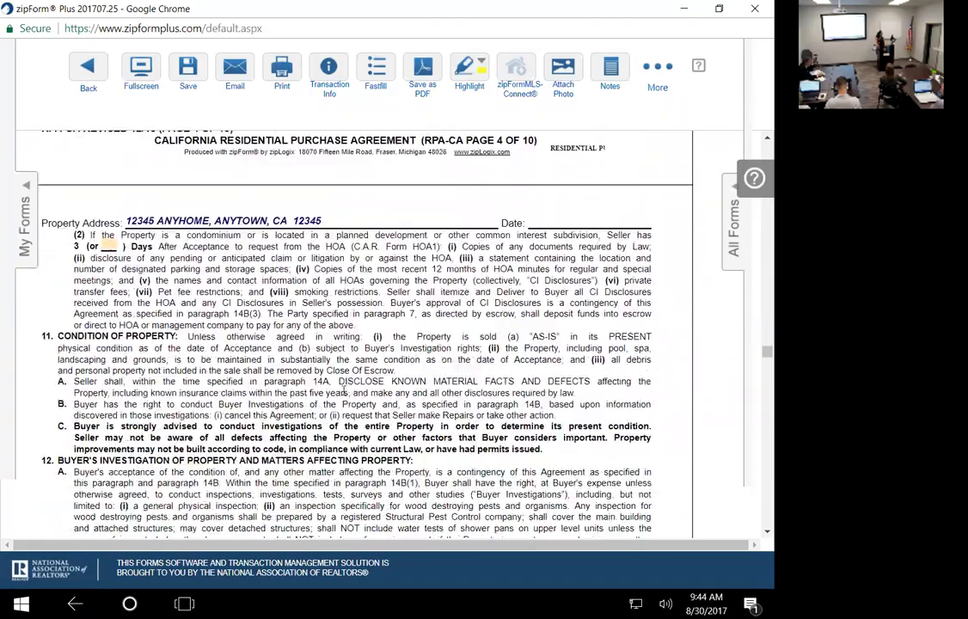
scroll(344, 394, "down", 20)
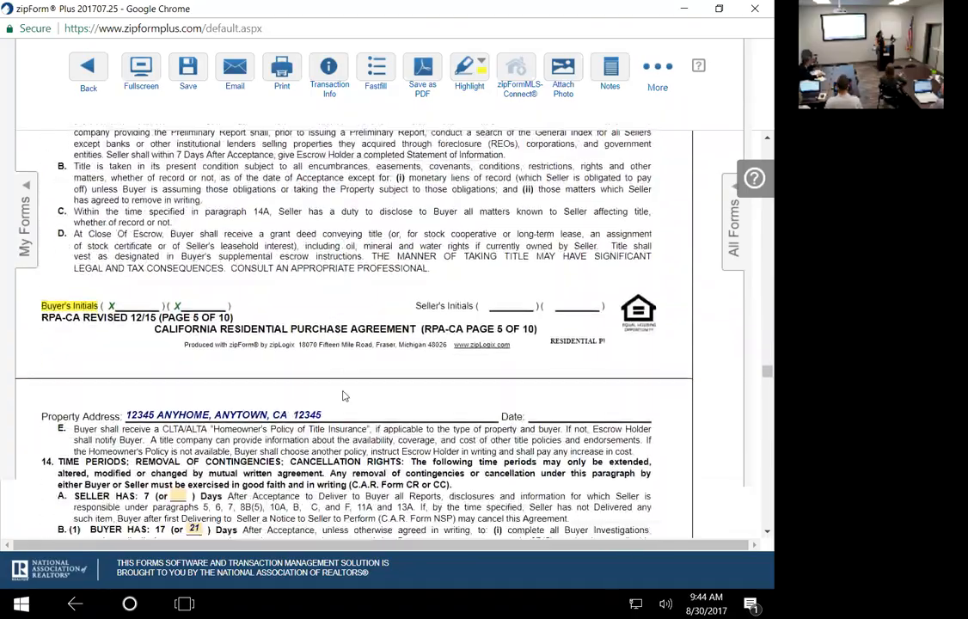
scroll(344, 391, "down", 20)
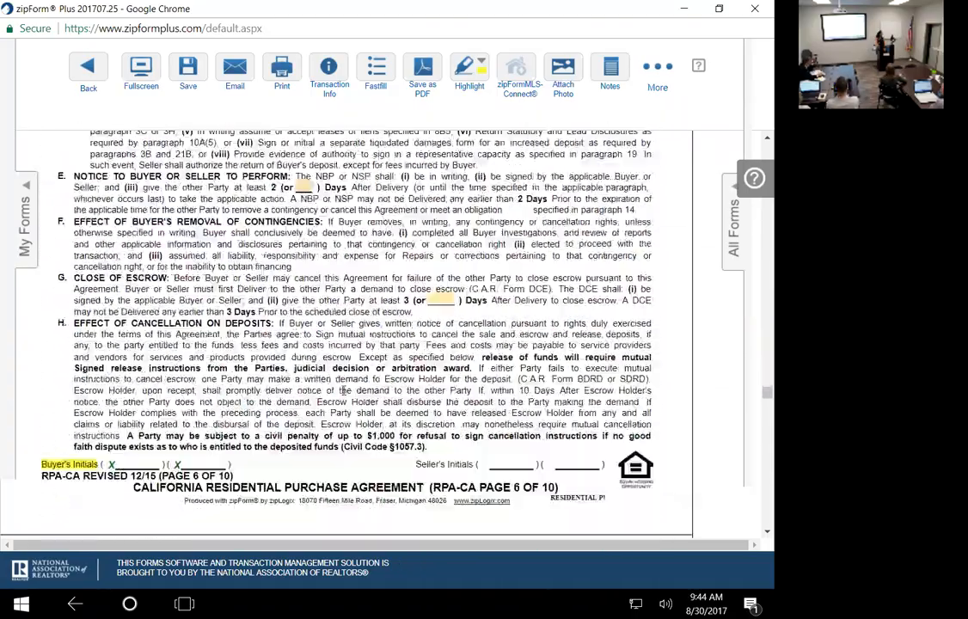
scroll(345, 391, "down", 20)
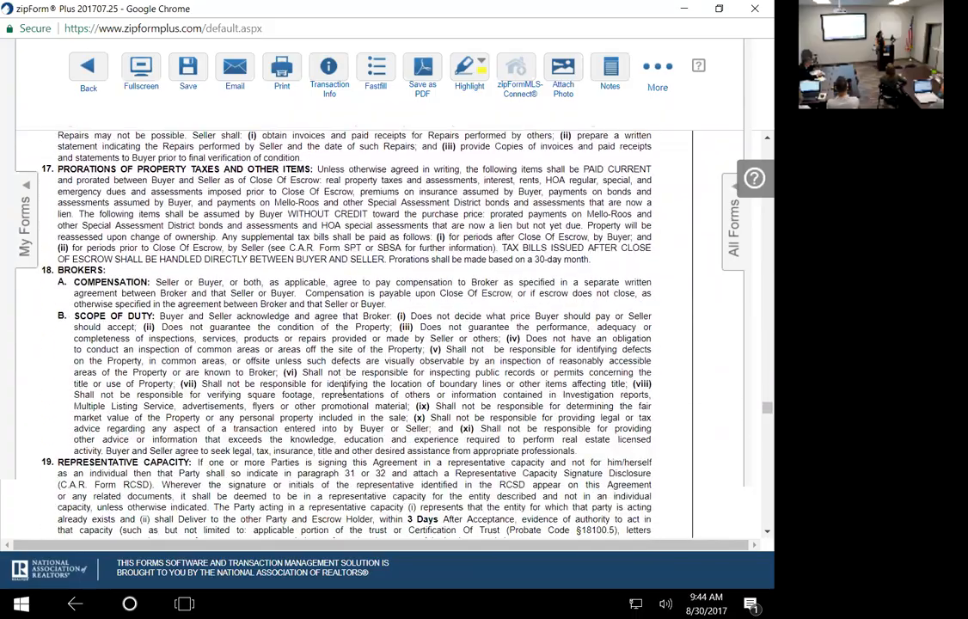
scroll(345, 392, "down", 20)
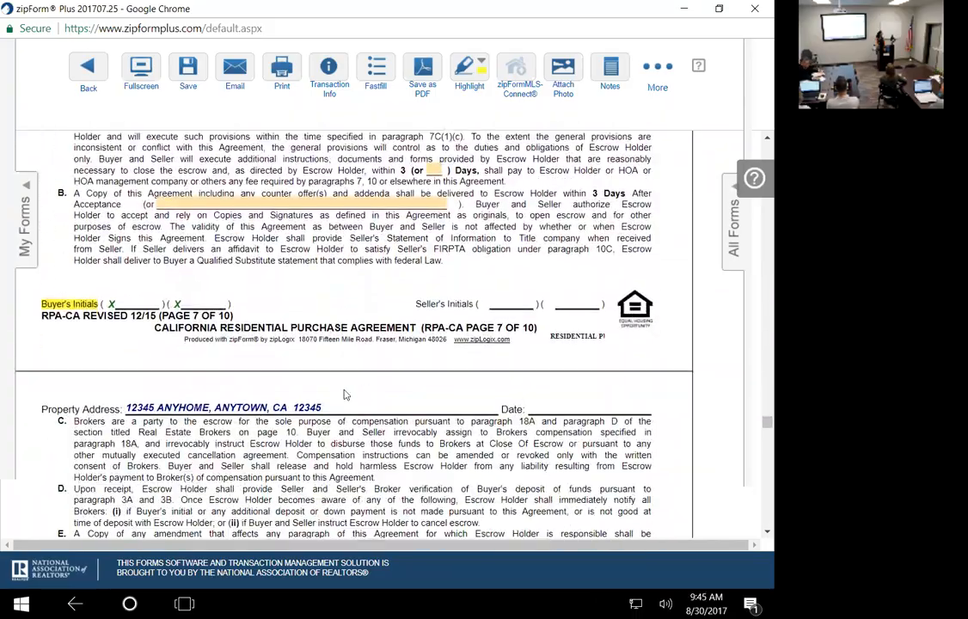
- Examine the liquidated damages and arbitration of disputes clauses with their buyer's initials lines on page 8
scroll(345, 391, "down", 4)
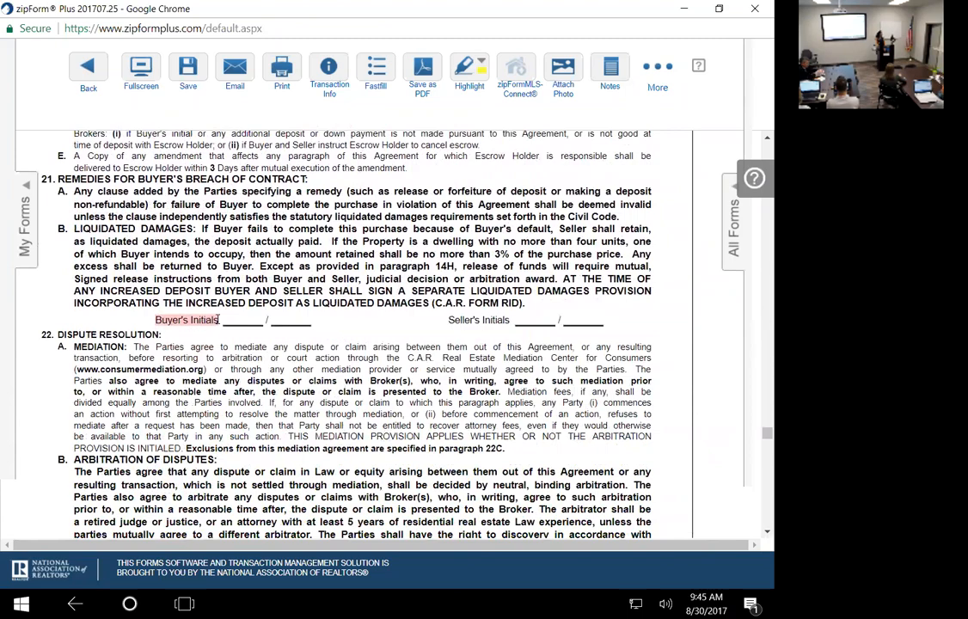
scroll(218, 320, "down", 10)
scroll(193, 281, "up", 8)
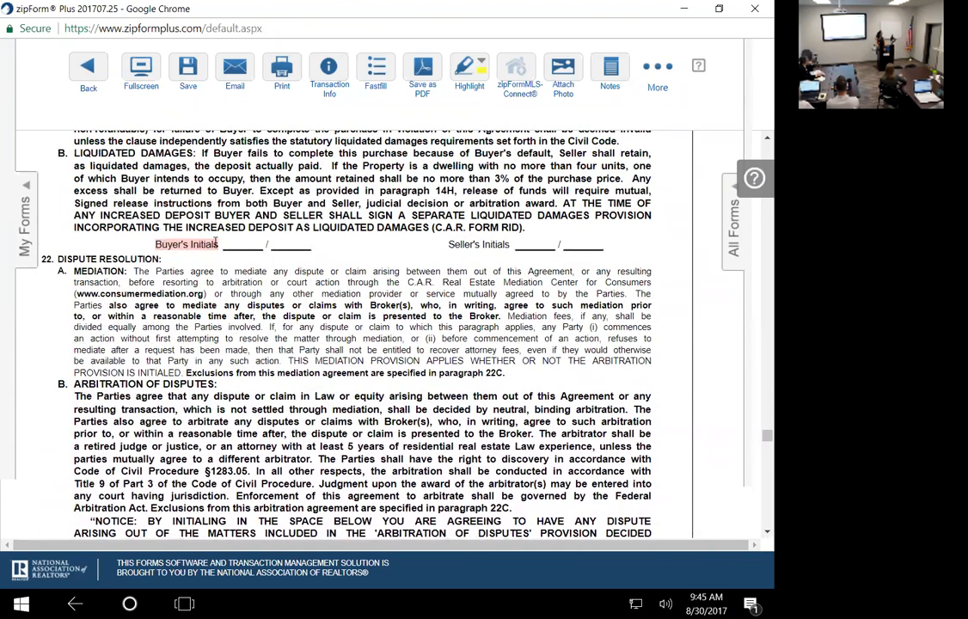
scroll(268, 362, "down", 8)
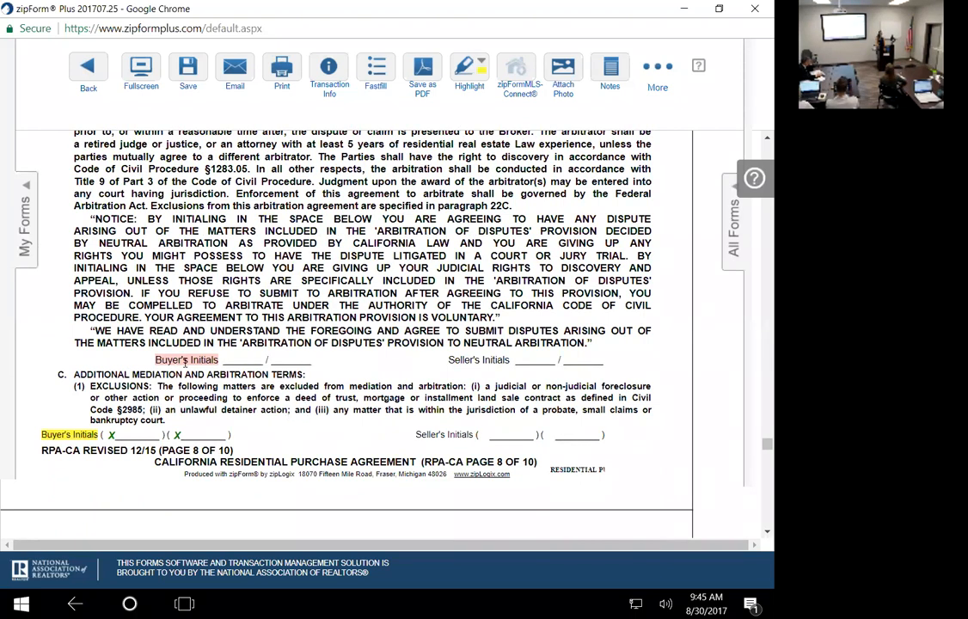
scroll(185, 363, "down", 8)
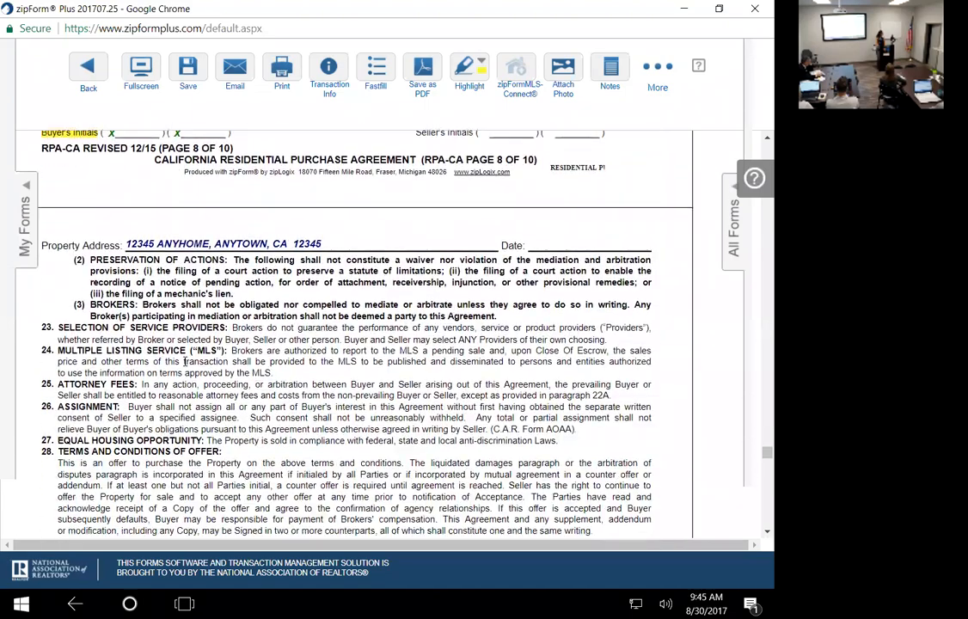
scroll(190, 365, "up", 8)
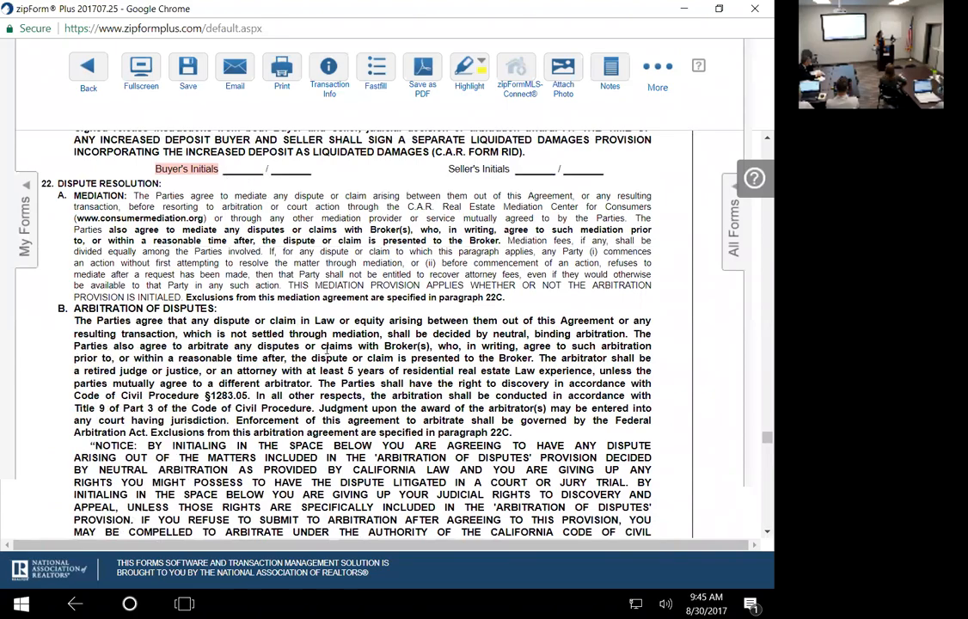
- Examine the offer expiration and buyer signature fields on page 9 and the real estate broker details on page 10
scroll(327, 348, "down", 8)
scroll(327, 348, "down", 10)
scroll(327, 350, "up", 1)
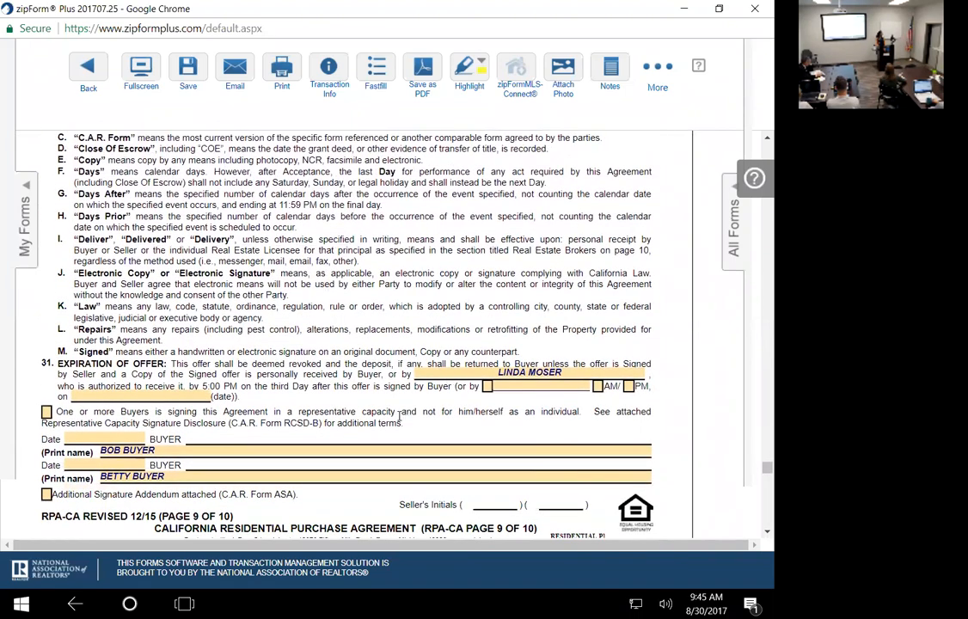
scroll(400, 417, "down", 3)
scroll(118, 398, "down", 5)
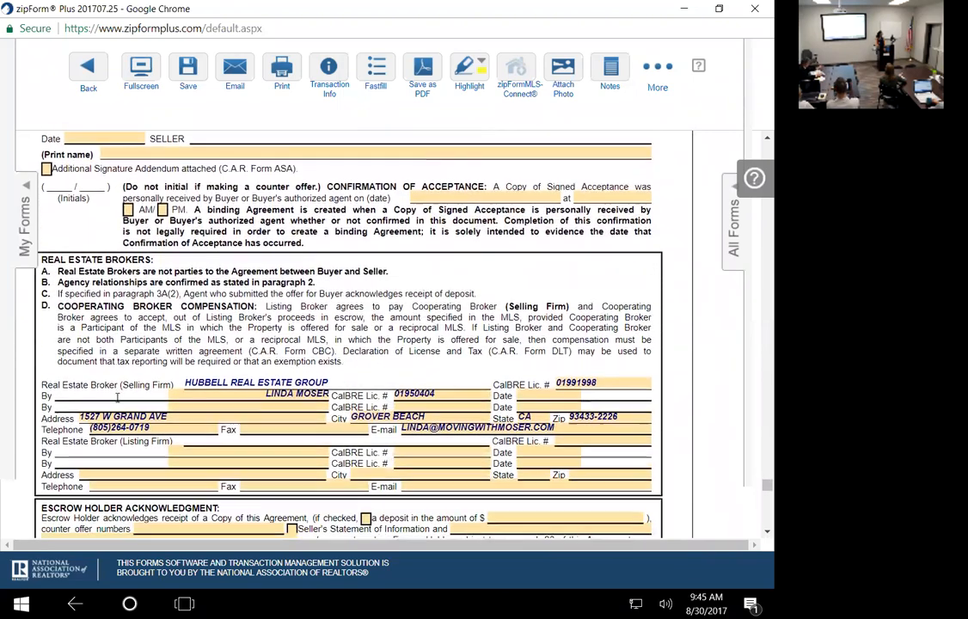
scroll(118, 398, "down", 1)
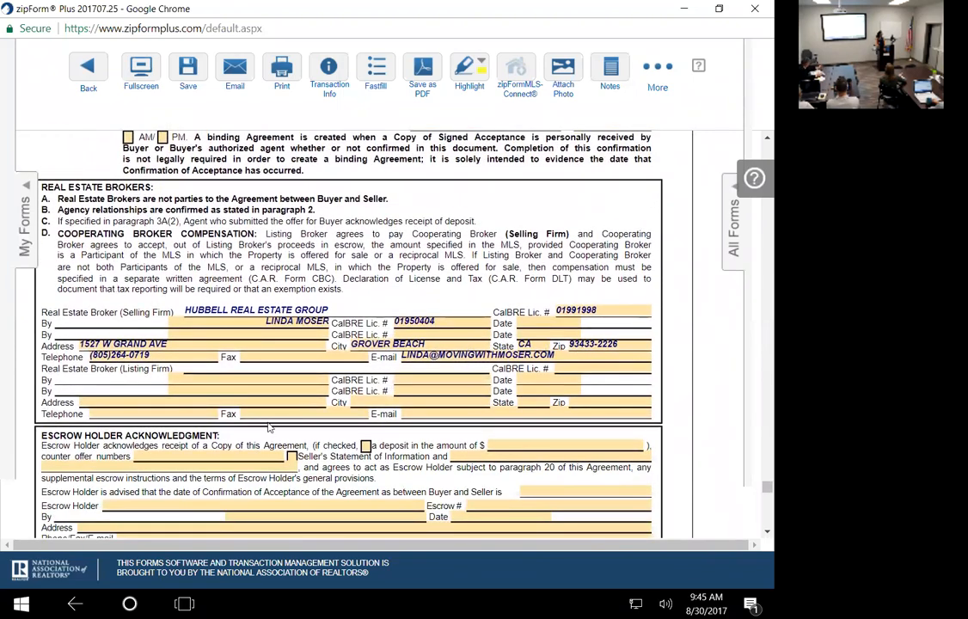
- Examine the escrow holder acknowledgment and offer presentation and rejection fields on page 10, check the Buyer's Inspection Advisory signature lines, and close the form
scroll(269, 427, "down", 2)
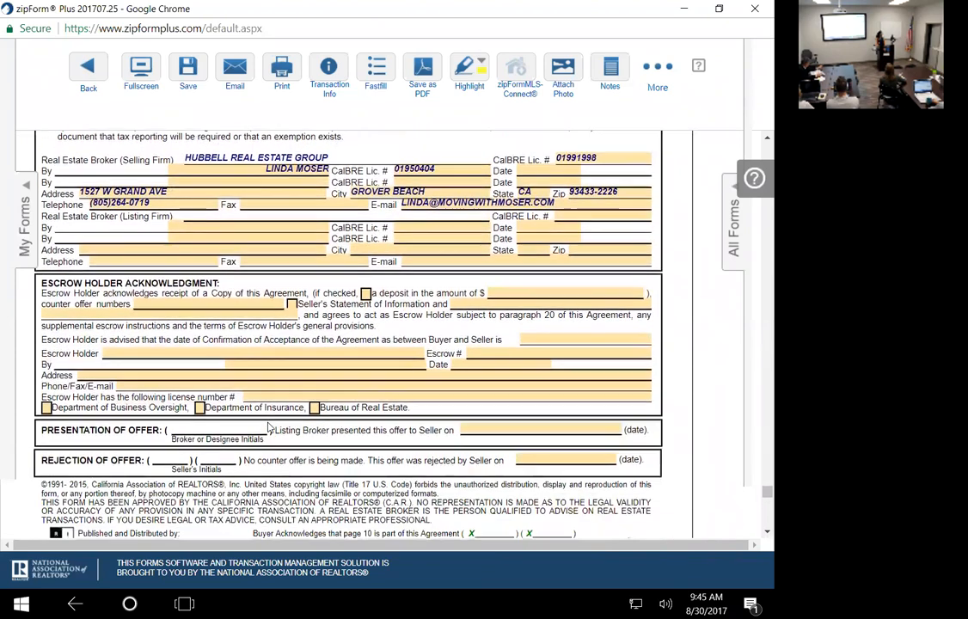
scroll(269, 428, "down", 2)
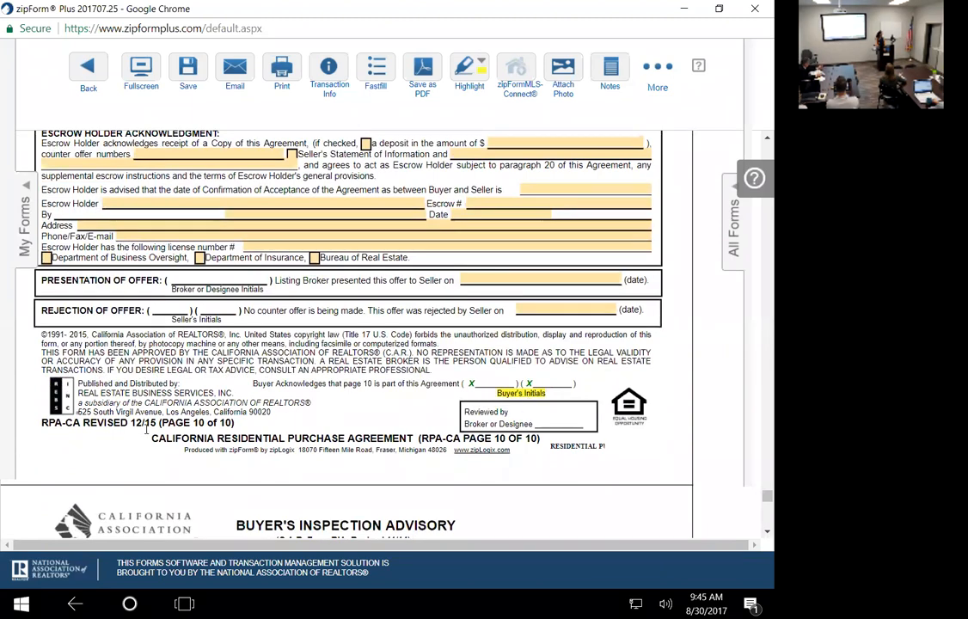
scroll(148, 426, "up", 7)
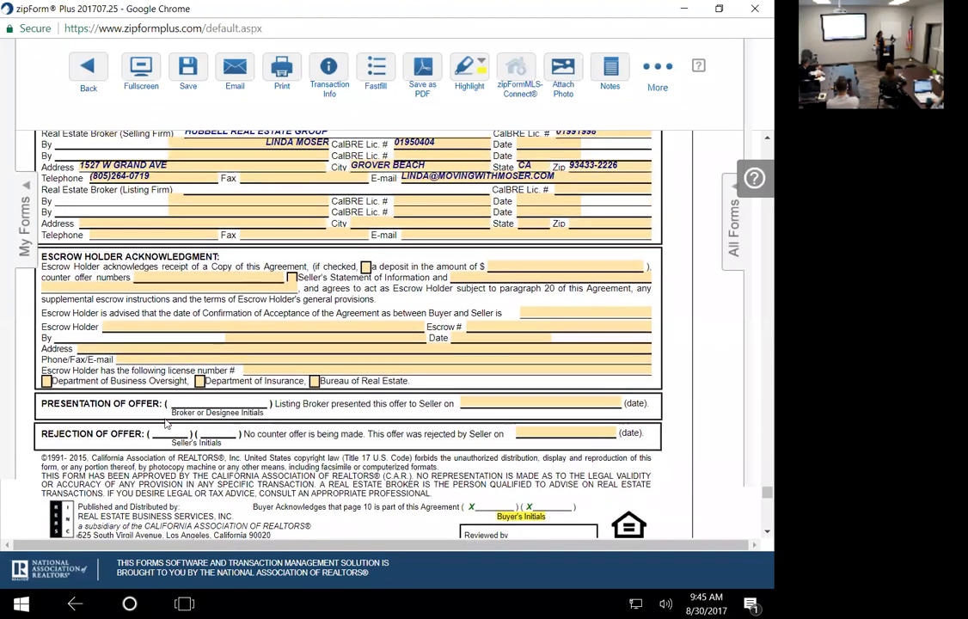
scroll(161, 422, "down", 4)
scroll(428, 402, "down", 4)
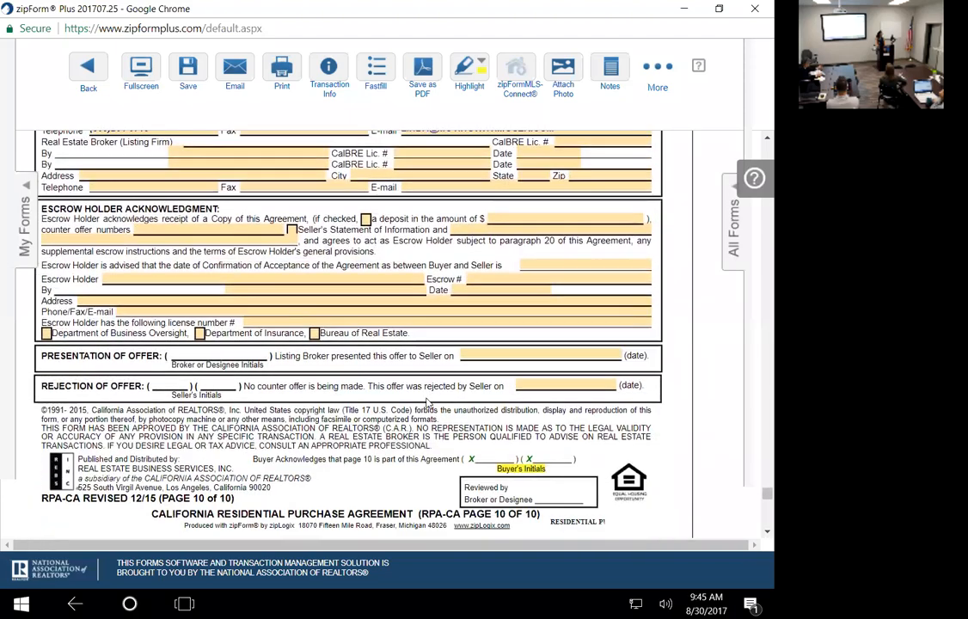
scroll(344, 470, "down", 10)
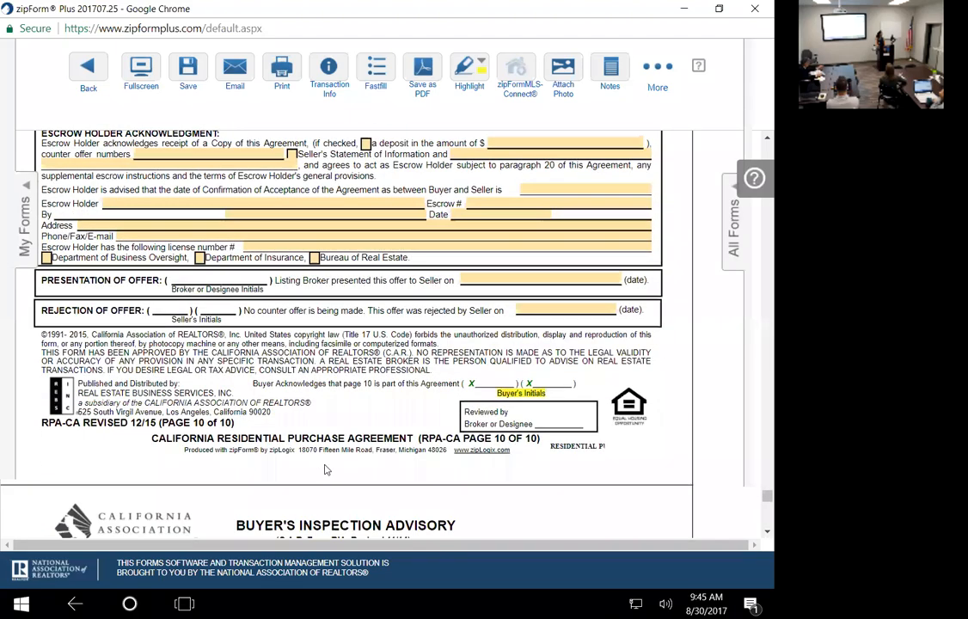
scroll(330, 456, "down", 15)
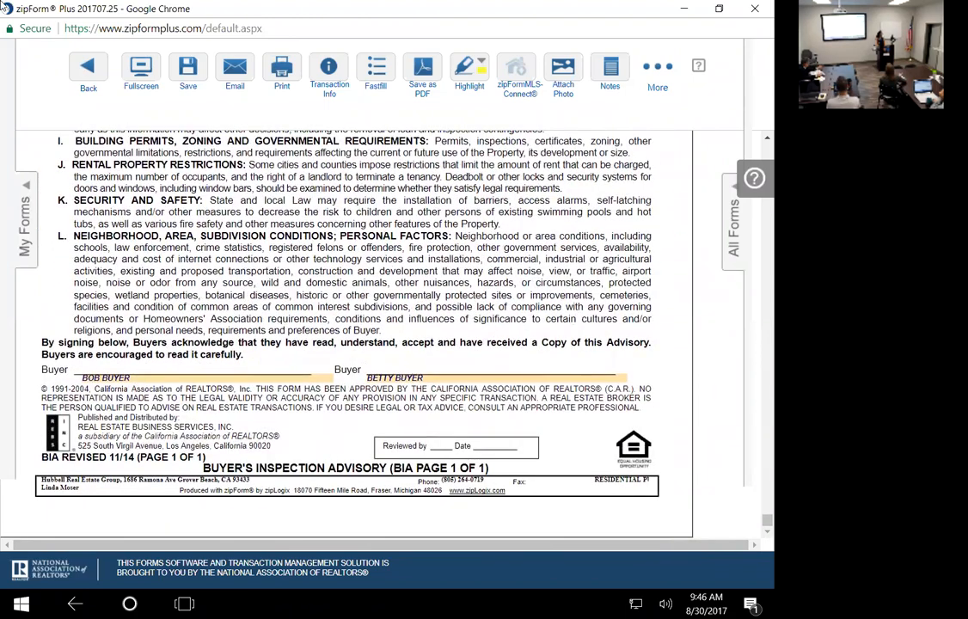
left_click(146, 62)
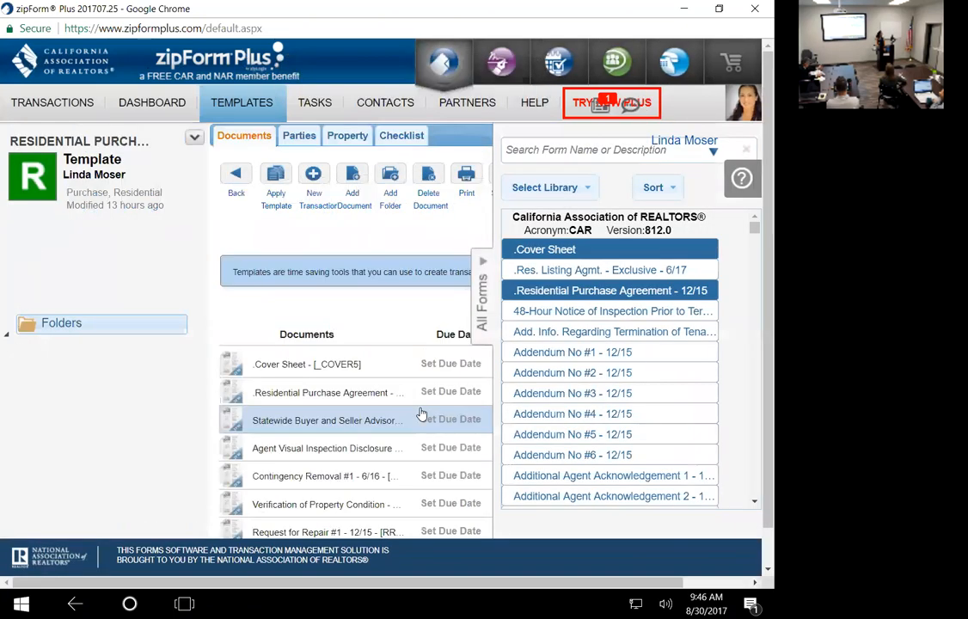
- Open the template's Cover Sheet, examine its buyer, seller and property information, and return to the documents list
left_click(307, 364)
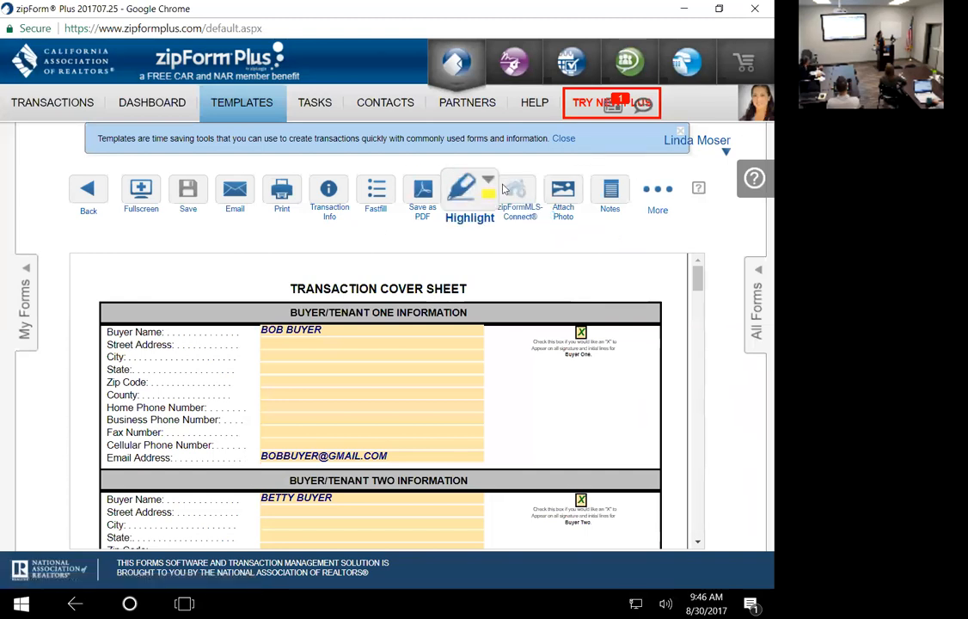
scroll(278, 506, "down", 6)
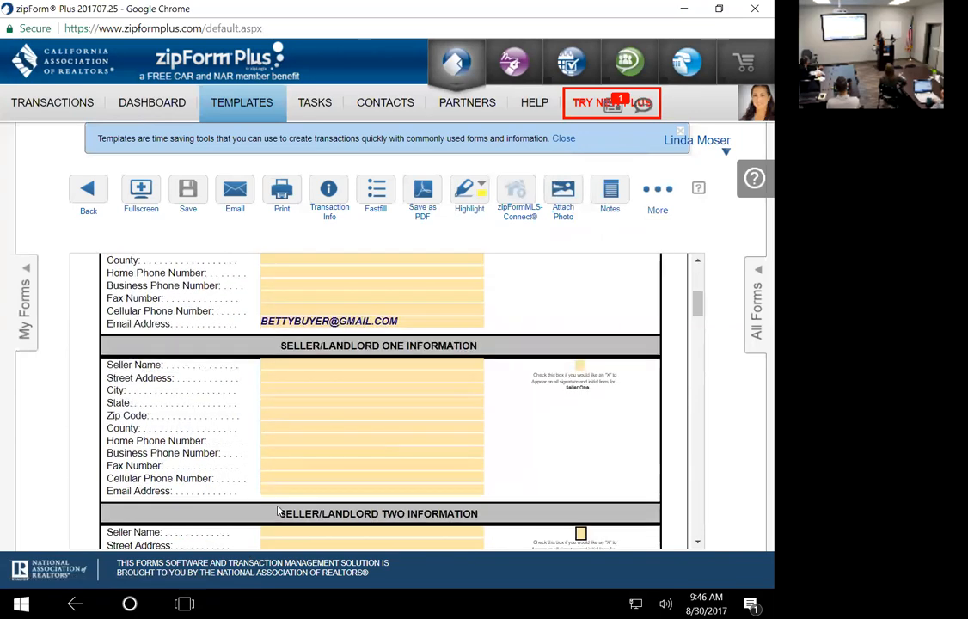
scroll(278, 506, "down", 7)
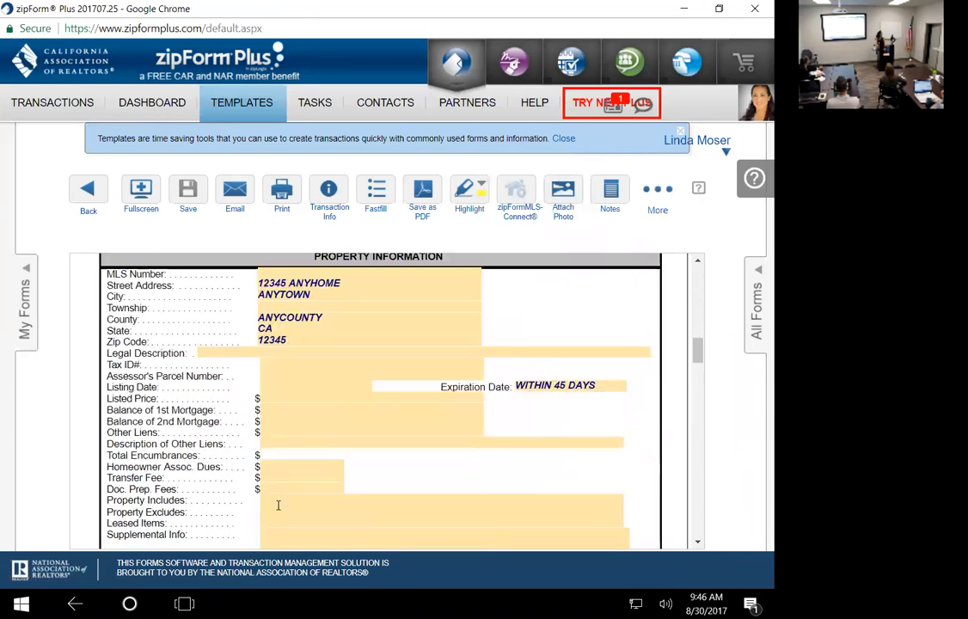
scroll(278, 506, "up", 3)
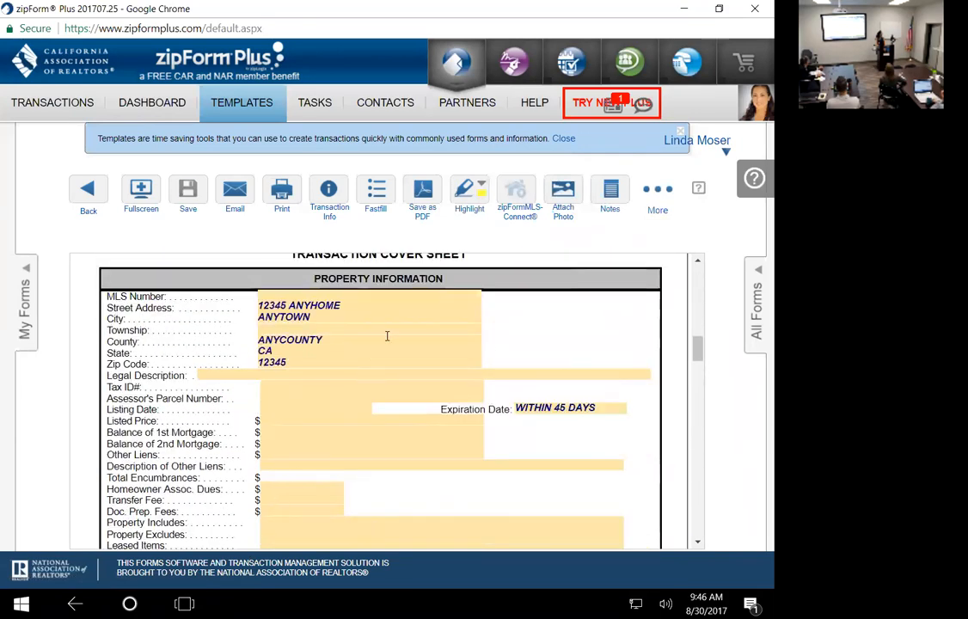
left_click(443, 334)
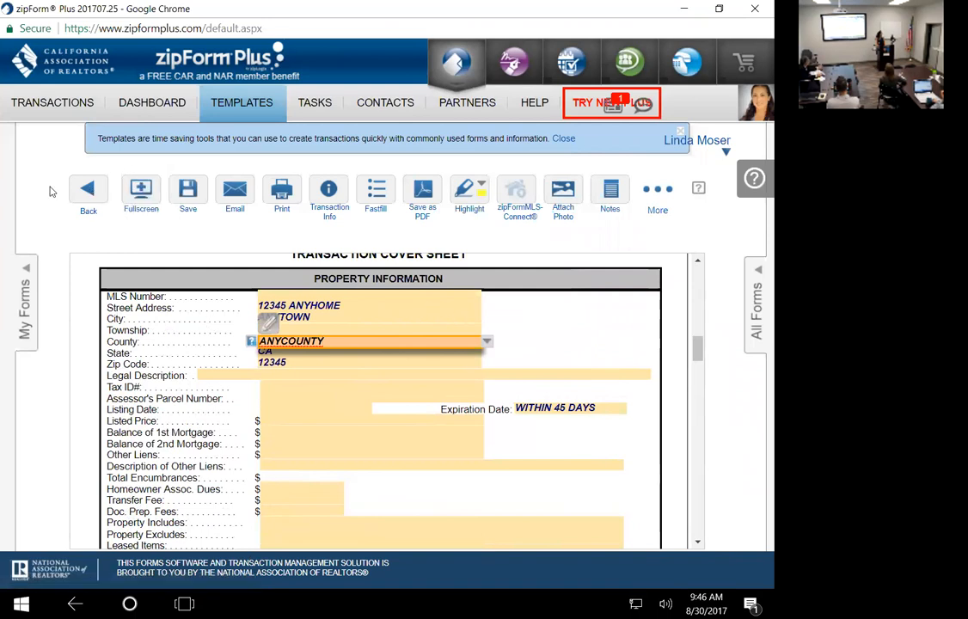
left_click(89, 196)
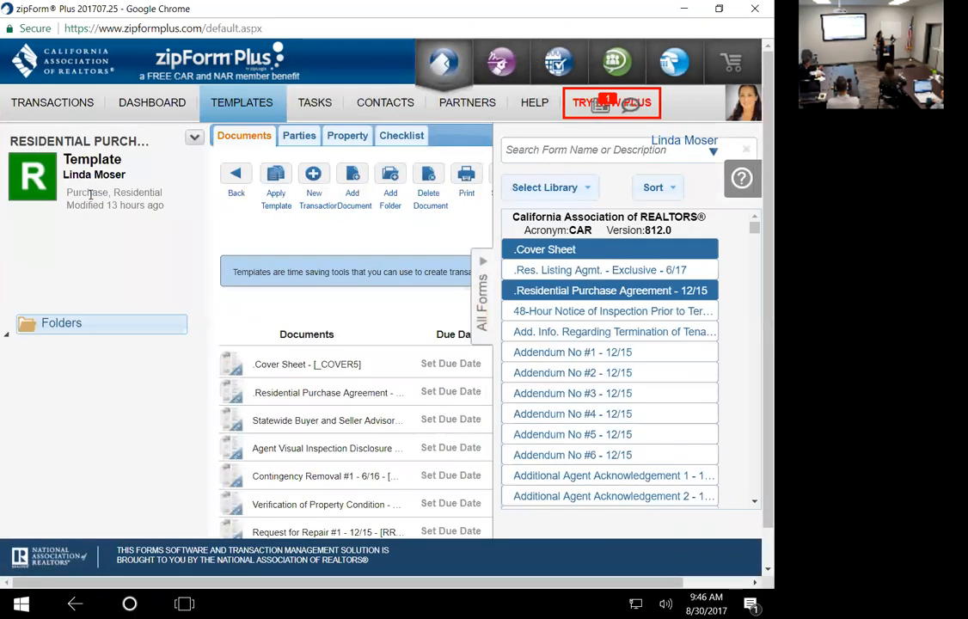
- Open the Statewide Buyer and Seller Advisory from the template's documents and show it full screen
scroll(255, 442, "down", 2)
scroll(245, 440, "up", 2)
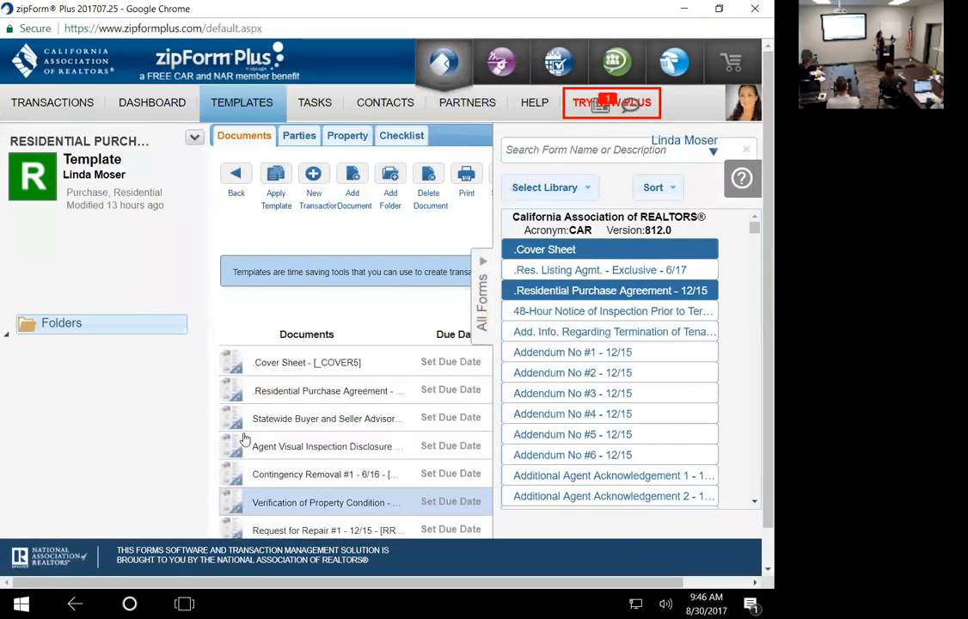
left_click(339, 419)
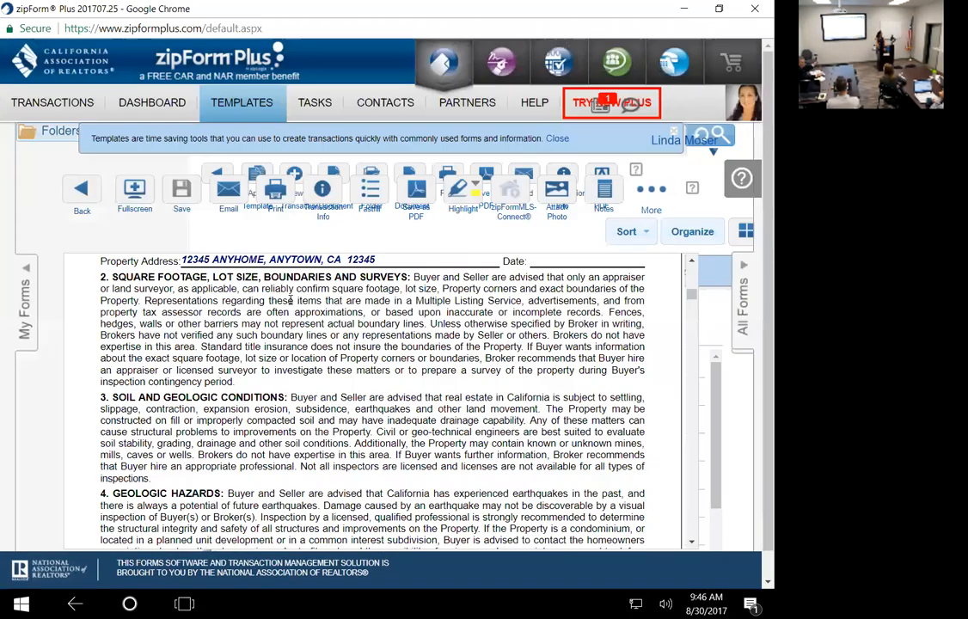
left_click(128, 180)
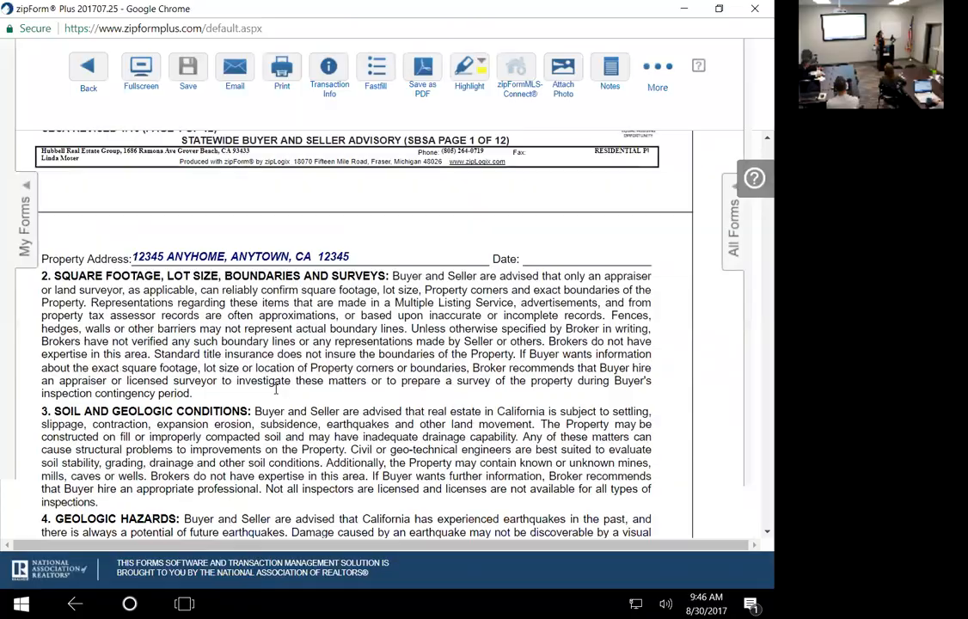
- Skim the Statewide Buyer and Seller Advisory from the square footage section on page 2 to liquidated damages and arbitration on page 11
scroll(277, 391, "down", 12)
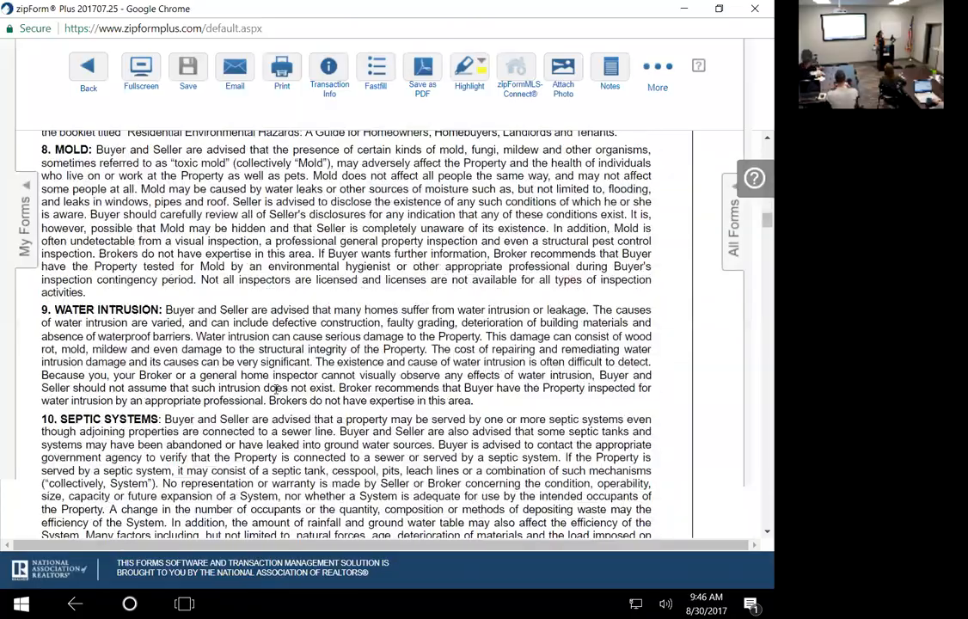
scroll(276, 390, "down", 15)
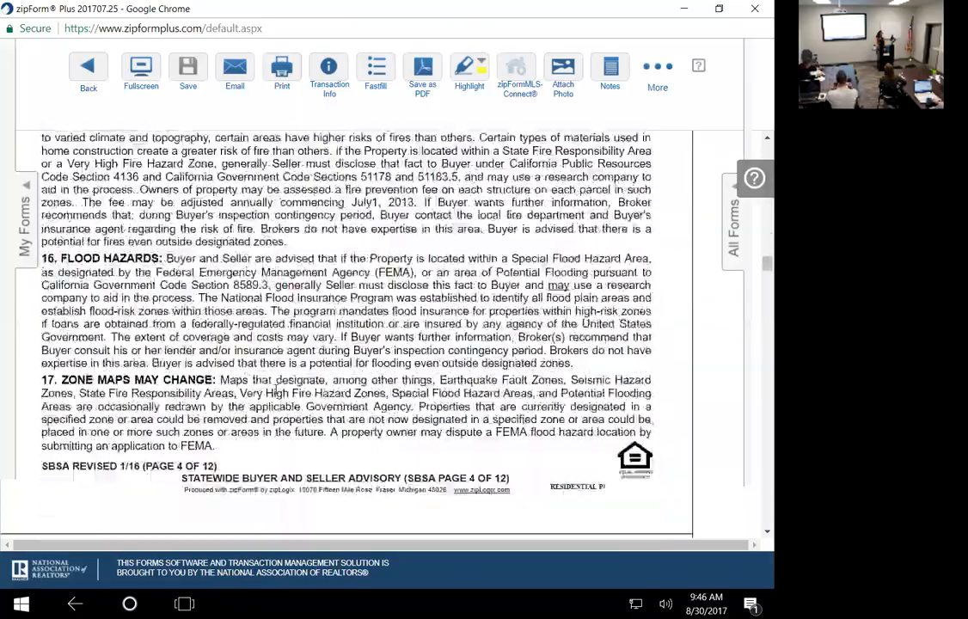
scroll(275, 381, "down", 15)
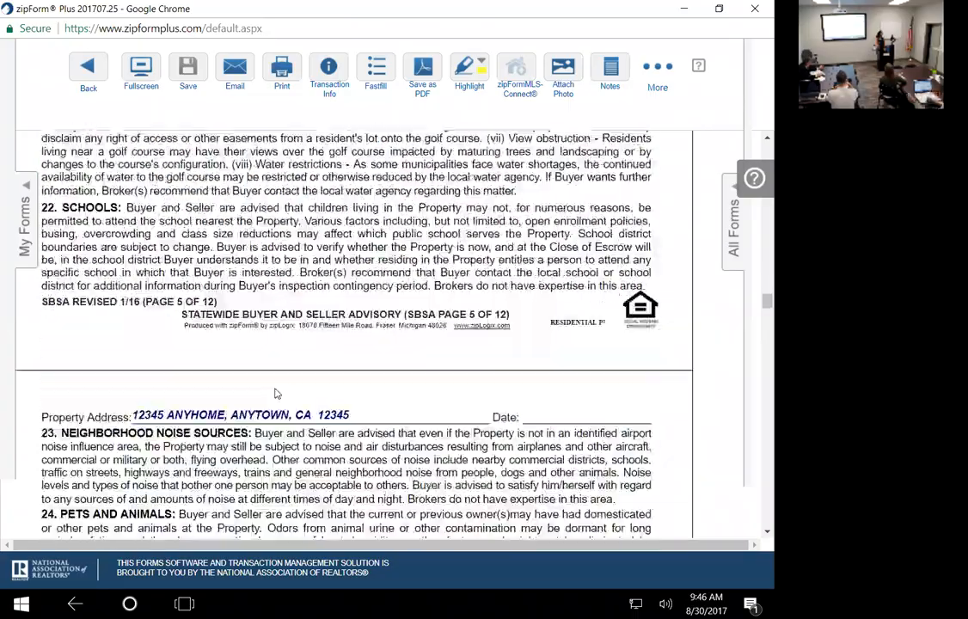
scroll(275, 388, "down", 9)
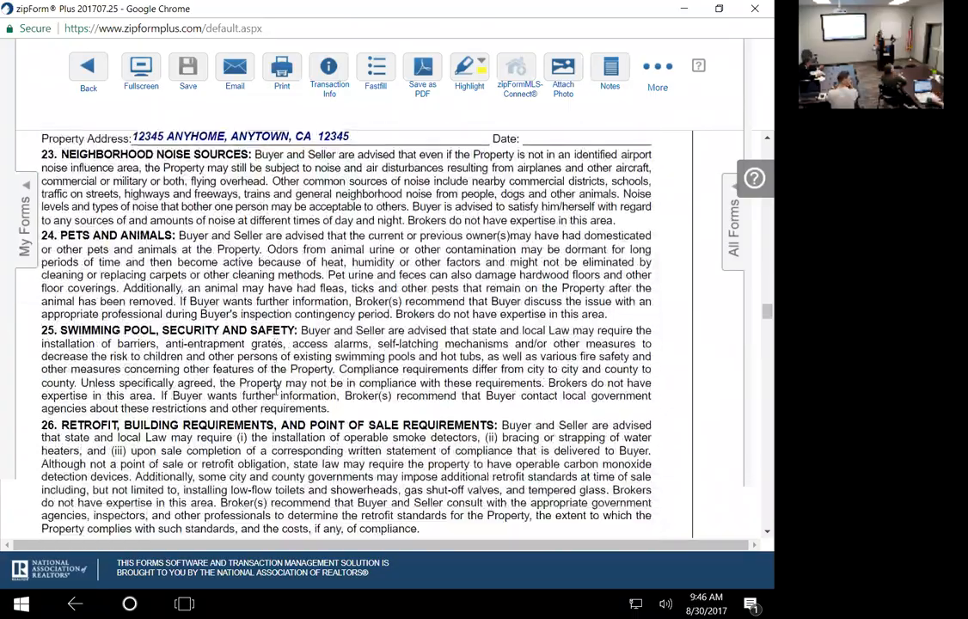
scroll(275, 391, "down", 12)
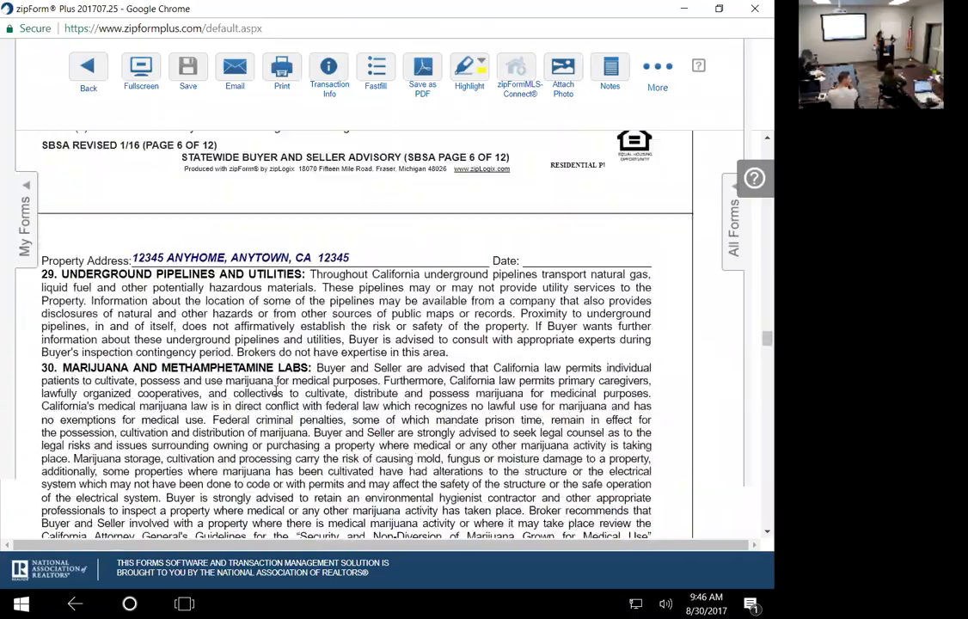
scroll(276, 389, "down", 15)
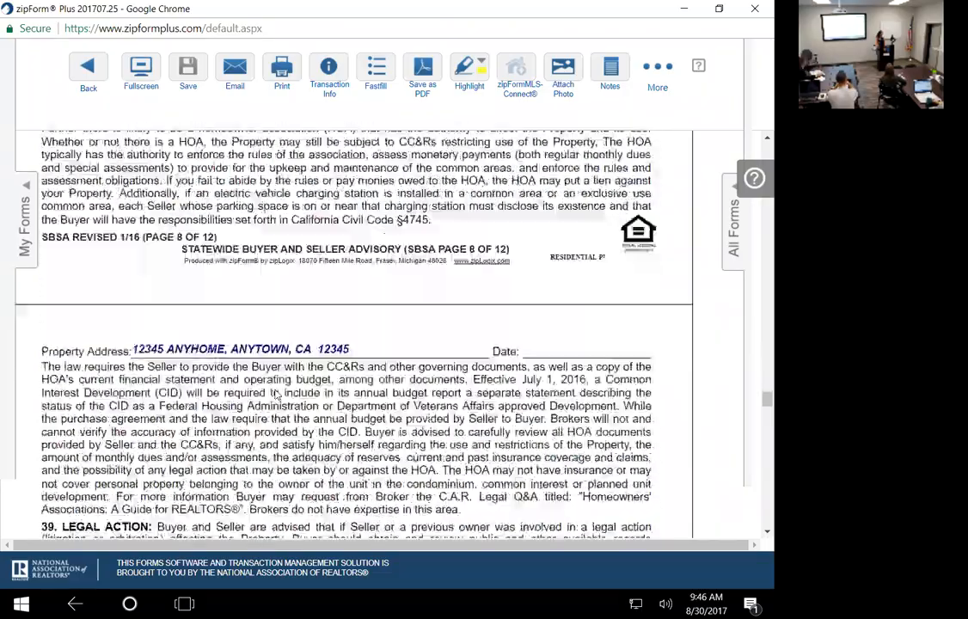
scroll(275, 393, "down", 15)
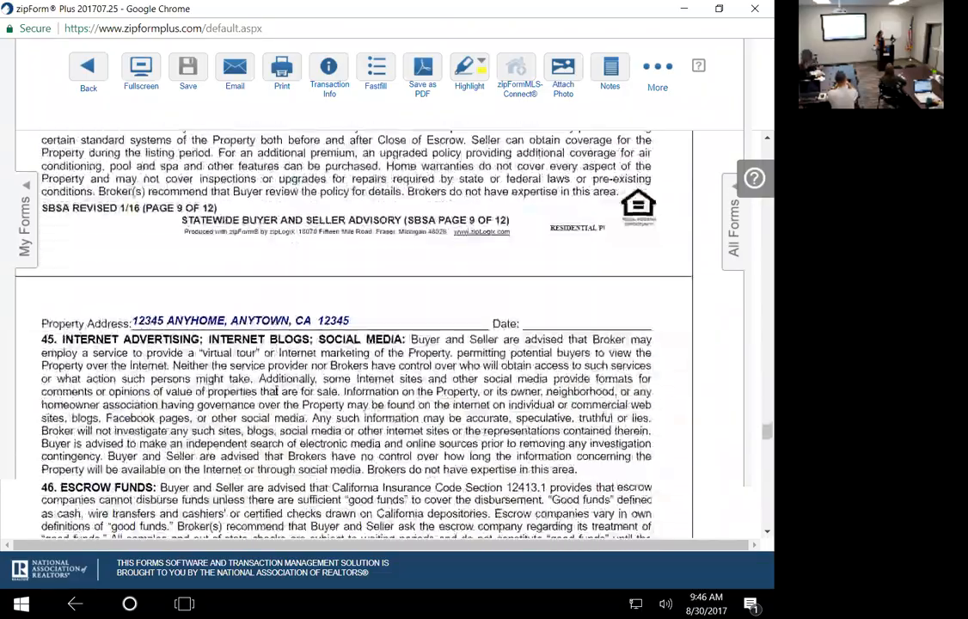
scroll(275, 392, "down", 15)
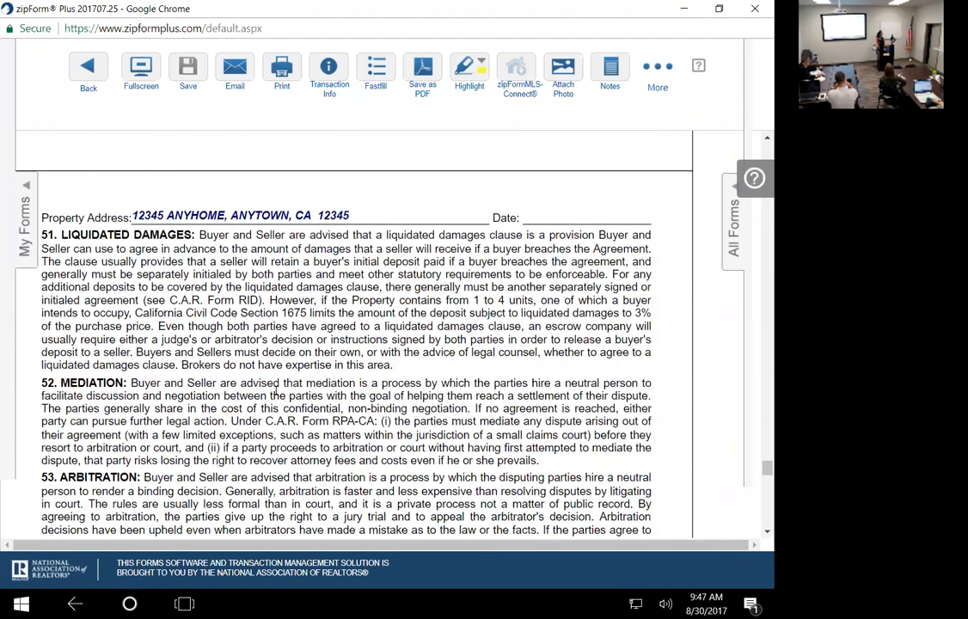
- Examine the checked local addenda, signature lines and broker details on page 12 of the advisory, and return to the documents list
scroll(276, 392, "down", 3)
scroll(269, 391, "down", 2)
scroll(142, 273, "up", 2)
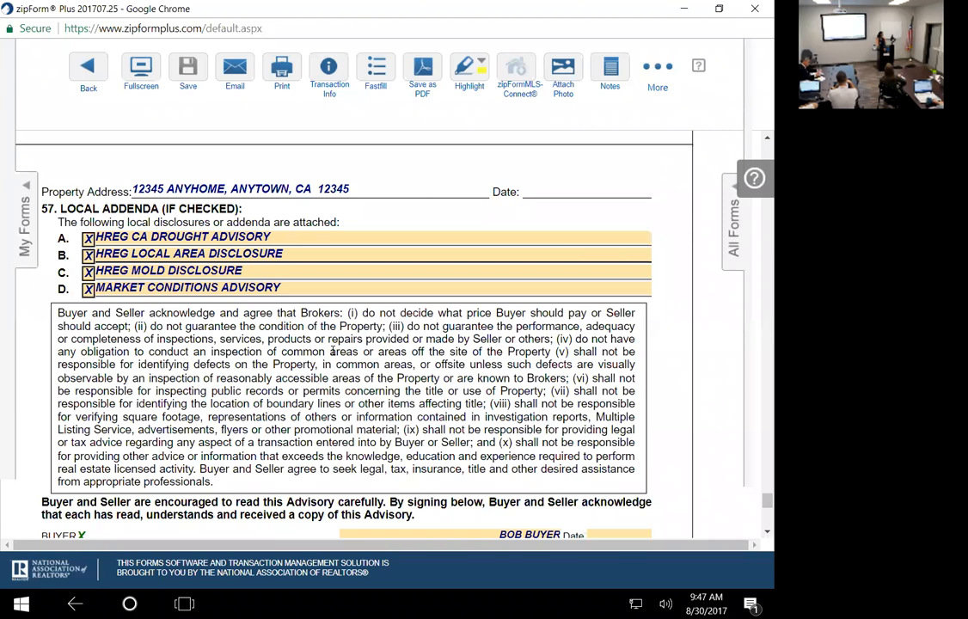
scroll(332, 351, "down", 2)
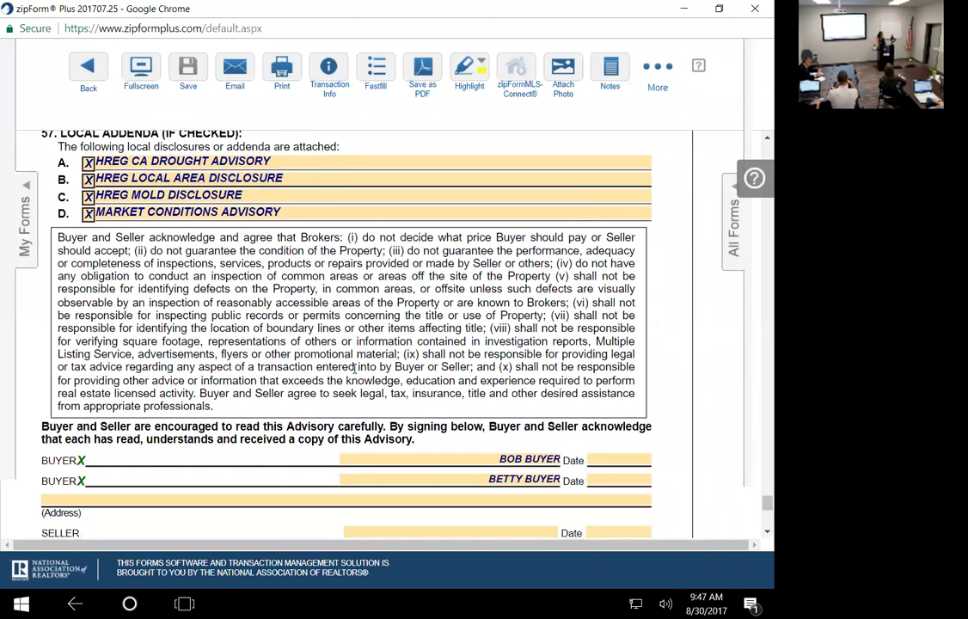
scroll(355, 368, "down", 10)
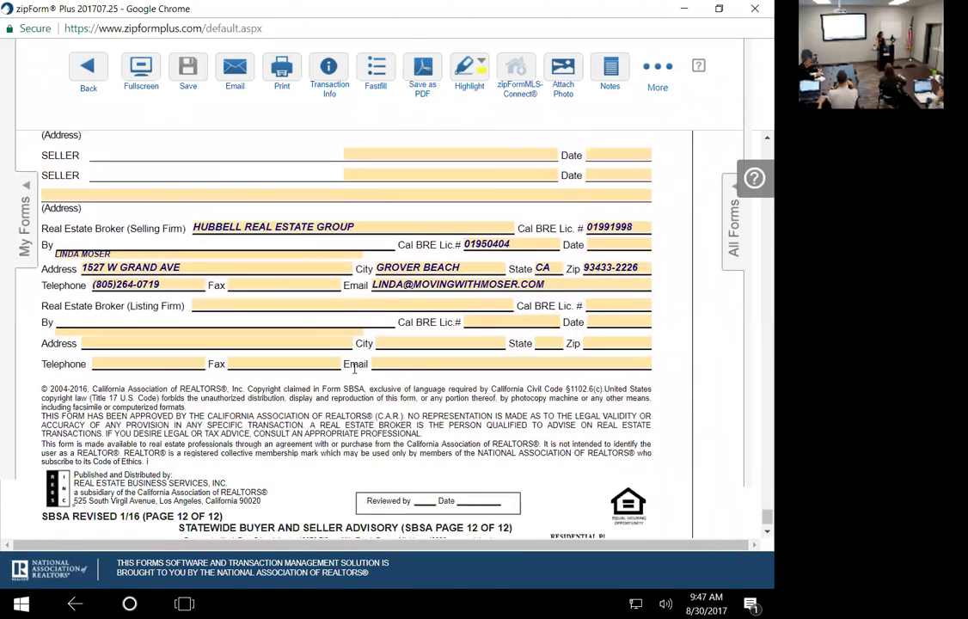
scroll(355, 368, "down", 1)
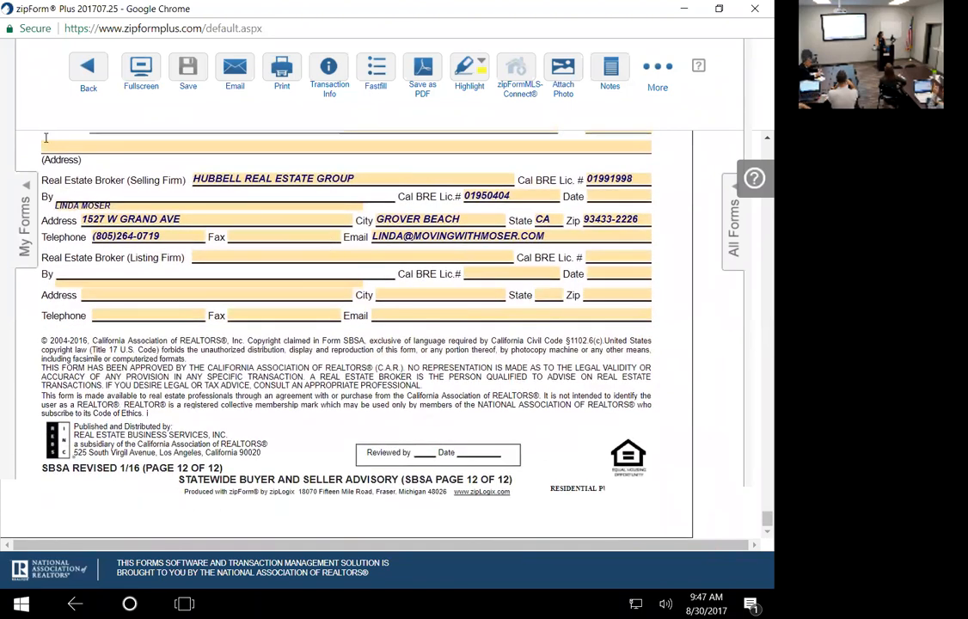
right_click(82, 75)
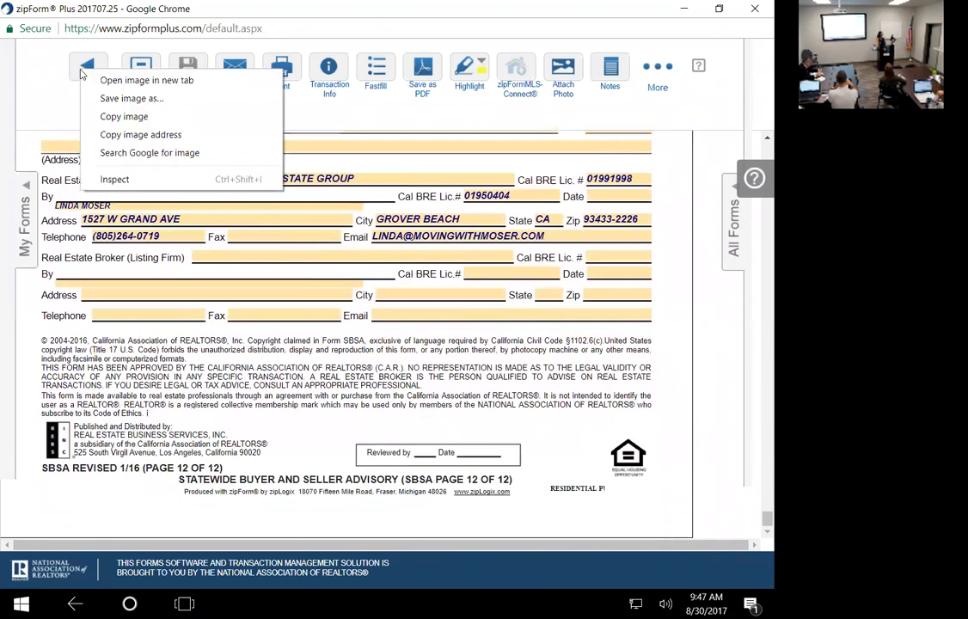
key("Escape")
left_click(81, 75)
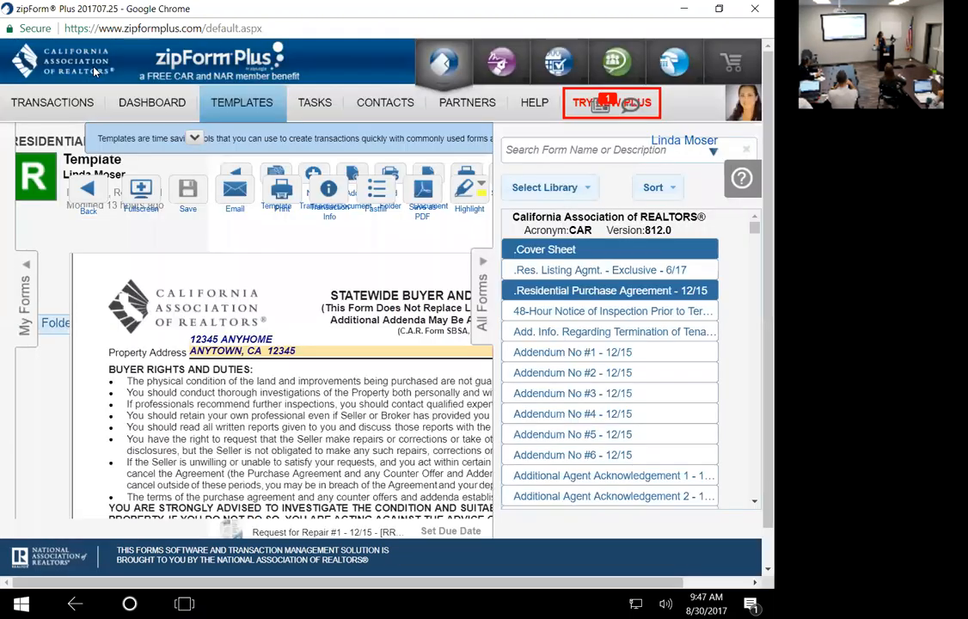
- Look through the template's remaining documents and open the exclusive Buyer Representation Agreement in full screen
scroll(175, 332, "down", 1)
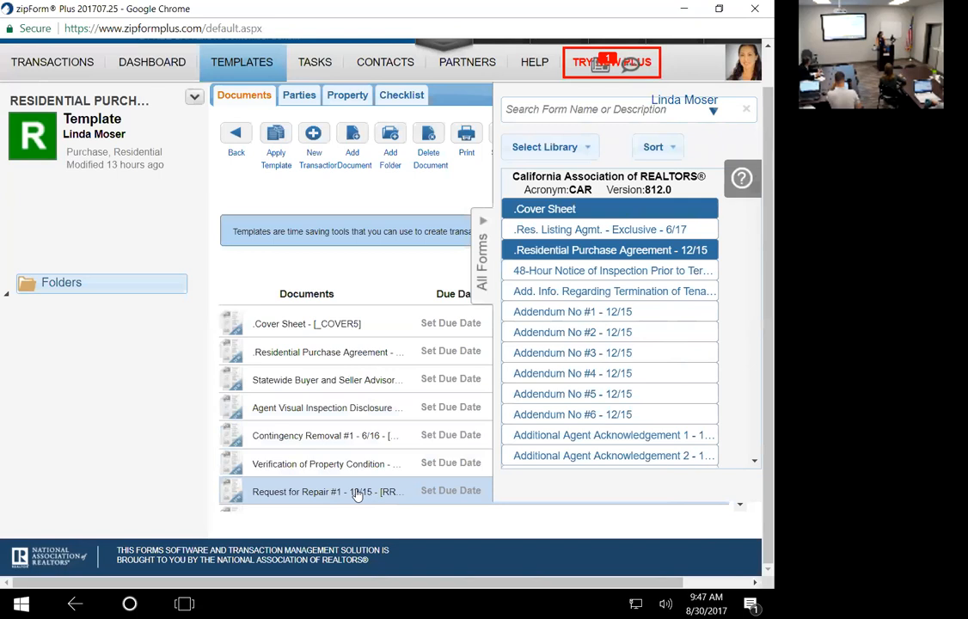
scroll(358, 495, "down", 1)
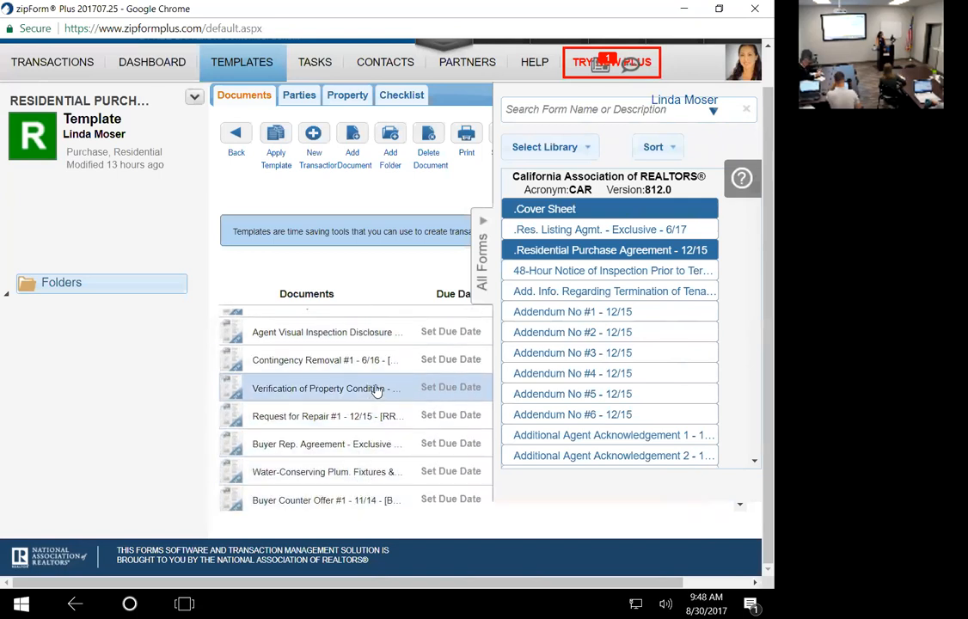
left_click(305, 443)
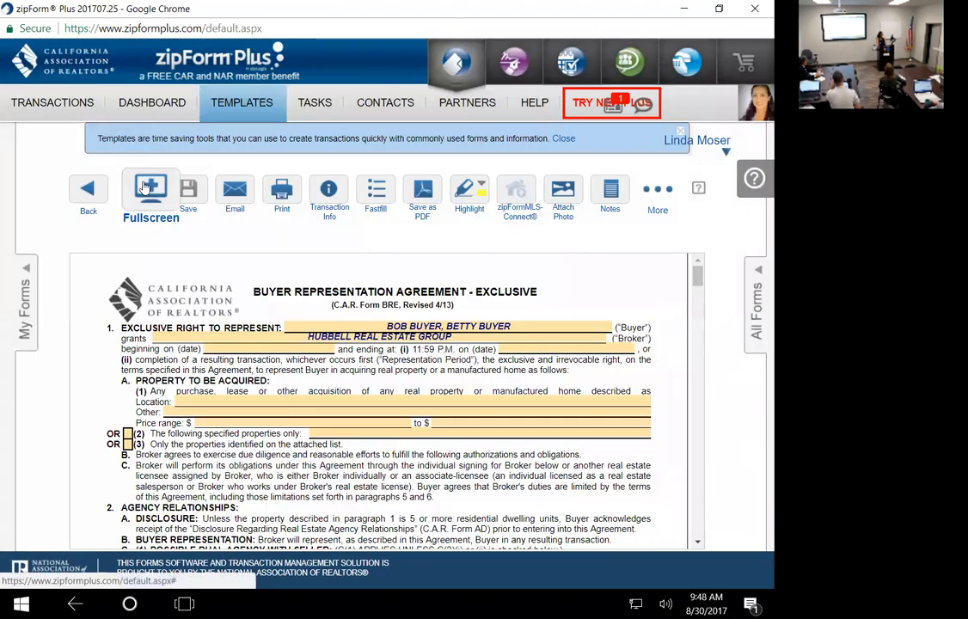
left_click(144, 187)
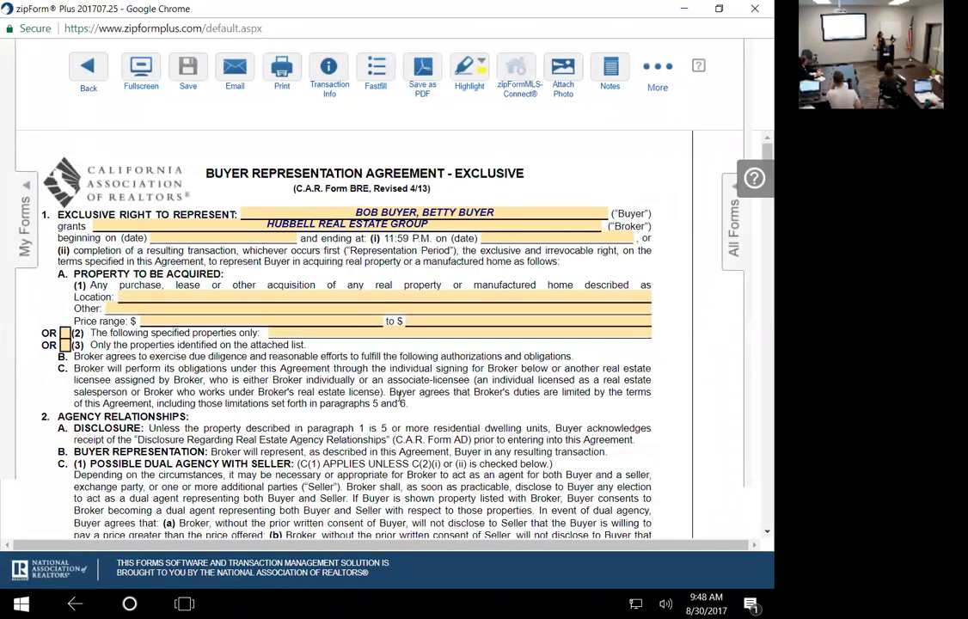
- Skim the Buyer Representation Agreement down to the arbitration initials, buyer signature fields and broker details
scroll(399, 395, "down", 10)
scroll(394, 329, "down", 10)
scroll(394, 330, "down", 20)
scroll(394, 334, "down", 15)
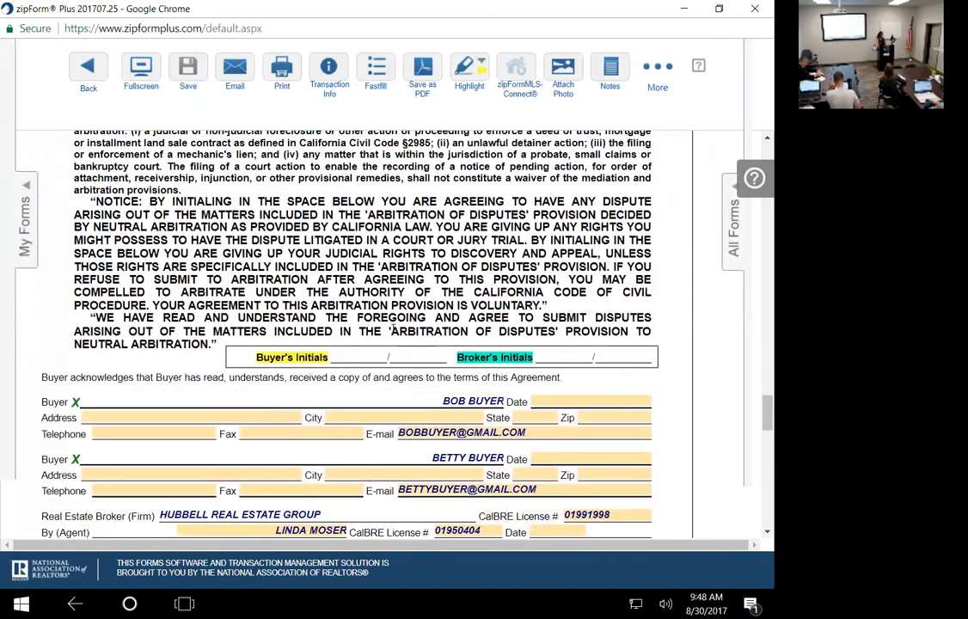
- Skim the remaining agreement pages through the Buyer's Inspection Advisory signature lines and return to the documents list
scroll(392, 331, "down", 15)
scroll(394, 330, "down", 10)
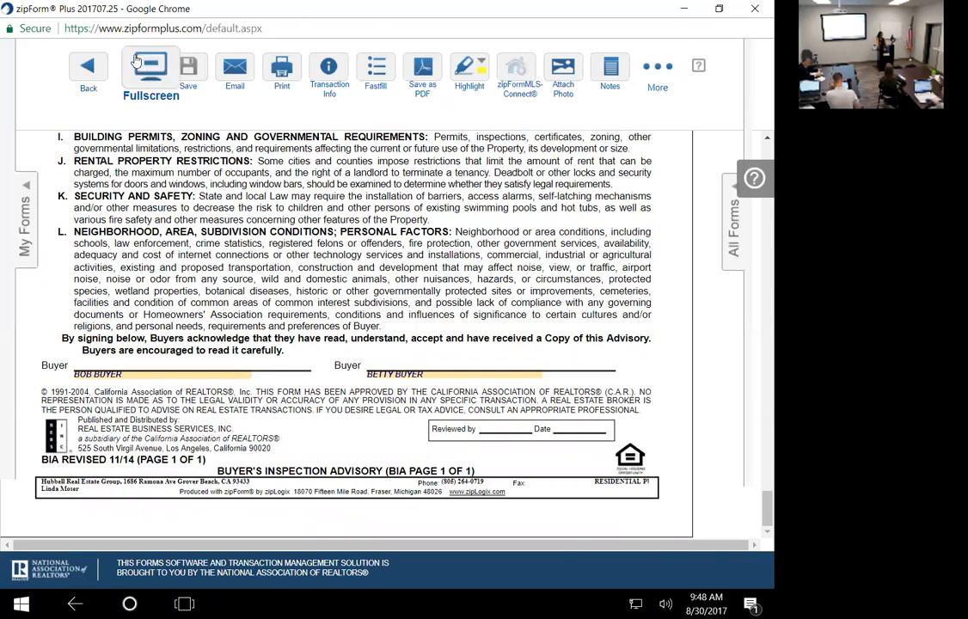
left_click(137, 65)
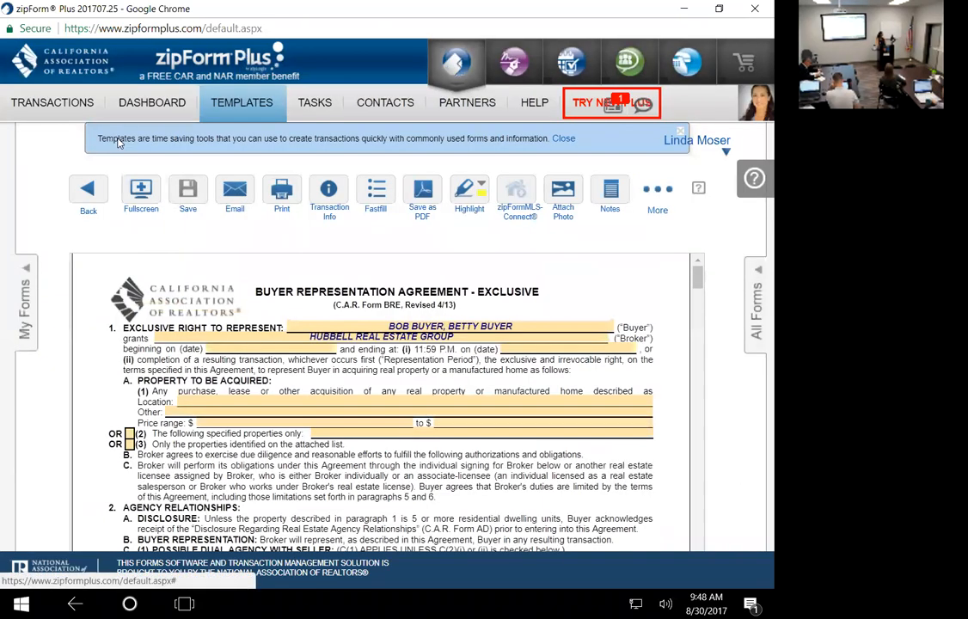
left_click(90, 188)
- Read the Water-Conserving Plumbing Fixtures and Carbon Monoxide Detector Notice in full screen through page 2, and return to the documents list
scroll(472, 474, "down", 1)
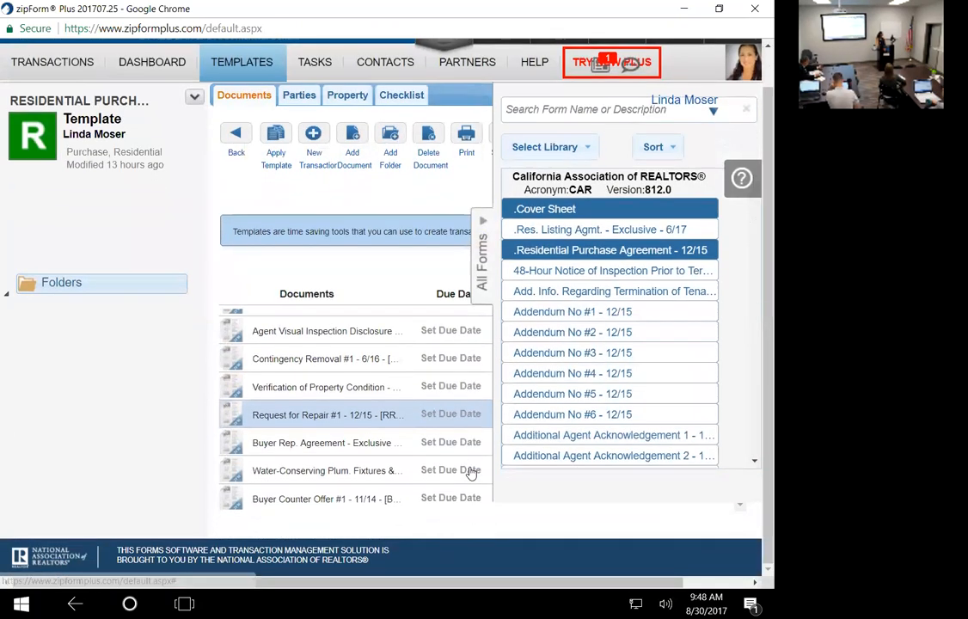
left_click(320, 471)
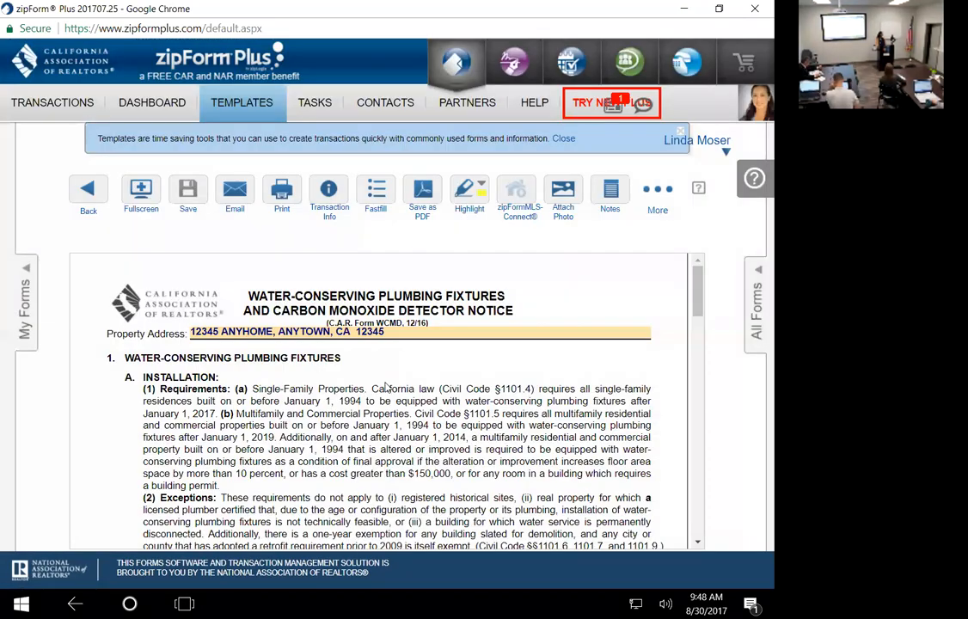
left_click(143, 194)
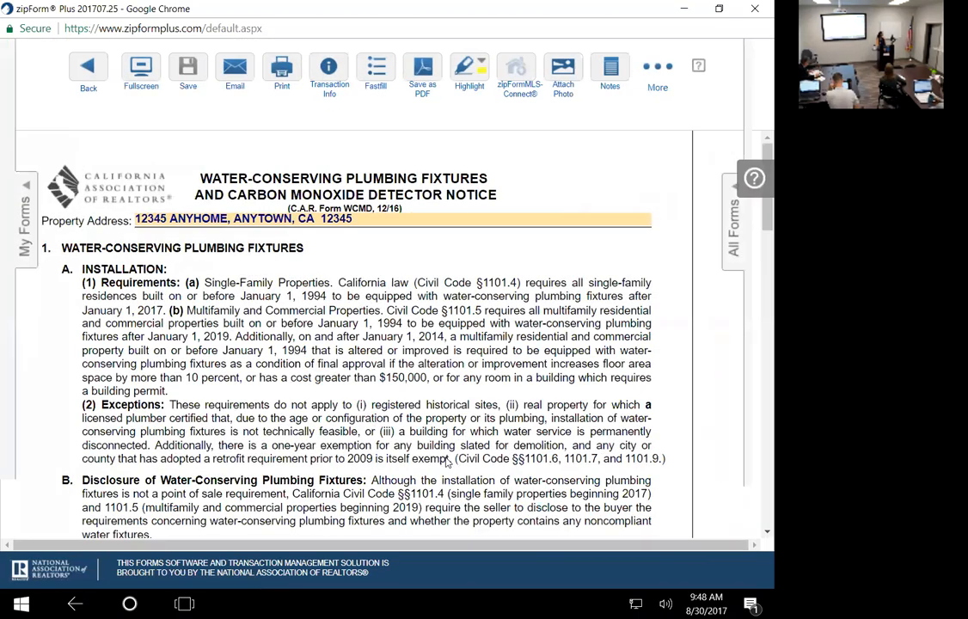
scroll(447, 462, "down", 1)
scroll(447, 462, "up", 1)
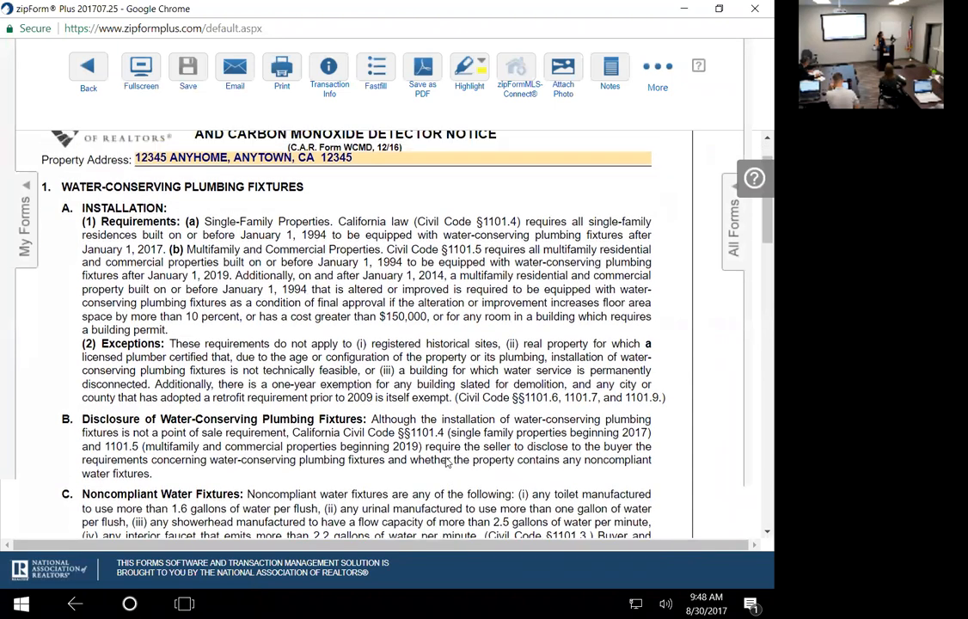
scroll(410, 477, "down", 1)
scroll(244, 381, "up", 1)
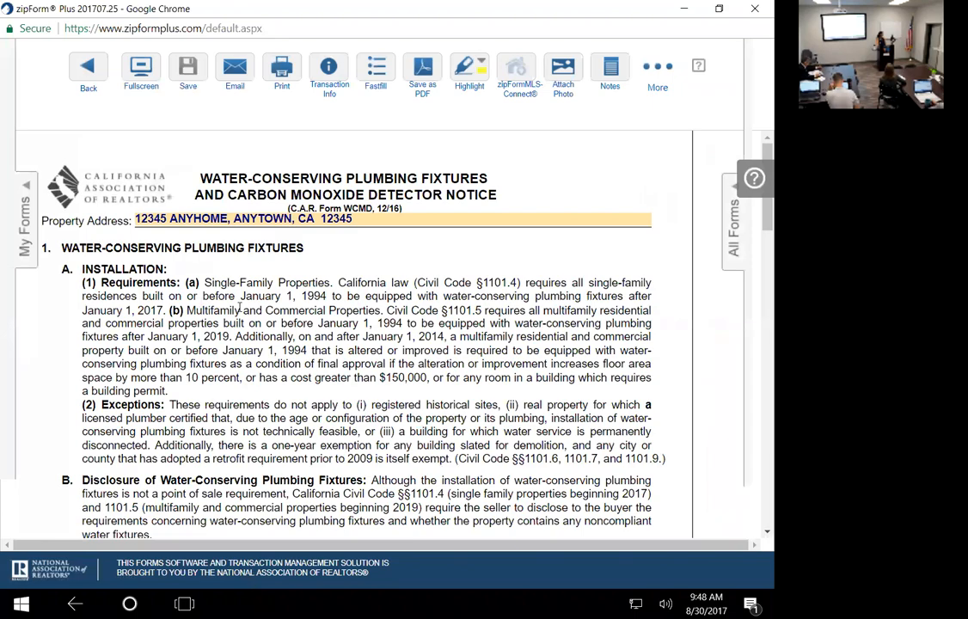
scroll(240, 308, "down", 6)
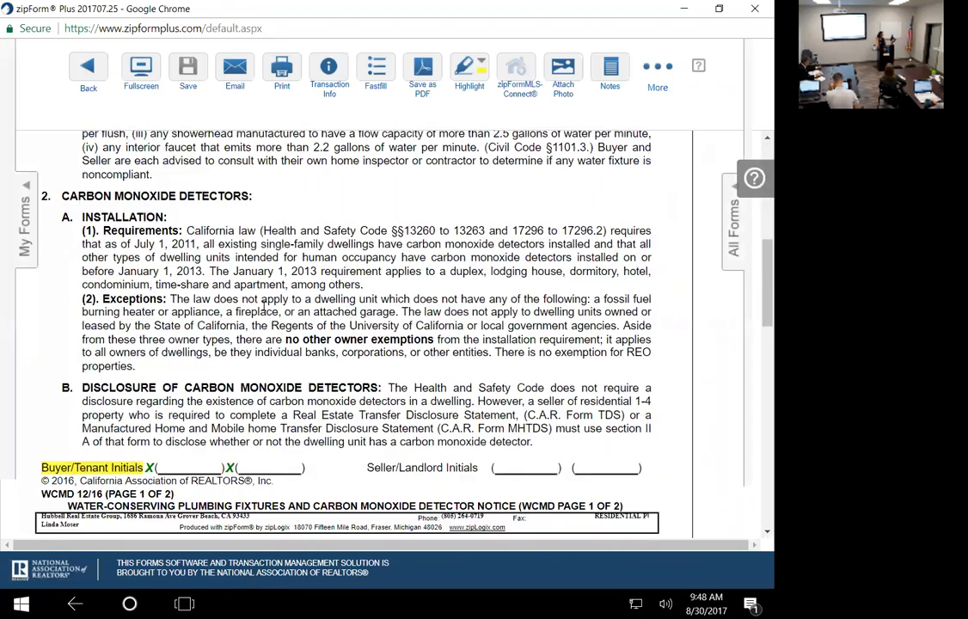
scroll(263, 307, "down", 10)
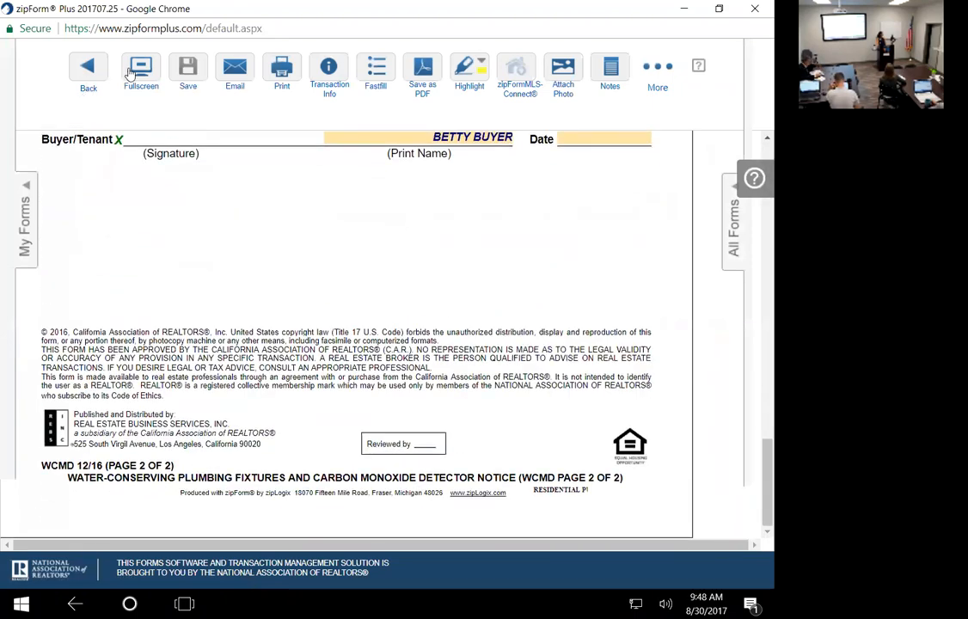
left_click(83, 77)
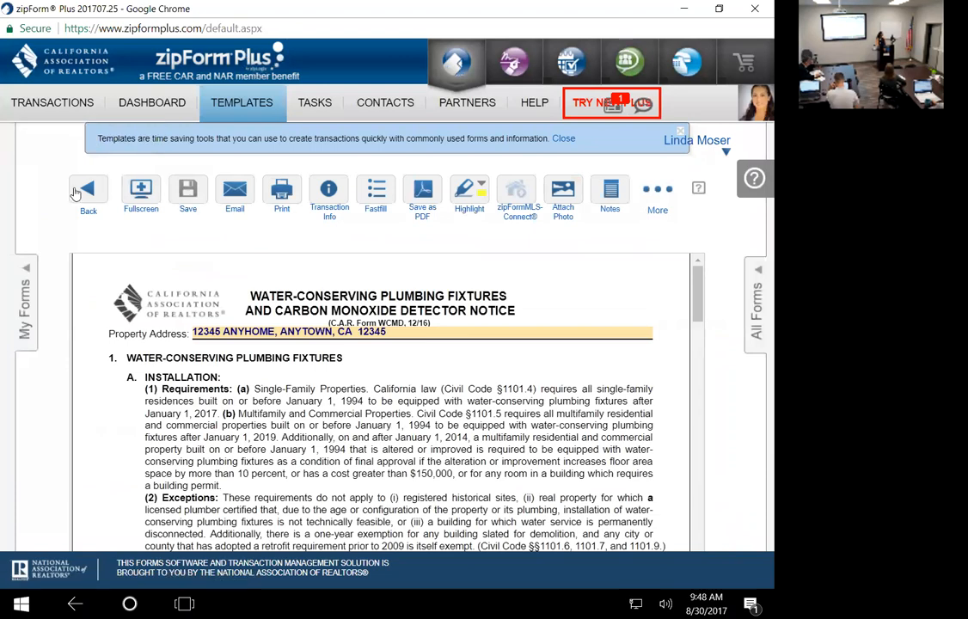
- Look through the residential purchase template's documents from the cover sheet to the Buyer Counter Offer
scroll(210, 465, "down", 1)
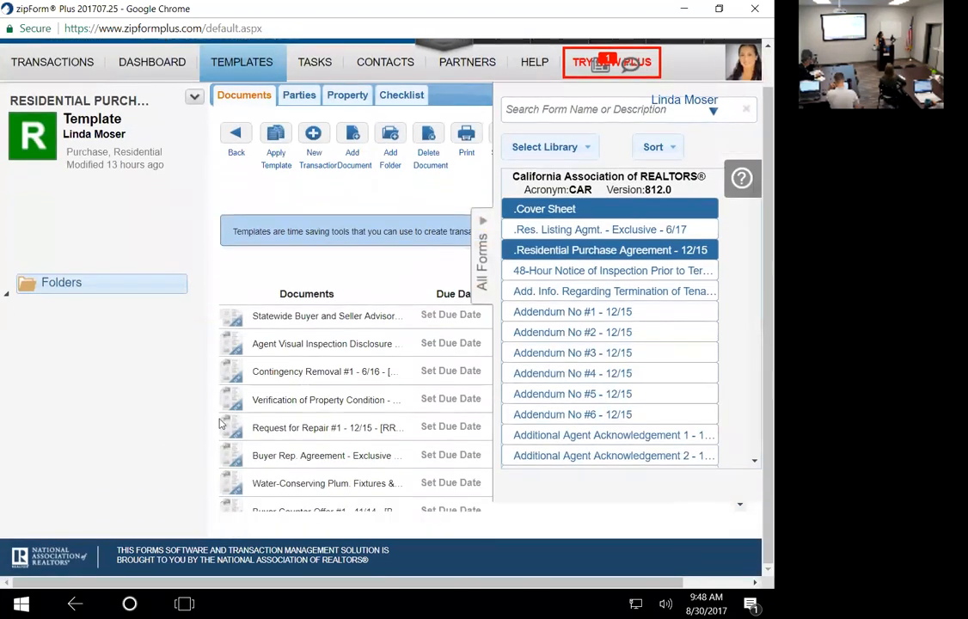
scroll(307, 423, "down", 1)
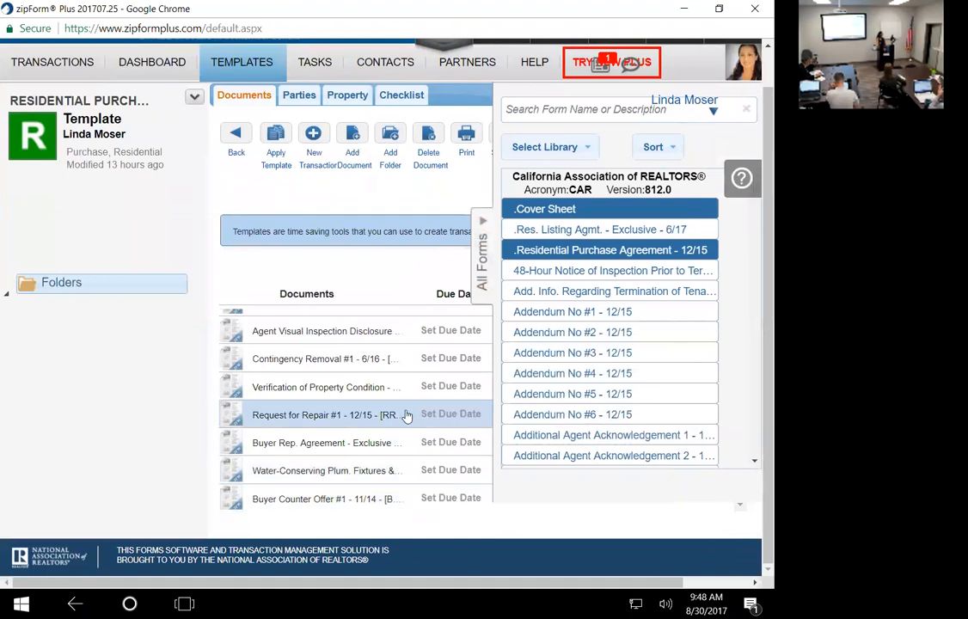
scroll(411, 412, "up", 3)
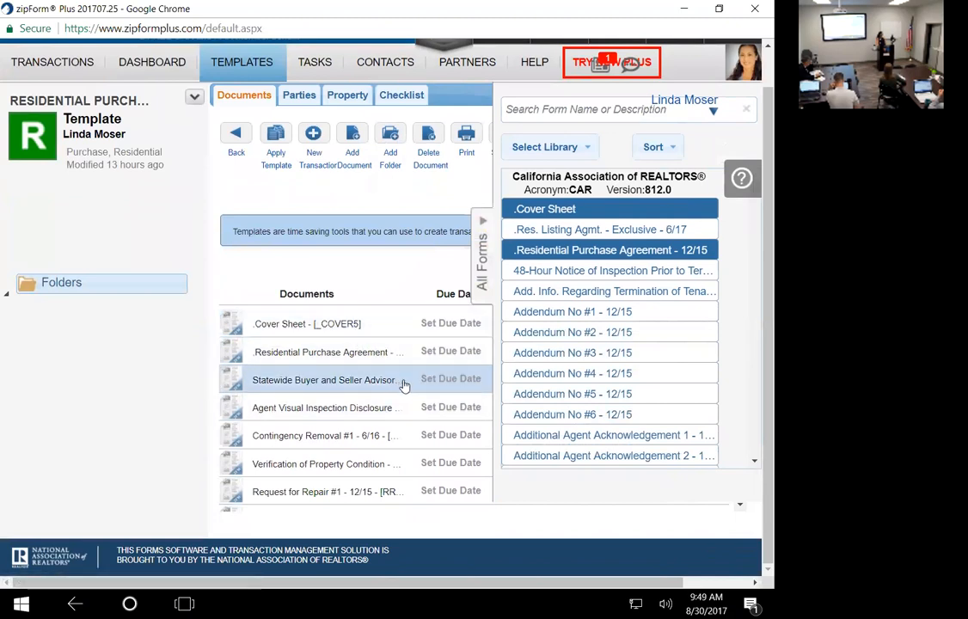
scroll(404, 383, "down", 2)
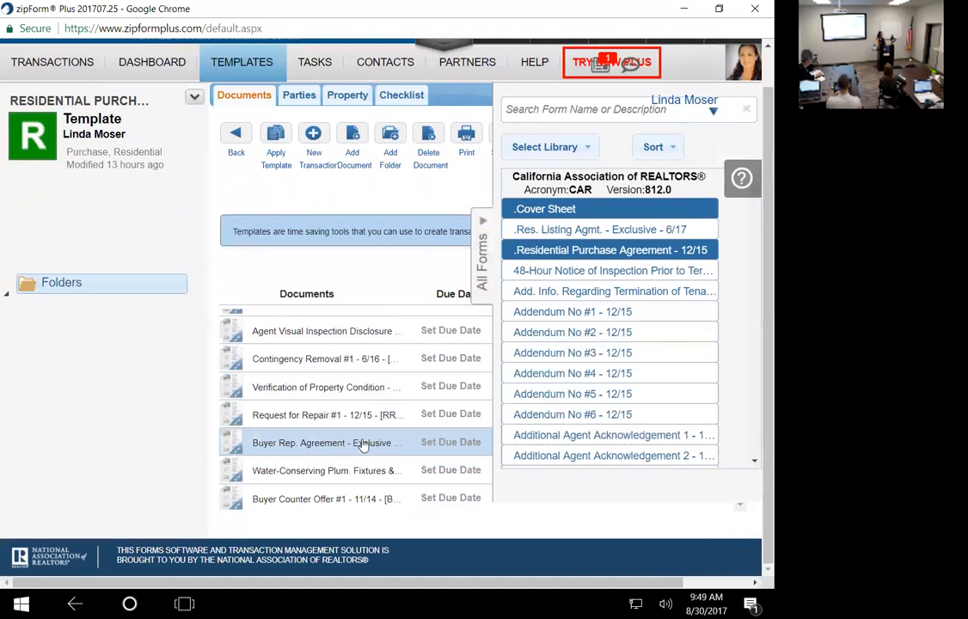
scroll(328, 367, "up", 5)
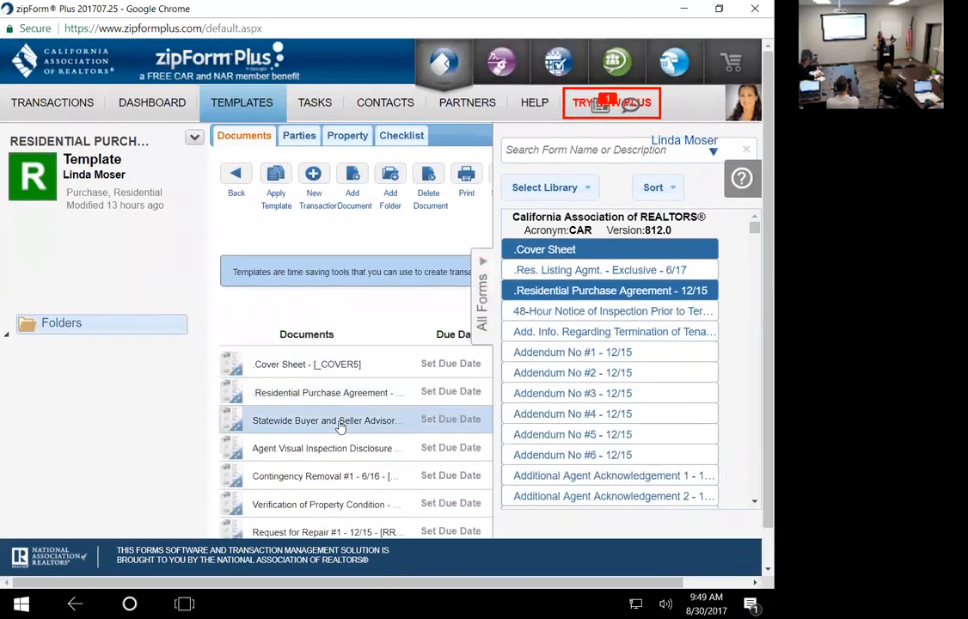
scroll(341, 428, "down", 4)
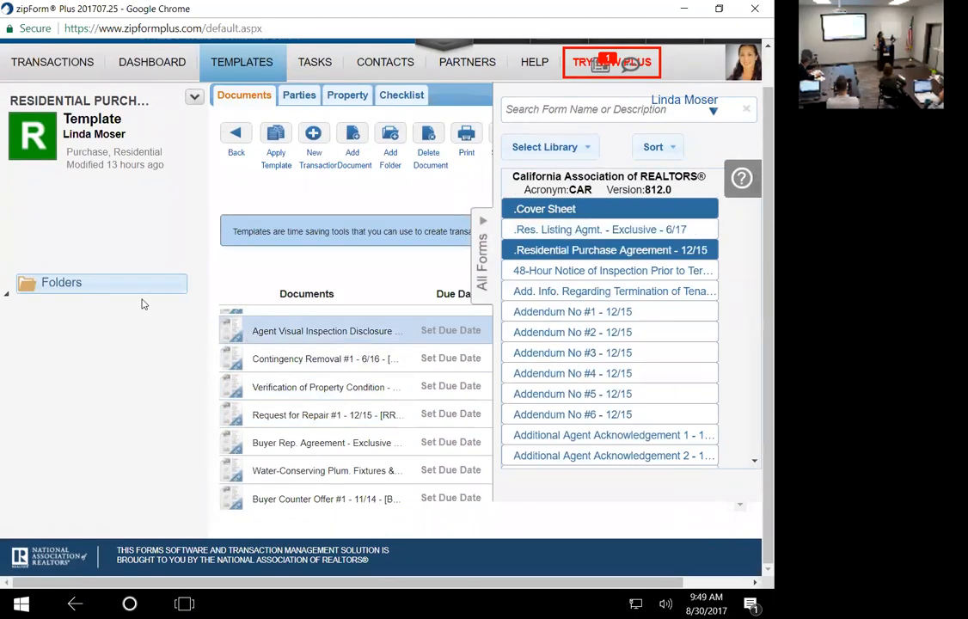
- Open the DISCLOSURES template and preview the SLO County water conservation verification PDF, closing the preview when done
left_click(236, 133)
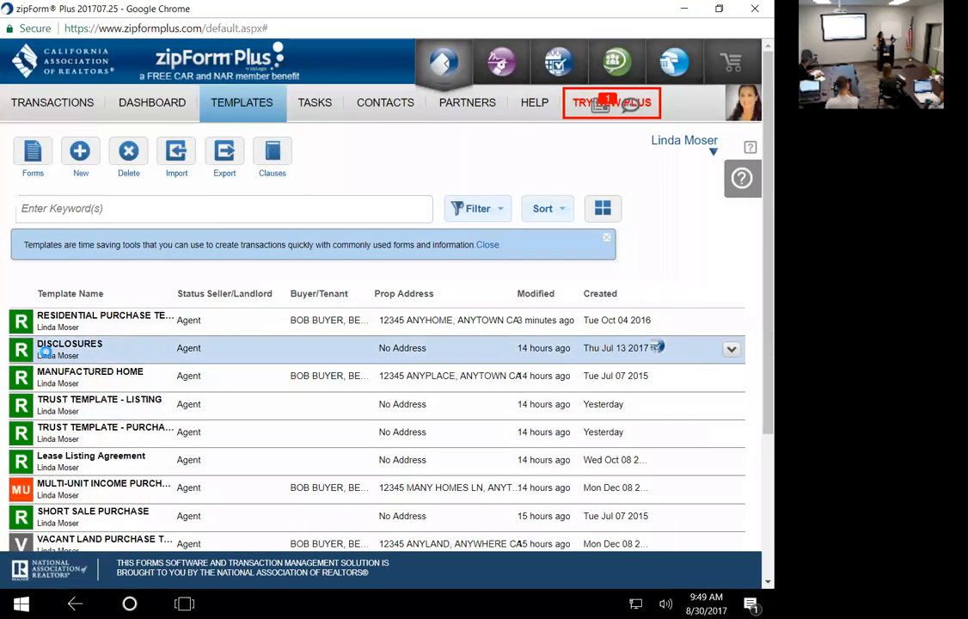
left_click(45, 351)
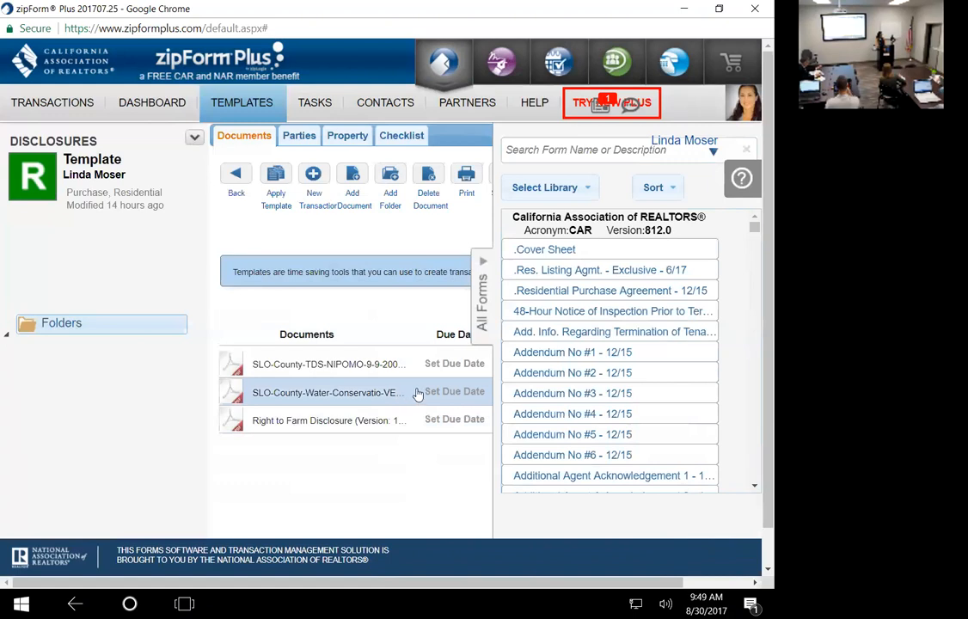
double_click(372, 394)
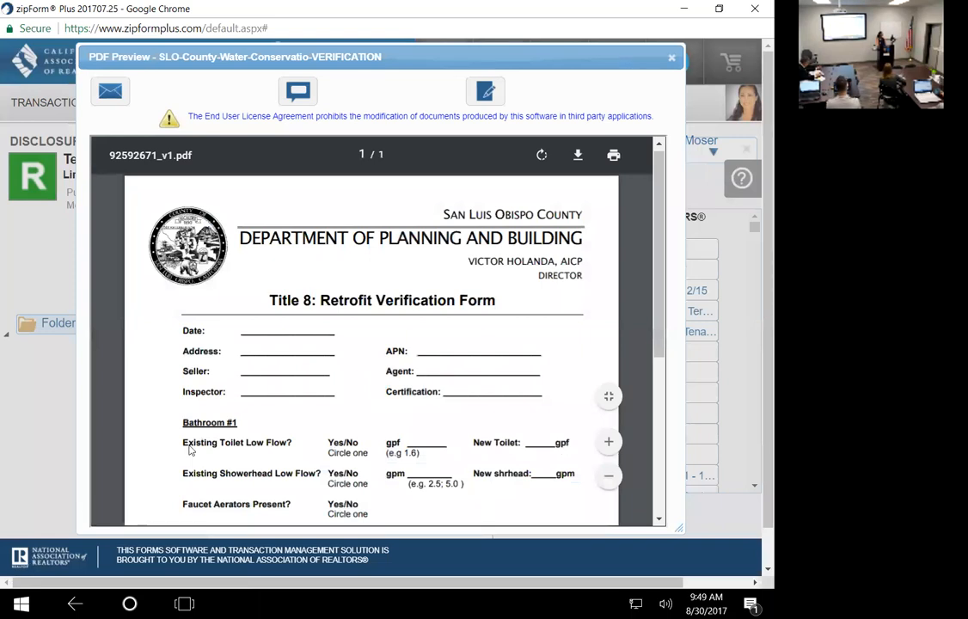
left_click(672, 57)
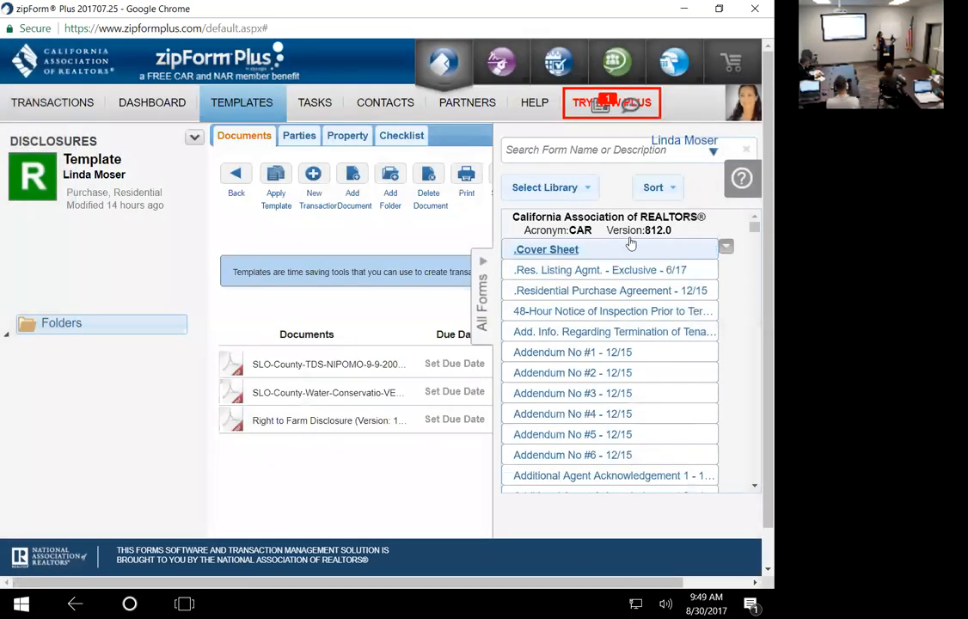
- Examine the available form libraries and switch the forms list from the California Association of REALTORS library to all libraries
left_click(589, 197)
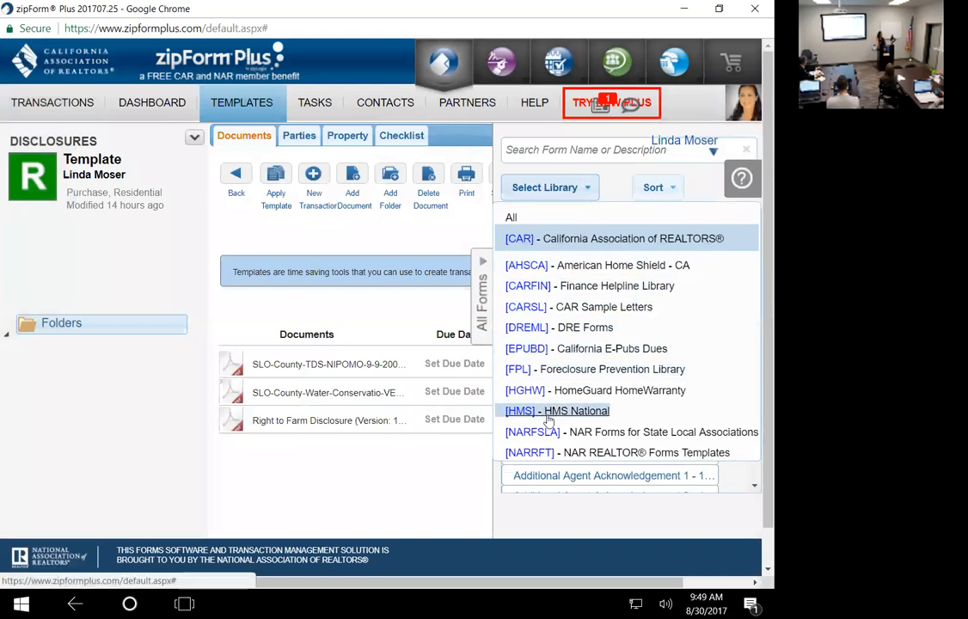
left_click(568, 238)
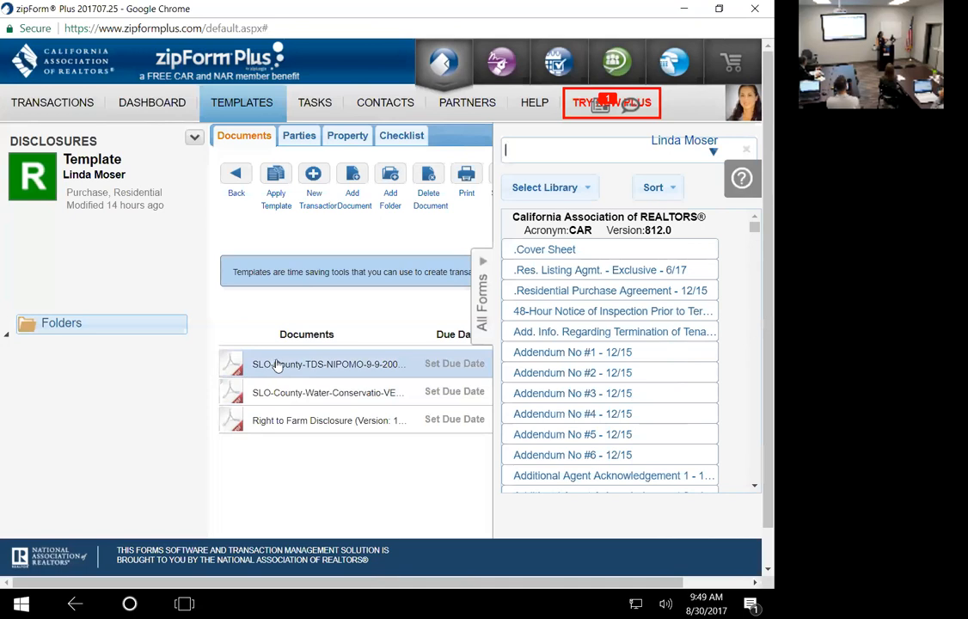
left_click(588, 188)
right_click(590, 190)
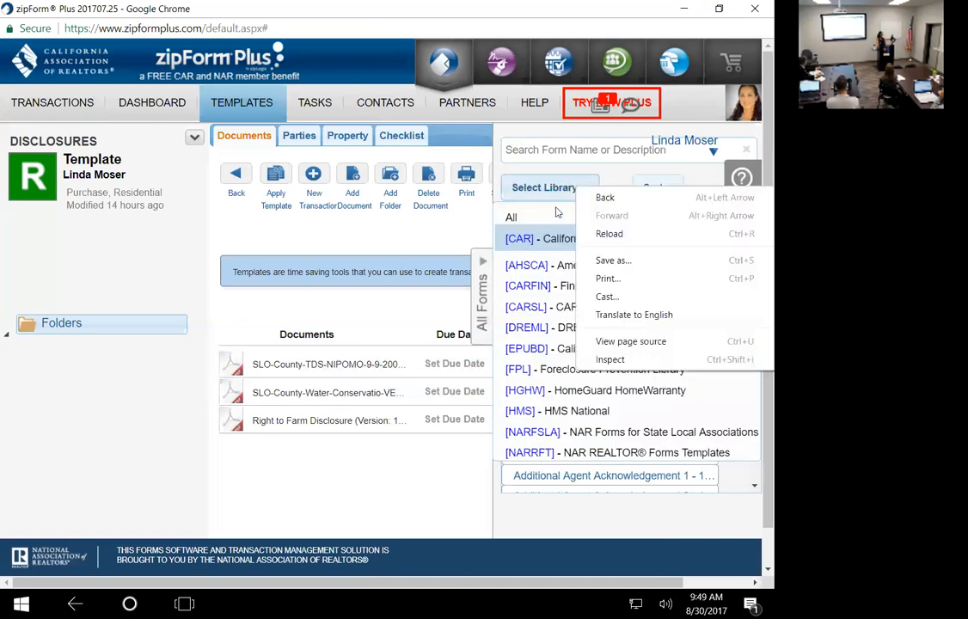
left_click(556, 211)
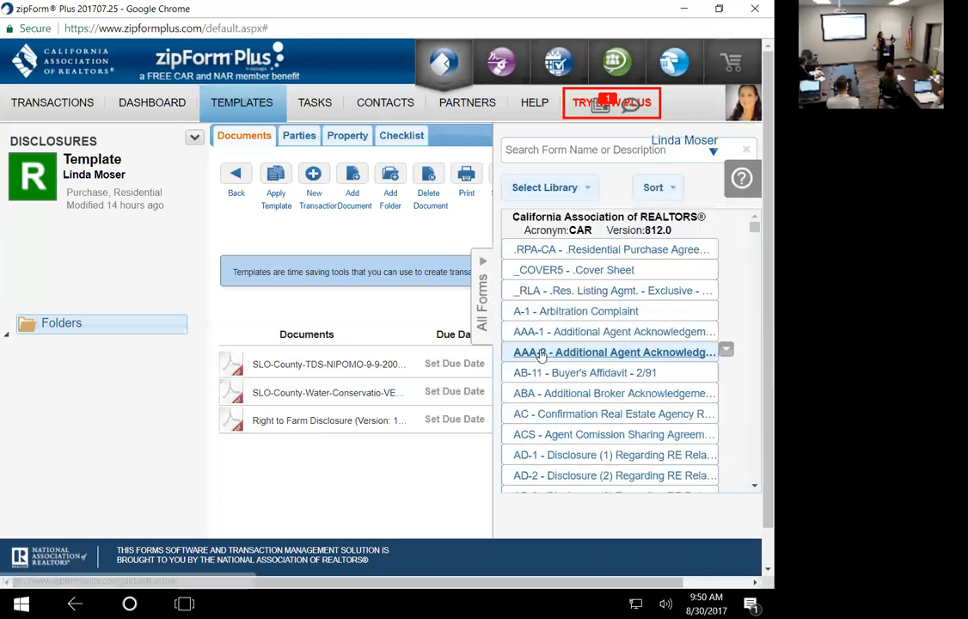
left_click(588, 190)
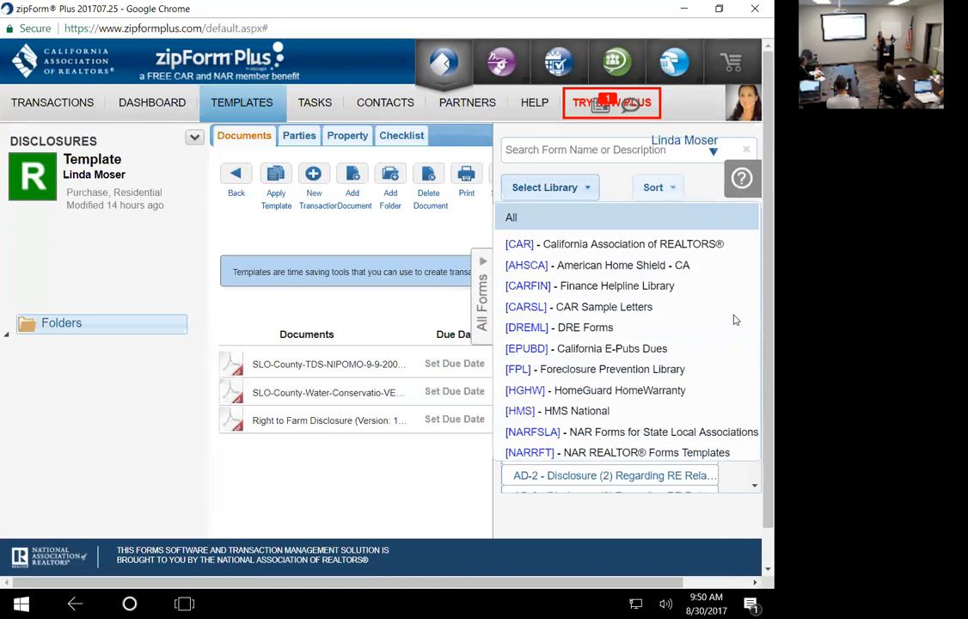
left_click(275, 491)
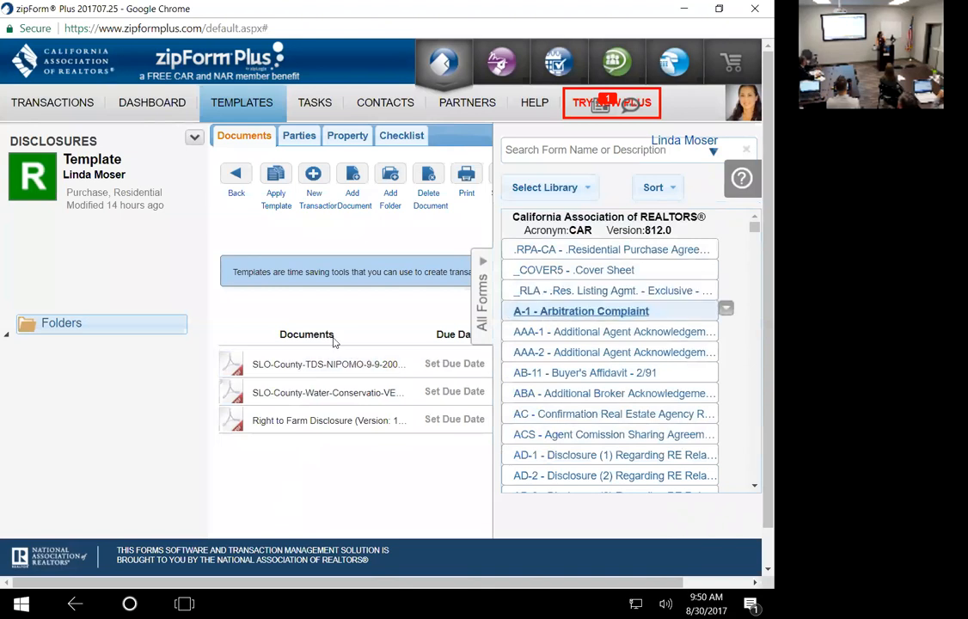
- Open the MANUFACTURED HOME template from the templates list, look through its documents and return to the list
left_click(236, 181)
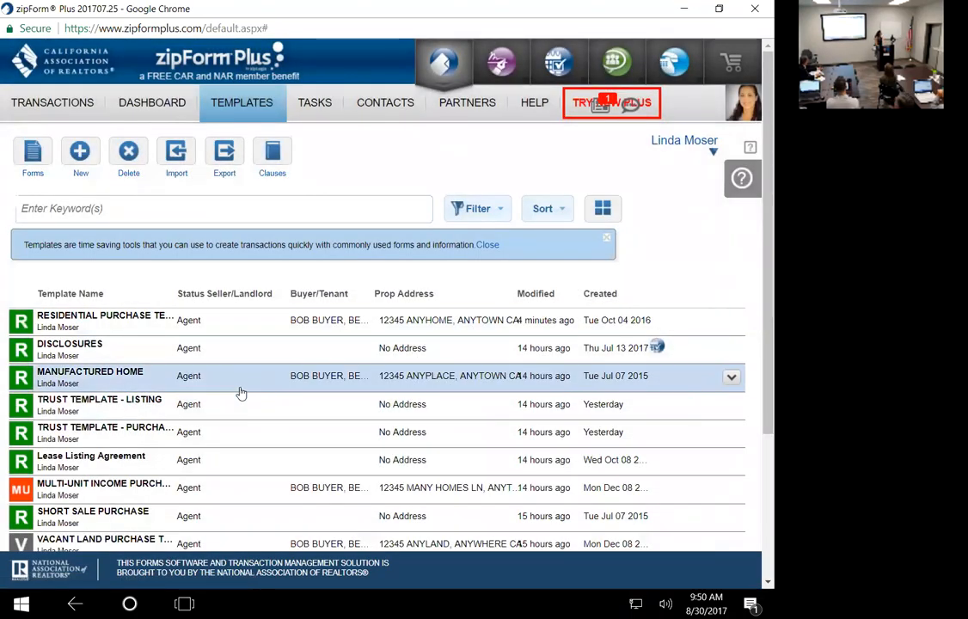
scroll(214, 387, "down", 3)
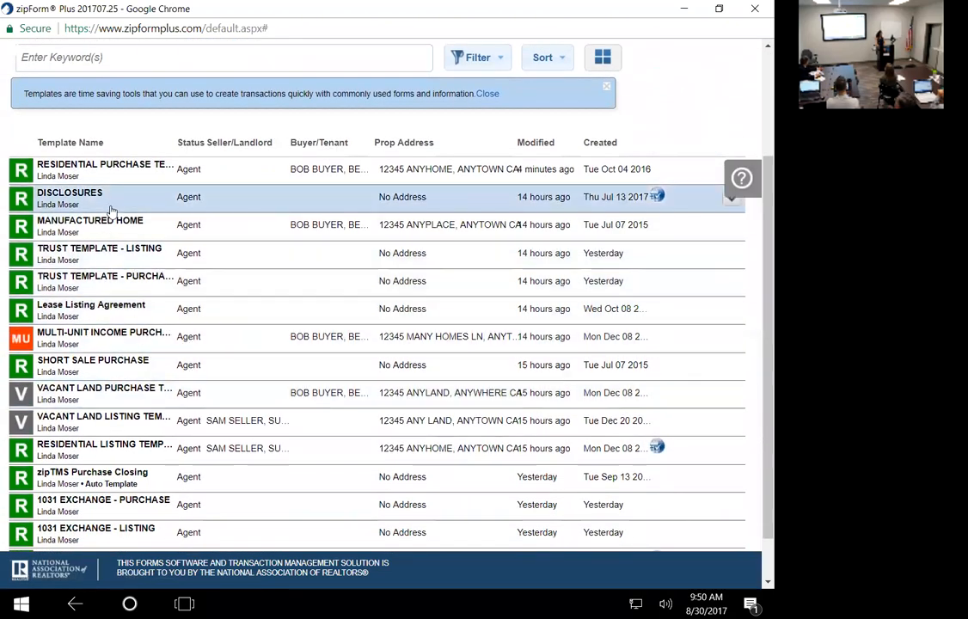
left_click(108, 225)
right_click(112, 232)
left_click(182, 484)
scroll(260, 469, "down", 1)
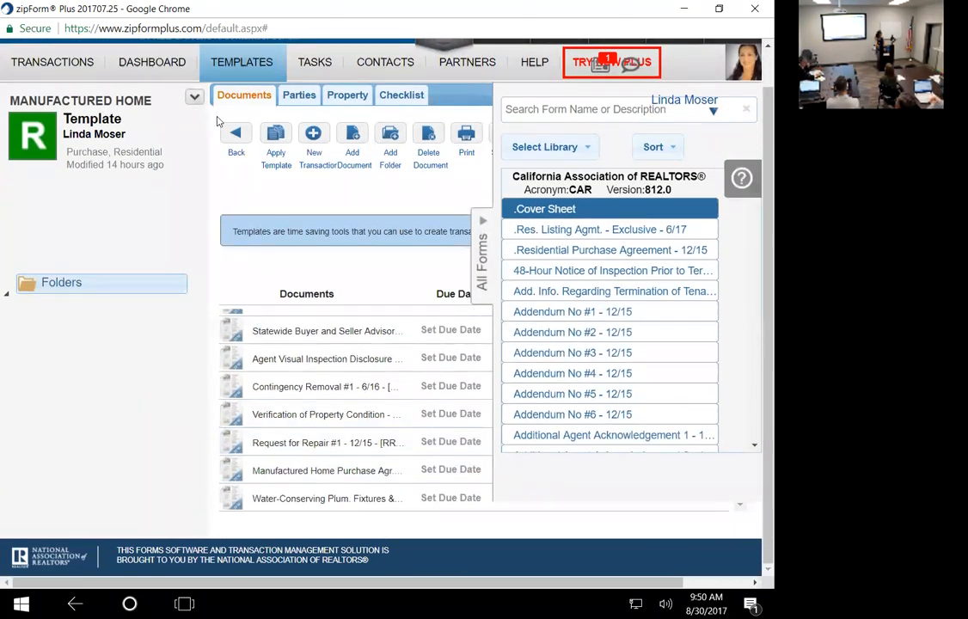
left_click(238, 133)
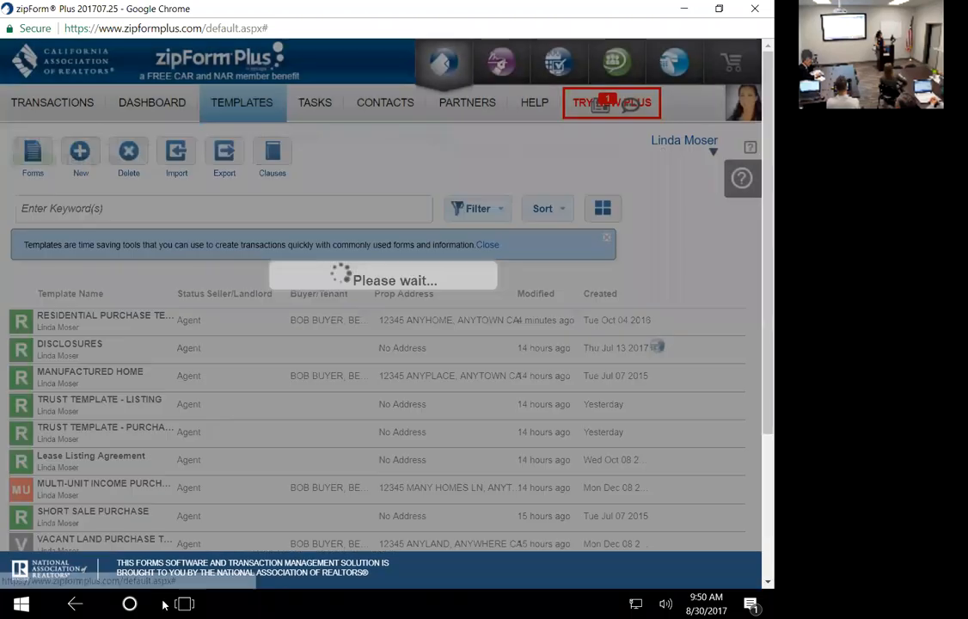
- Look through the saved templates and open the details form for creating a new template
scroll(97, 544, "down", 5)
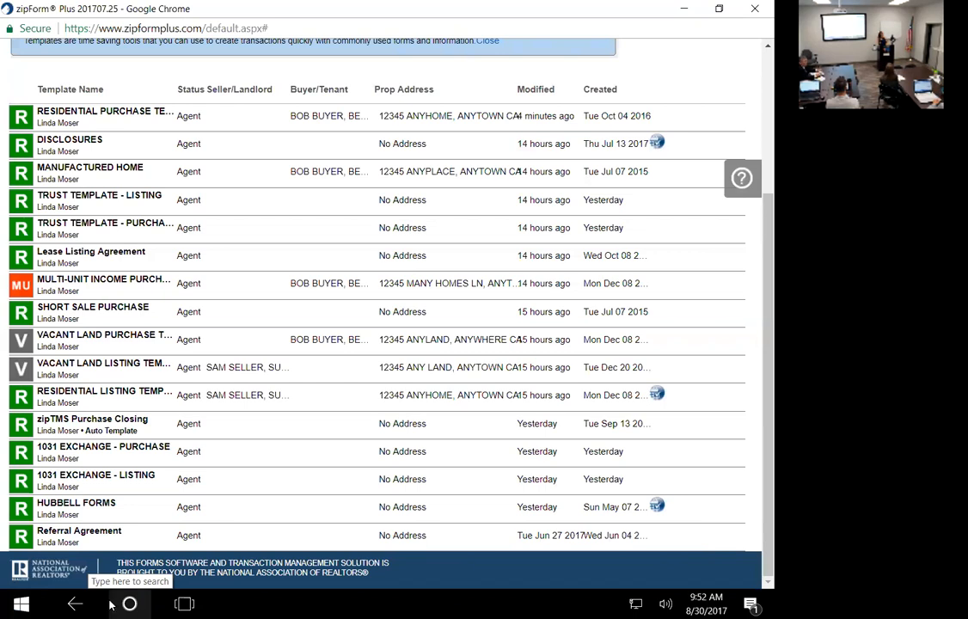
scroll(121, 540, "up", 1)
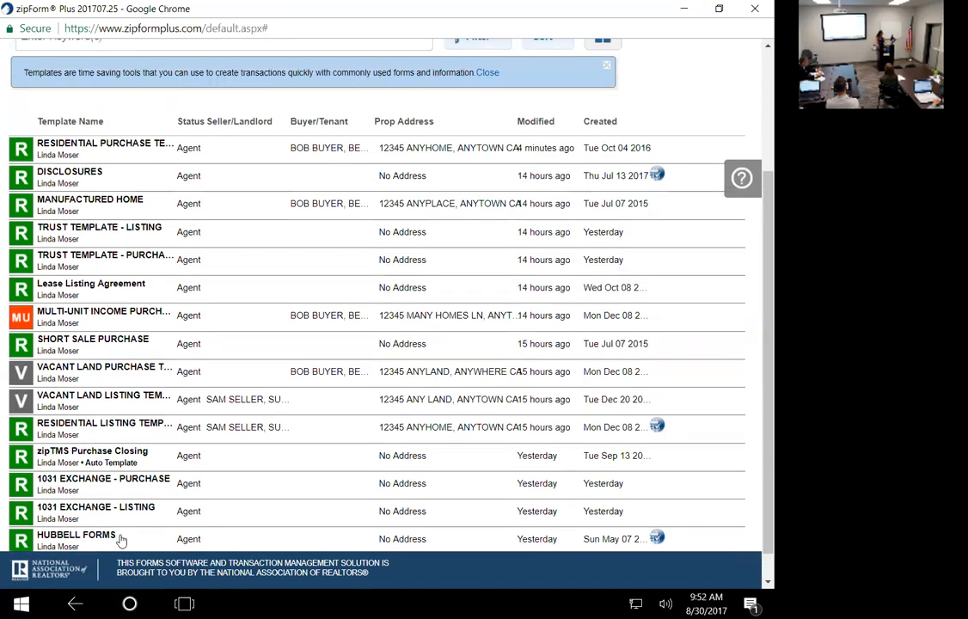
scroll(121, 540, "up", 3)
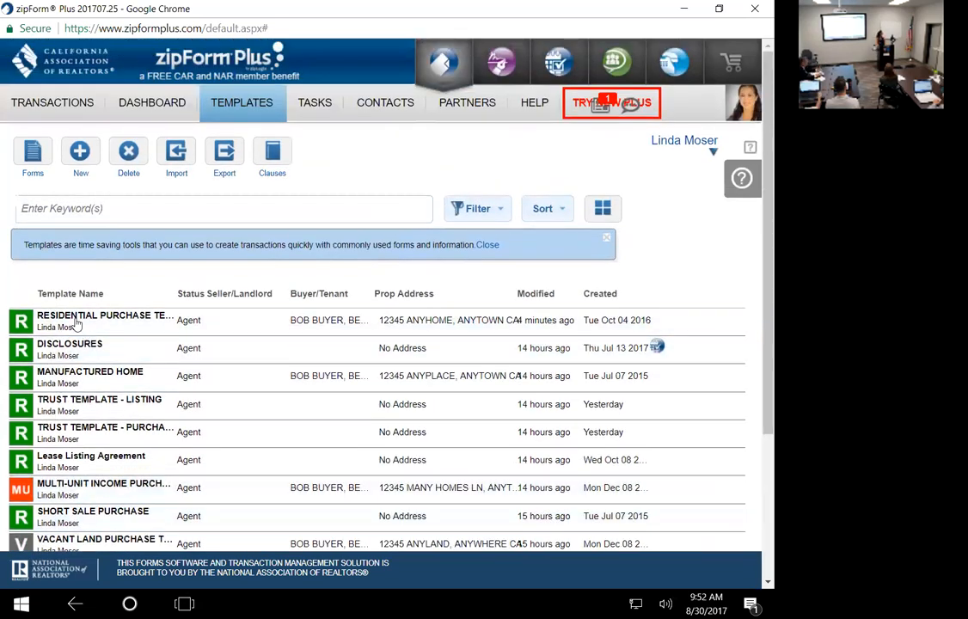
mouse_move(77, 103)
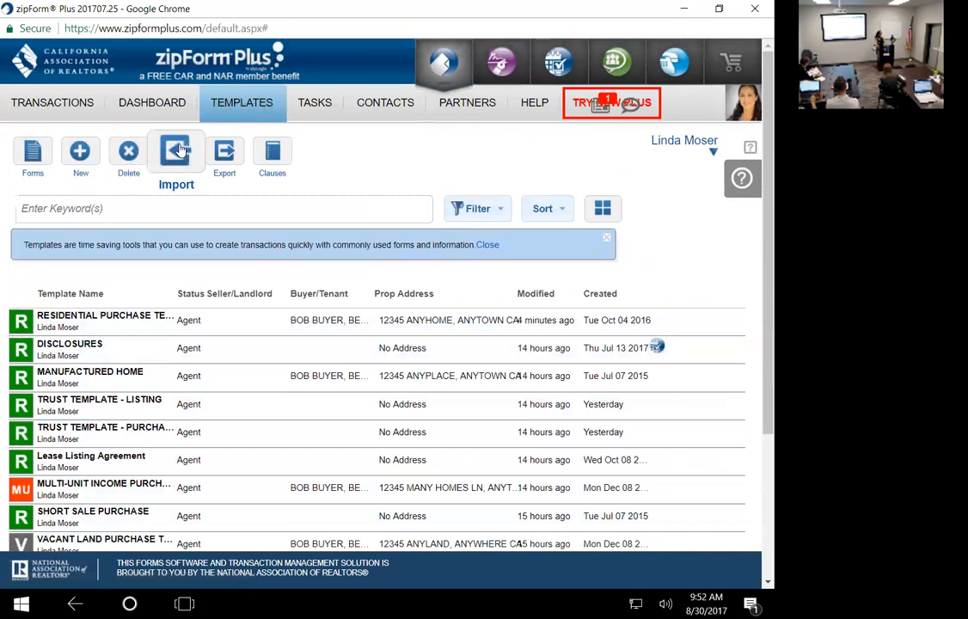
left_click(79, 153)
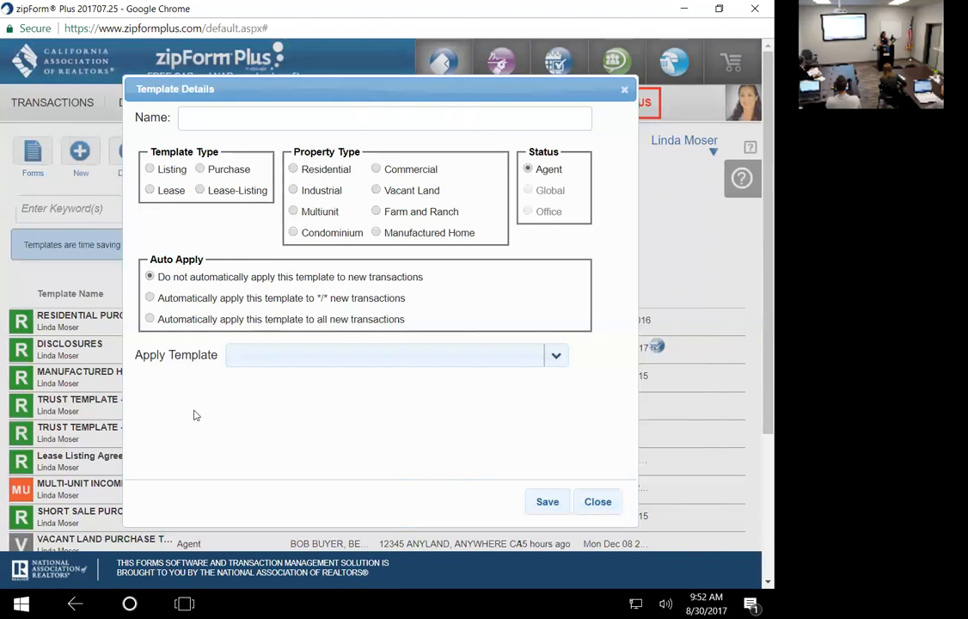
- Create a template named TEST TEMPLATE with the Purchase template type and Residential property type, and save it
type("TEST TEMPLATE")
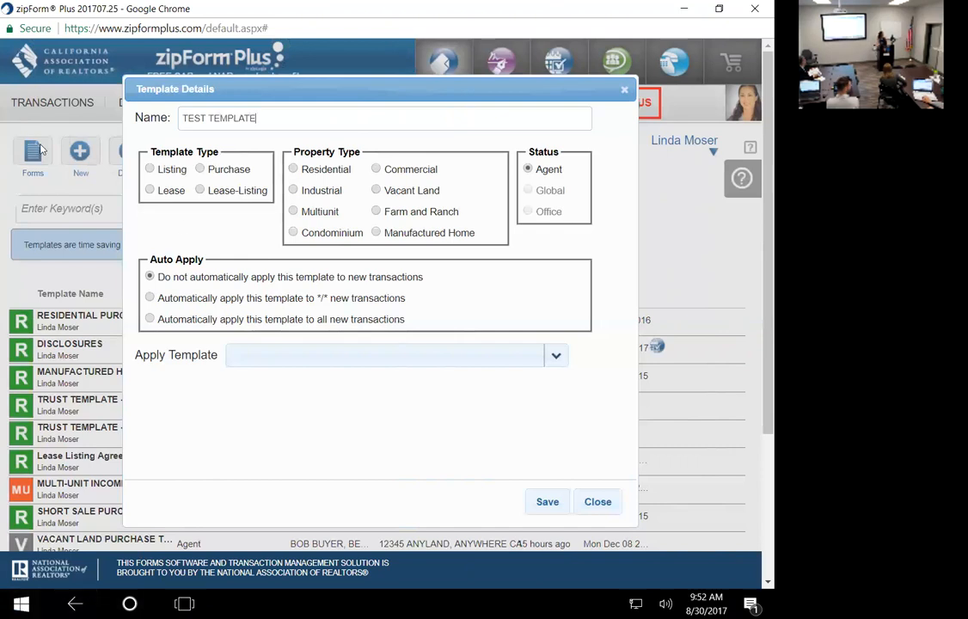
left_click(200, 169)
left_click(294, 170)
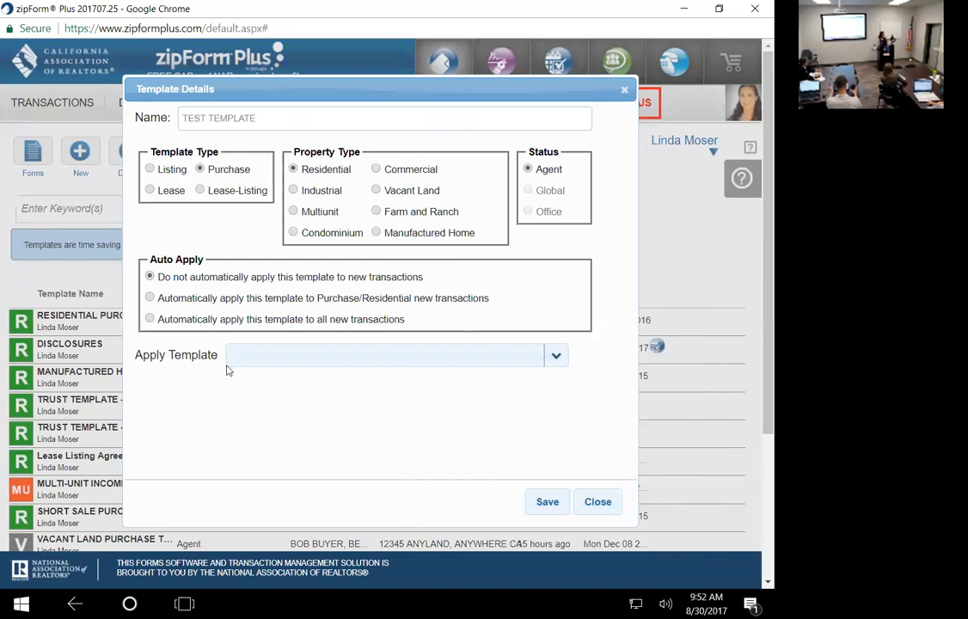
left_click(547, 503)
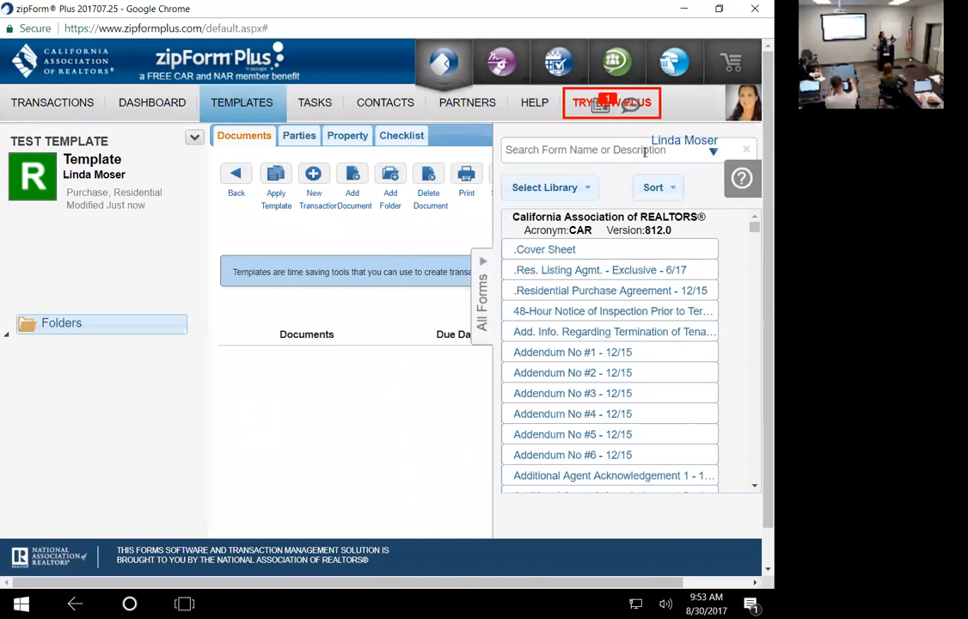
- Add the Cover Sheet and the Residential Purchase Agreement - 12/15 from the CAR library to the new template
left_click(552, 249)
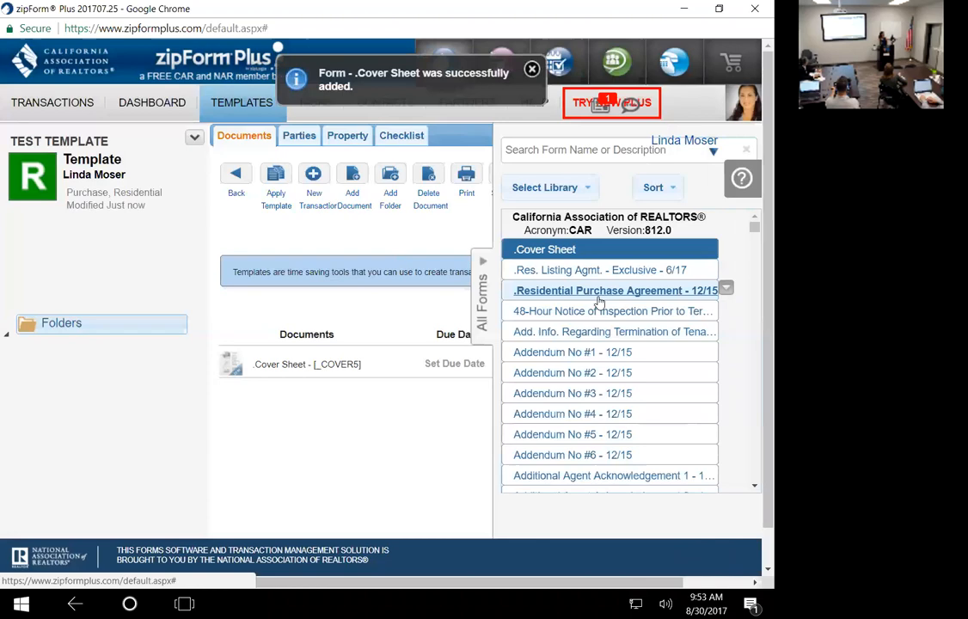
left_click(602, 293)
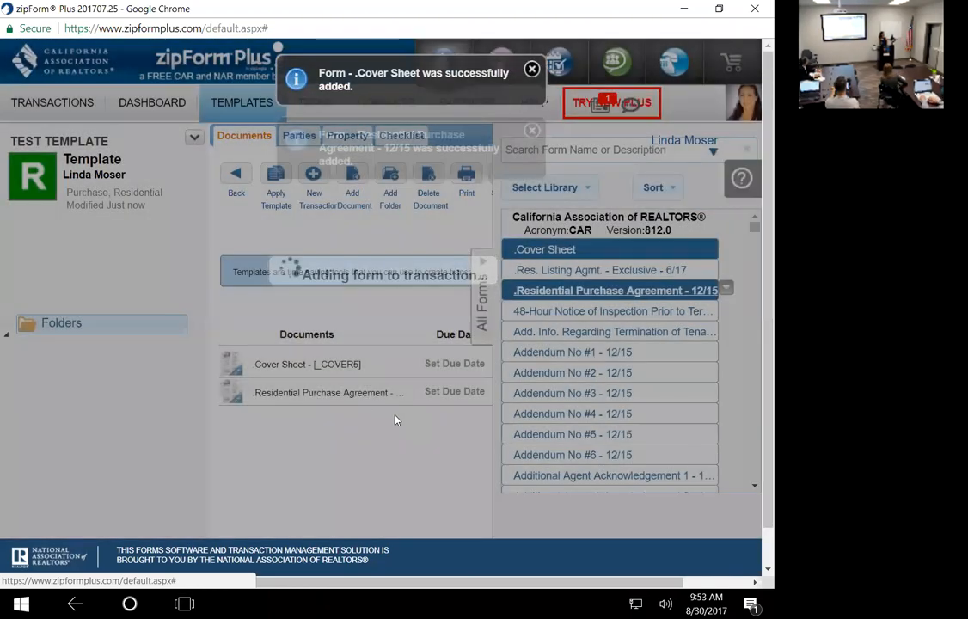
- Open the template's Residential Purchase Agreement and look through its finance terms, including the deposit and loan sections
left_click(350, 395)
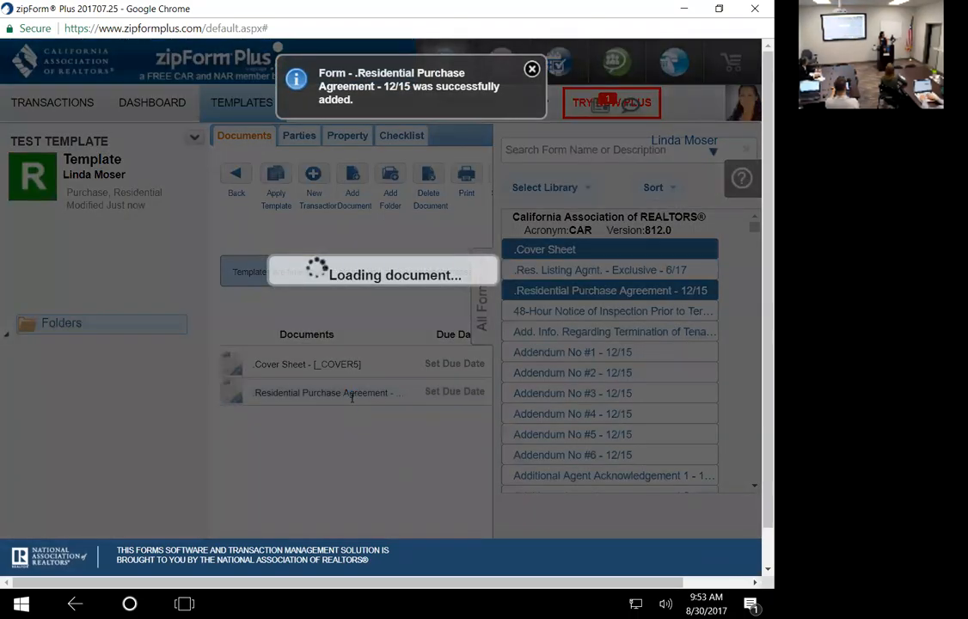
scroll(351, 398, "down", 10)
scroll(351, 398, "down", 10)
scroll(350, 398, "down", 15)
scroll(351, 398, "down", 8)
scroll(351, 398, "up", 4)
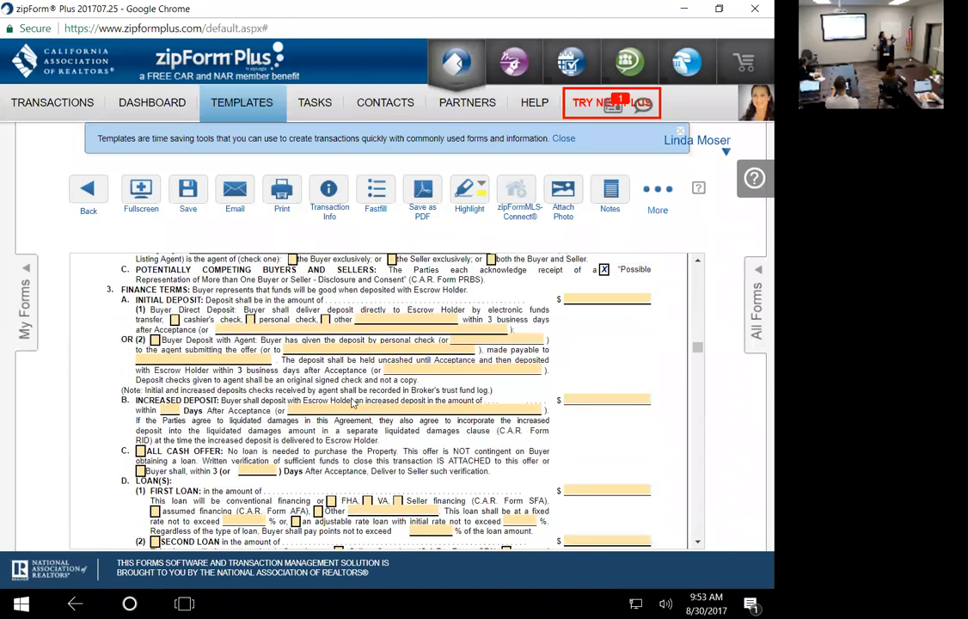
scroll(350, 398, "down", 9)
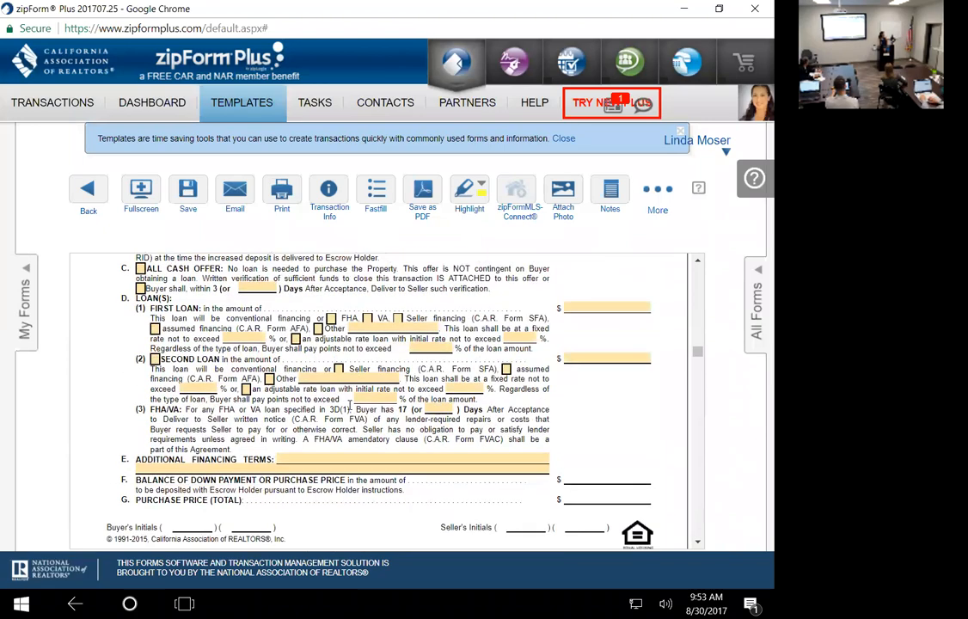
- Mark the Statewide Buyer and Seller Advisory in section 5B of the template's purchase agreement, acknowledge the added form and return to the templates list
scroll(360, 409, "down", 2)
scroll(360, 409, "up", 3)
scroll(361, 407, "down", 6)
scroll(363, 405, "down", 5)
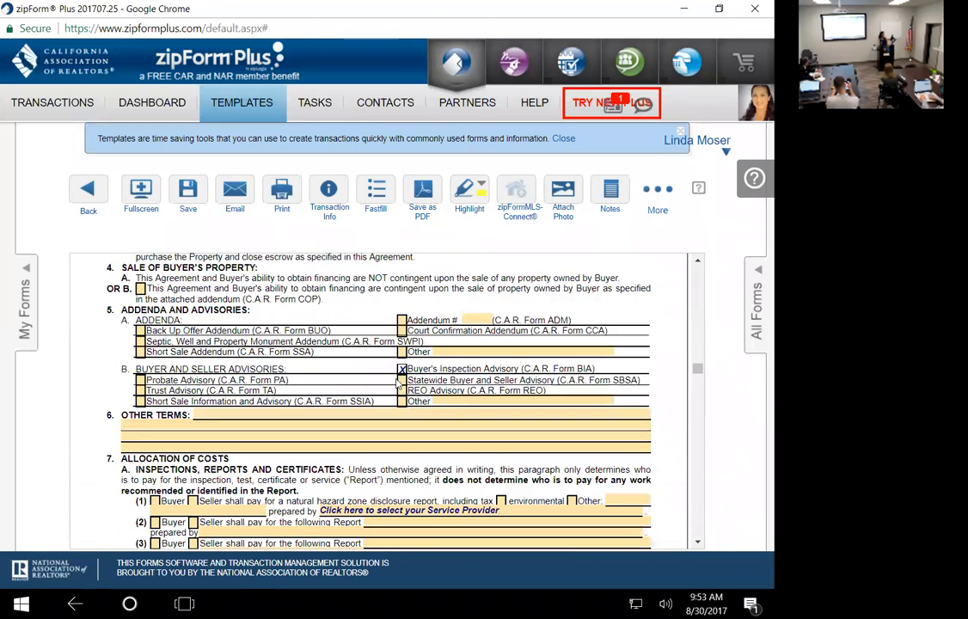
left_click(401, 379)
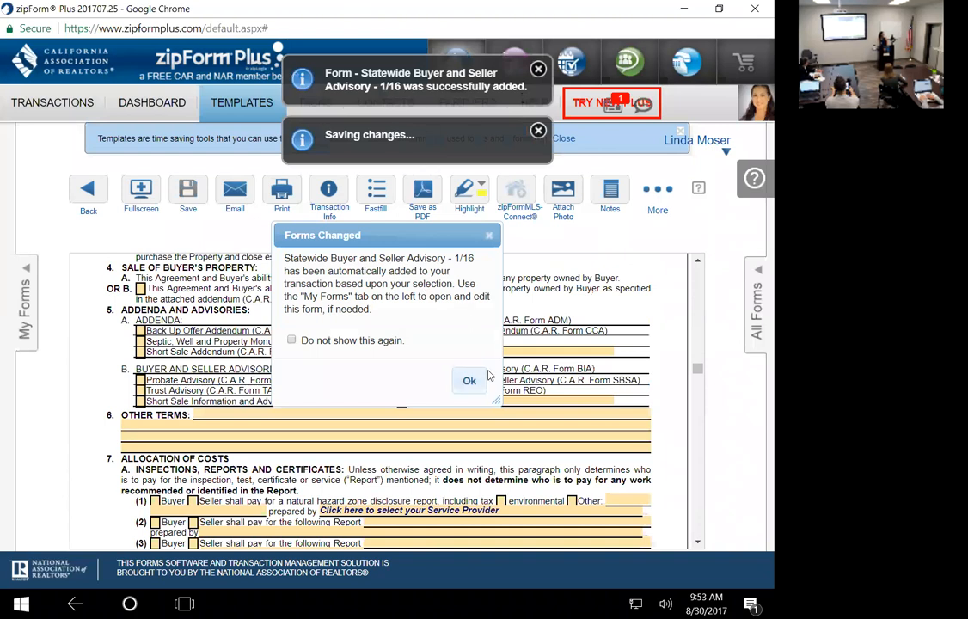
left_click(469, 380)
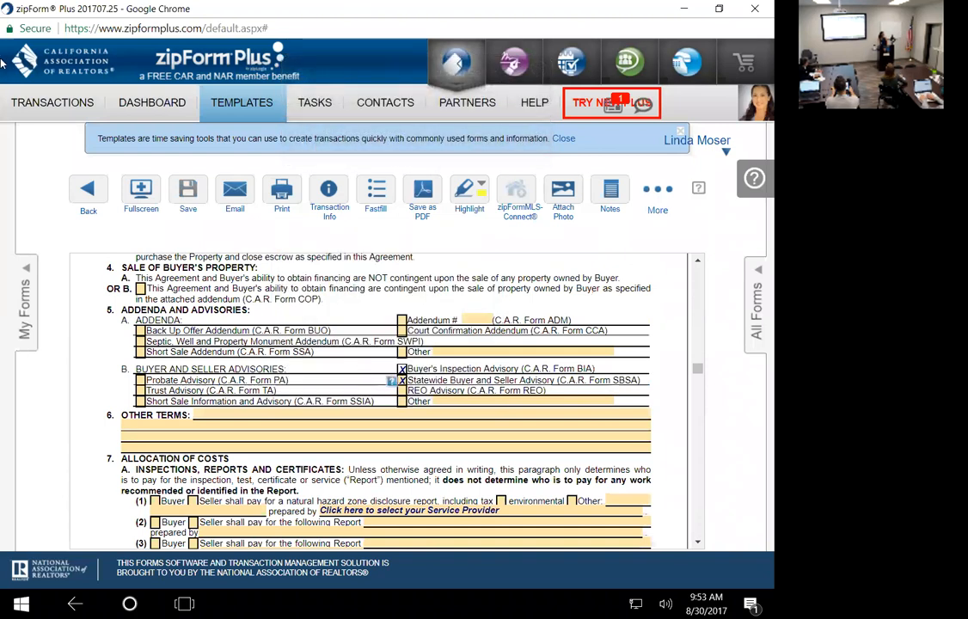
left_click(90, 191)
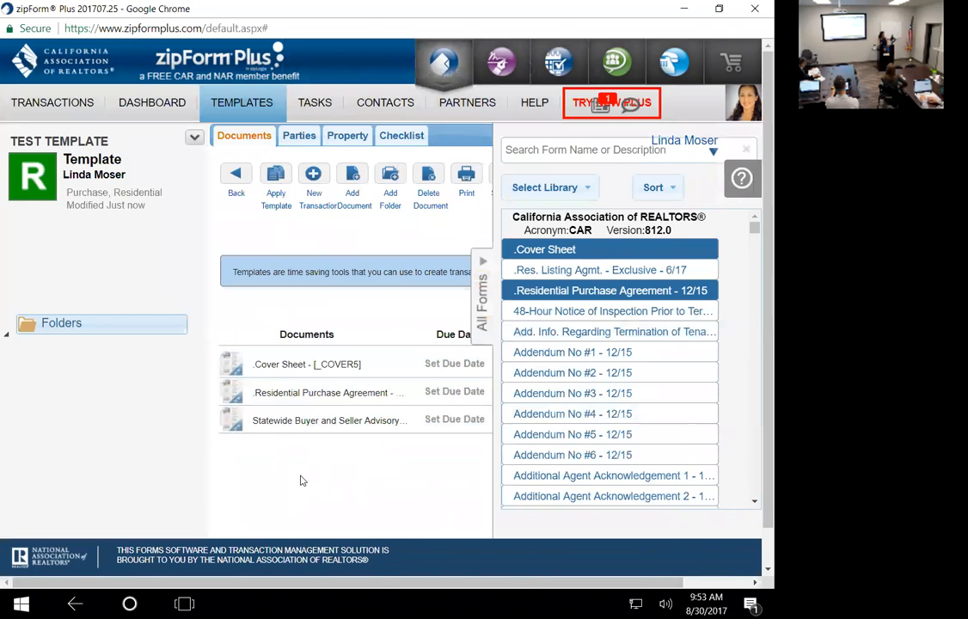
left_click(237, 176)
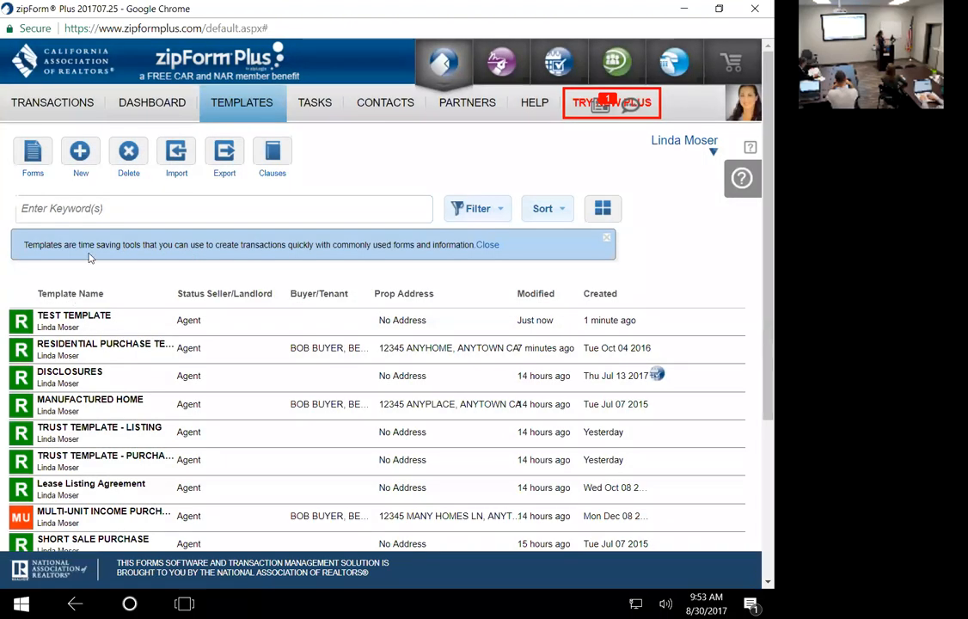
- Start a new transaction named with the property's street address, with transaction type Purchase and property type Residential
mouse_move(43, 105)
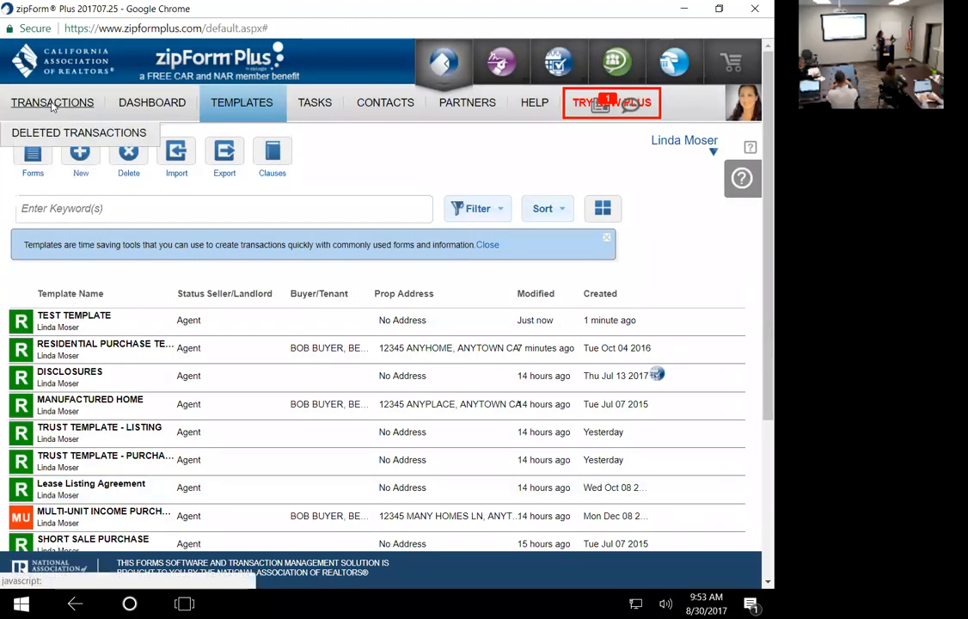
left_click(52, 104)
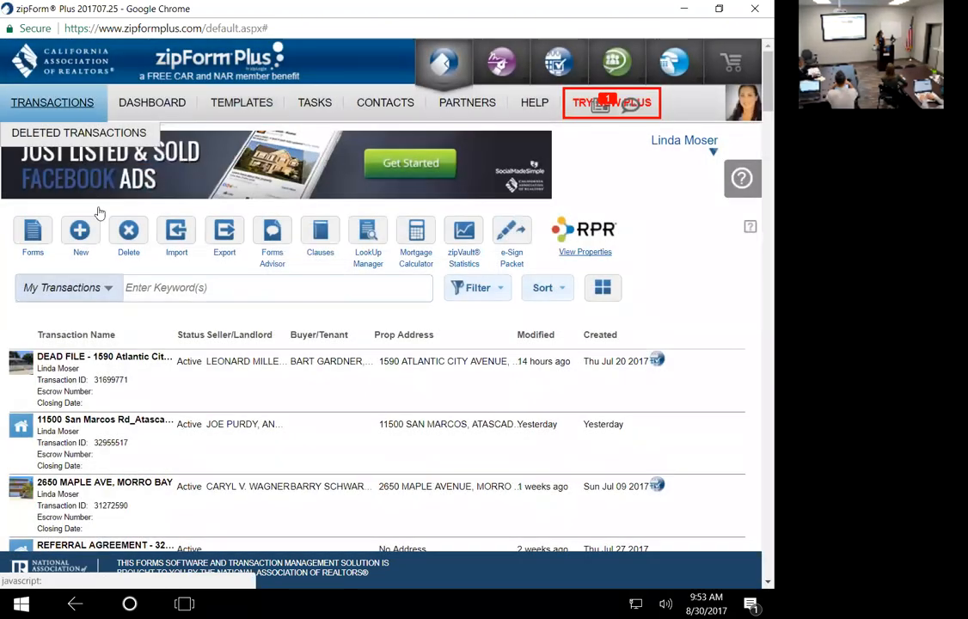
left_click(80, 229)
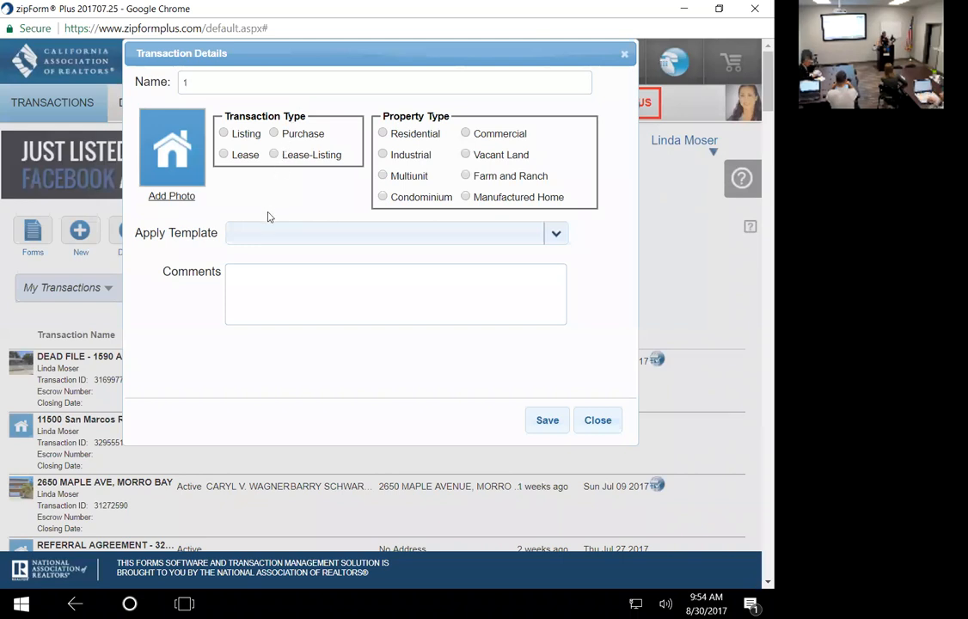
type("12345 ANYPLACE")
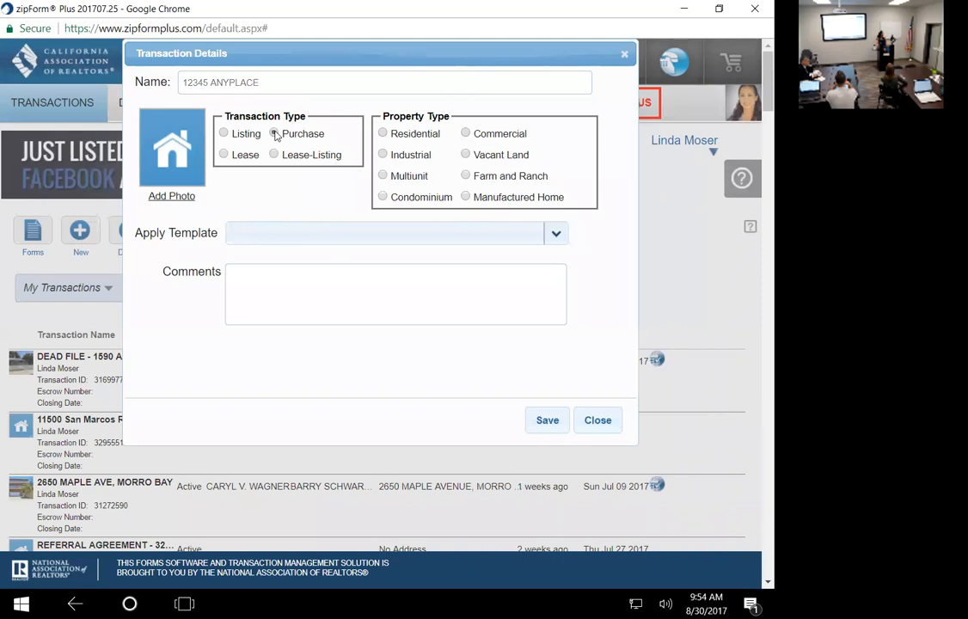
left_click(383, 134)
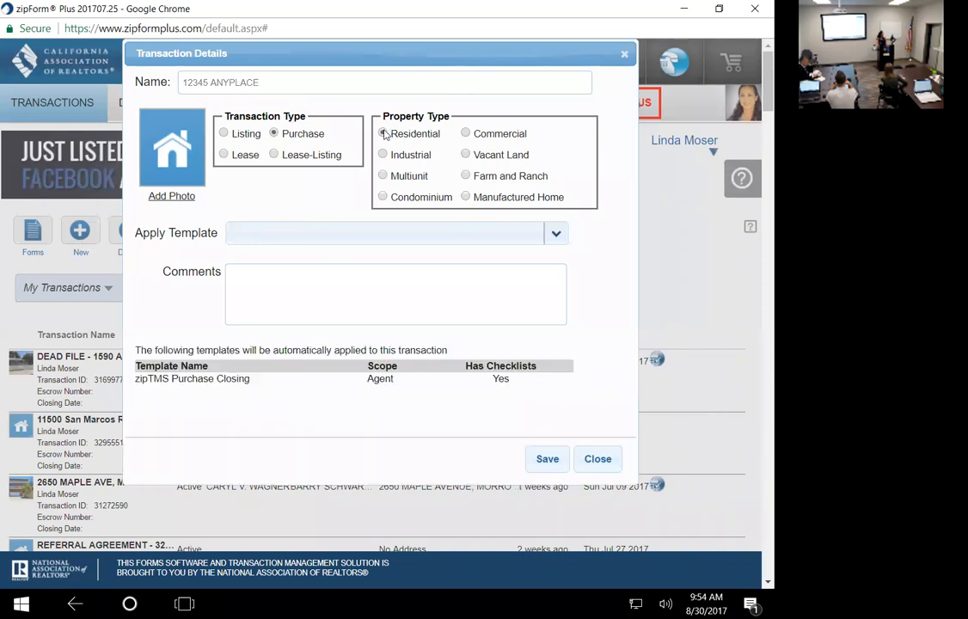
- Choose RESIDENTIAL PURCHASE TEMPLATE as the template to apply and save the new transaction
left_click(557, 232)
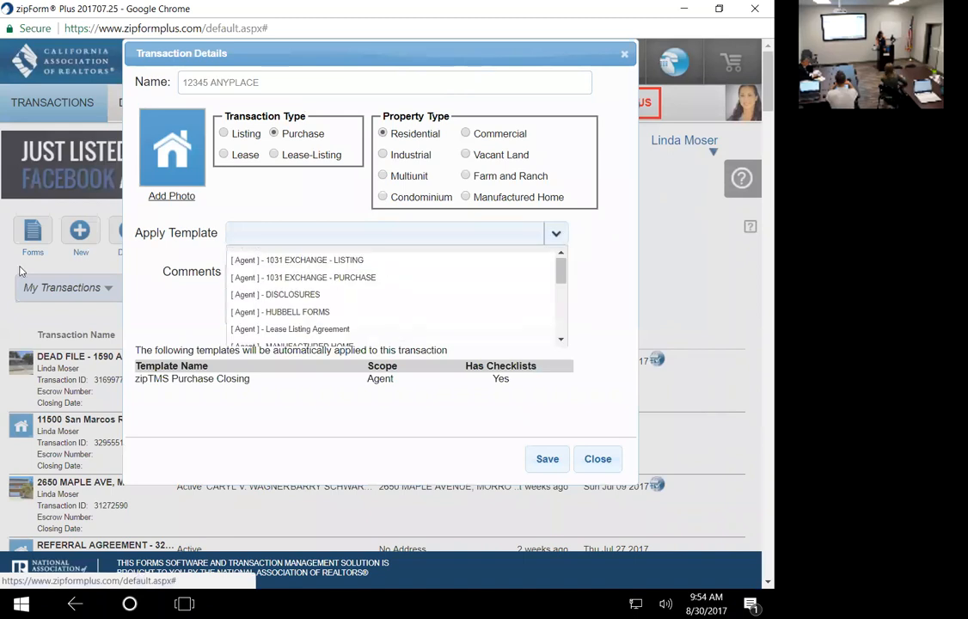
left_click(127, 266)
left_click(557, 232)
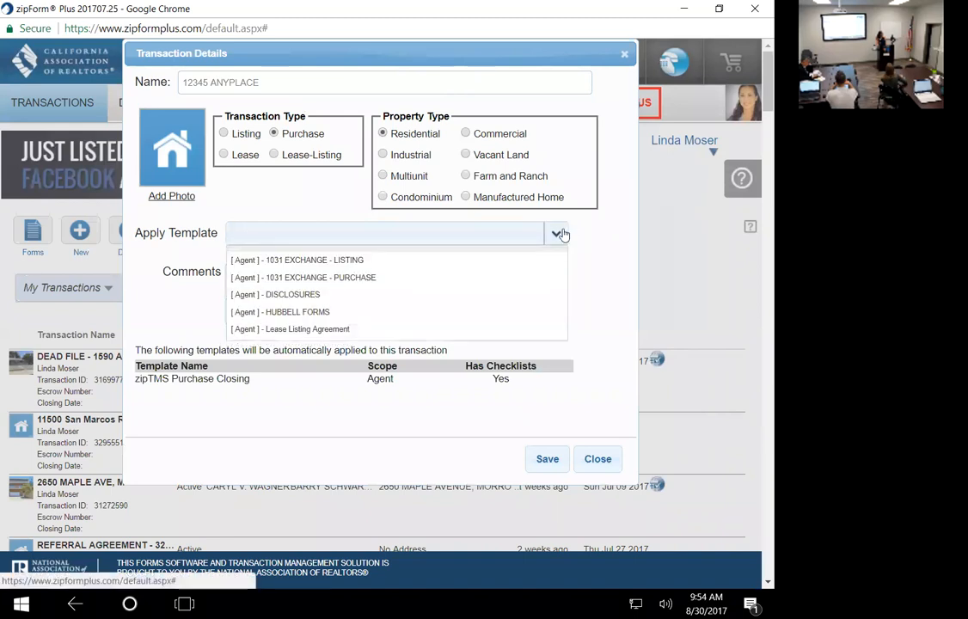
scroll(491, 295, "down", 2)
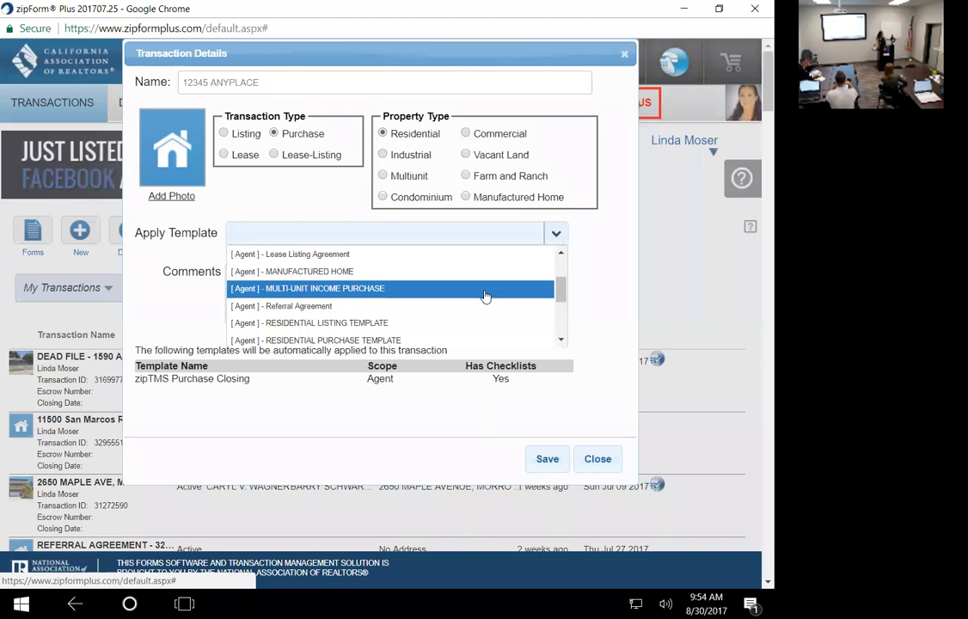
left_click(445, 340)
scroll(531, 320, "down", 3)
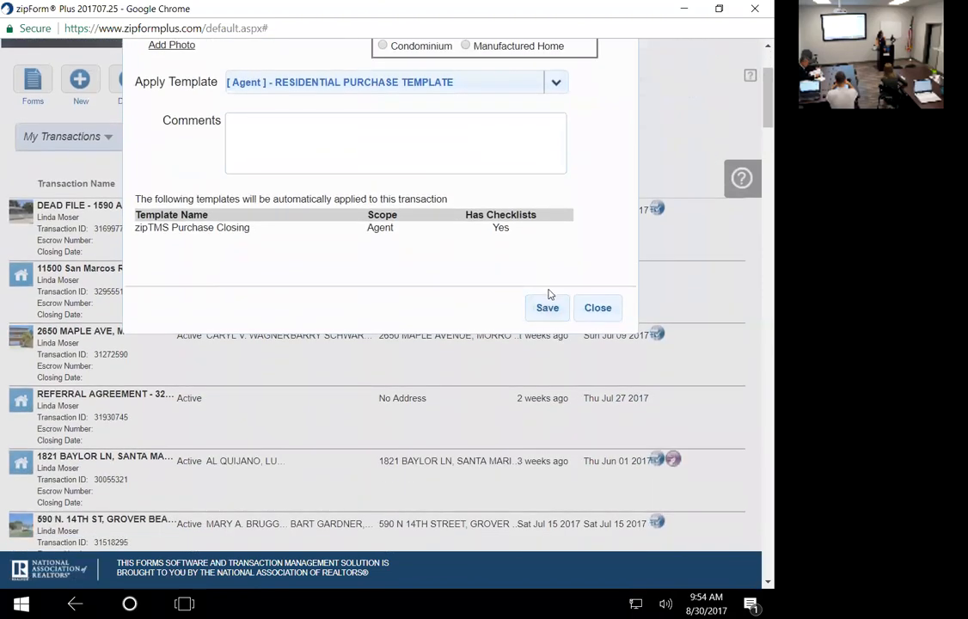
left_click(548, 307)
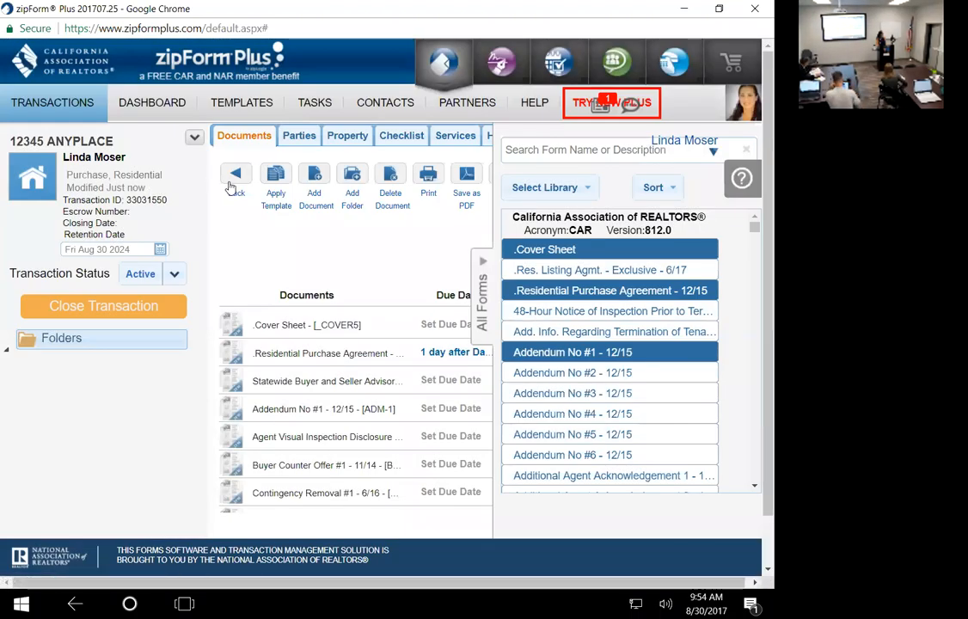
- Return to the transactions list, reopen the new transaction and look through its documents
left_click(234, 183)
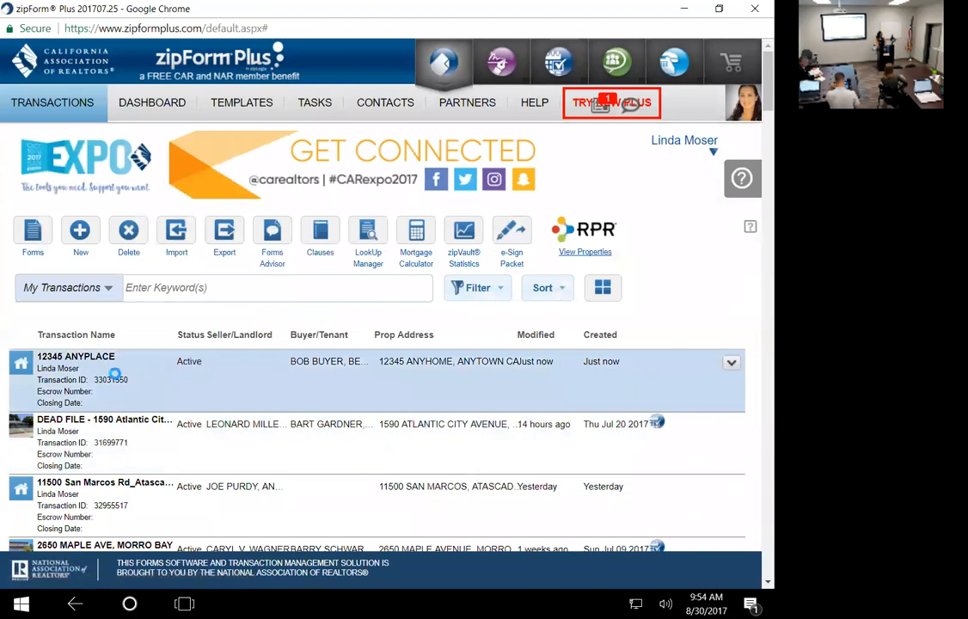
left_click(116, 379)
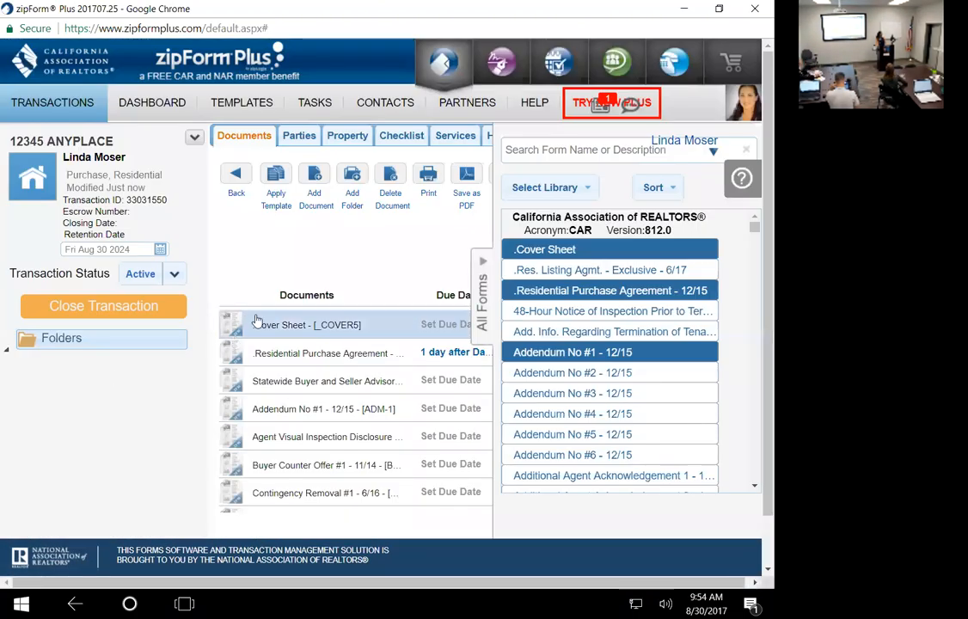
scroll(263, 323, "down", 5)
scroll(293, 335, "up", 5)
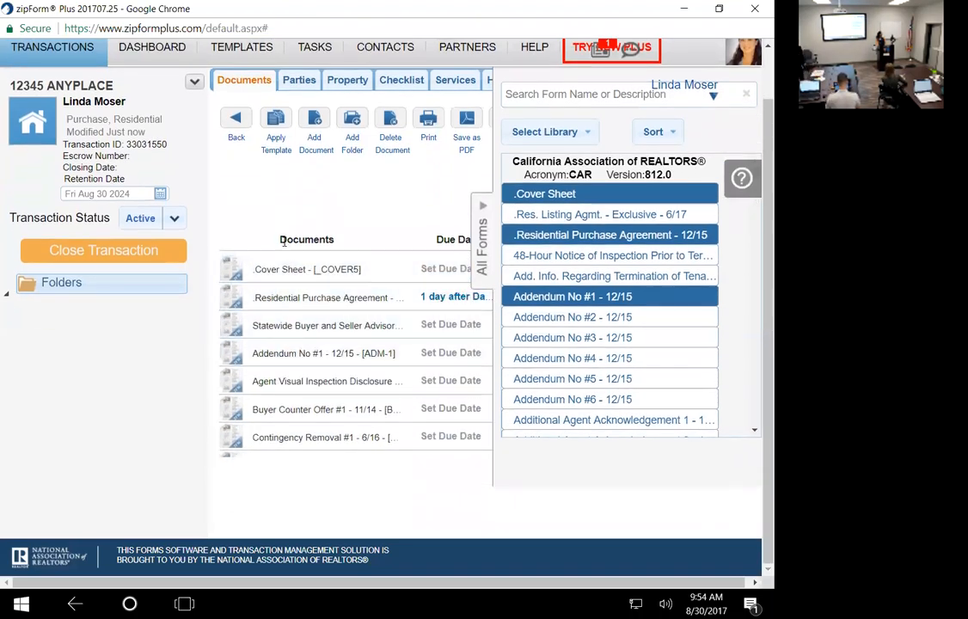
- Apply the HUBBELL FORMS template to the open transaction
left_click(272, 117)
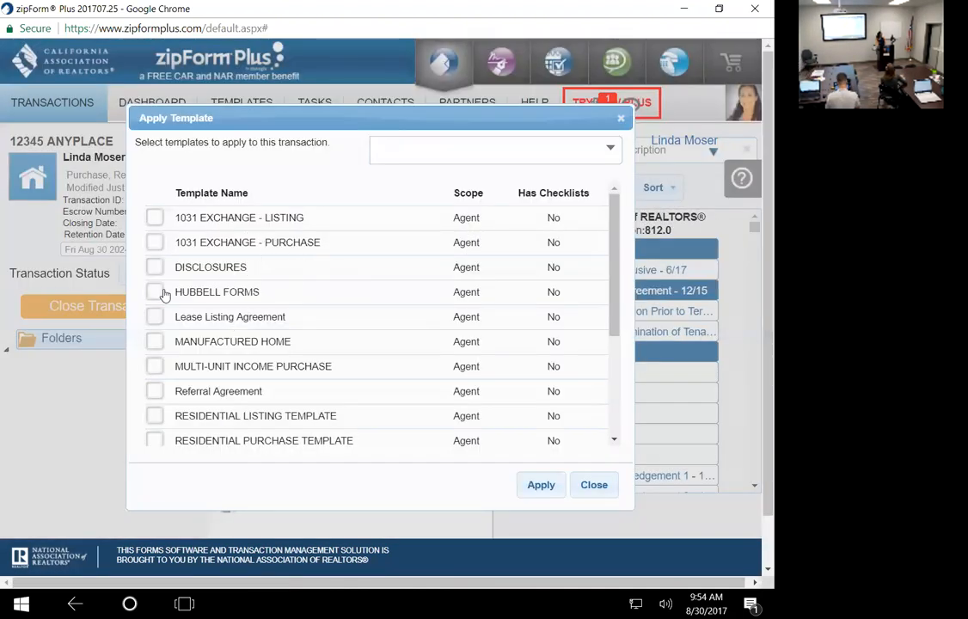
left_click(155, 293)
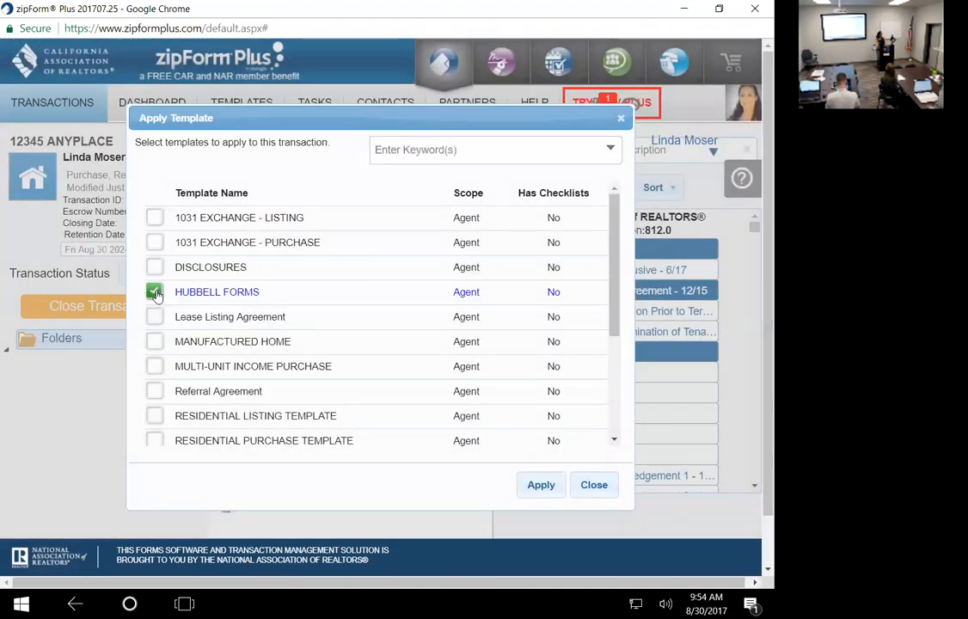
left_click(533, 484)
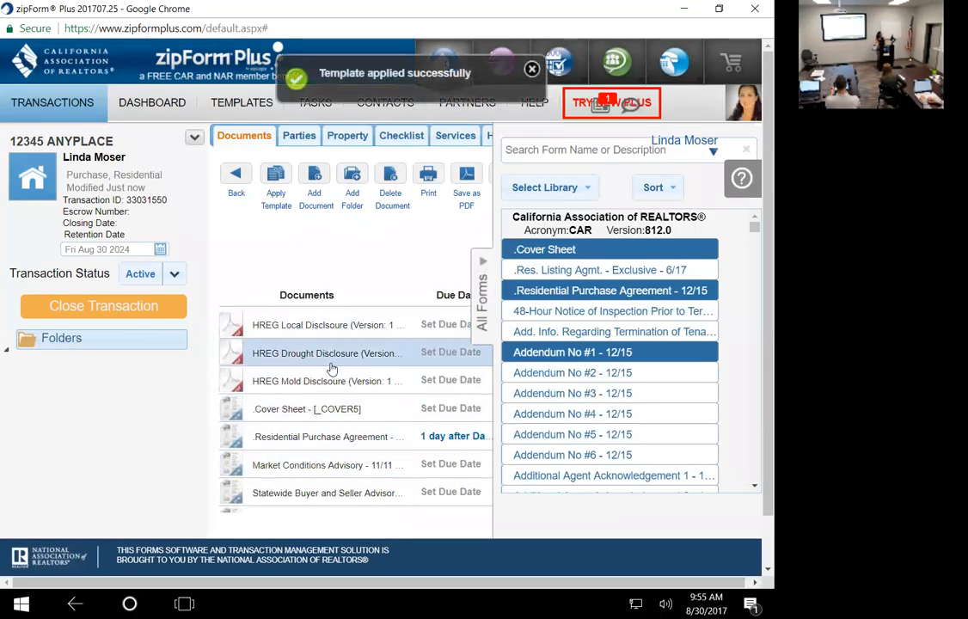
- Apply the 1031 EXCHANGE - PURCHASE template to the transaction as well
left_click(276, 187)
right_click(279, 186)
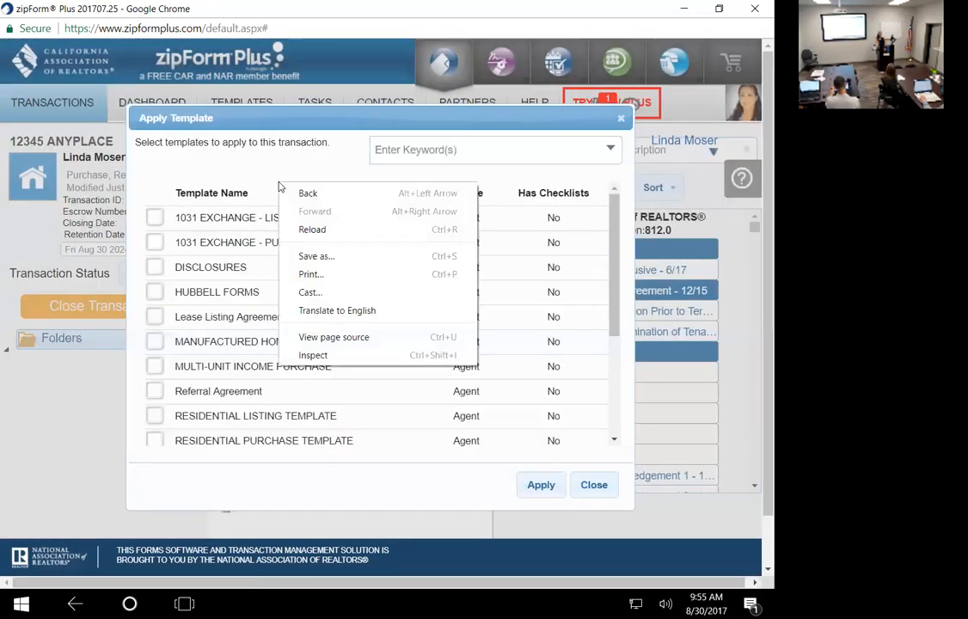
left_click(253, 172)
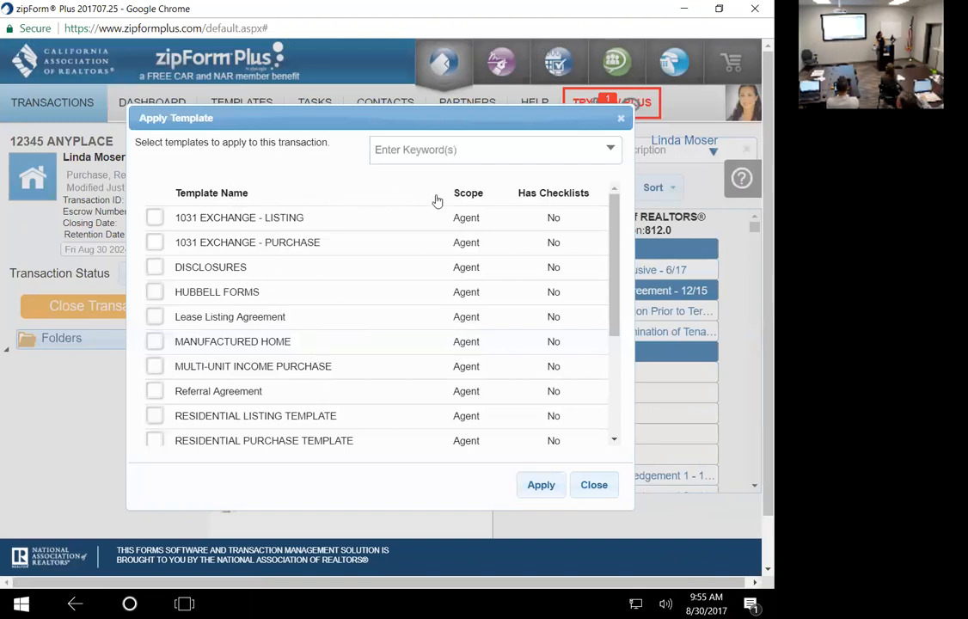
left_click(155, 244)
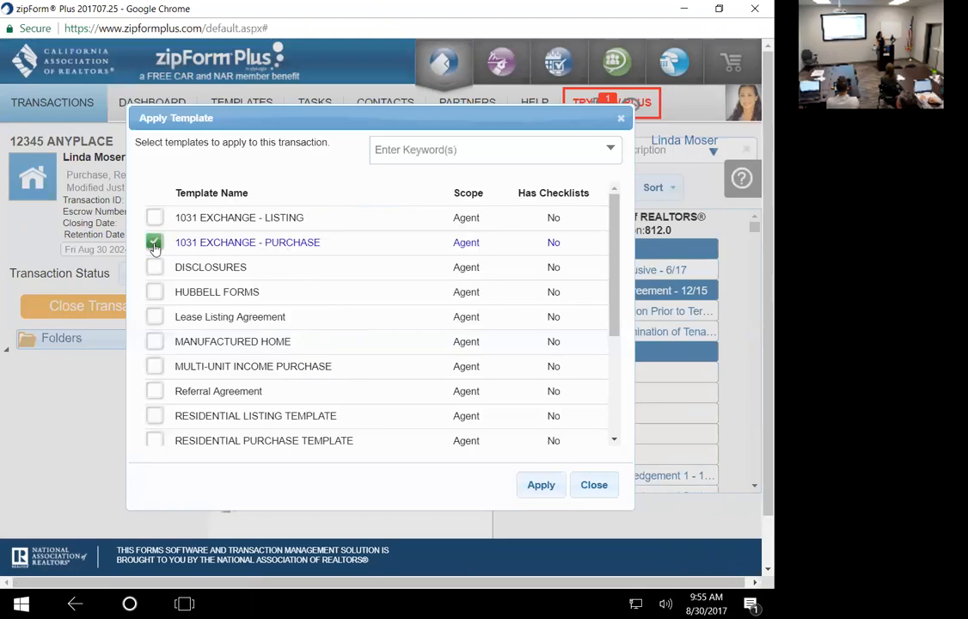
left_click(552, 485)
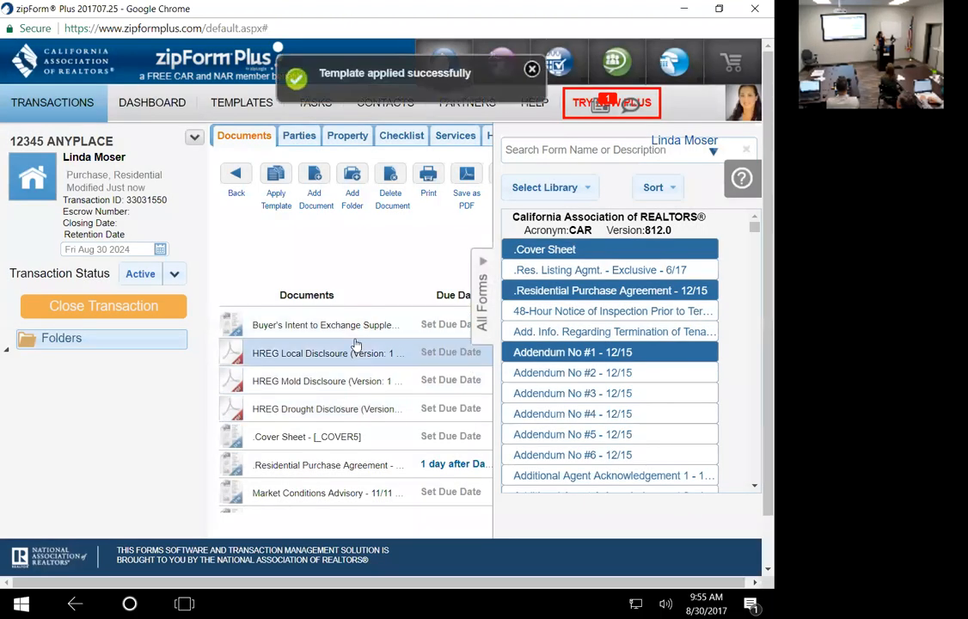
- Look through the transaction's documents, then open the Residential Purchase Agreement and review its prefilled sections back toward the beginning
scroll(351, 387, "down", 8)
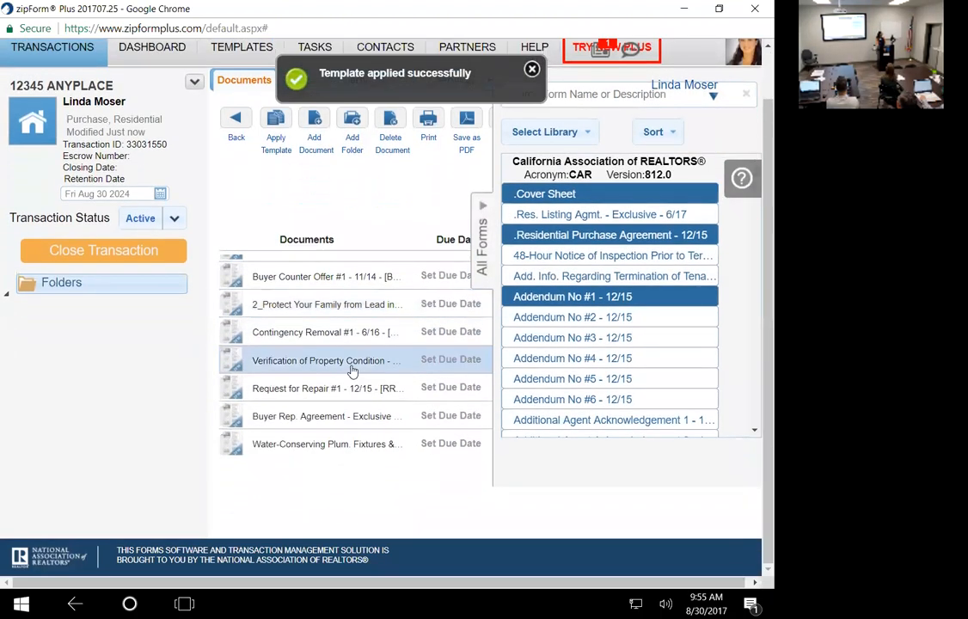
scroll(351, 367, "up", 10)
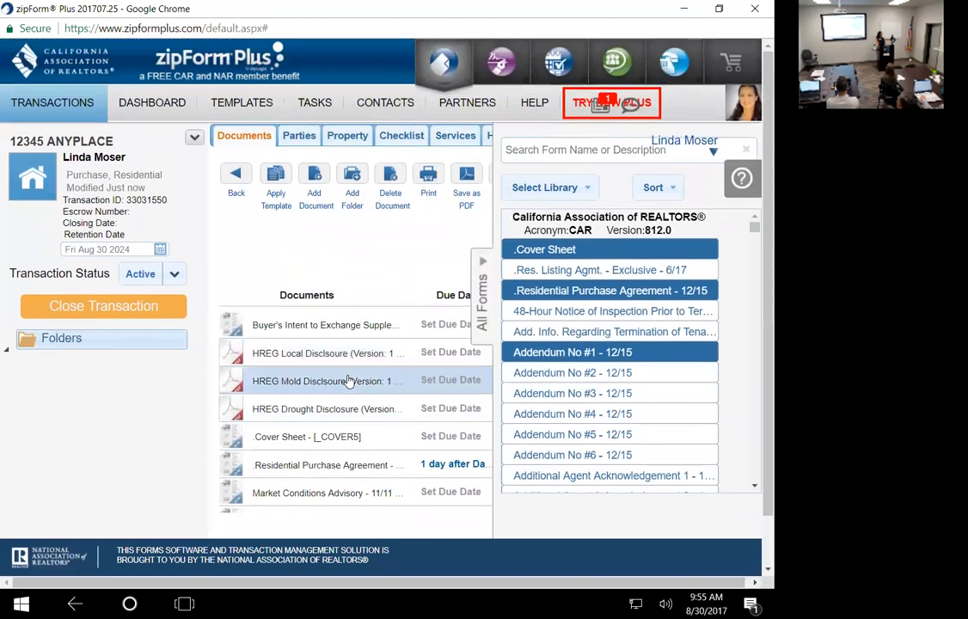
scroll(344, 386, "down", 3)
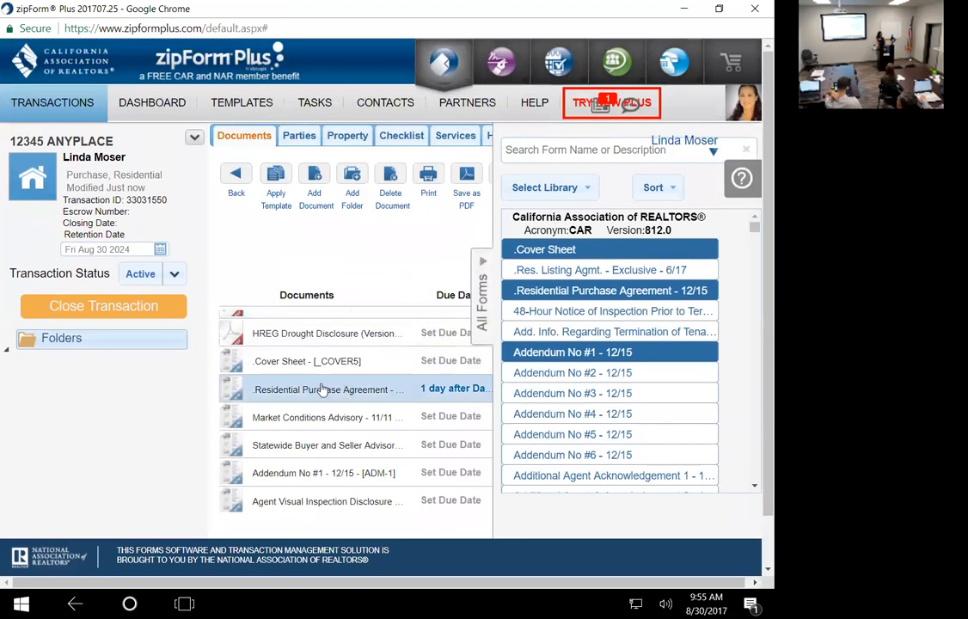
double_click(323, 390)
scroll(312, 370, "up", 1)
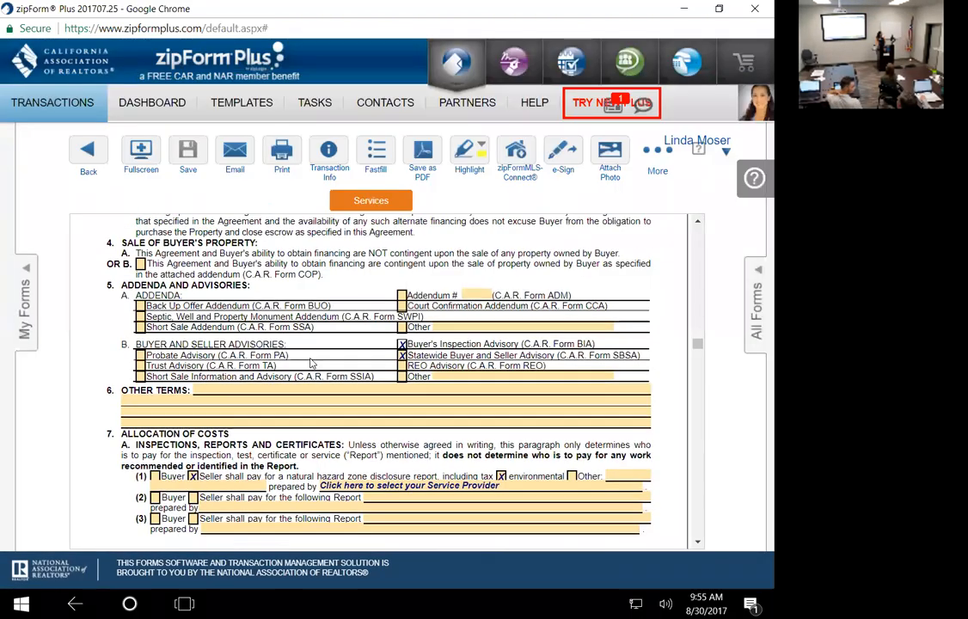
scroll(285, 388, "up", 20)
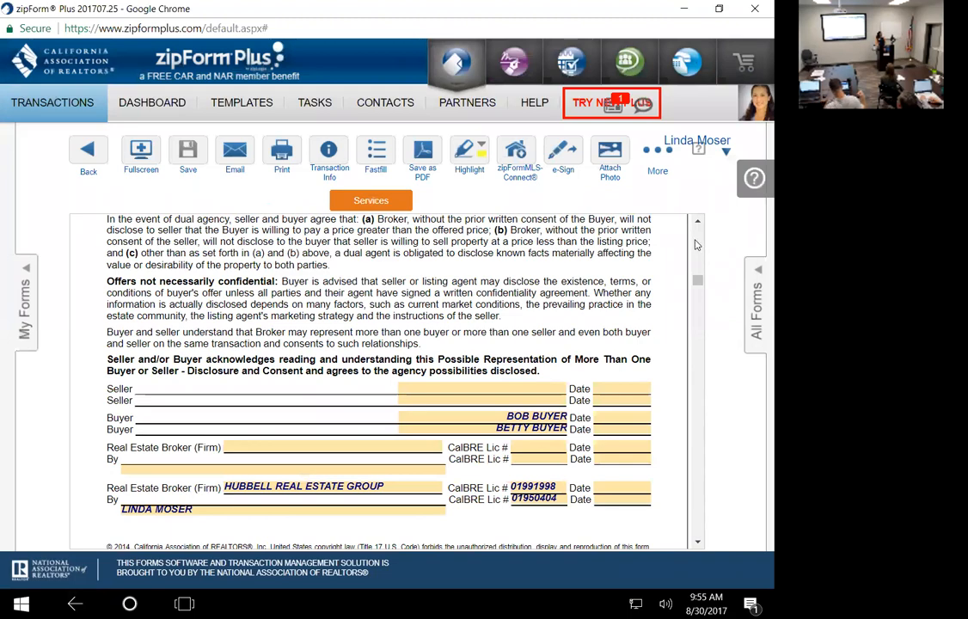
scroll(697, 245, "up", 15)
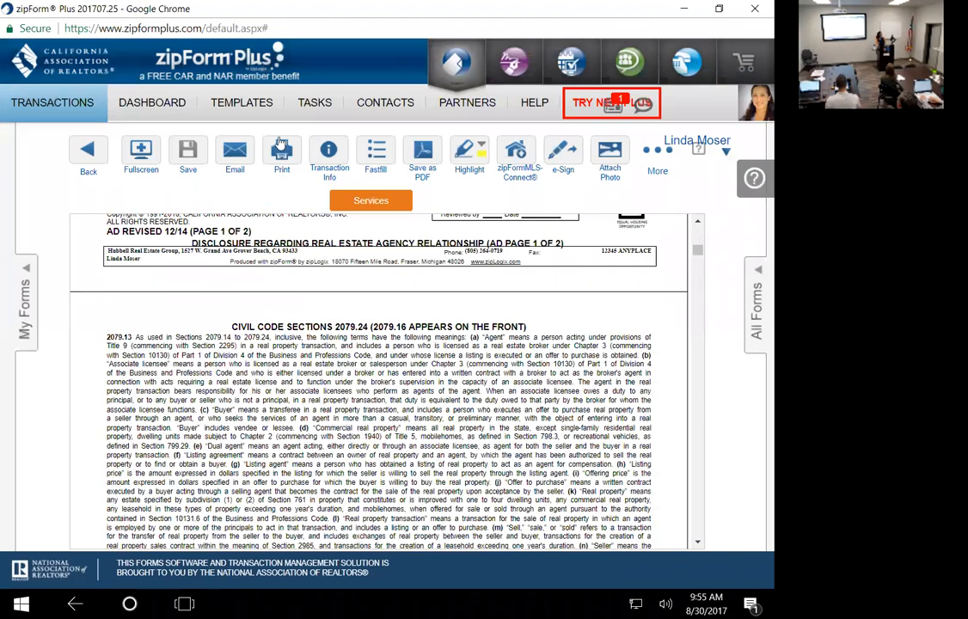
- View the purchase agreement full screen, examine its pages through the Wire Fraud Advisory and leave the full-screen view
left_click(147, 149)
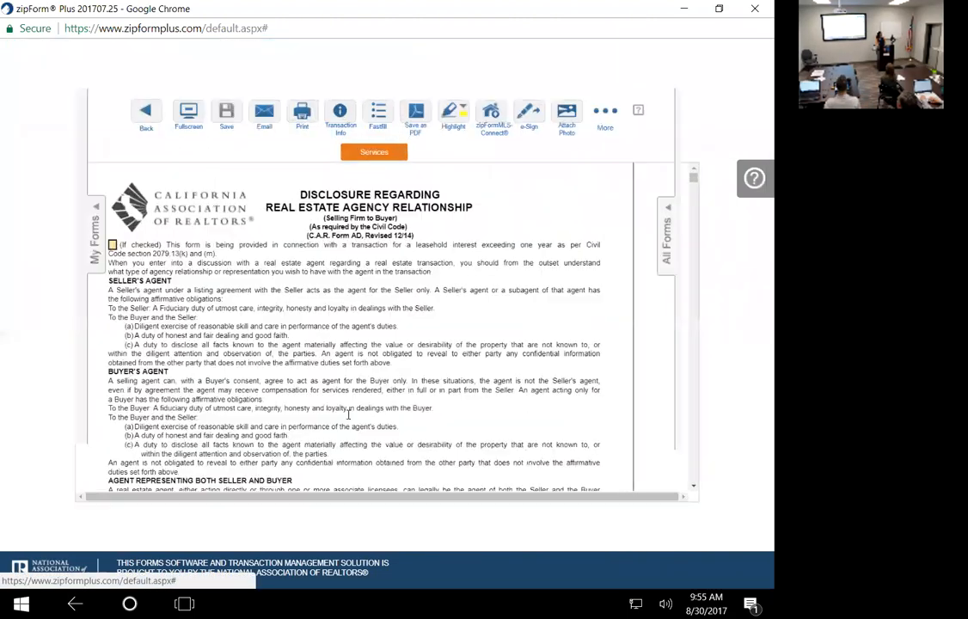
scroll(335, 404, "down", 5)
scroll(323, 398, "down", 15)
scroll(238, 392, "down", 15)
scroll(181, 399, "down", 8)
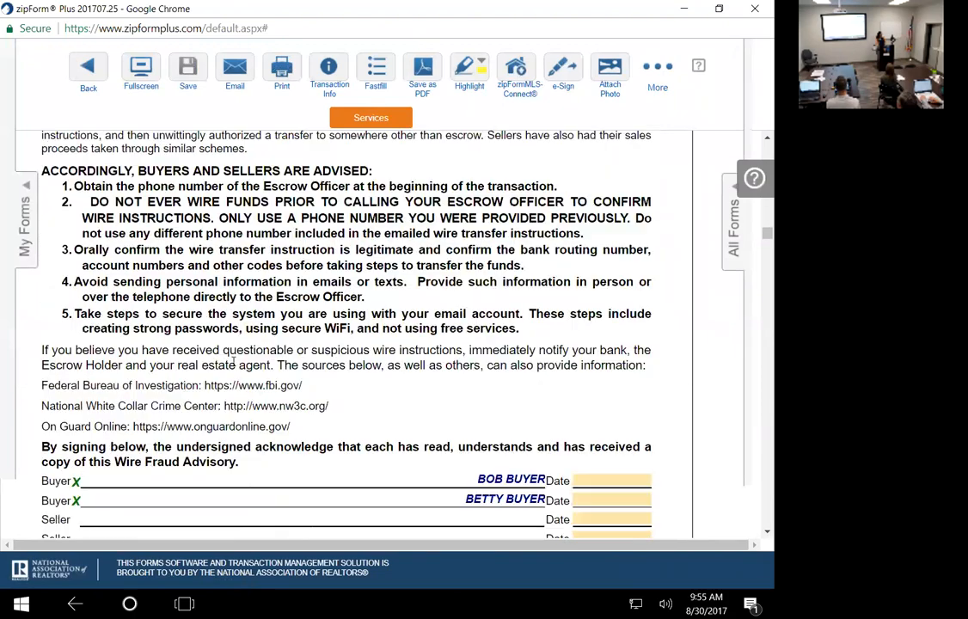
scroll(221, 381, "up", 10)
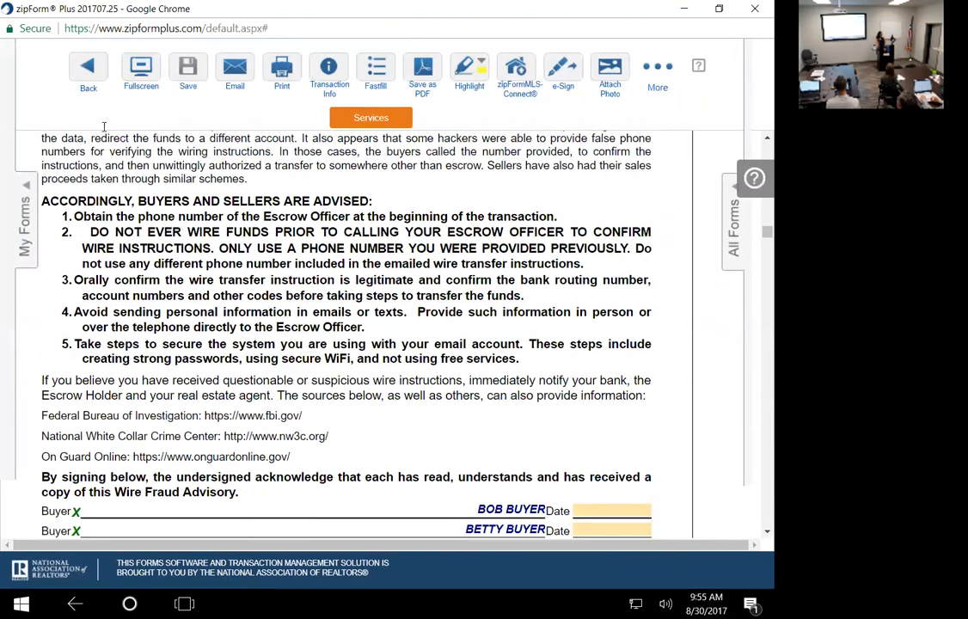
left_click(83, 72)
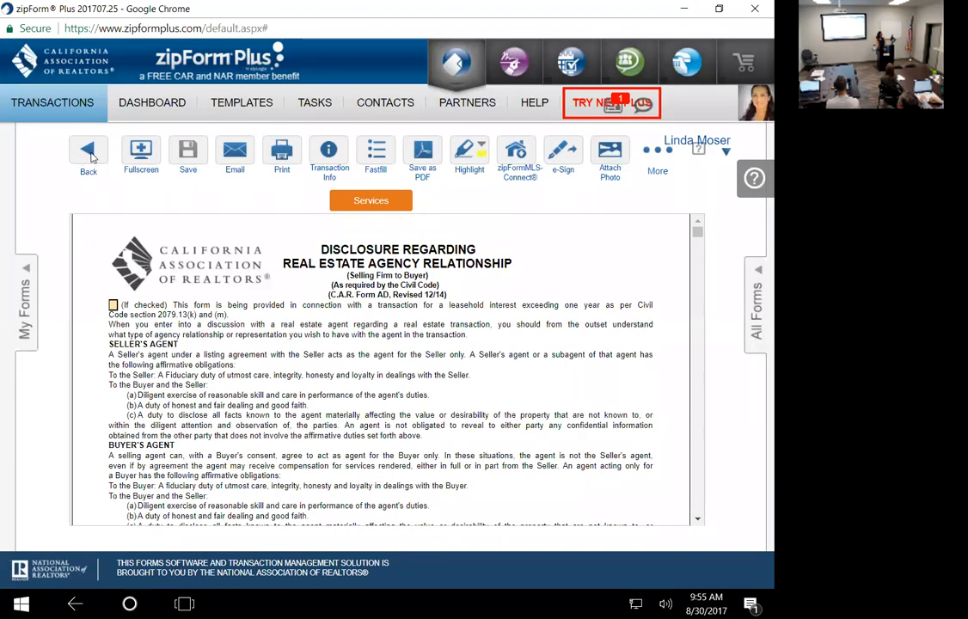
- Return to the transaction's documents, open the Cover Sheet and go to its Property Information section
left_click(90, 154)
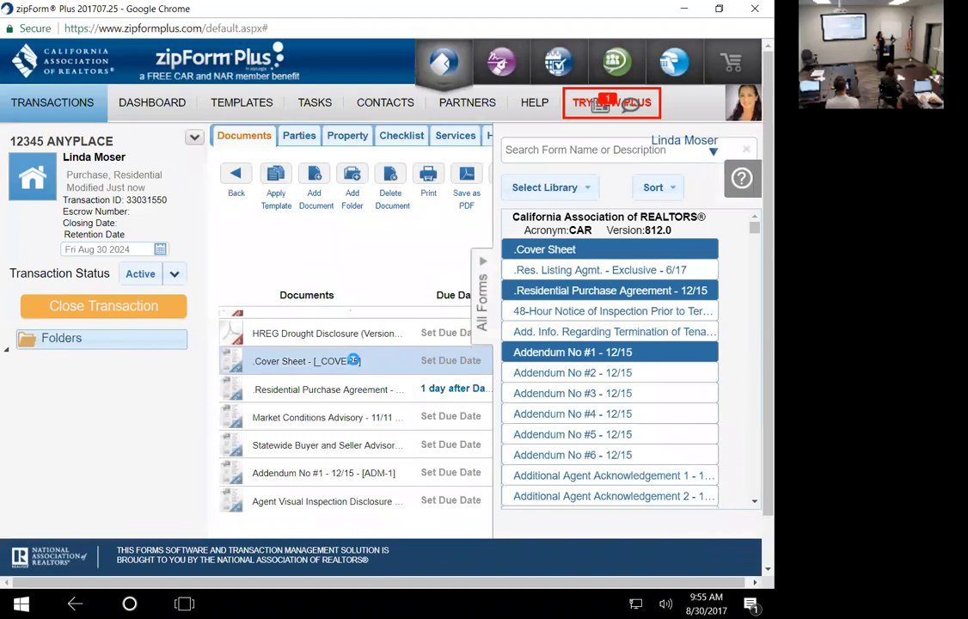
left_click(355, 363)
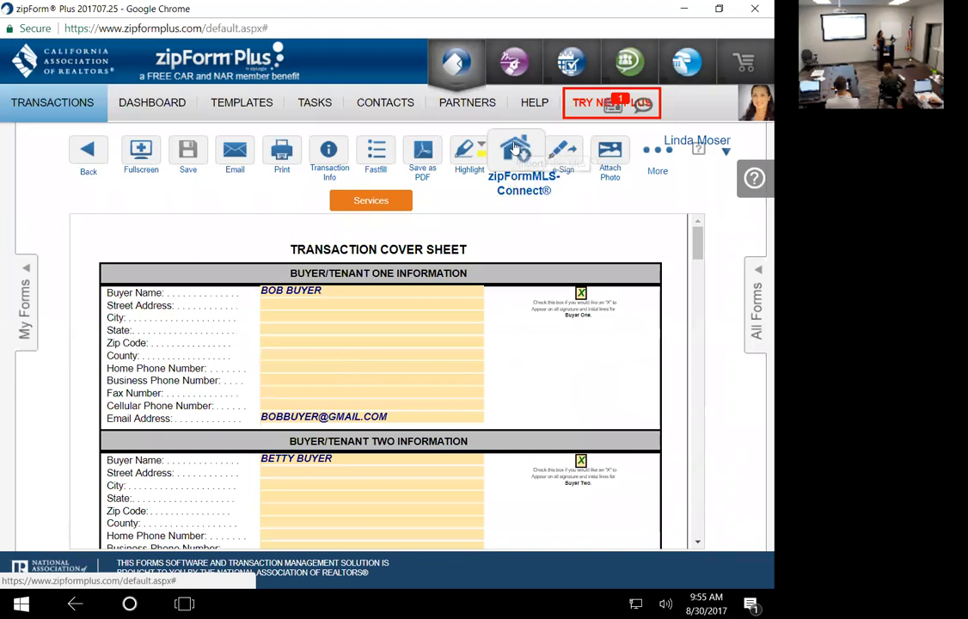
scroll(409, 399, "down", 15)
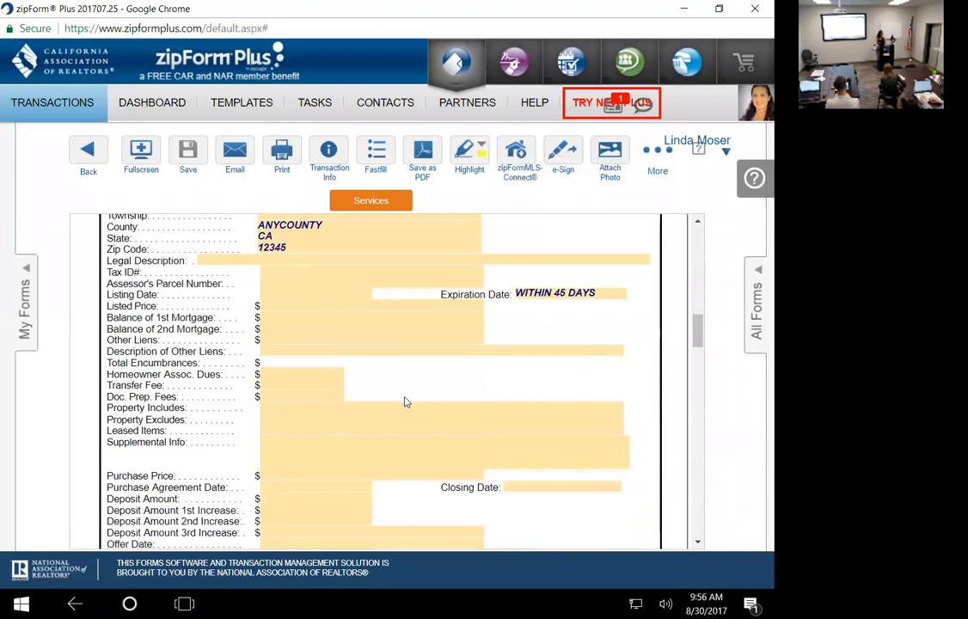
scroll(405, 402, "up", 1)
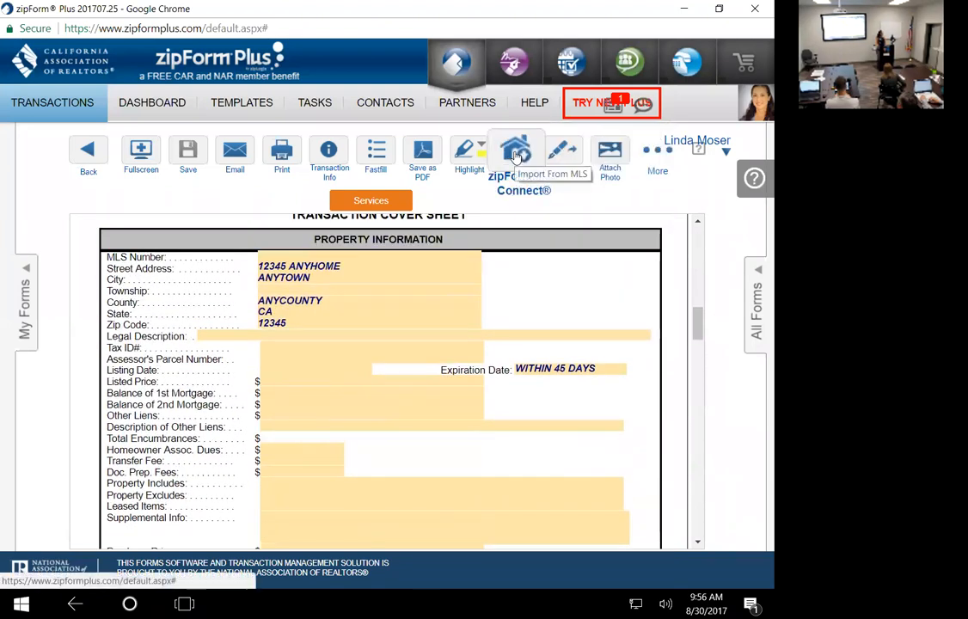
- Start an MLS import and find Residential listing PI17169372 in CRMLS1 with its property photo included
left_click(517, 156)
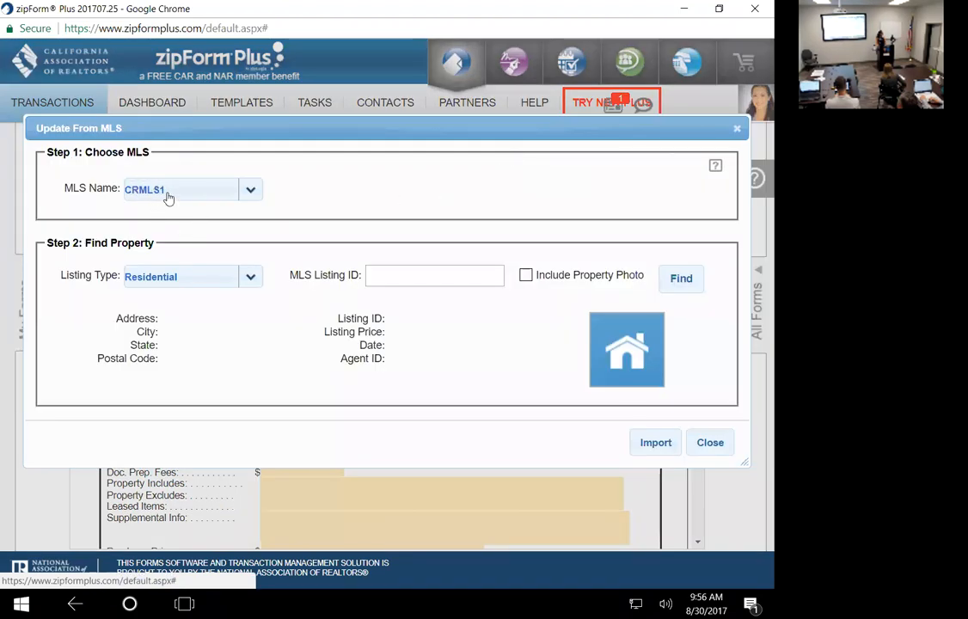
left_click(250, 189)
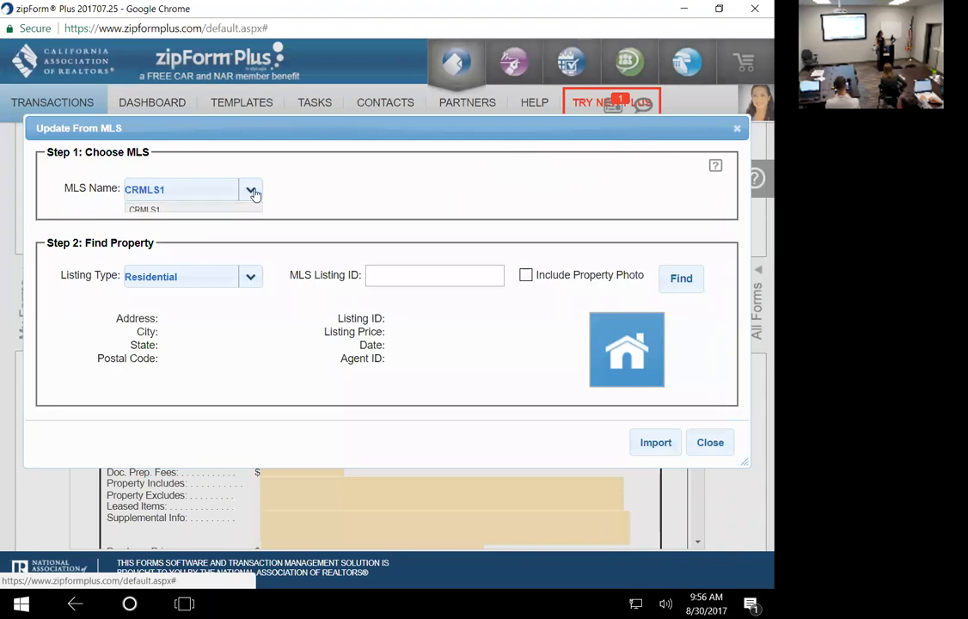
left_click(318, 184)
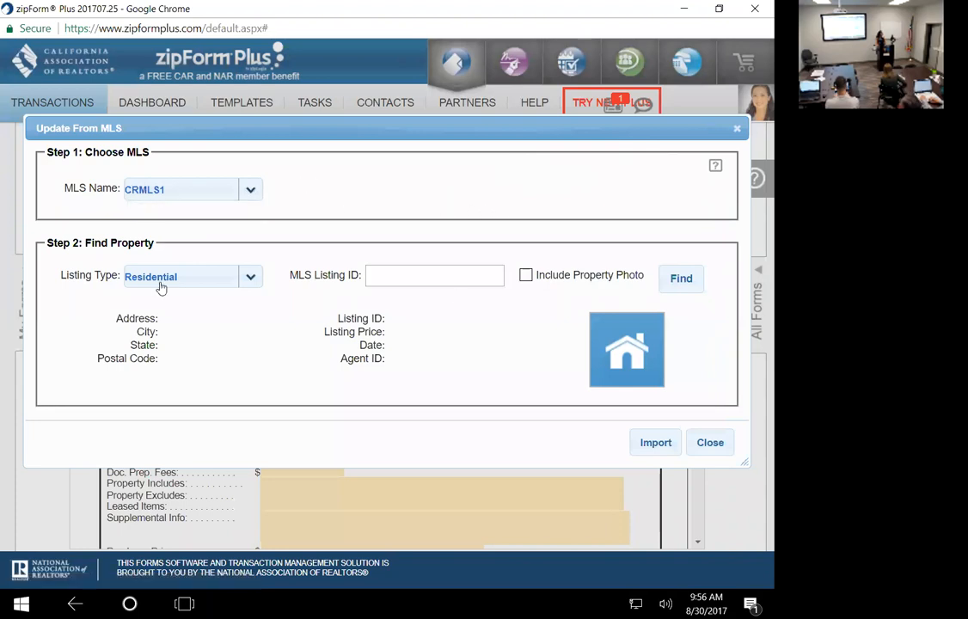
left_click(250, 280)
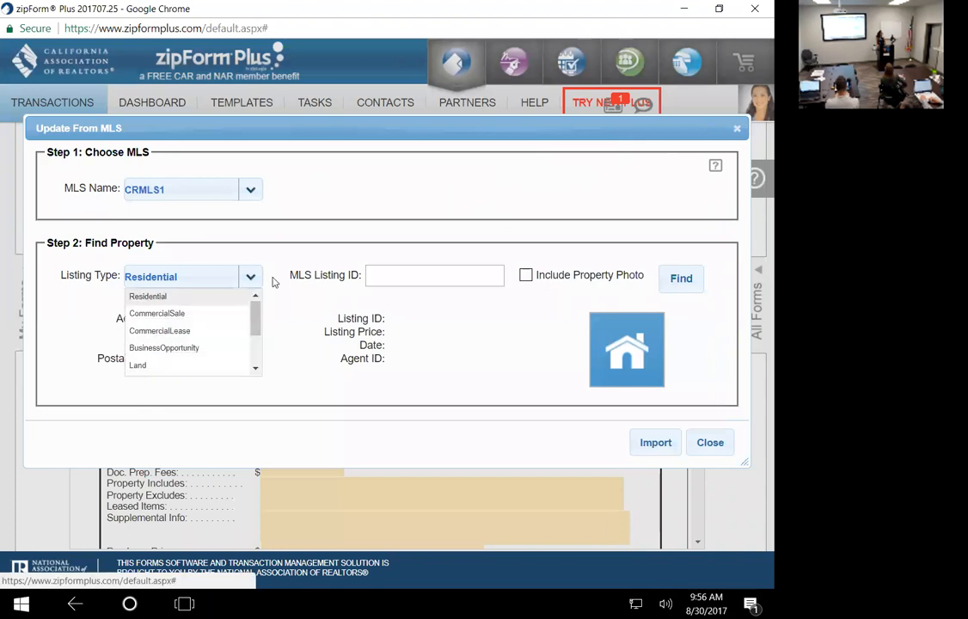
left_click(272, 282)
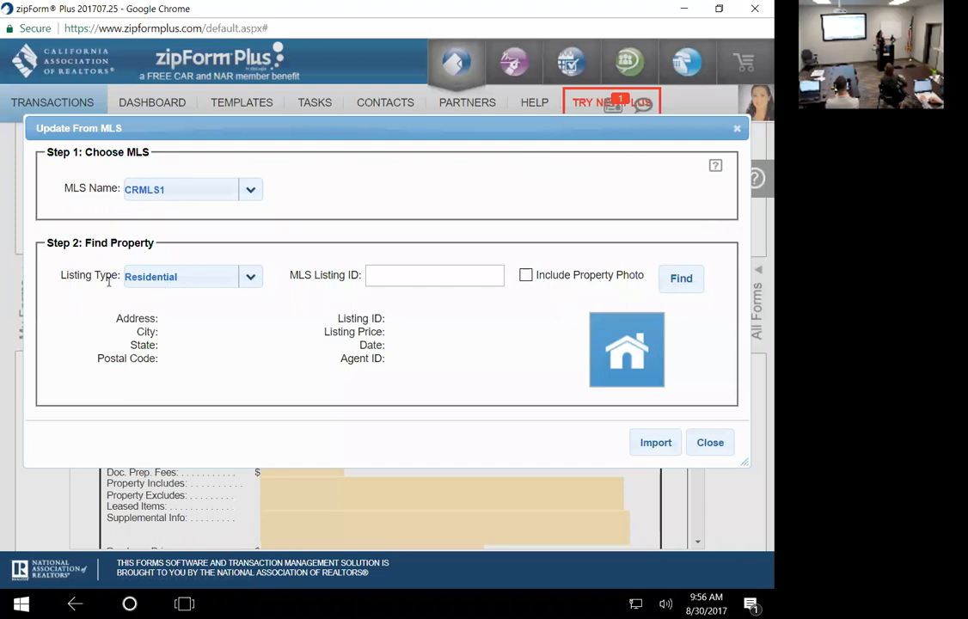
left_click(385, 281)
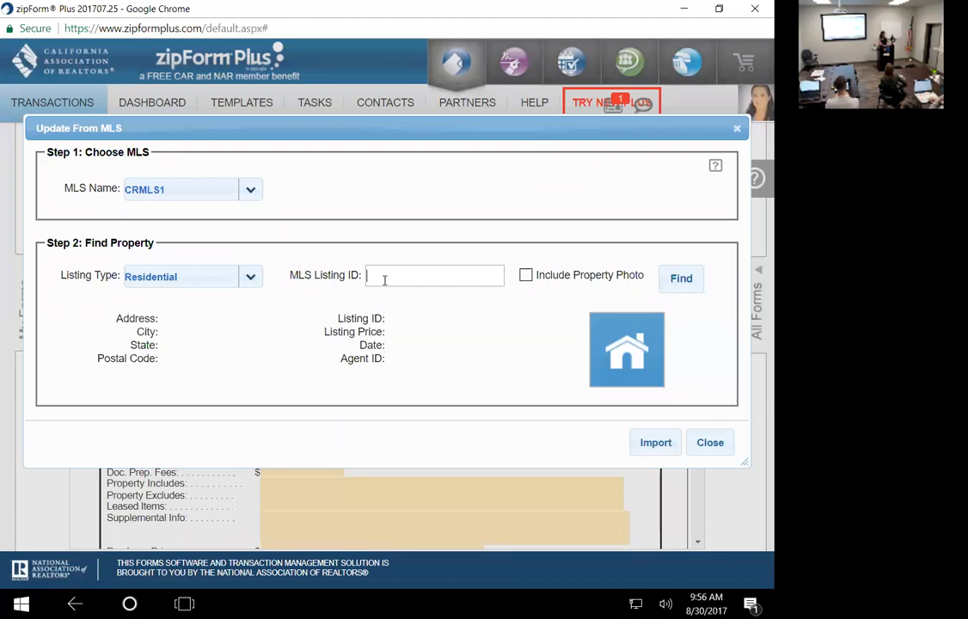
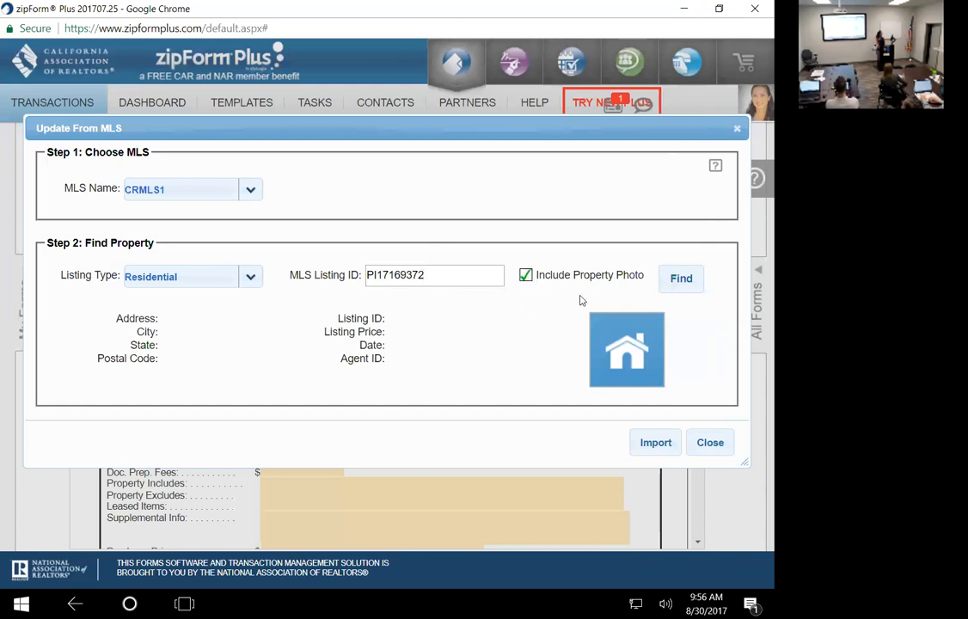
left_click(680, 279)
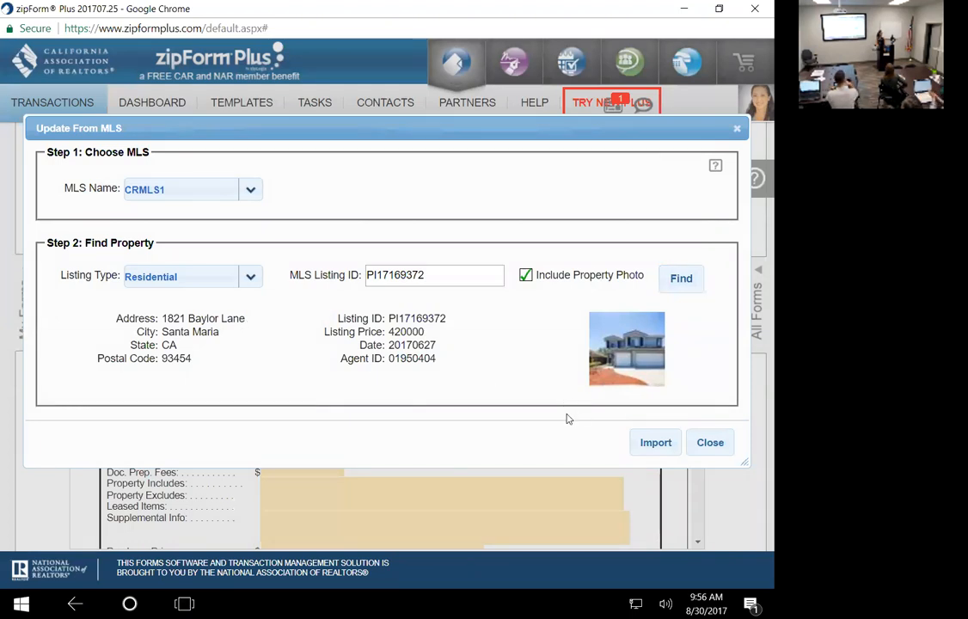
- Import the found listing, replacing existing data, and review the Cover Sheet's property and escrow sections
left_click(660, 445)
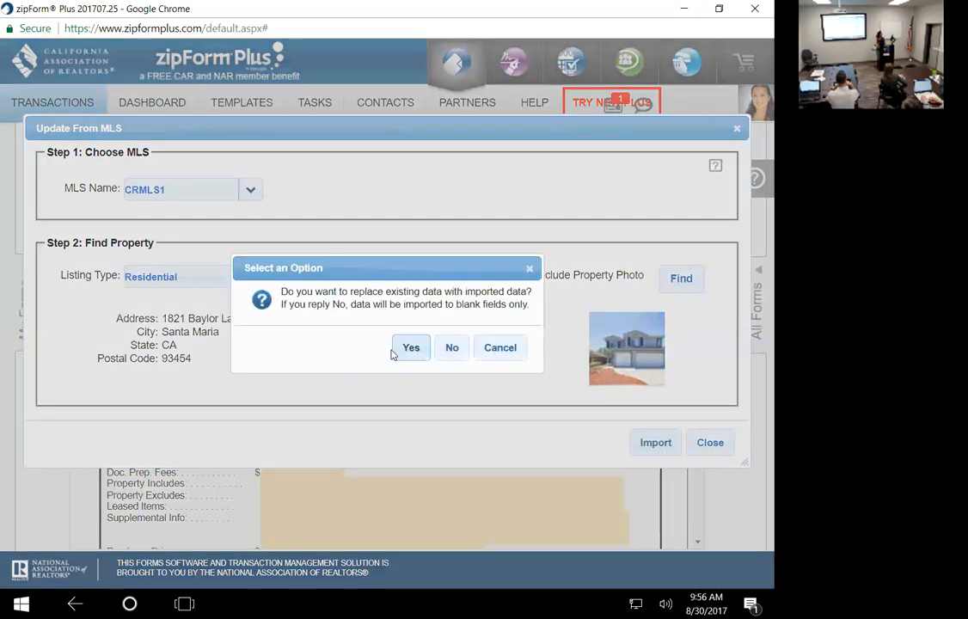
left_click(411, 349)
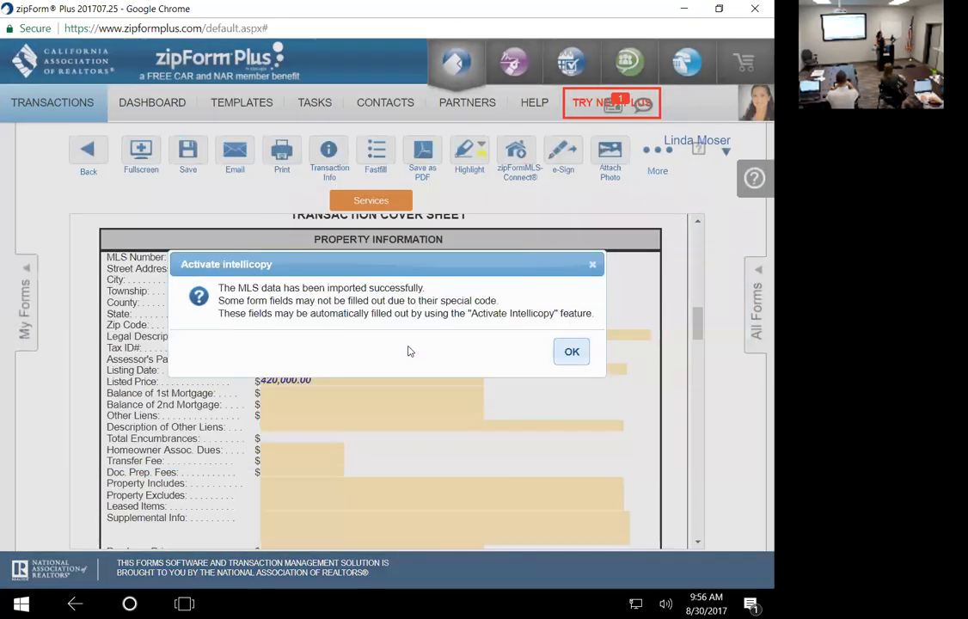
left_click(581, 353)
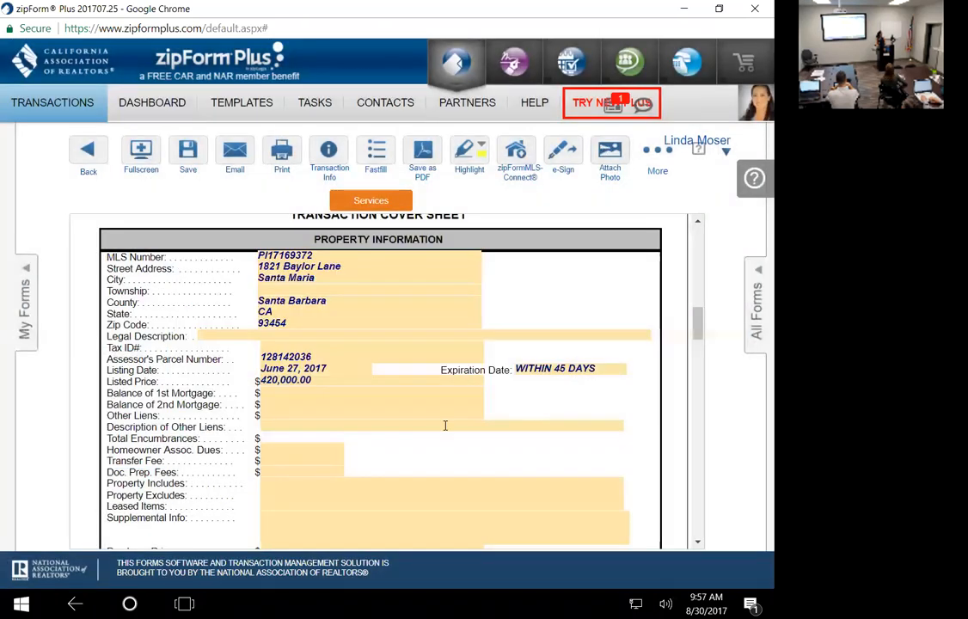
scroll(369, 370, "up", 2)
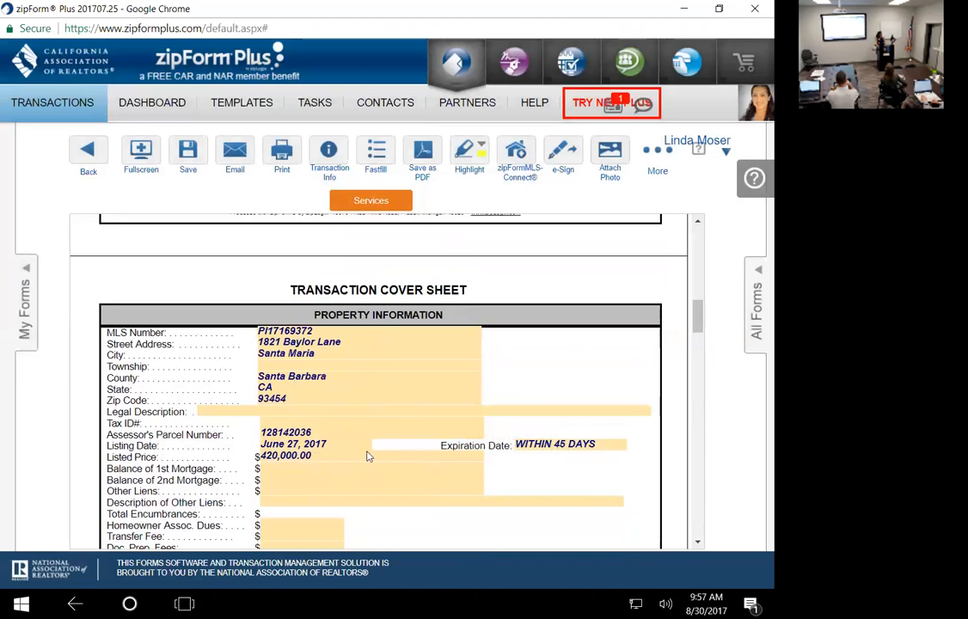
scroll(366, 455, "down", 12)
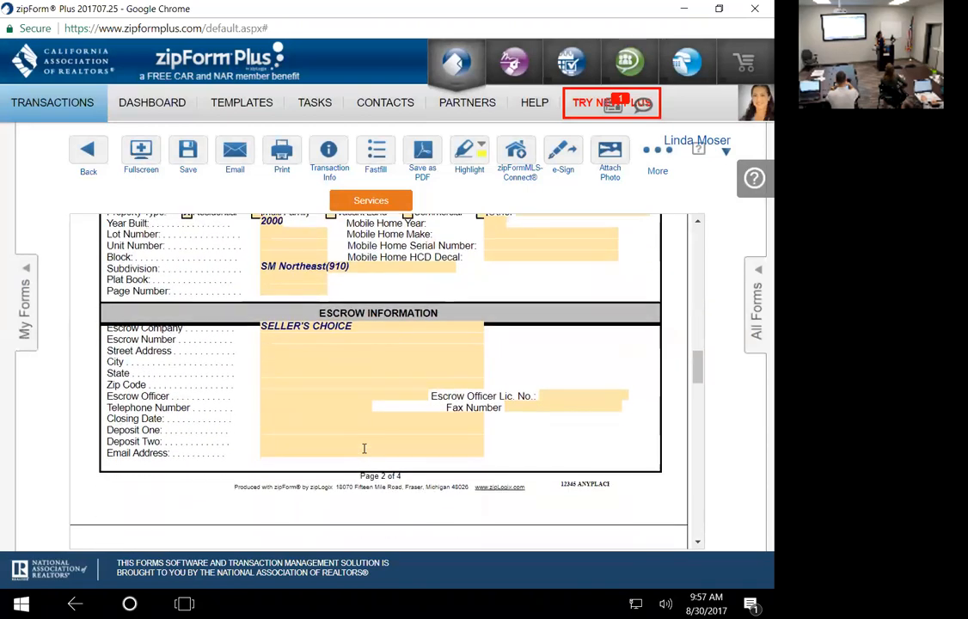
scroll(363, 445, "up", 14)
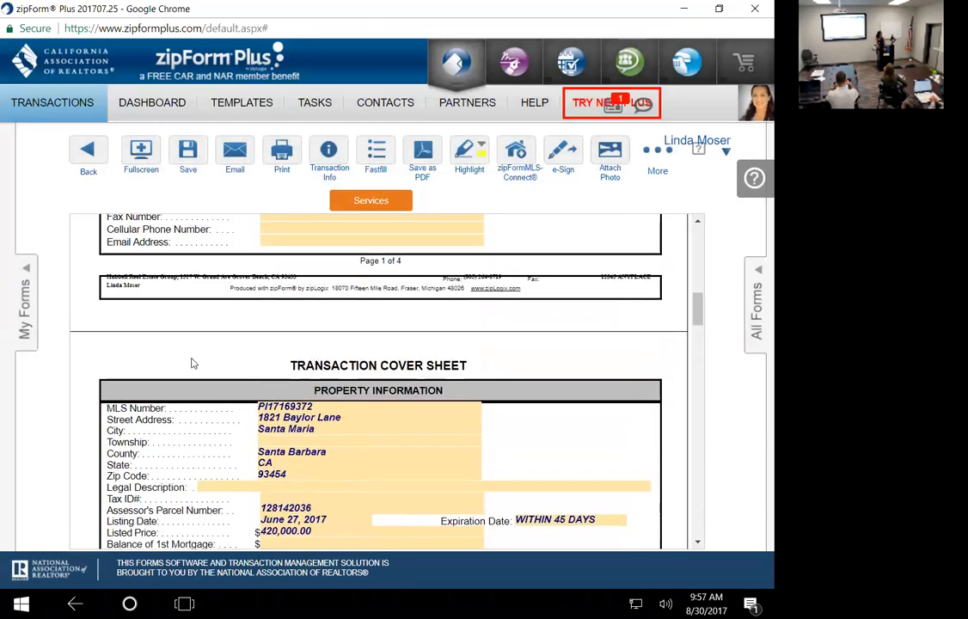
- Open the Residential Purchase Agreement full screen and examine the disclosures, Wire Fraud Advisory and first page of the agreement for the imported property data
left_click(86, 161)
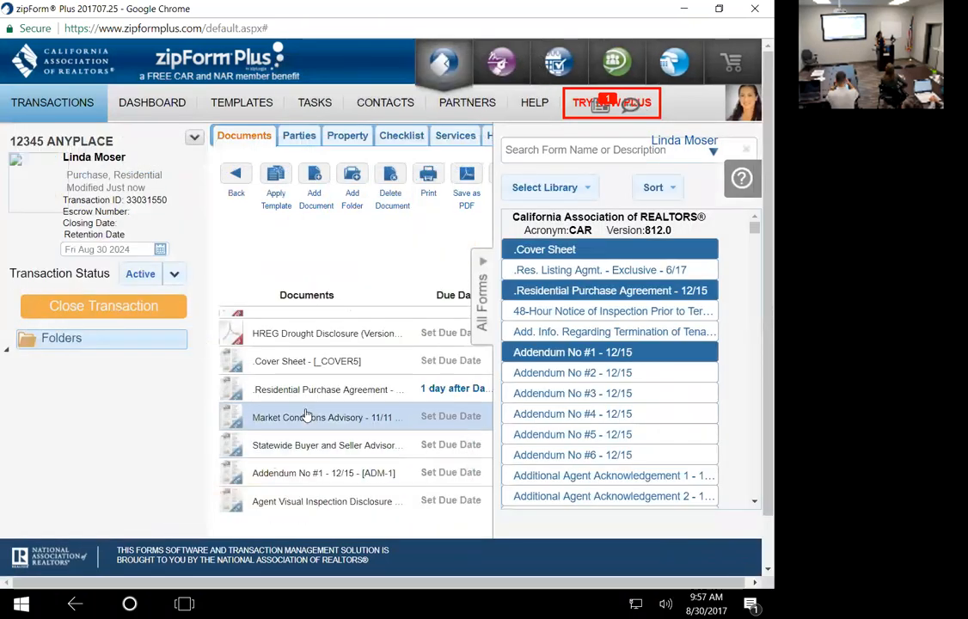
double_click(335, 389)
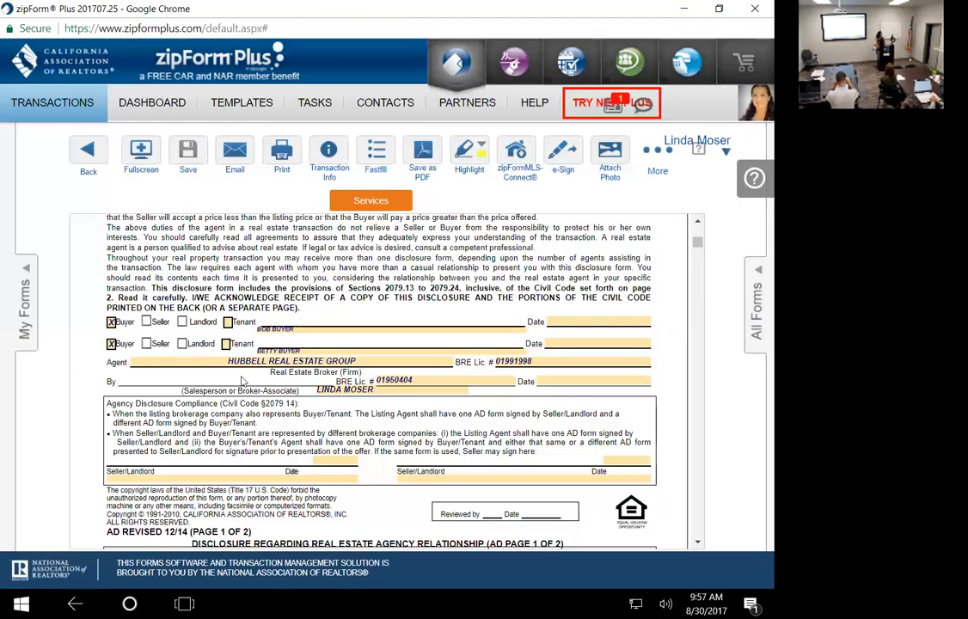
left_click(142, 161)
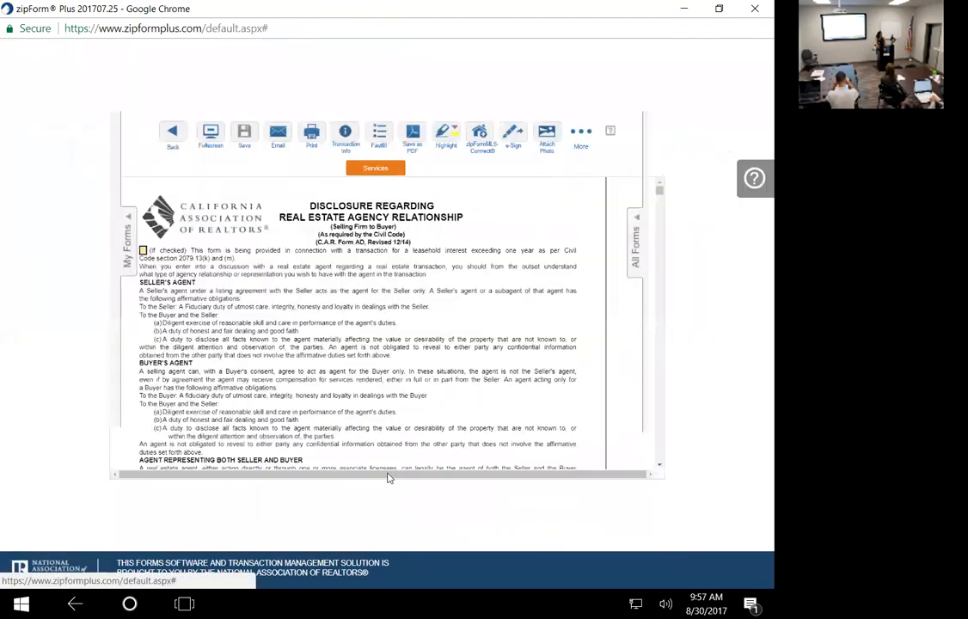
scroll(361, 481, "down", 10)
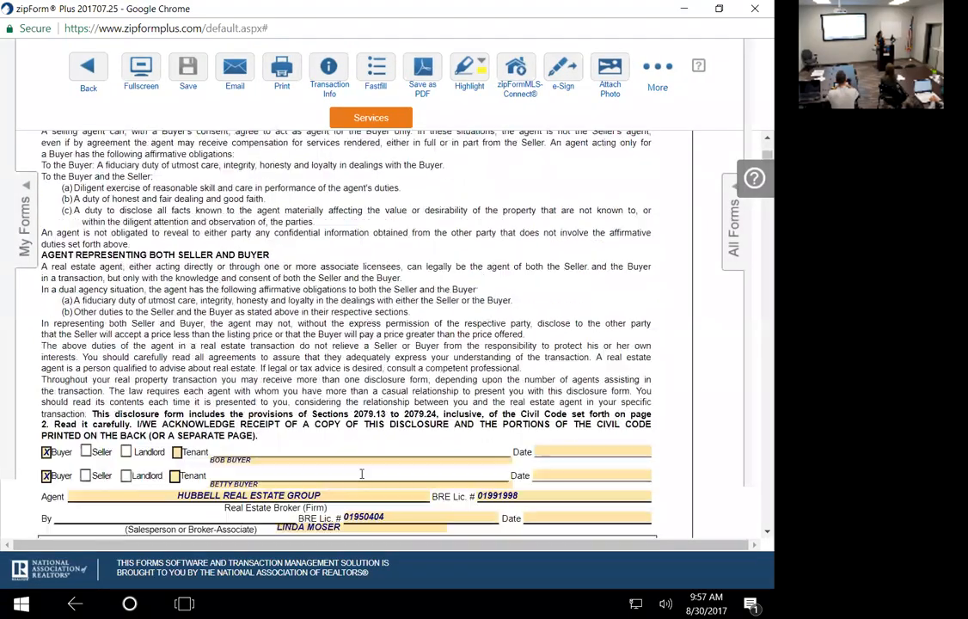
scroll(365, 471, "down", 10)
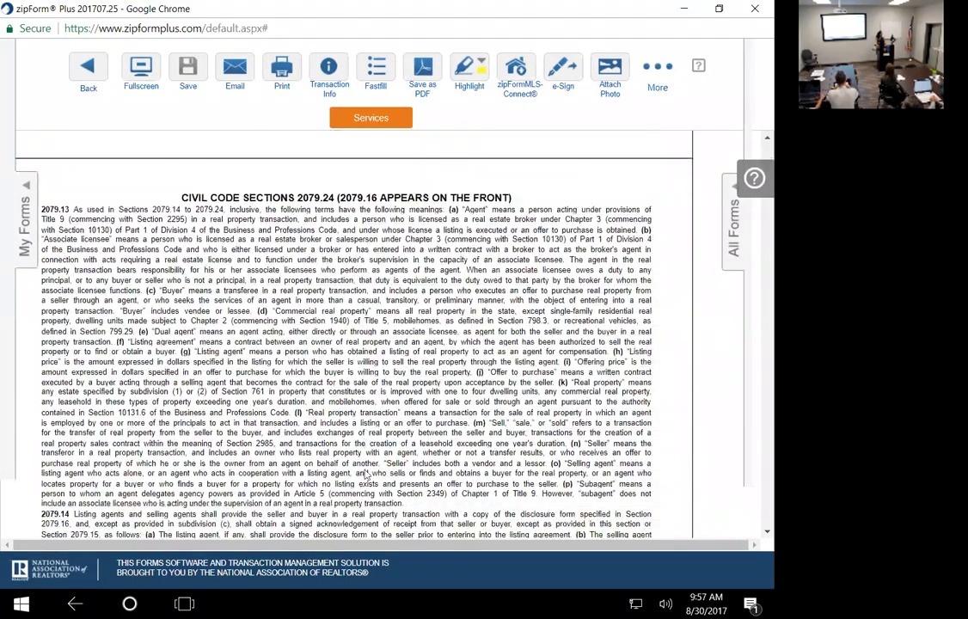
scroll(371, 463, "down", 10)
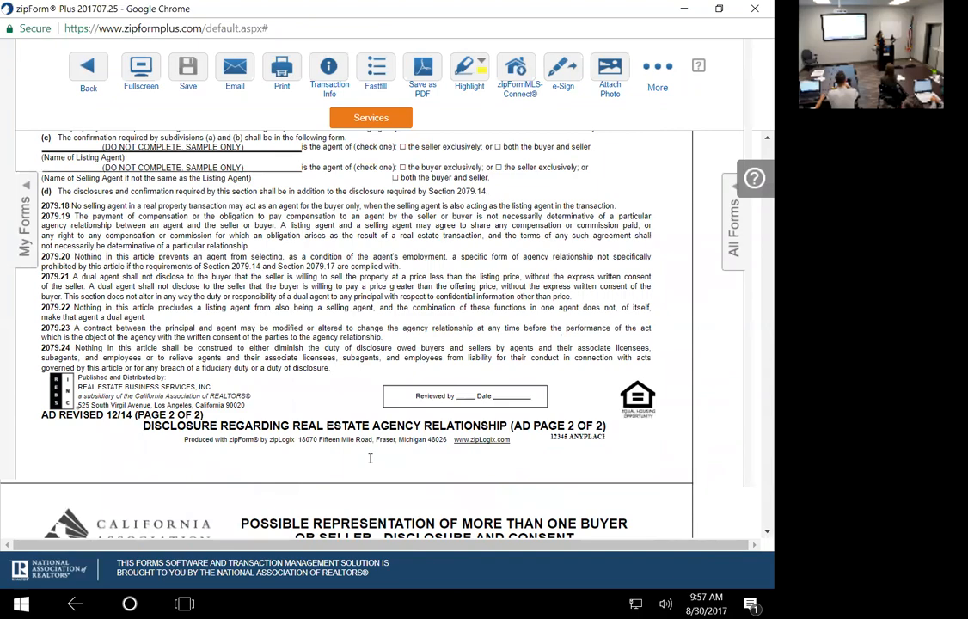
scroll(370, 463, "down", 10)
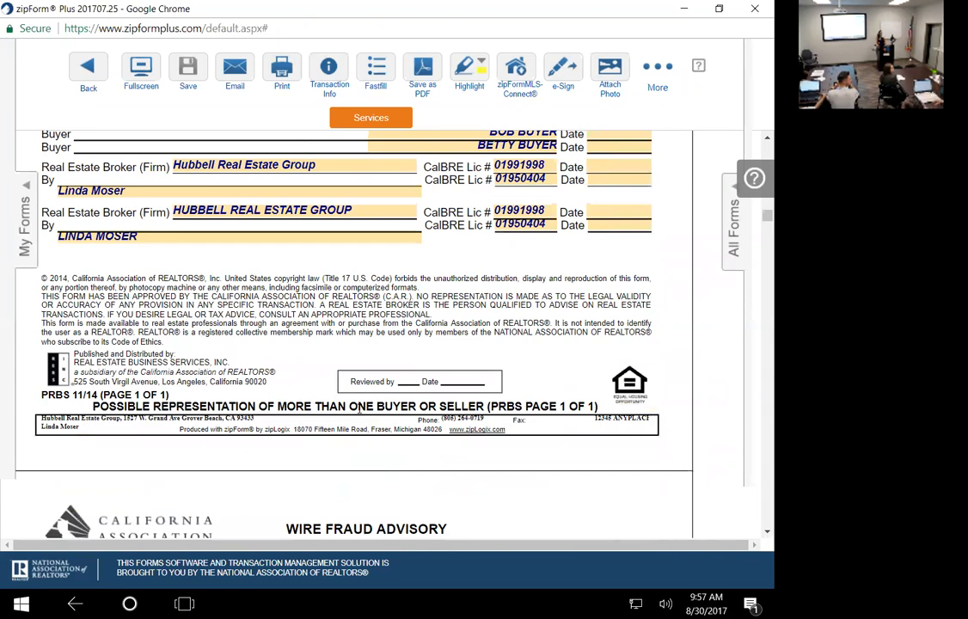
scroll(359, 410, "down", 5)
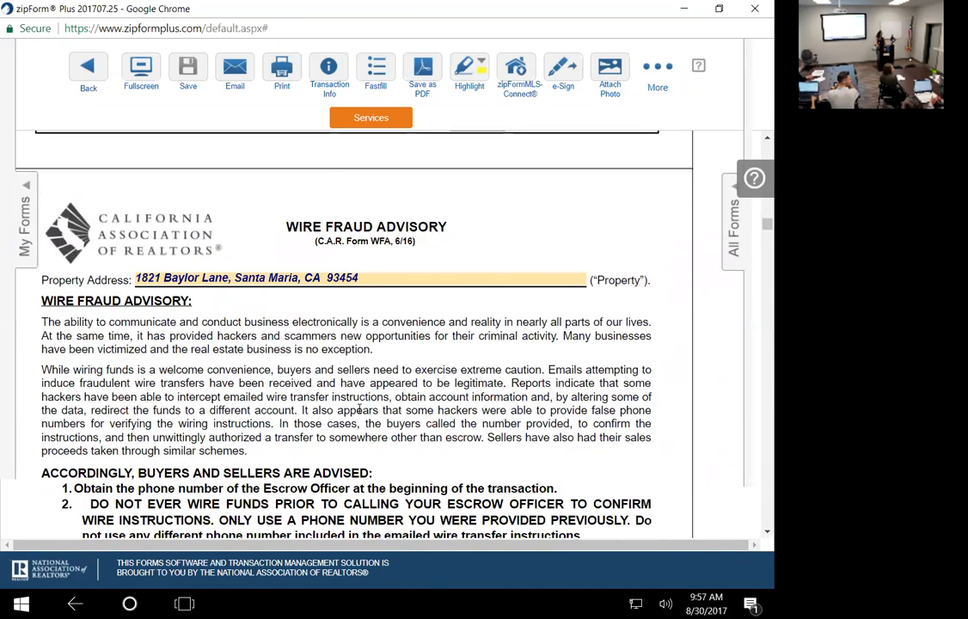
scroll(360, 409, "down", 4)
scroll(360, 410, "down", 10)
scroll(359, 412, "down", 1)
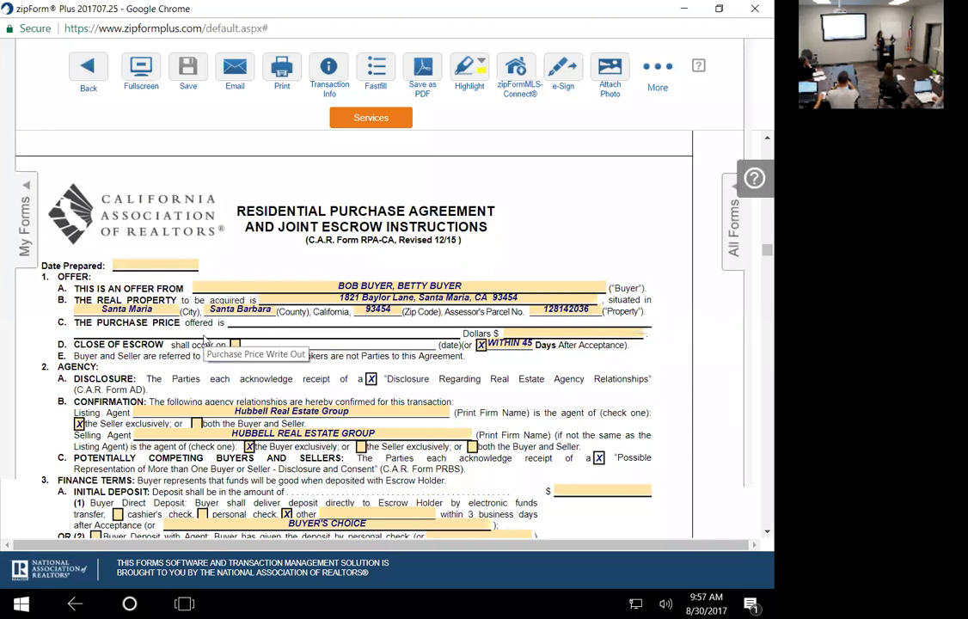
scroll(204, 340, "down", 1)
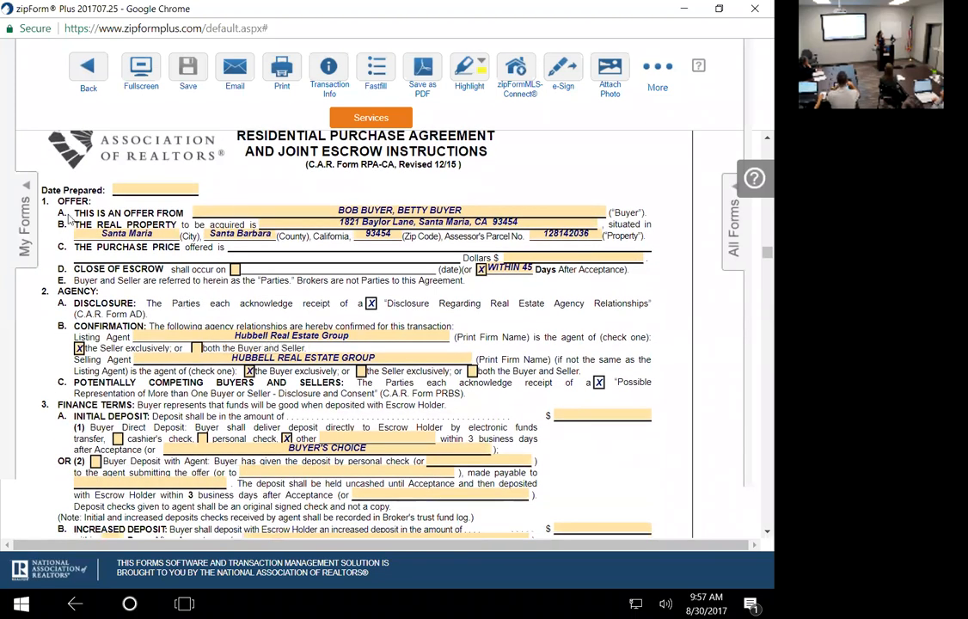
- Set the purchase agreement's Date Prepared to 08/30/2017
right_click(150, 186)
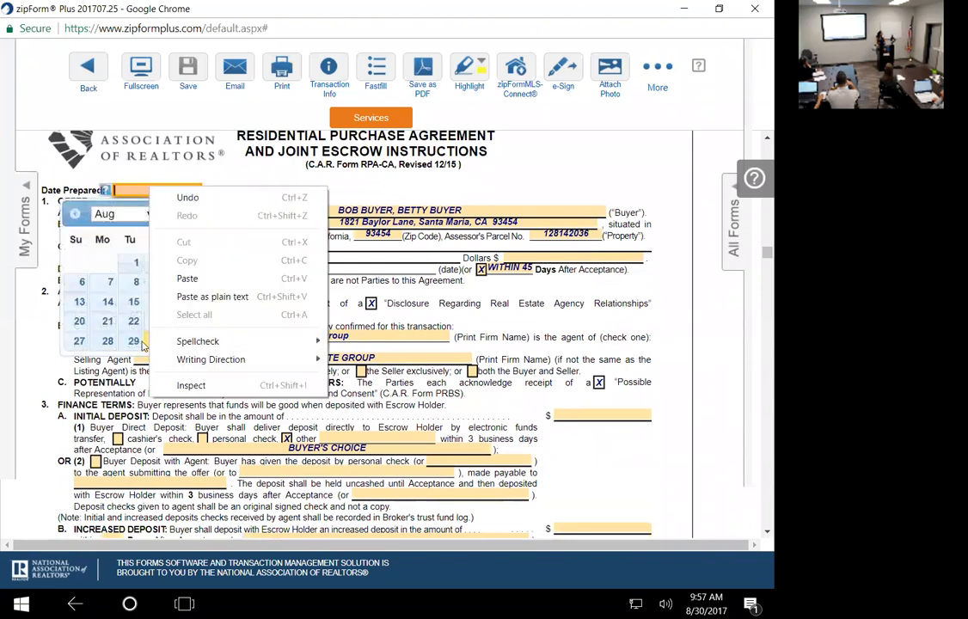
left_click(145, 342)
left_click(146, 188)
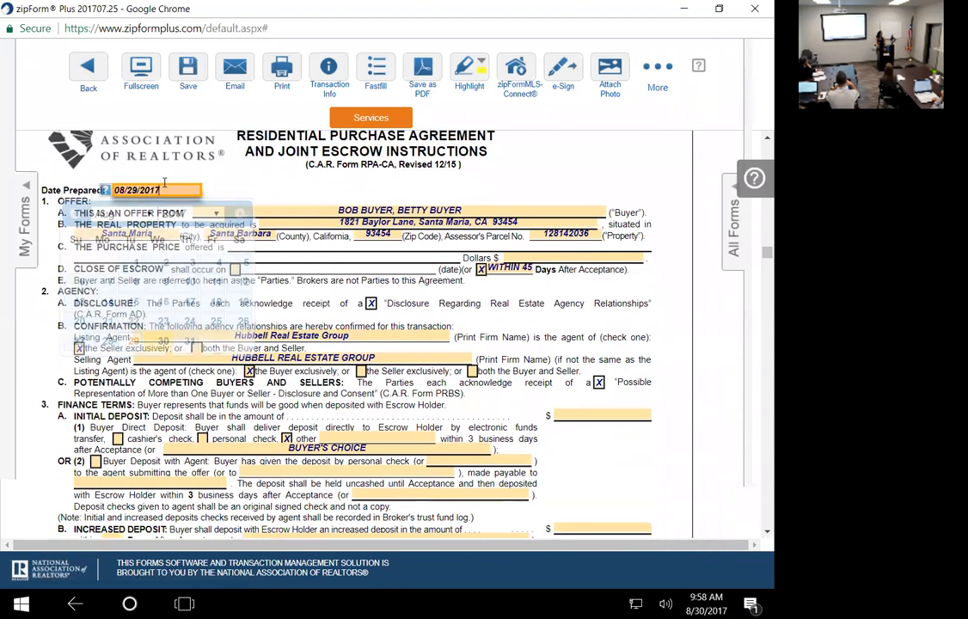
left_click(163, 340)
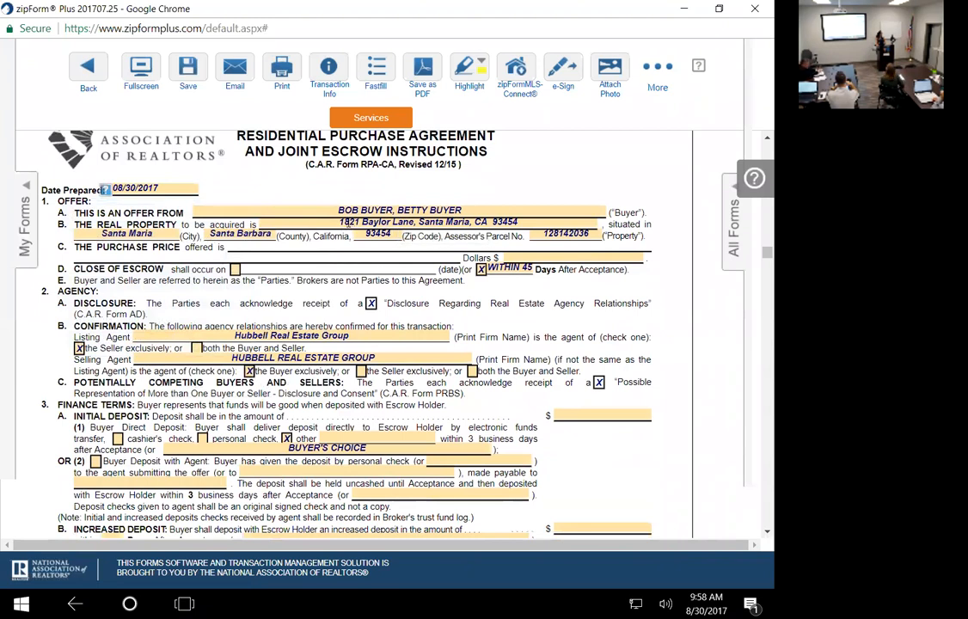
- View the property information behind the agreement's real property address field, then close it
left_click(350, 224)
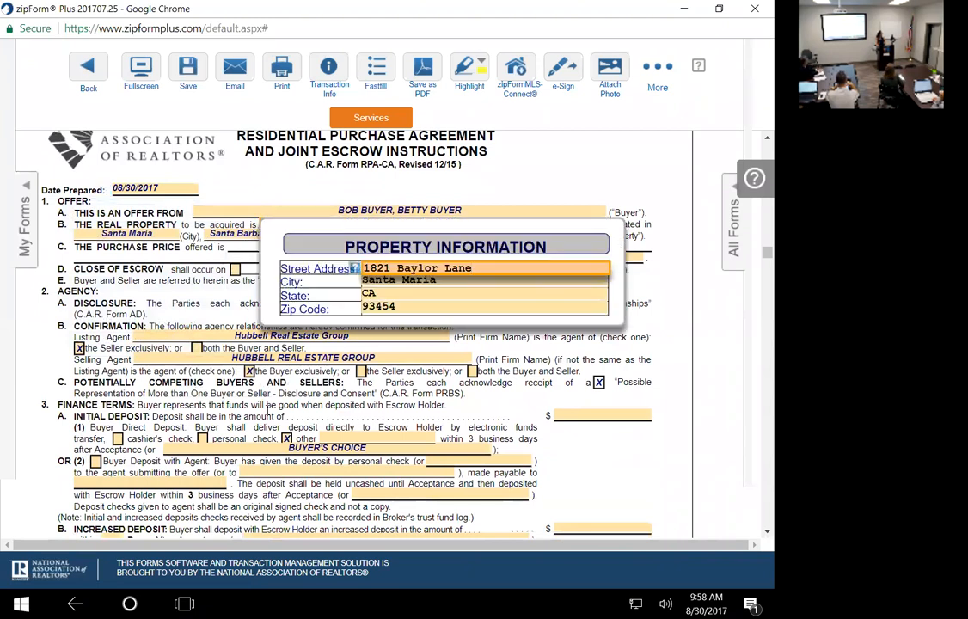
left_click(234, 355)
scroll(129, 198, "up", 1)
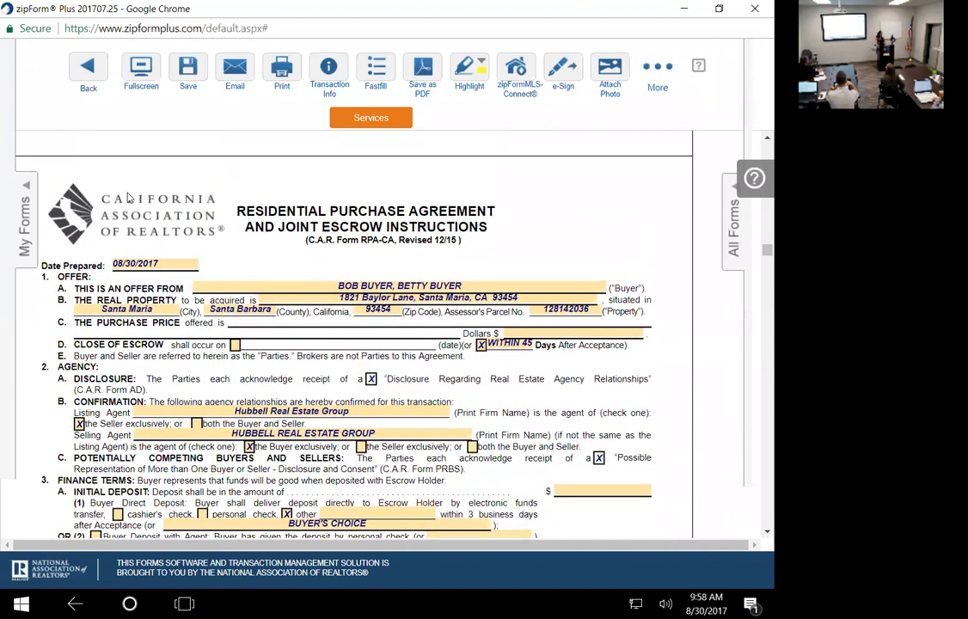
- Return to the transaction's documents, open the Cover Sheet and convert the property's street address to all capitals
left_click(85, 67)
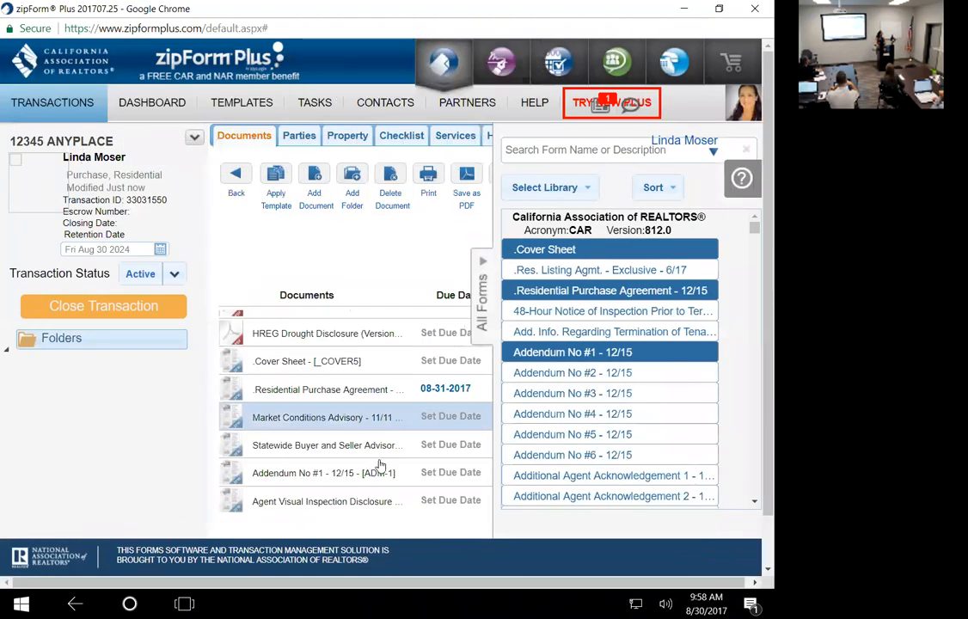
left_click(339, 361)
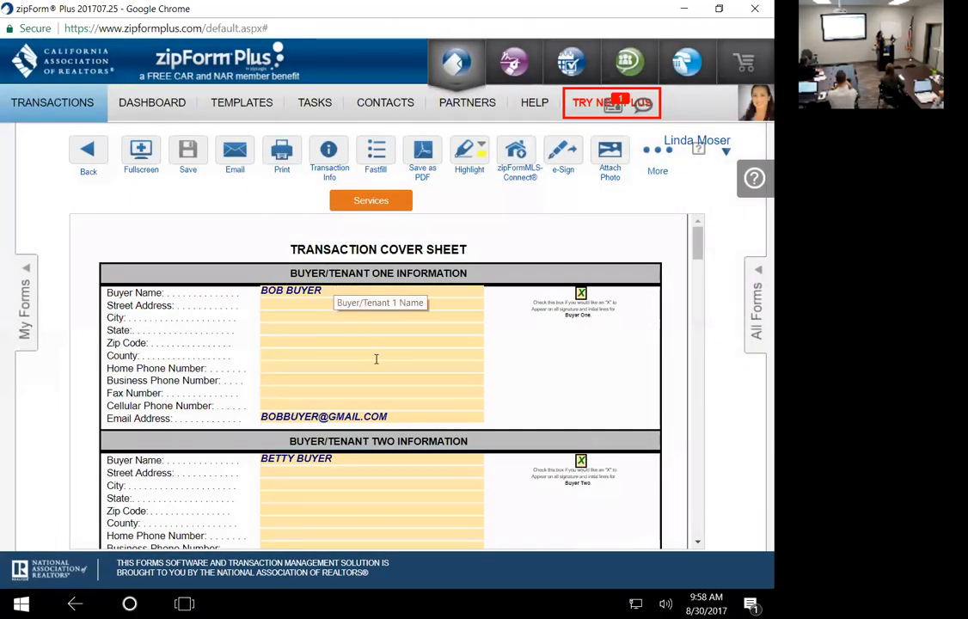
scroll(376, 359, "down", 7)
scroll(375, 363, "down", 3)
left_click(312, 343)
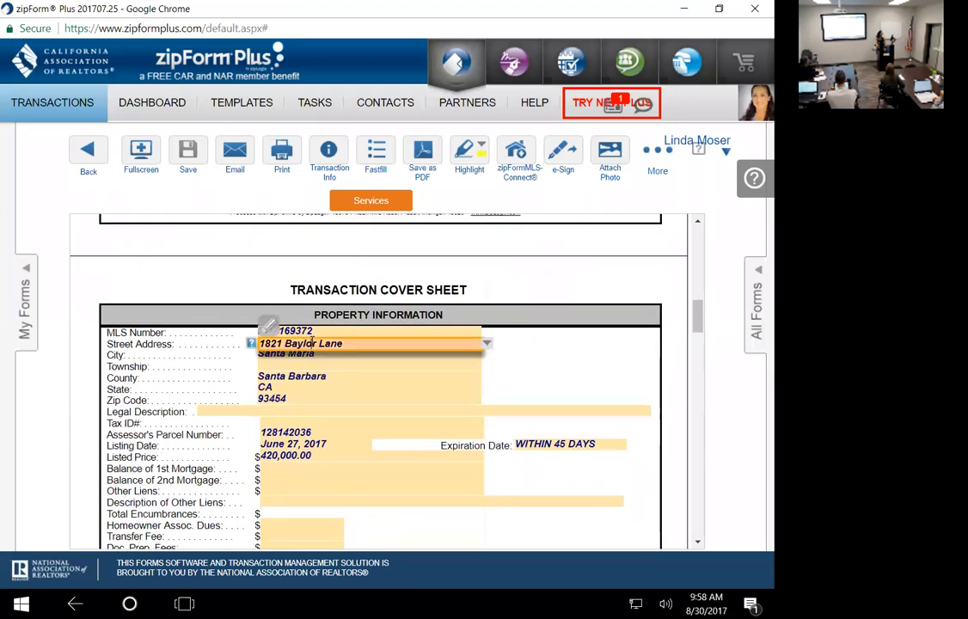
left_click(271, 321)
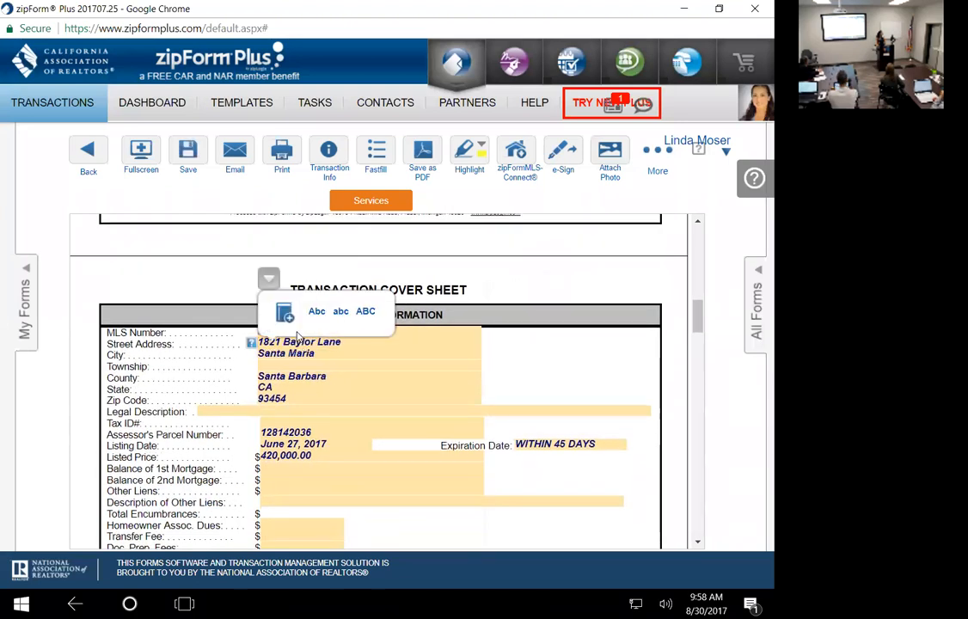
left_click(355, 346)
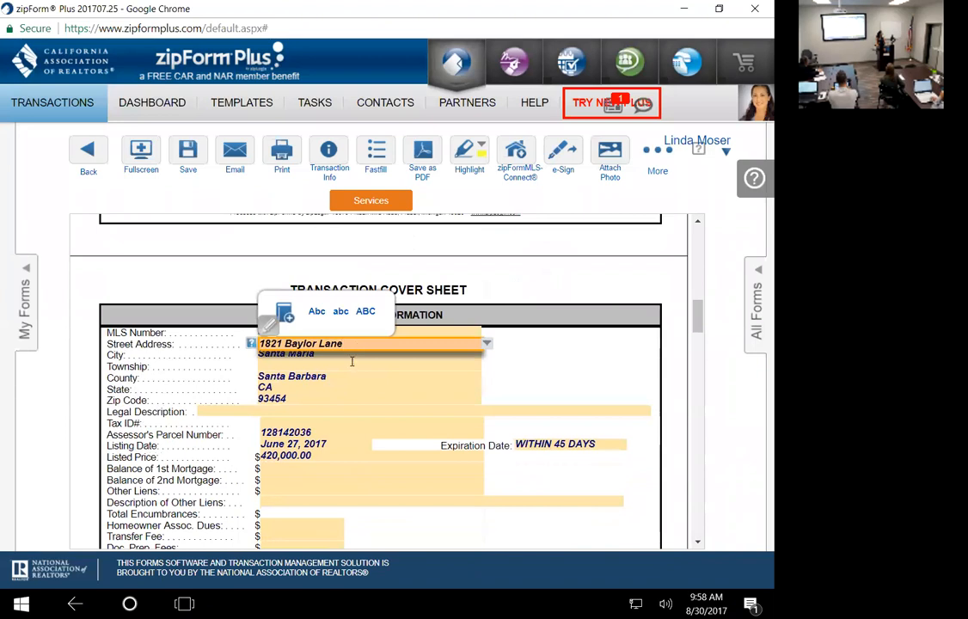
left_click(331, 389)
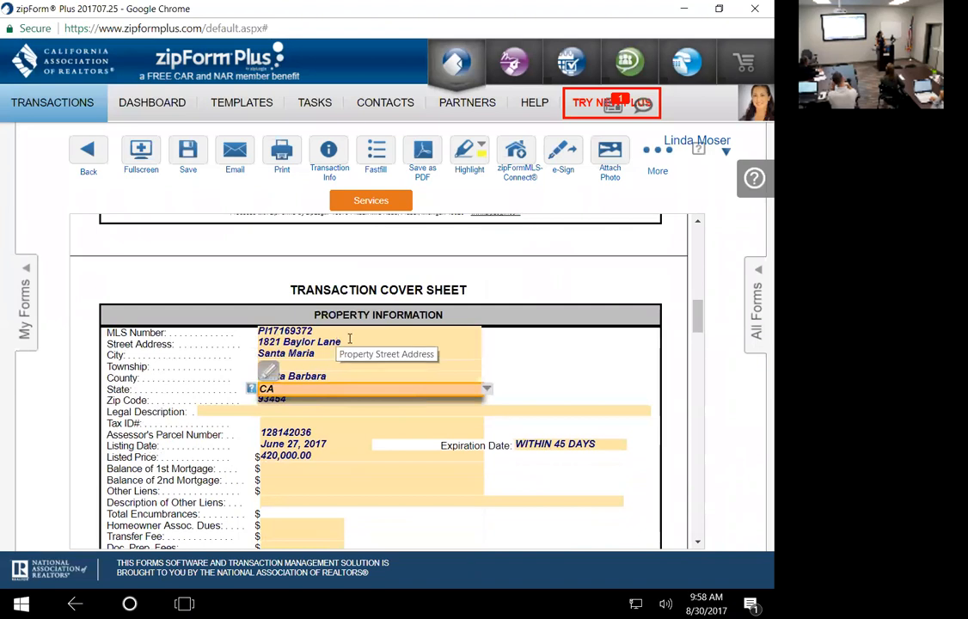
left_click(349, 341)
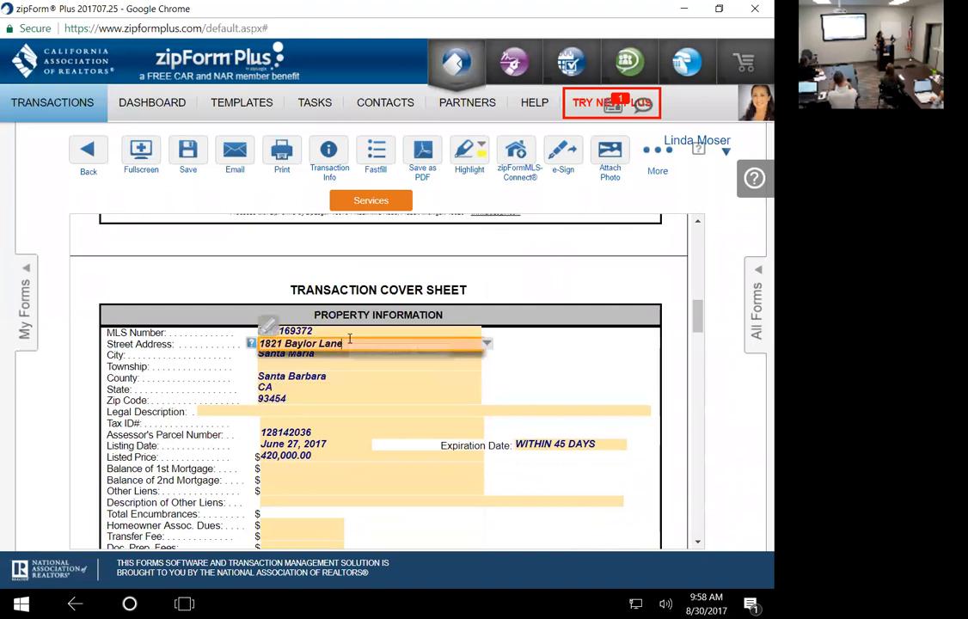
left_click(266, 324)
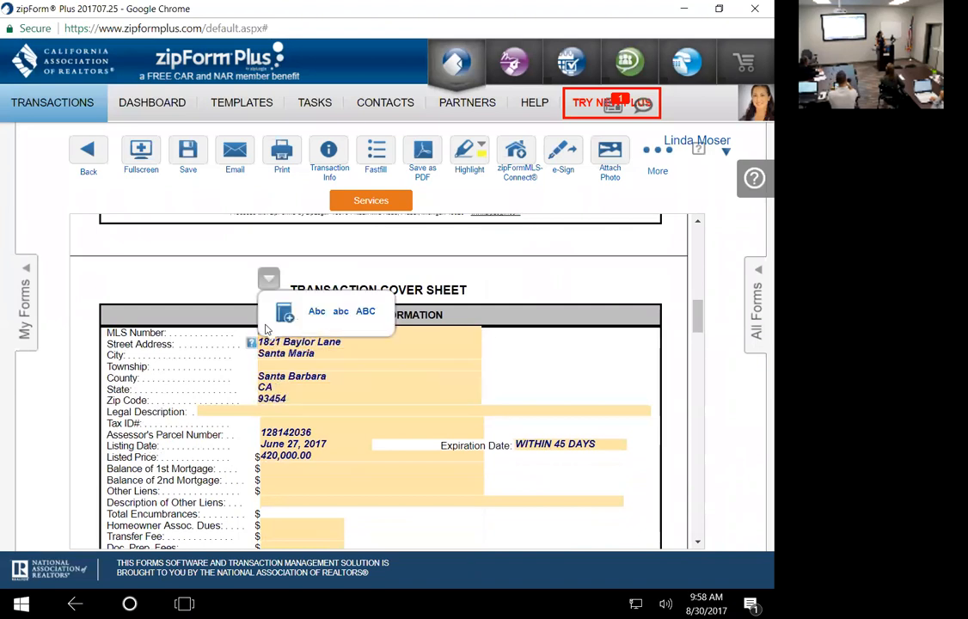
left_click(366, 312)
- Convert the property's city and county on the Cover Sheet to all capitals
left_click(339, 353)
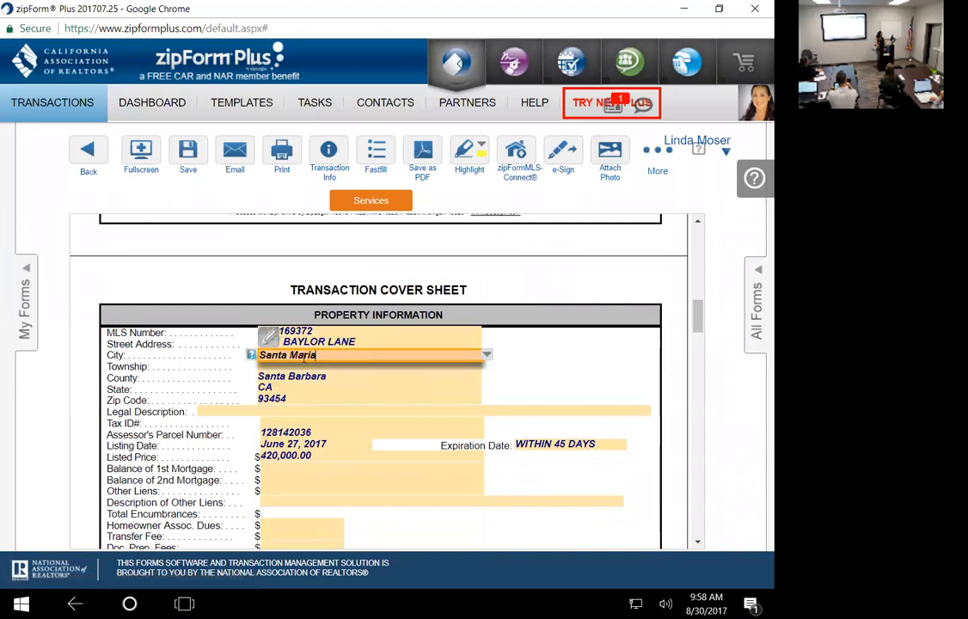
left_click(268, 290)
left_click(362, 325)
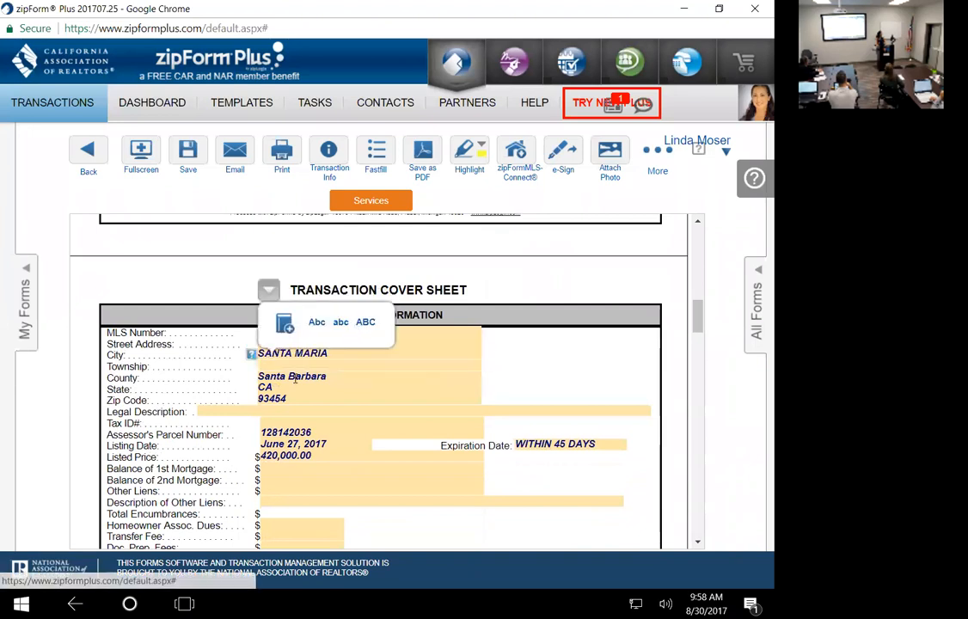
left_click(292, 376)
left_click(267, 361)
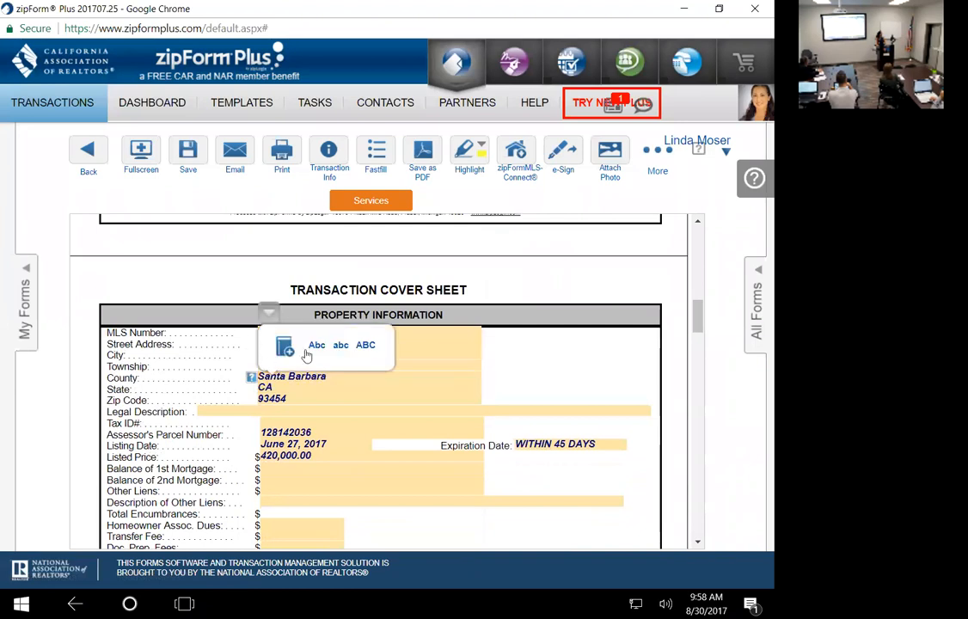
left_click(366, 345)
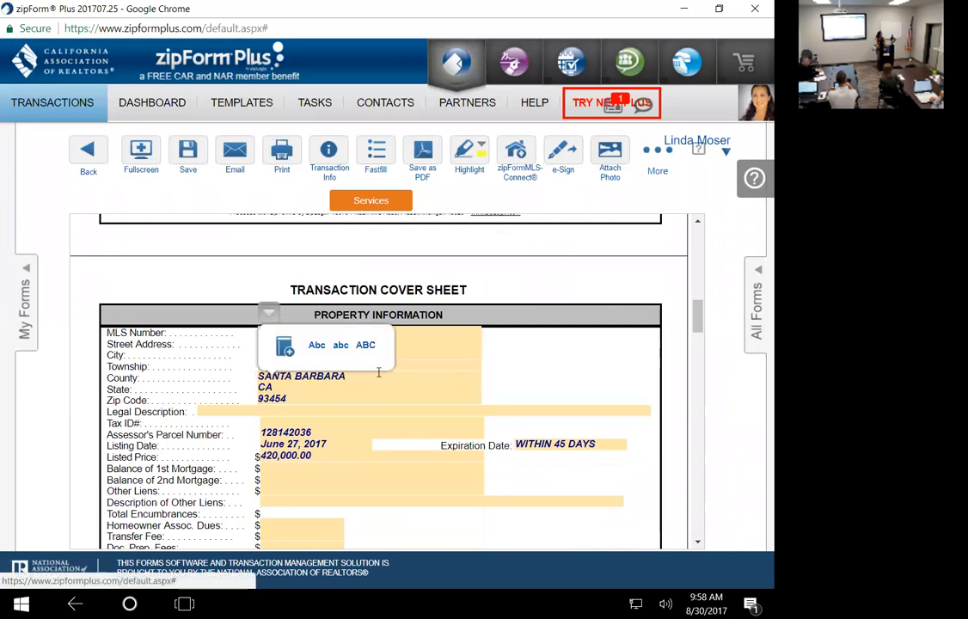
- Check the Cover Sheet's property address fields, then save the form and return to the transaction's documents
left_click(434, 347)
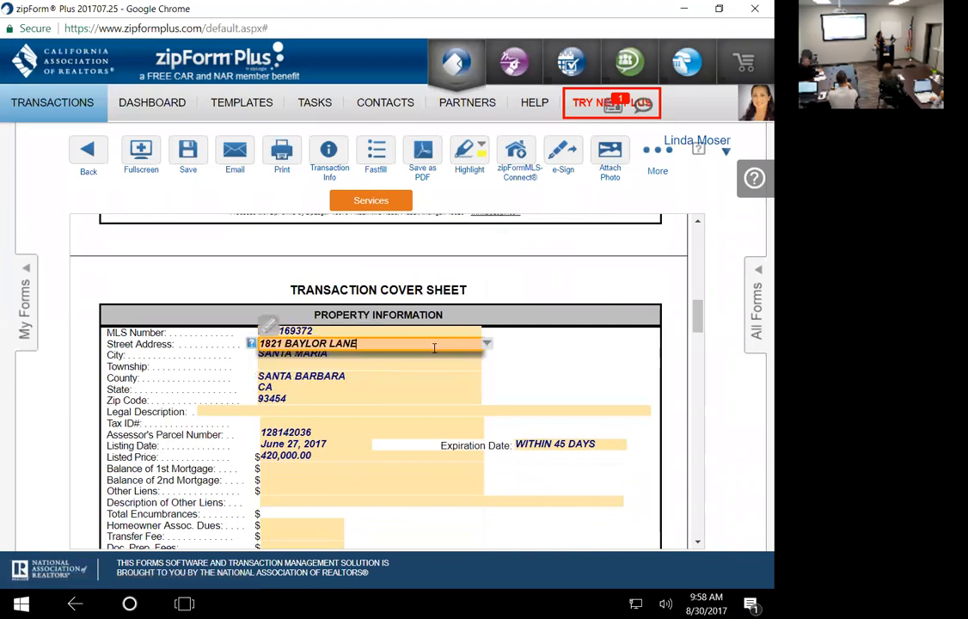
left_click(374, 376)
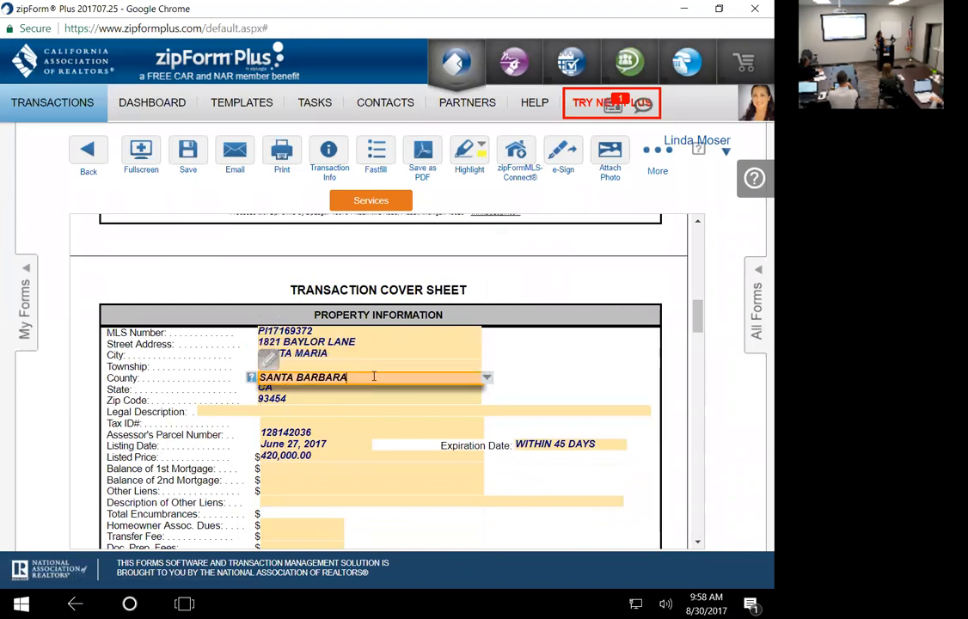
left_click(325, 399)
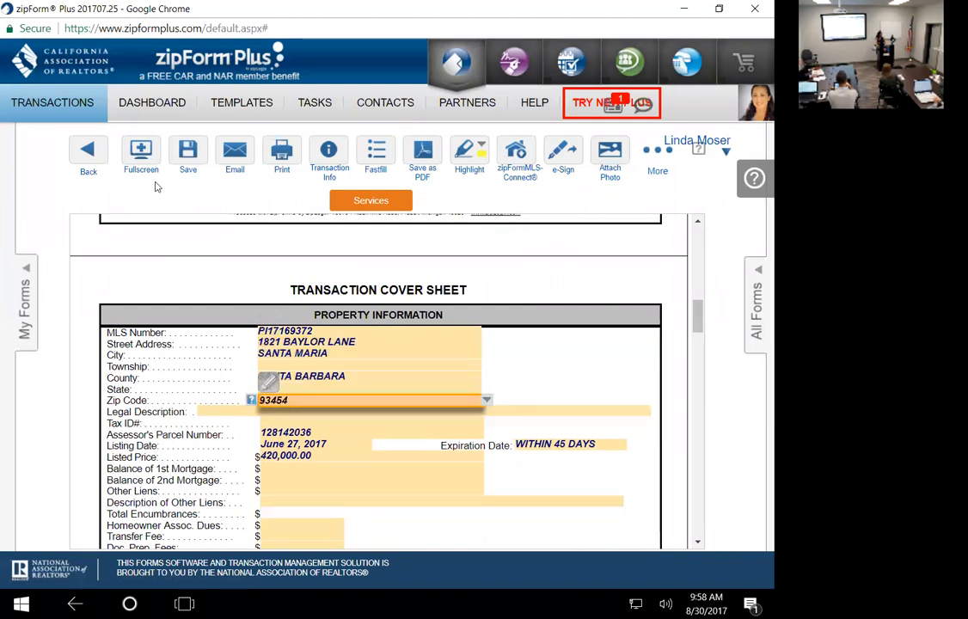
left_click(188, 151)
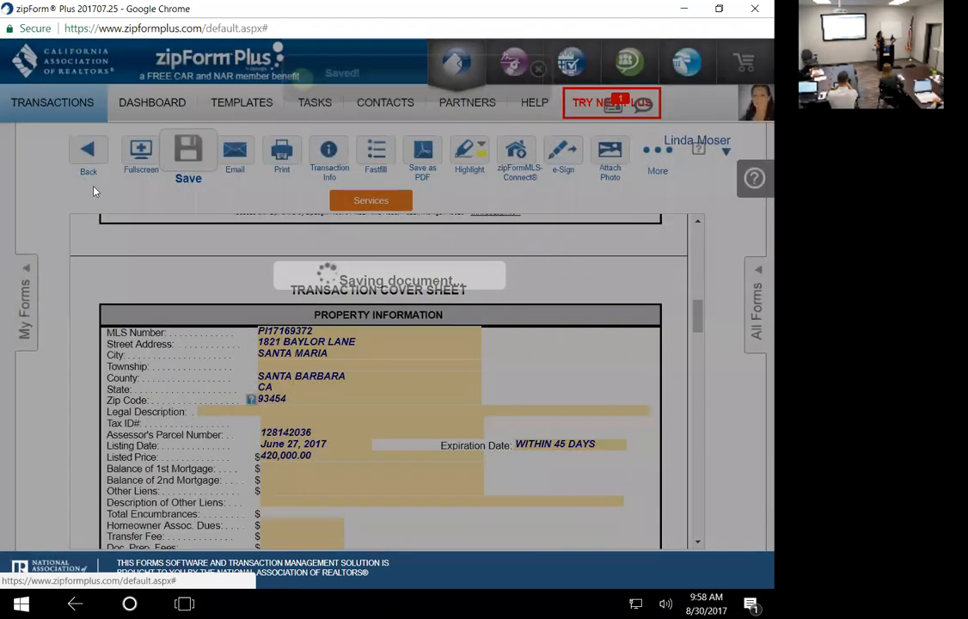
left_click(87, 151)
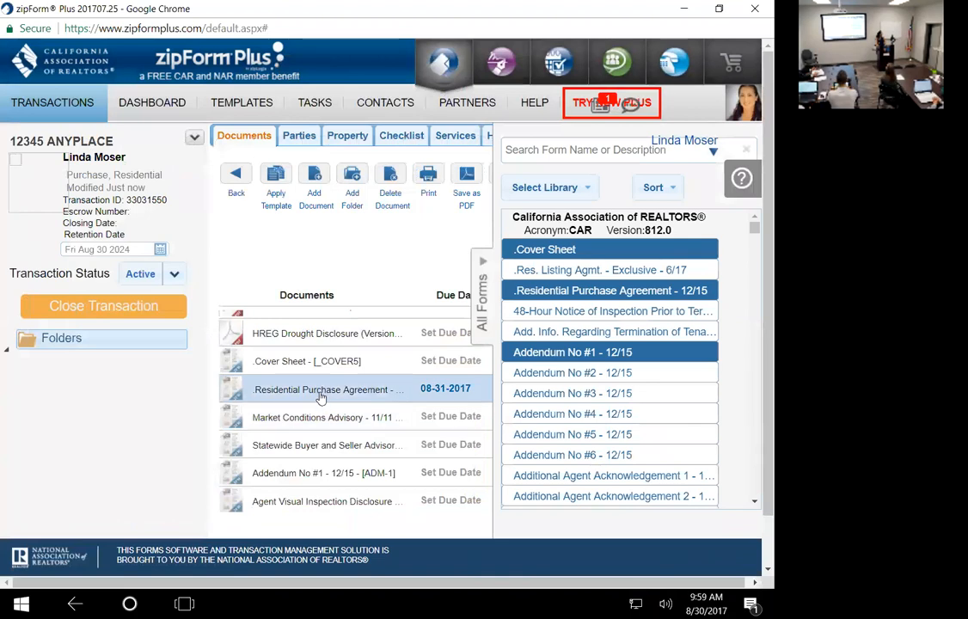
- Open the Residential Purchase Agreement and examine the property address in the Wire Fraud Advisory and the agreement's offer section
left_click(313, 390)
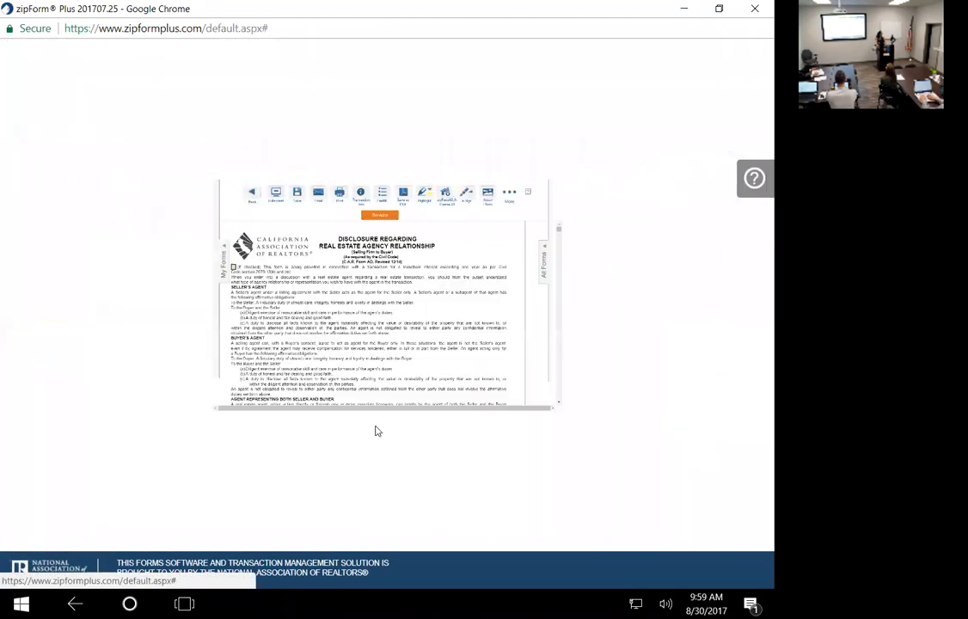
scroll(373, 433, "down", 5)
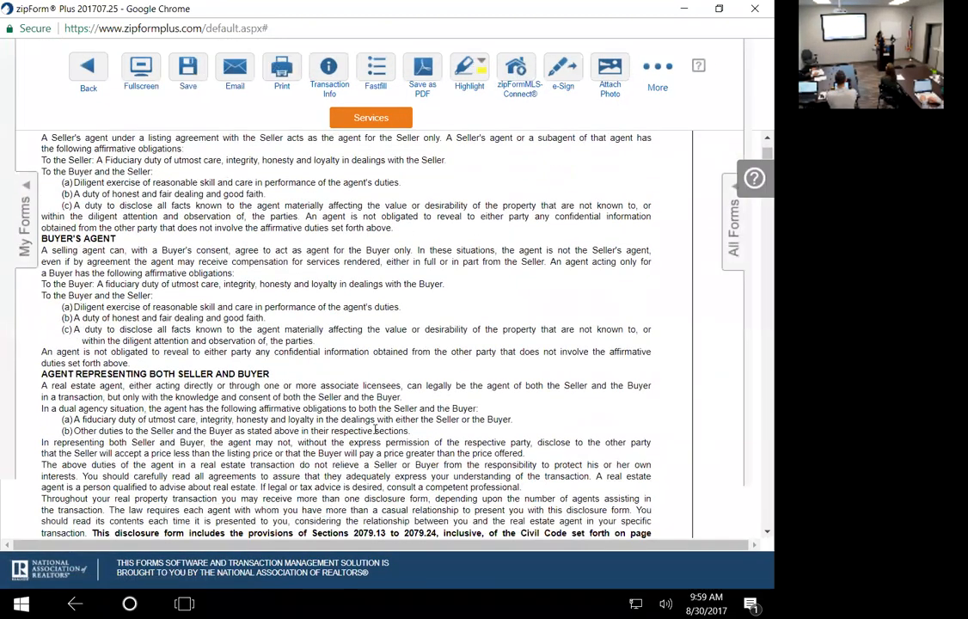
scroll(372, 432, "down", 10)
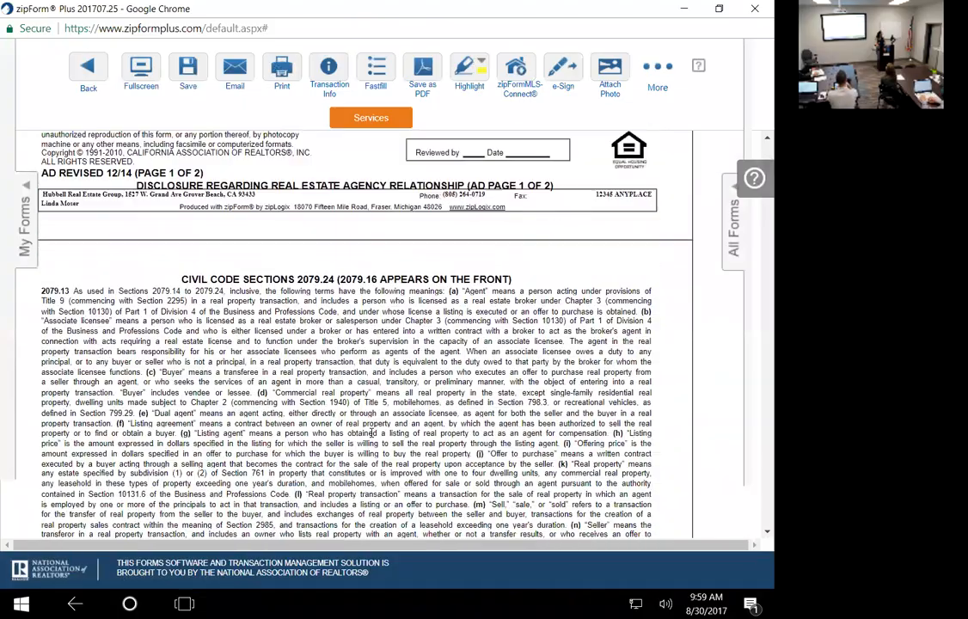
scroll(371, 439, "down", 10)
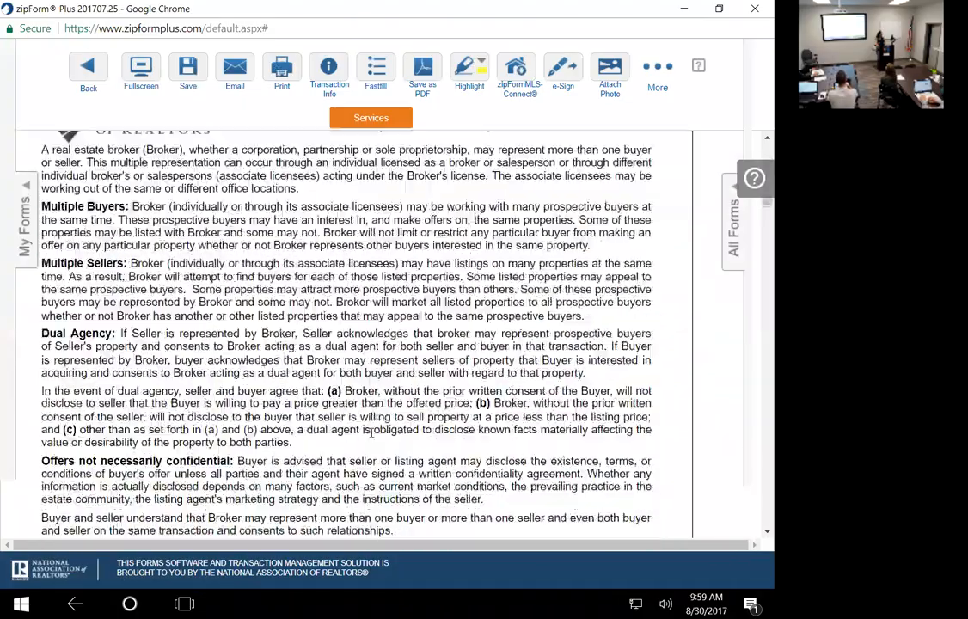
scroll(372, 438, "down", 6)
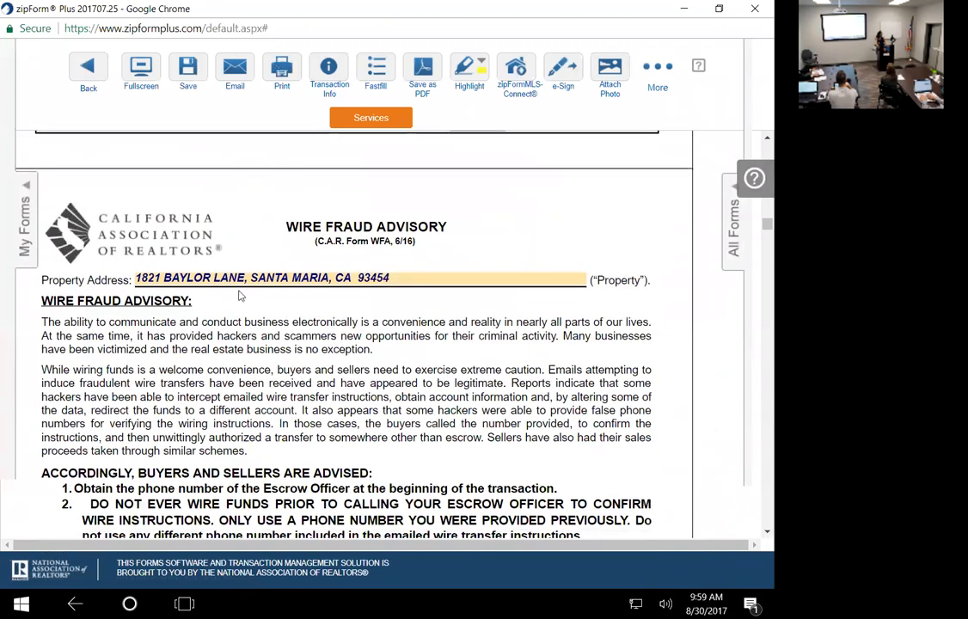
scroll(210, 391, "down", 8)
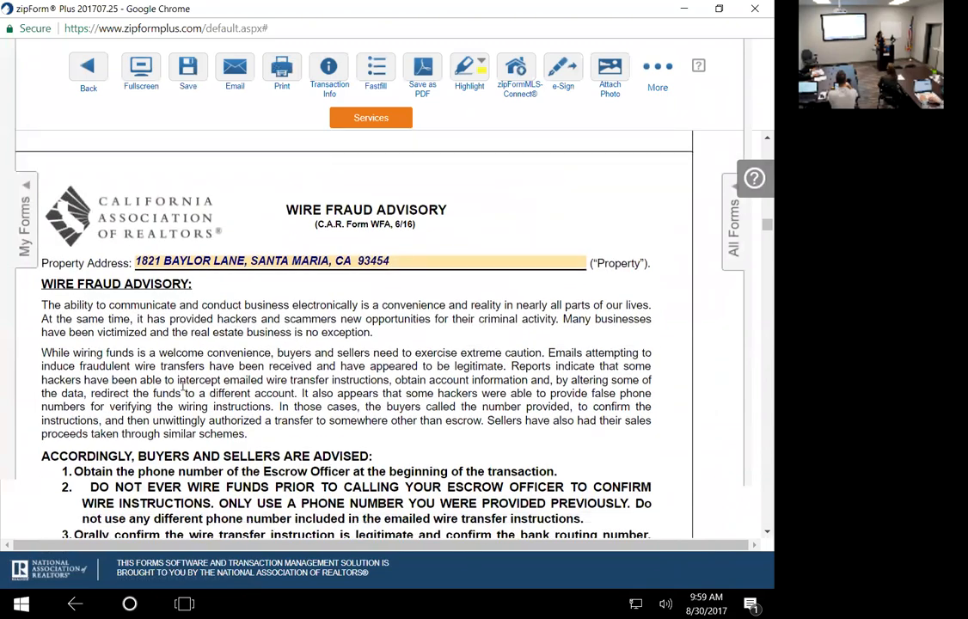
scroll(240, 376, "down", 7)
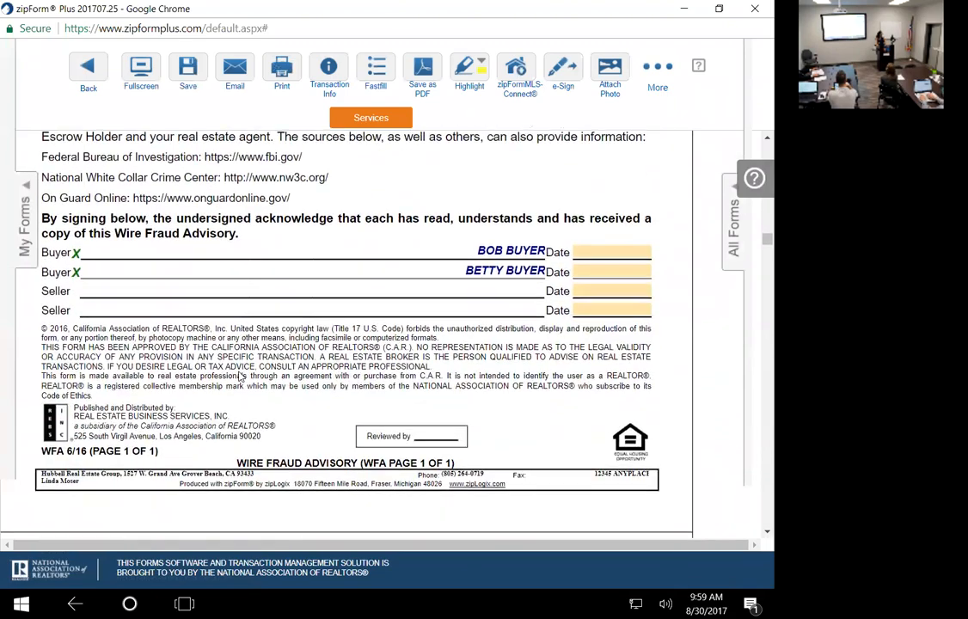
scroll(465, 265, "up", 3)
scroll(156, 361, "down", 5)
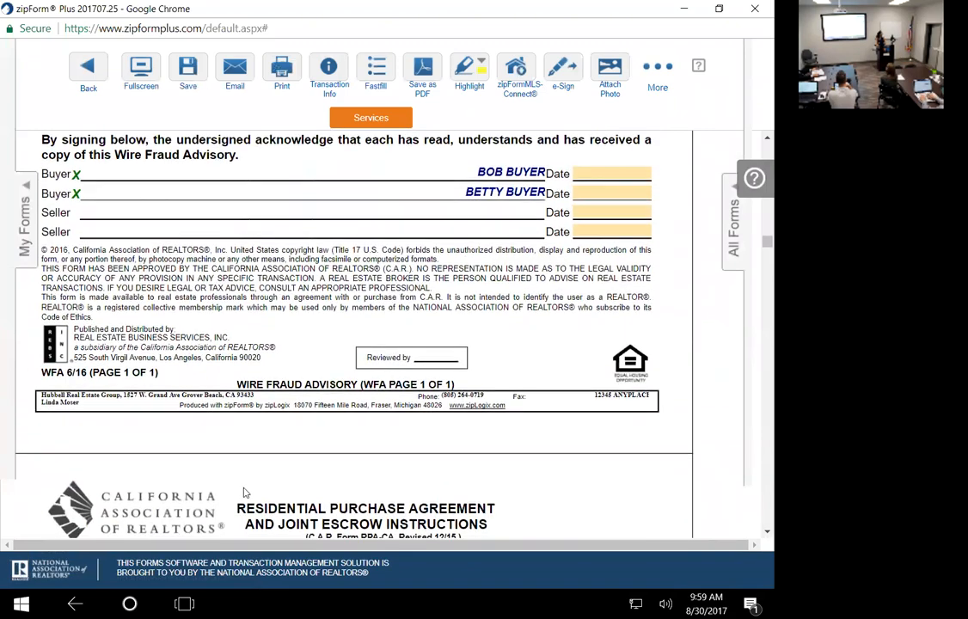
scroll(154, 401, "down", 3)
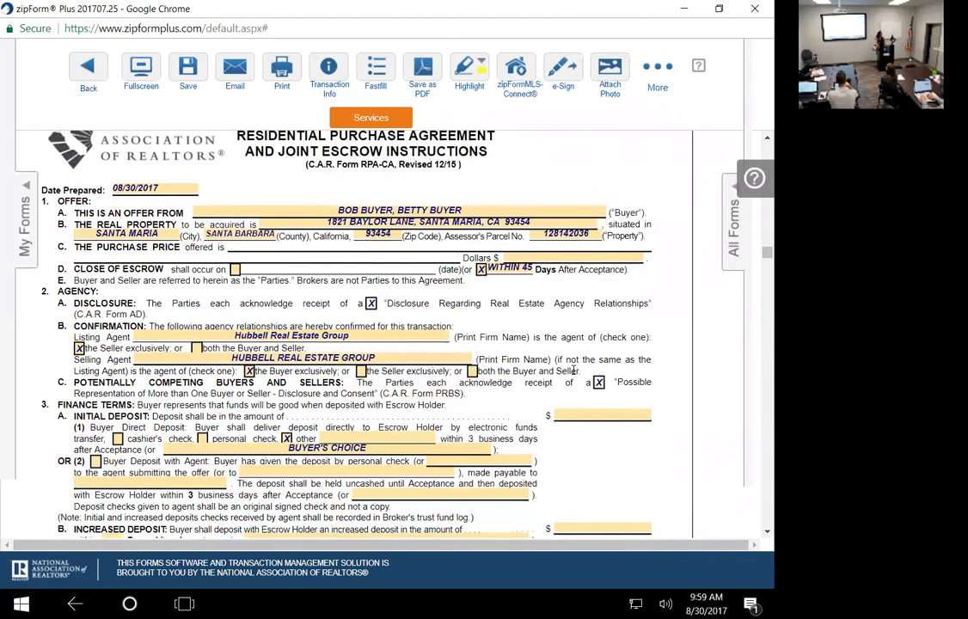
- Examine the purchase agreement's finance terms, advisories, allocation of costs, and items included in or excluded from the sale
scroll(513, 375, "down", 2)
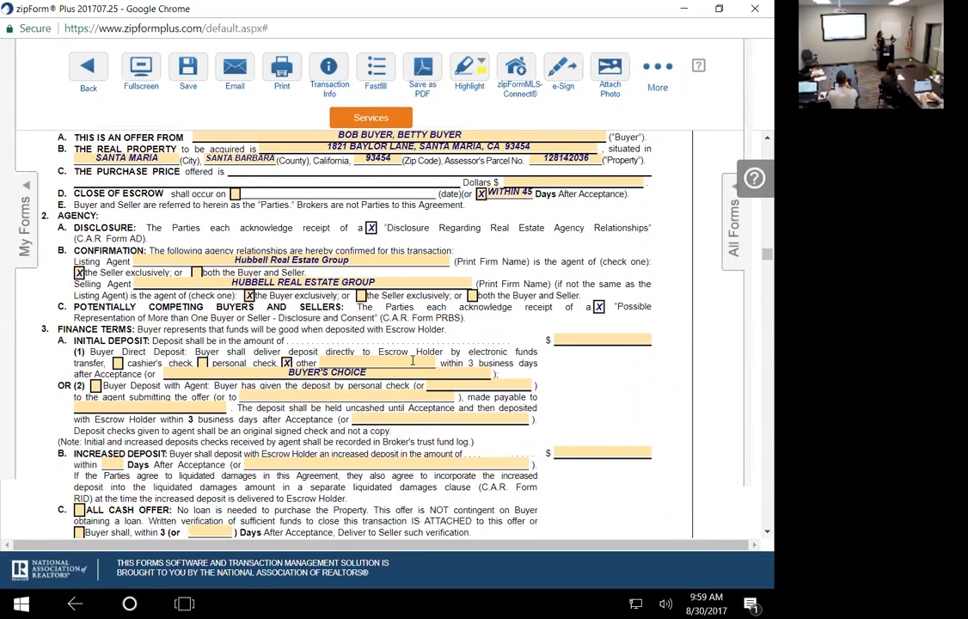
scroll(482, 344, "down", 2)
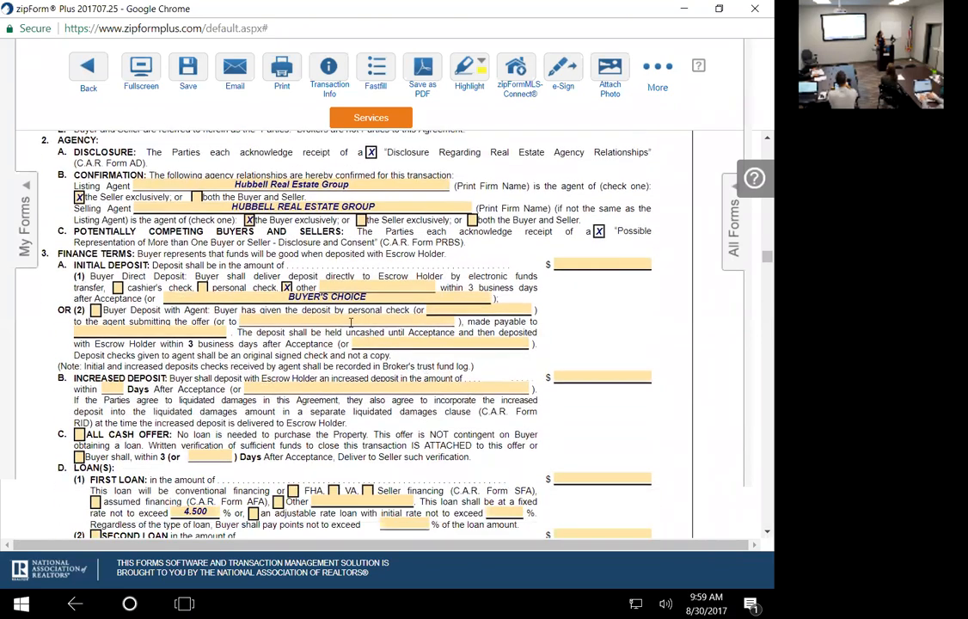
scroll(246, 480, "down", 2)
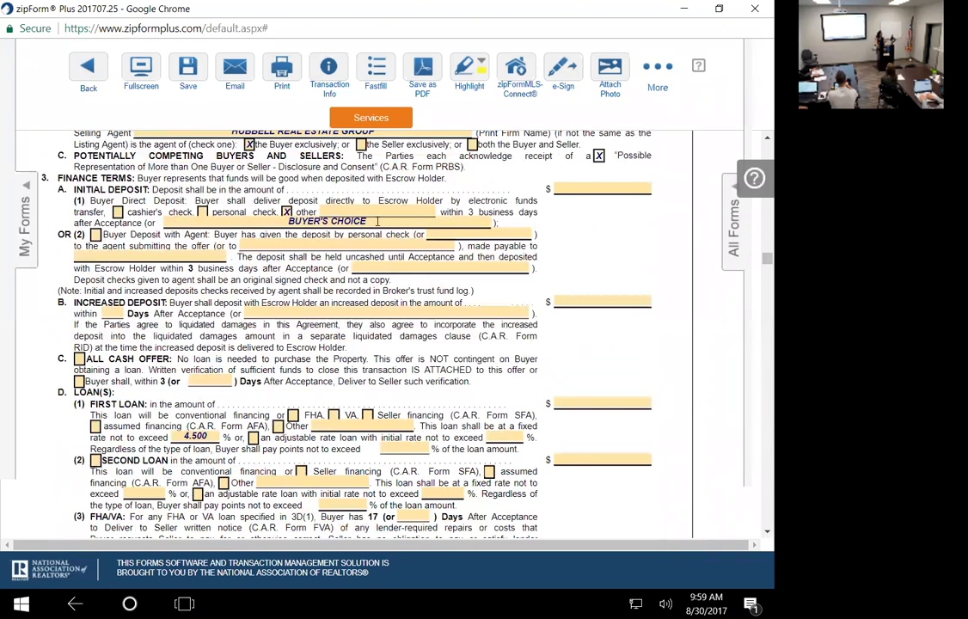
scroll(272, 348, "down", 8)
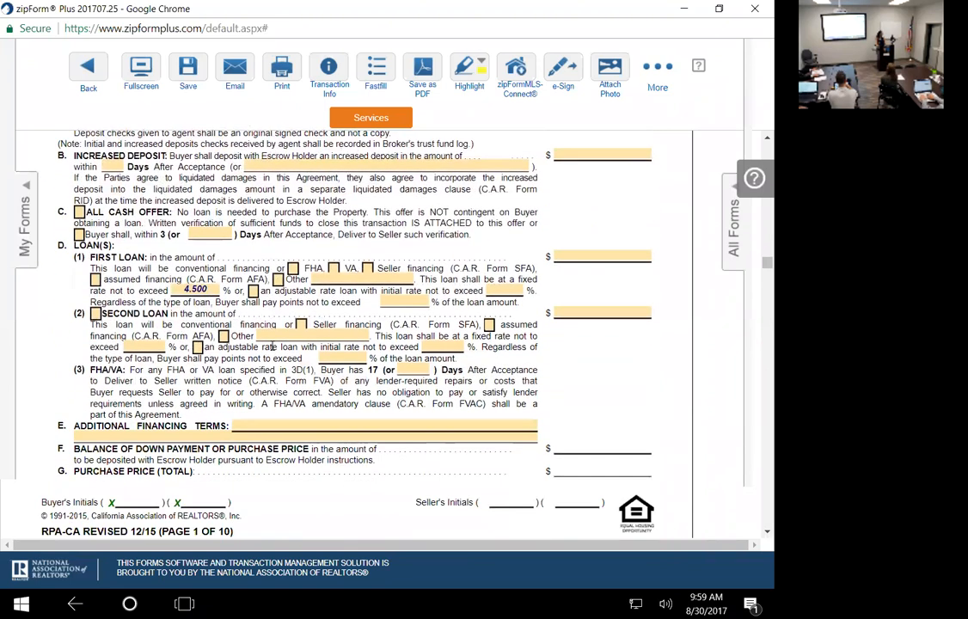
scroll(272, 351, "down", 15)
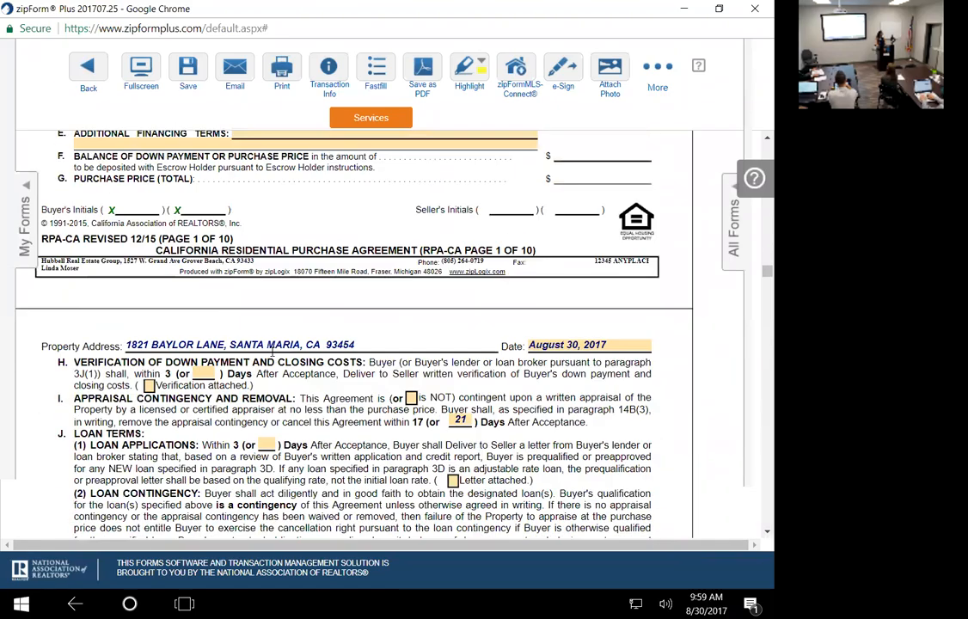
scroll(272, 356, "down", 10)
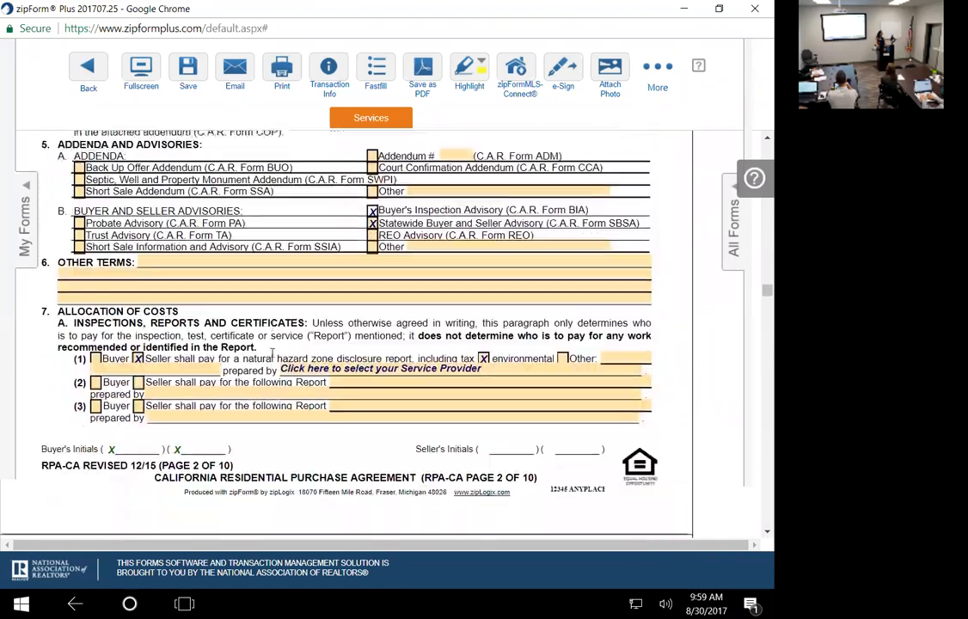
scroll(361, 417, "down", 9)
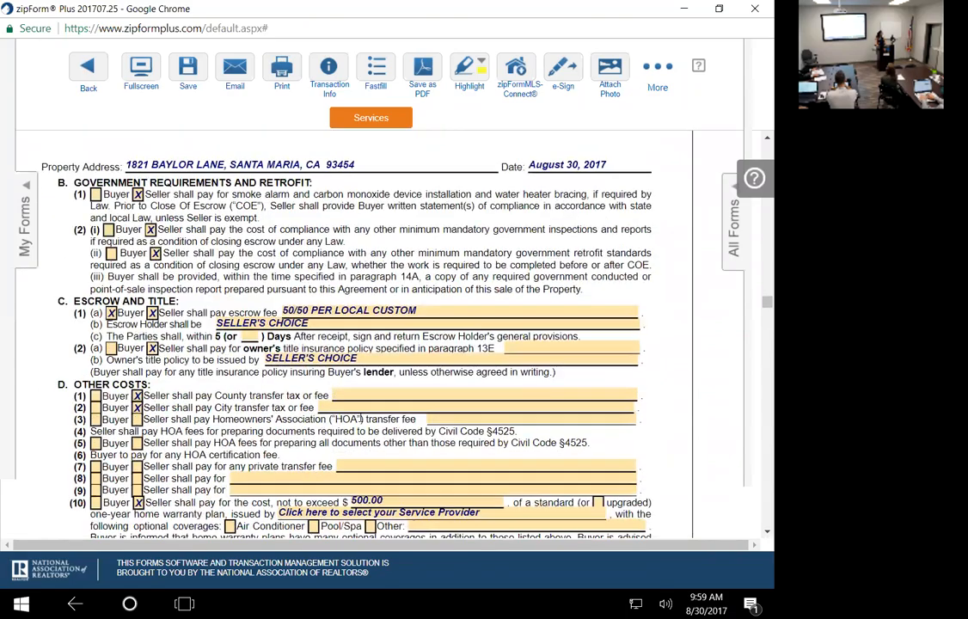
scroll(370, 369, "down", 4)
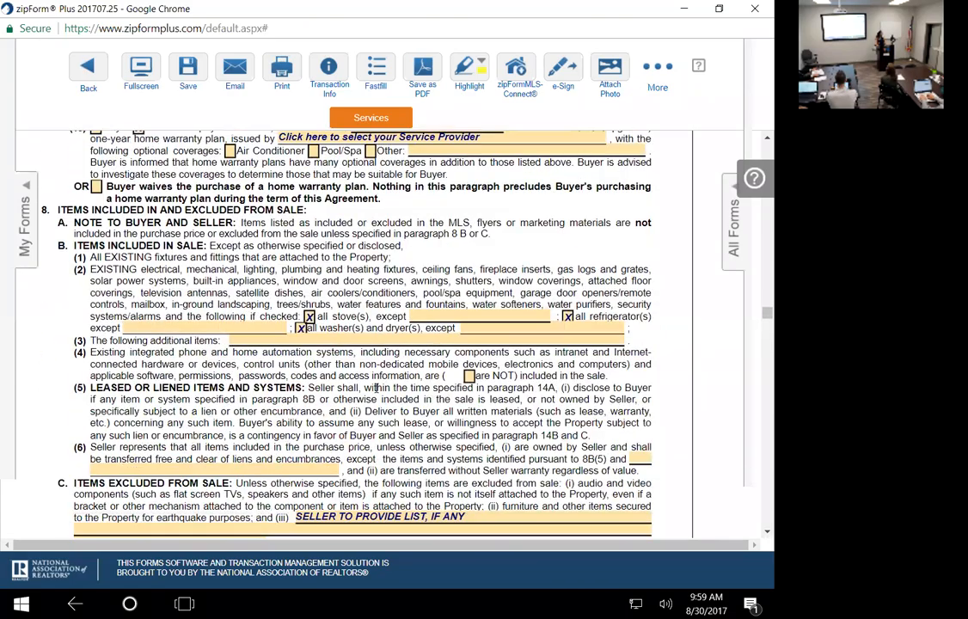
scroll(375, 392, "up", 6)
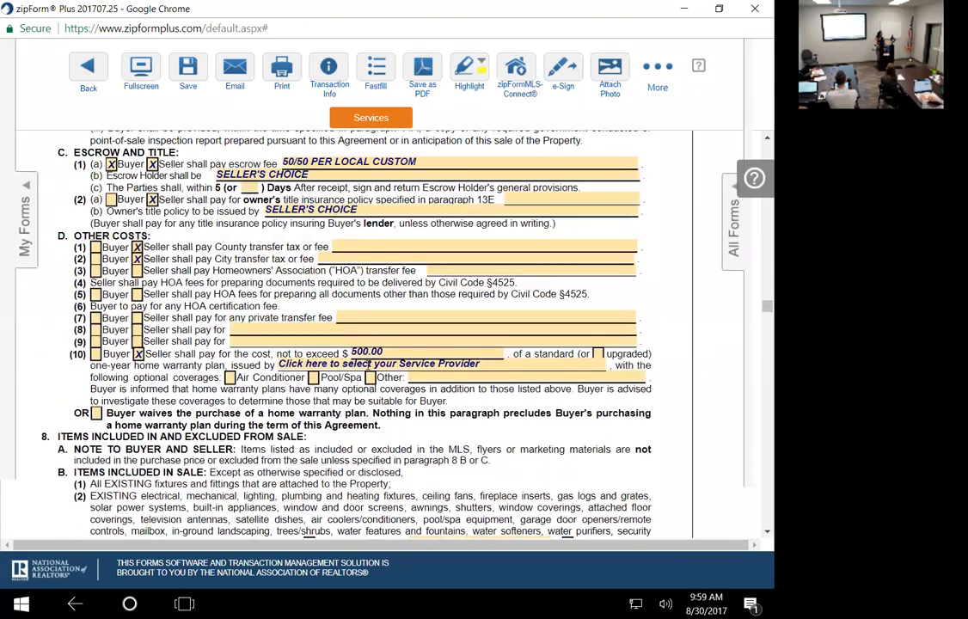
- View the home warranty provider choices under Other Costs item 10 and clear the placeholder text from the issuer field
left_click(368, 364)
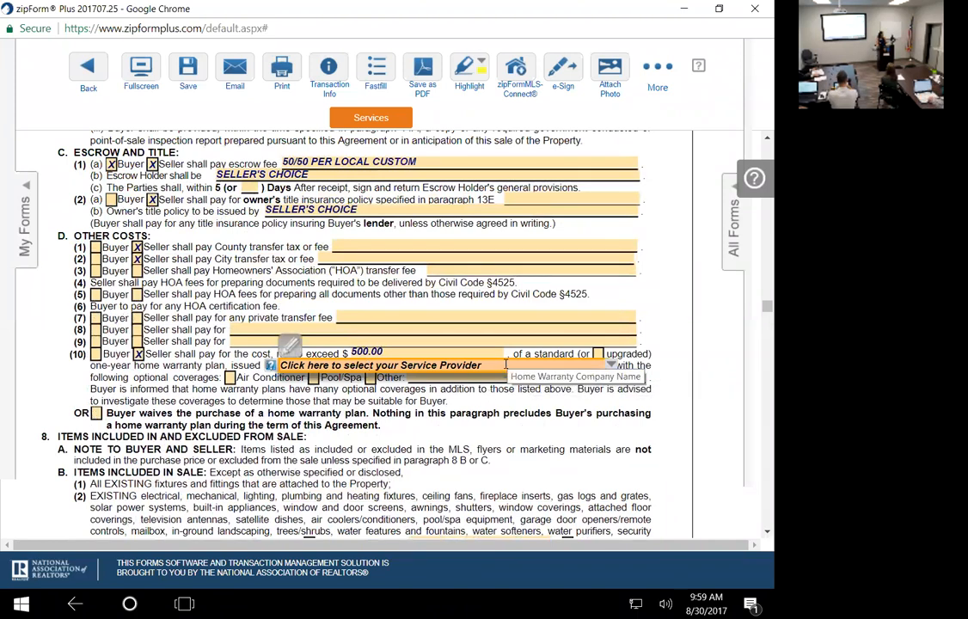
left_click(608, 365)
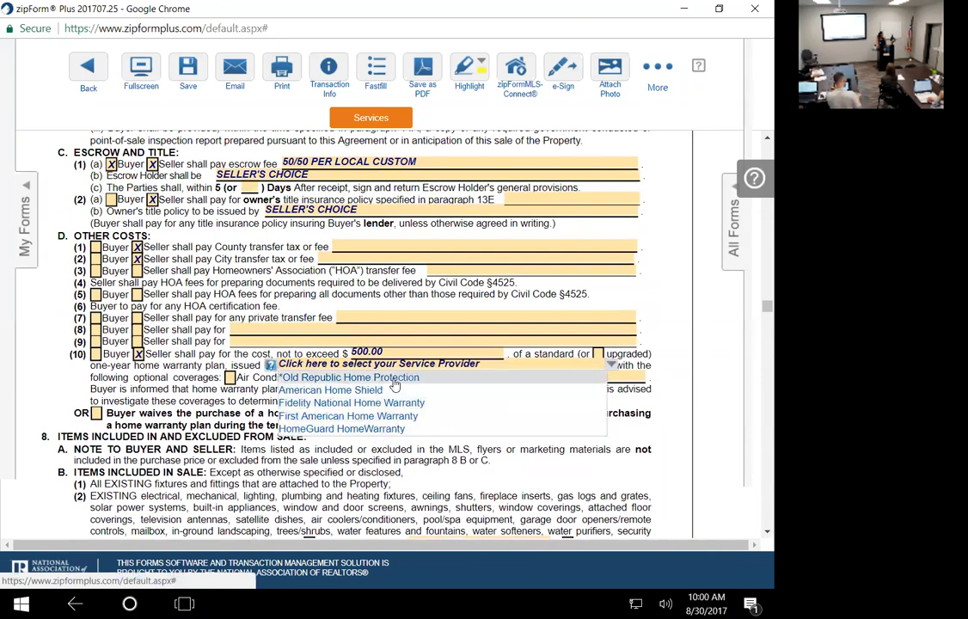
left_click(436, 443)
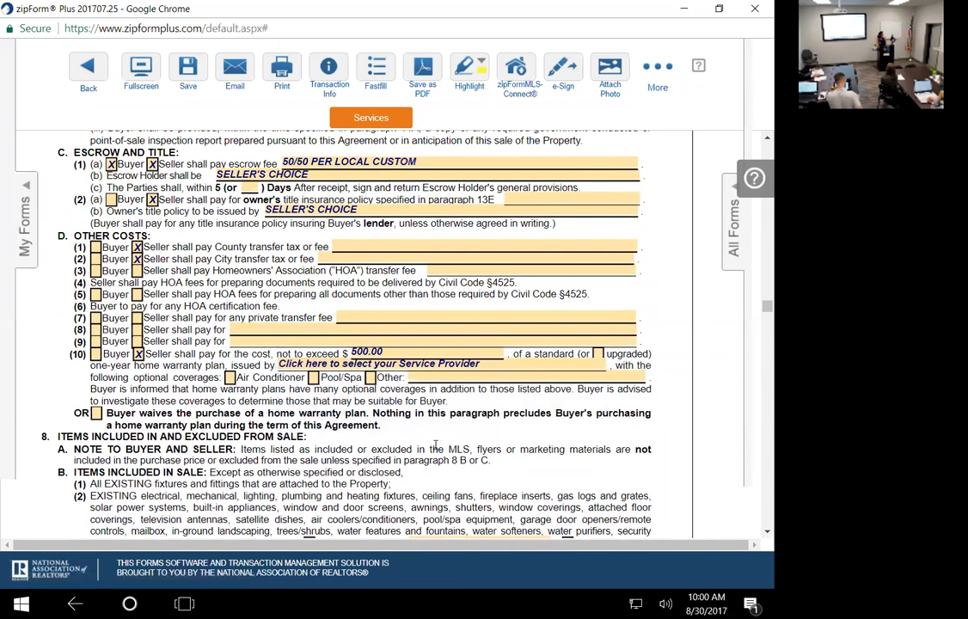
left_click(492, 369)
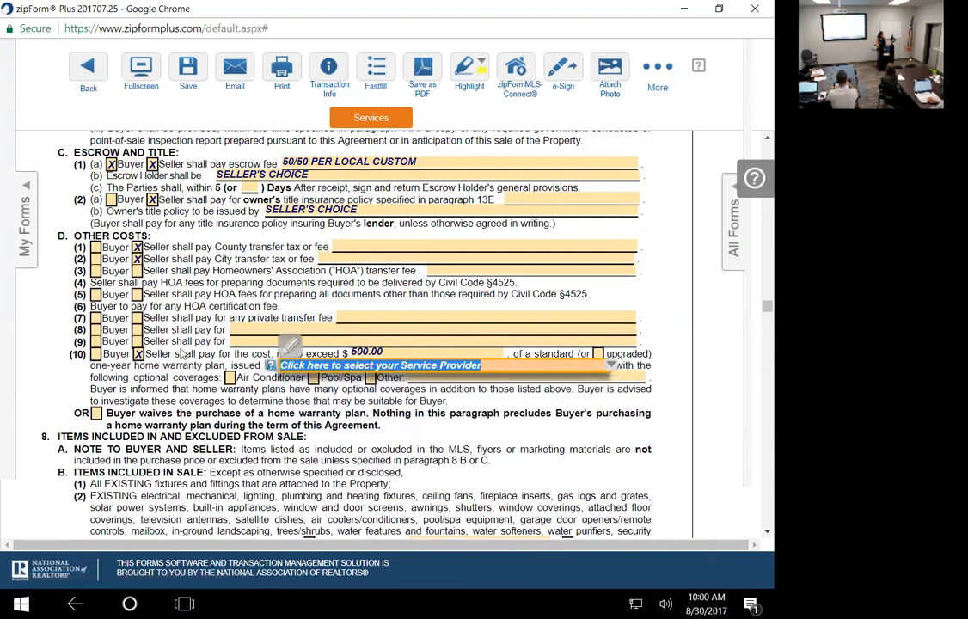
left_click(374, 417)
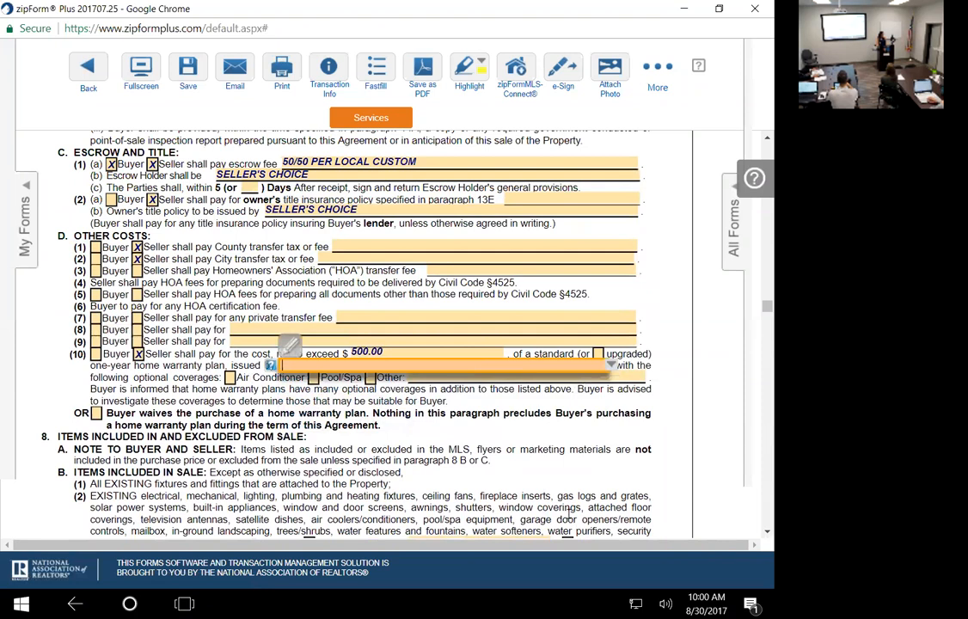
scroll(402, 419, "down", 3)
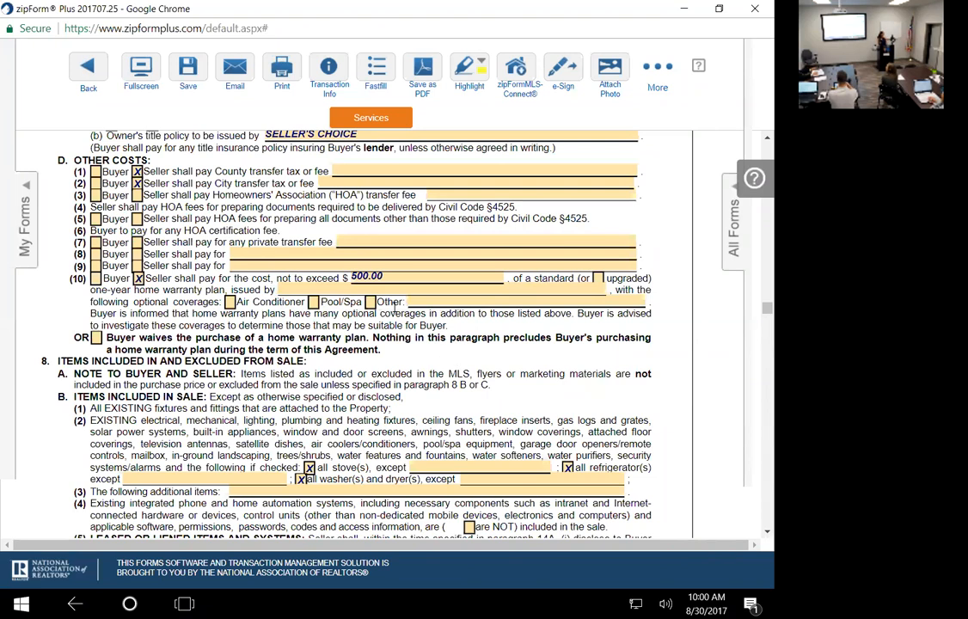
left_click(443, 289)
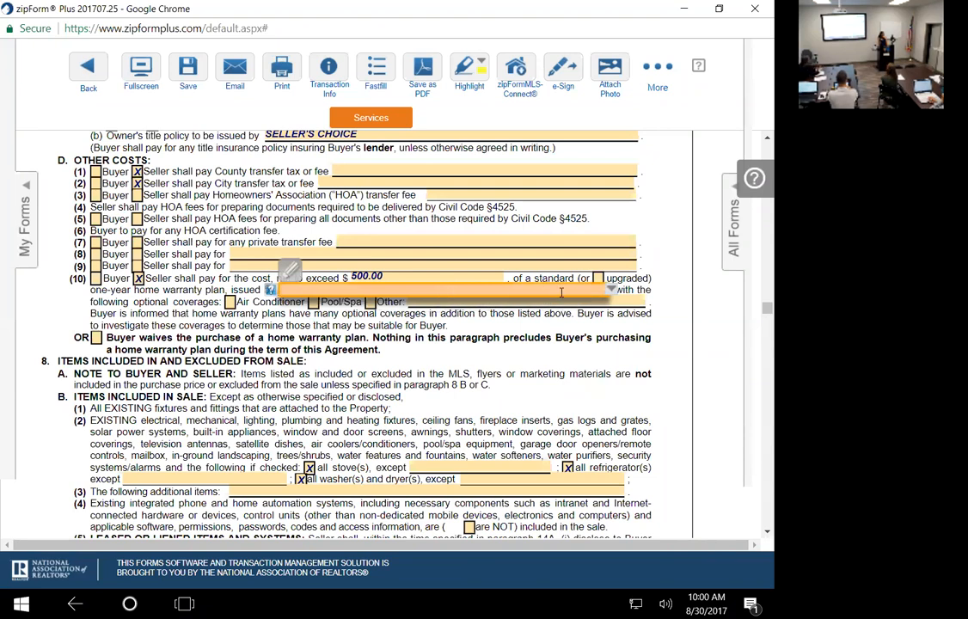
left_click(507, 324)
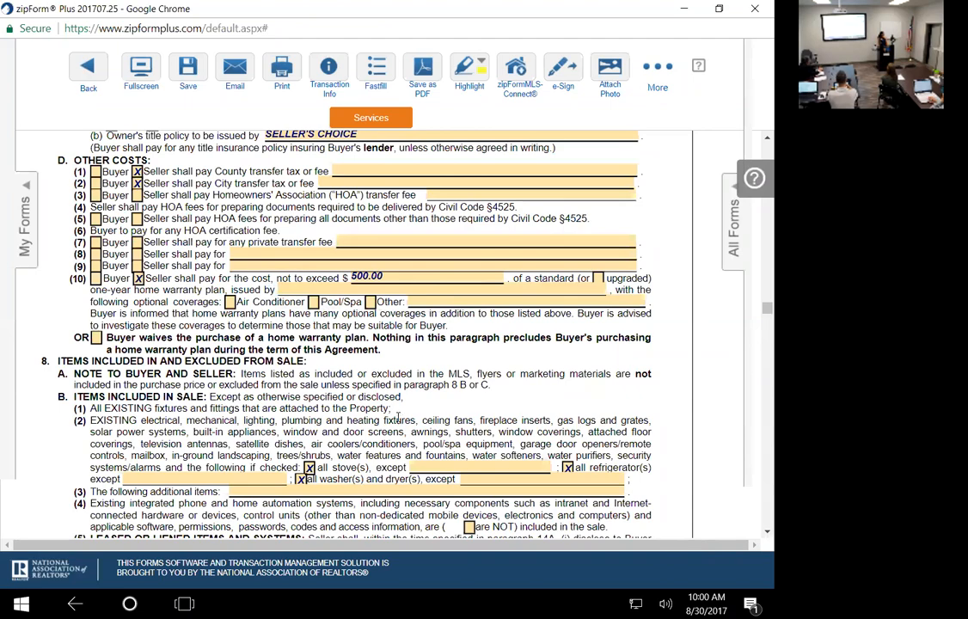
- Examine the Escrow and Title, Other Costs and Items Included in Sale sections, then the Items Excluded from Sale text
scroll(397, 417, "down", 2)
scroll(368, 226, "up", 3)
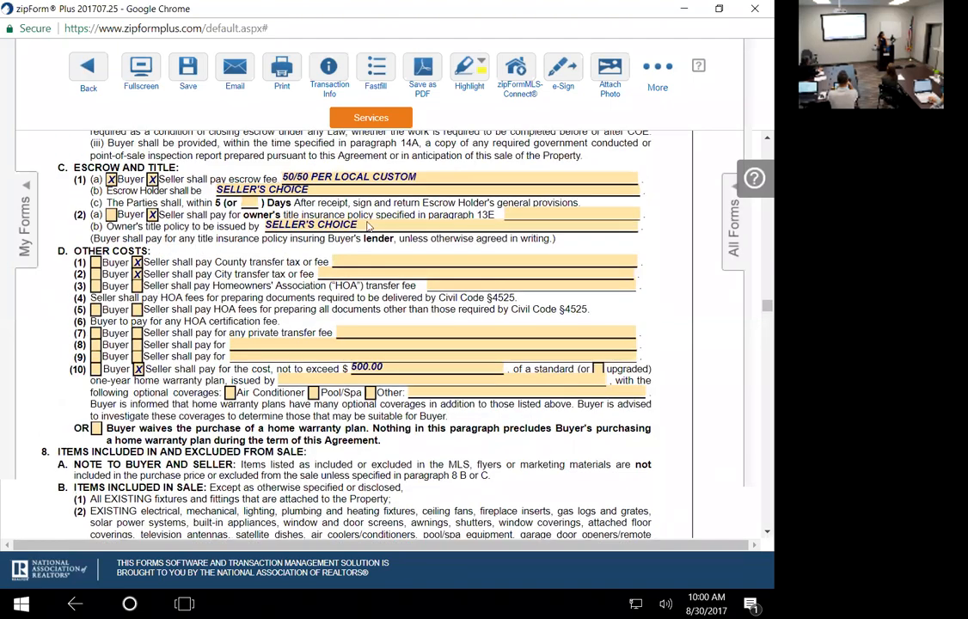
scroll(368, 225, "up", 3)
scroll(409, 310, "down", 5)
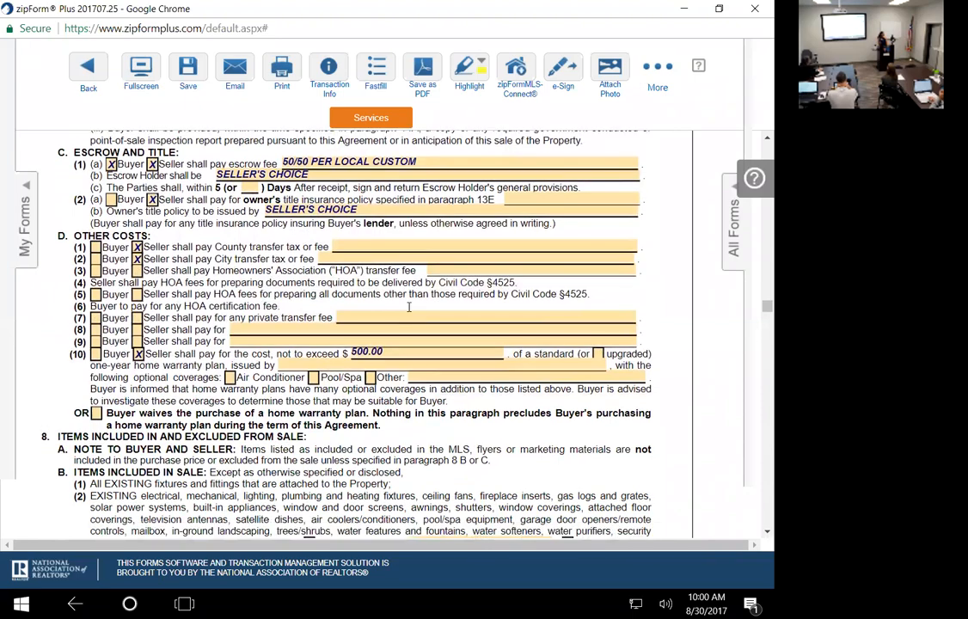
scroll(433, 333, "down", 3)
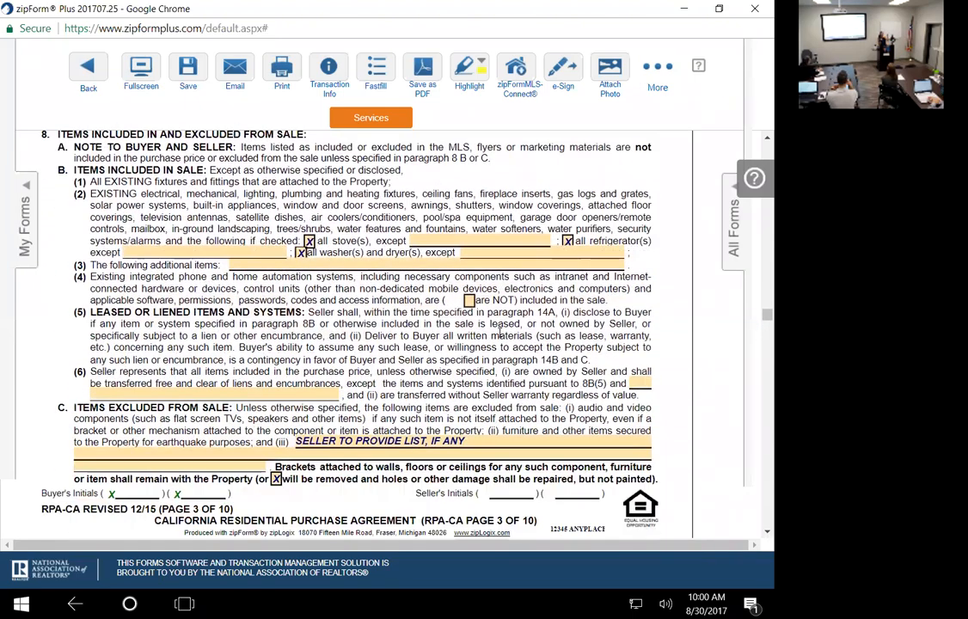
scroll(485, 334, "down", 2)
left_click(496, 372)
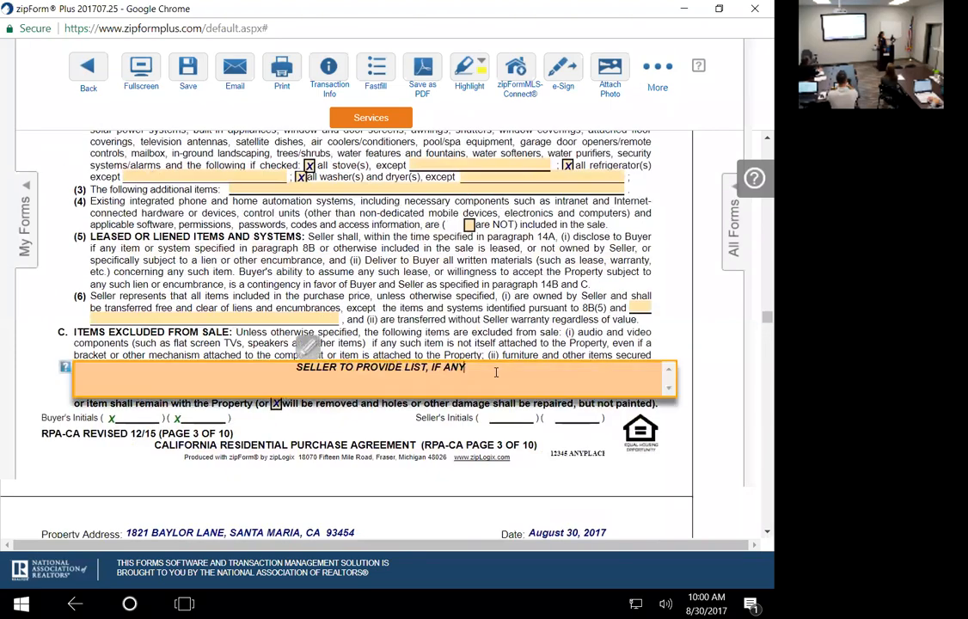
- View the available issuers for the owner's title policy in the Escrow and Title section without changing the selection
scroll(374, 383, "up", 15)
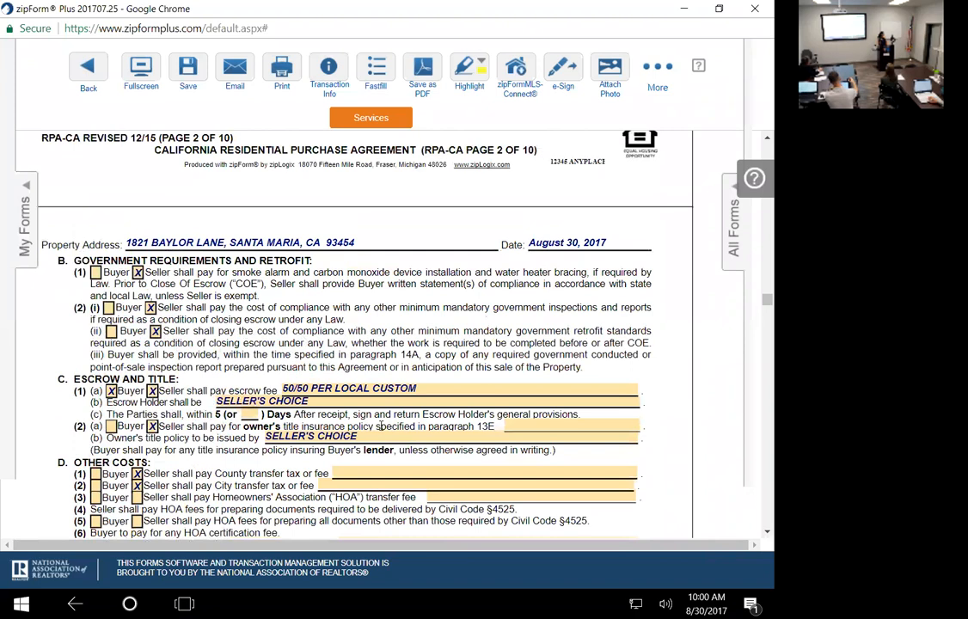
left_click(638, 438)
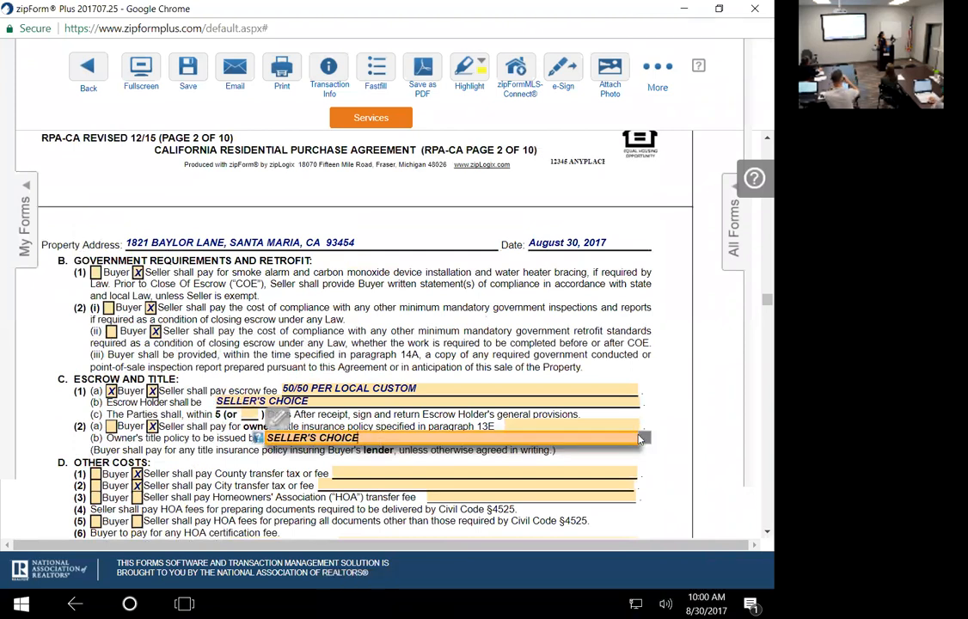
left_click(645, 439)
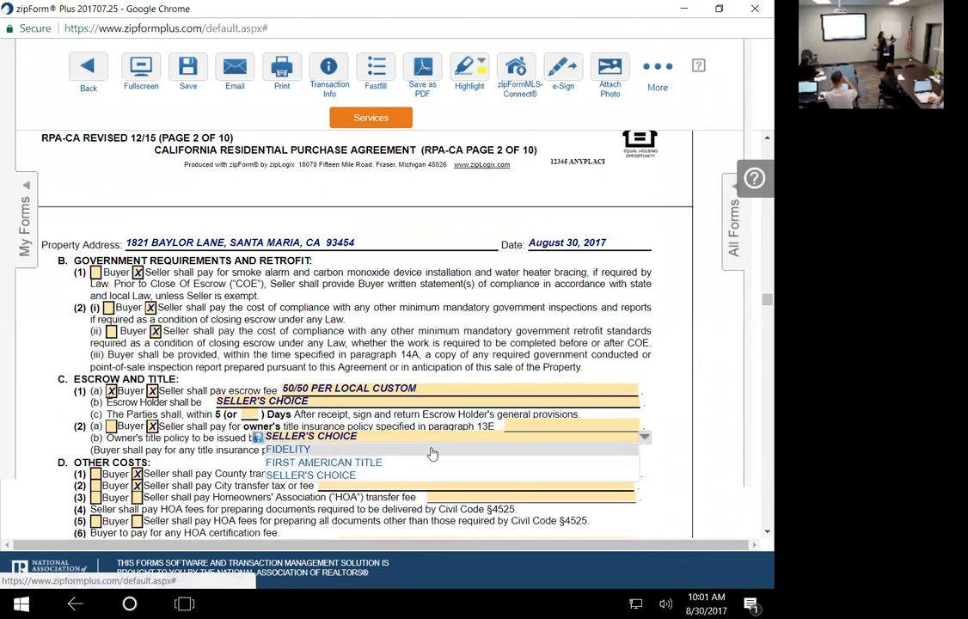
left_click(377, 437)
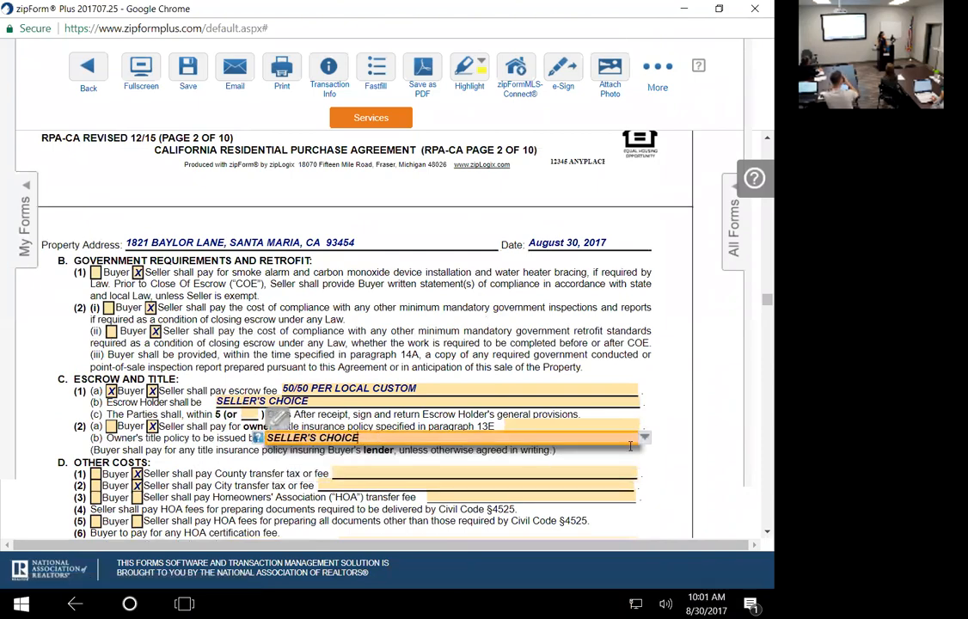
- Examine the rest of the purchase agreement through the buyer signature block, Acceptance of Offer and page 10 escrow acknowledgment
scroll(637, 458, "down", 2)
scroll(637, 457, "down", 10)
scroll(547, 422, "down", 10)
scroll(379, 362, "down", 15)
scroll(380, 361, "down", 20)
scroll(379, 361, "down", 20)
scroll(379, 361, "down", 15)
scroll(379, 361, "down", 5)
scroll(379, 362, "down", 5)
scroll(380, 364, "down", 1)
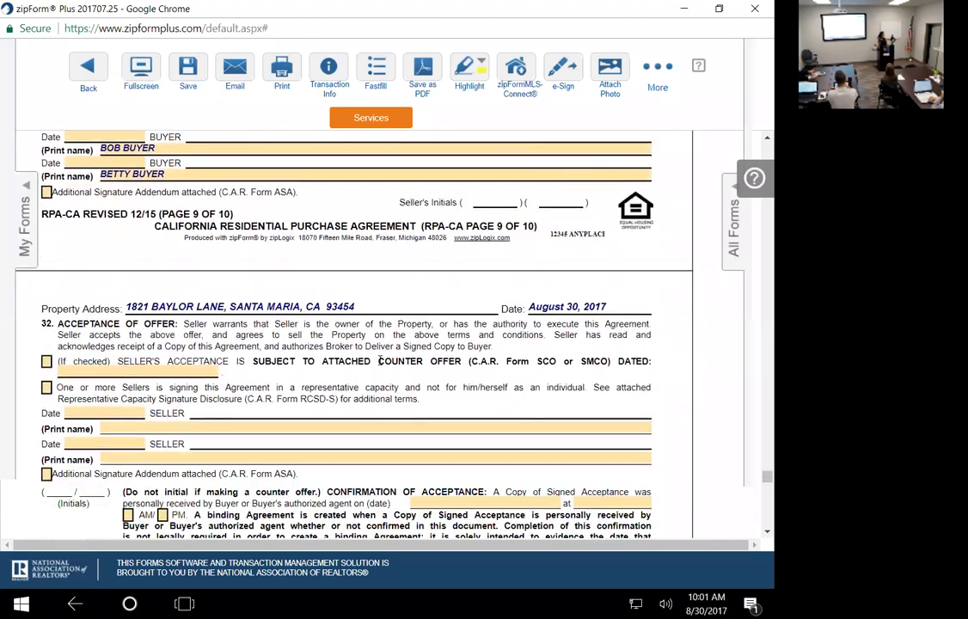
scroll(233, 308, "down", 3)
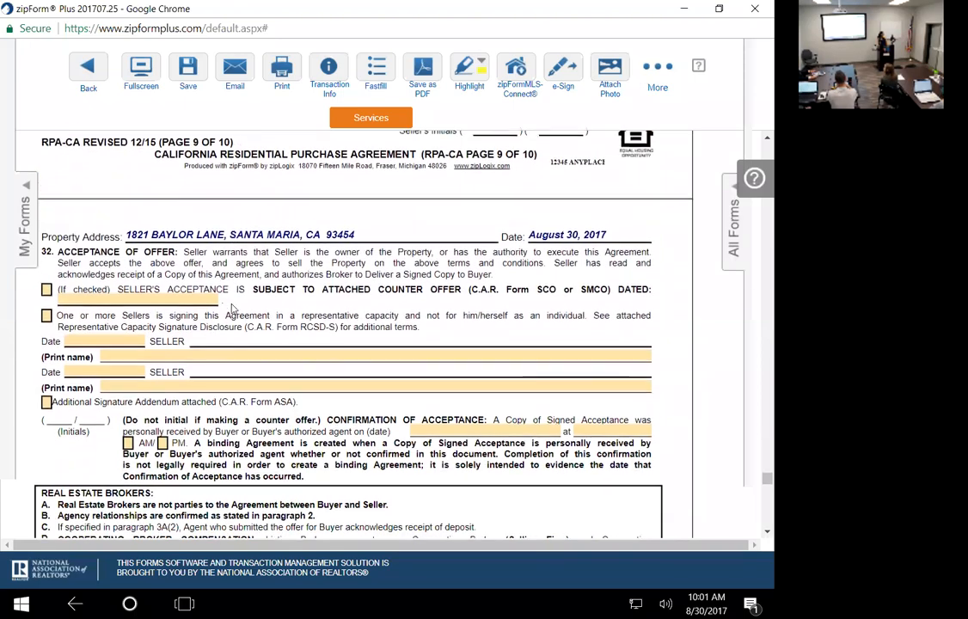
scroll(236, 309, "down", 4)
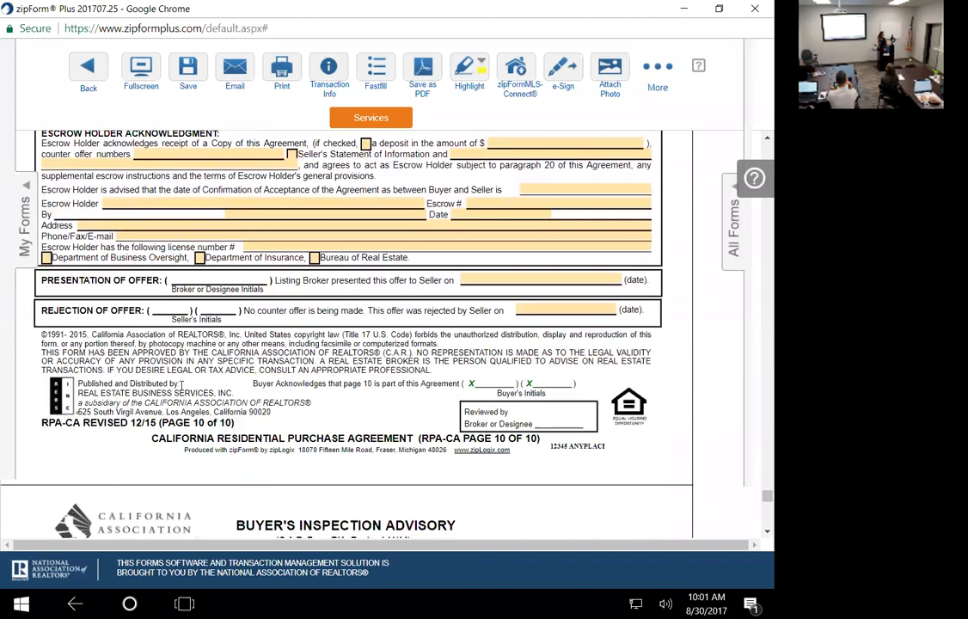
- Examine the Buyer's Inspection Advisory's property address and buyer signature names, and the buyer initials on page 10 of the agreement
scroll(167, 383, "down", 5)
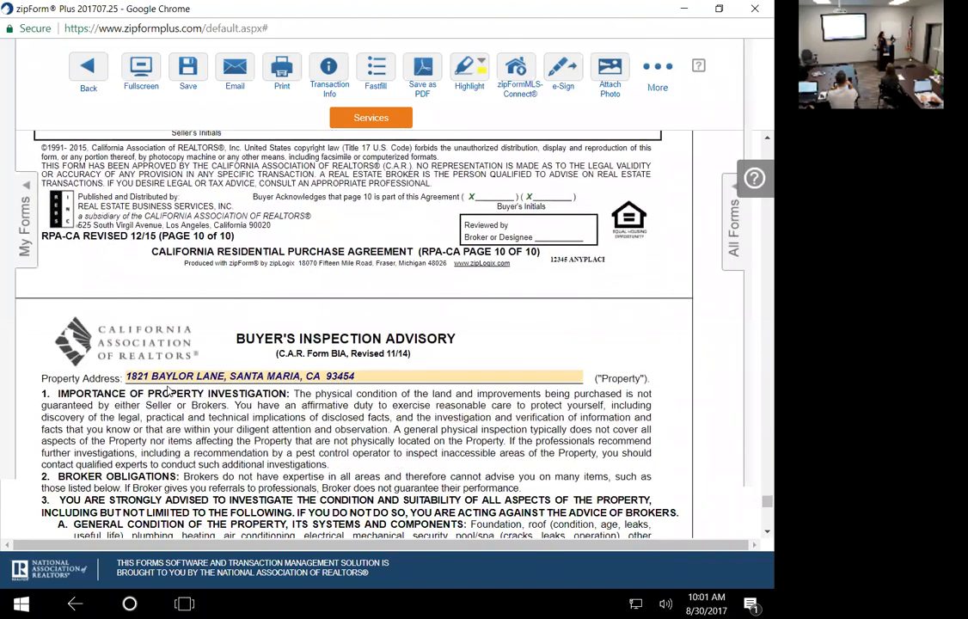
scroll(168, 391, "down", 3)
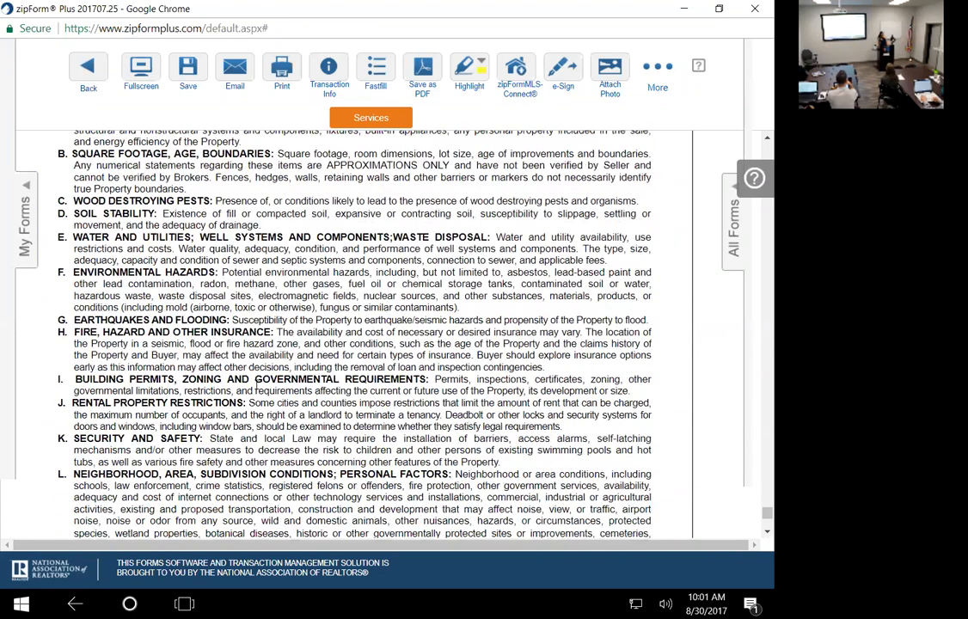
scroll(377, 260, "up", 8)
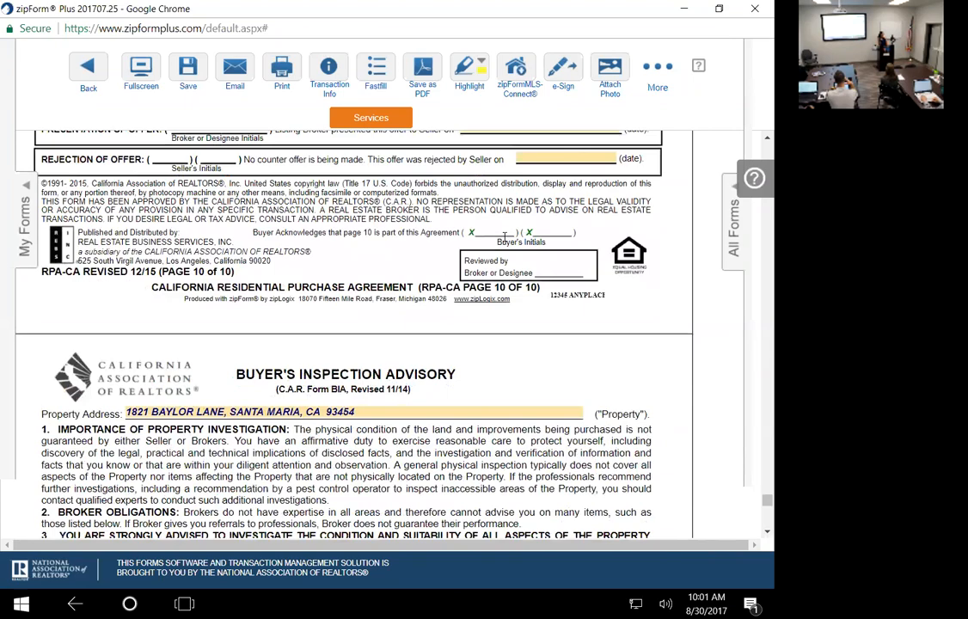
scroll(357, 241, "down", 3)
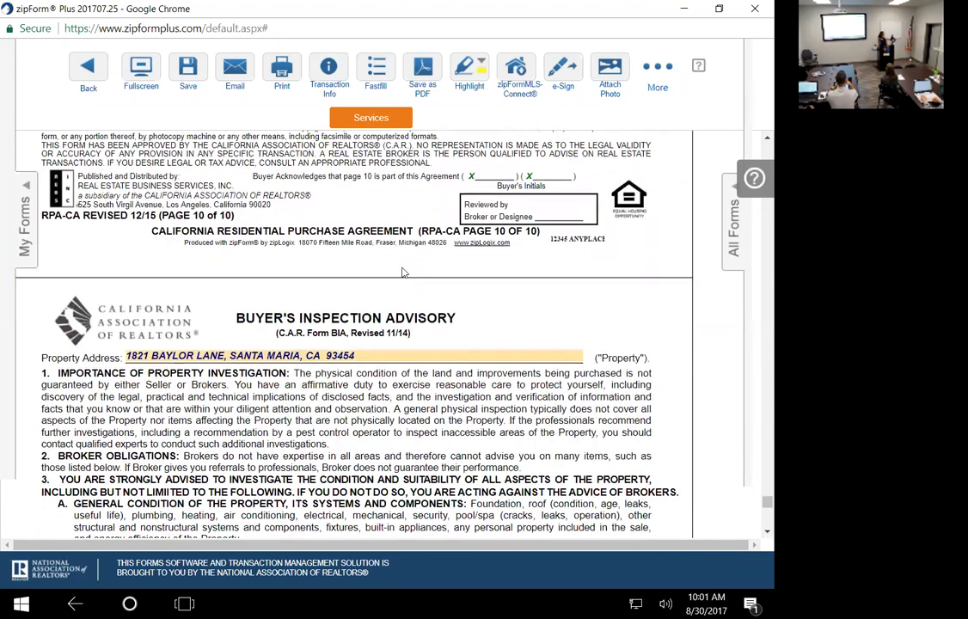
scroll(406, 278, "down", 6)
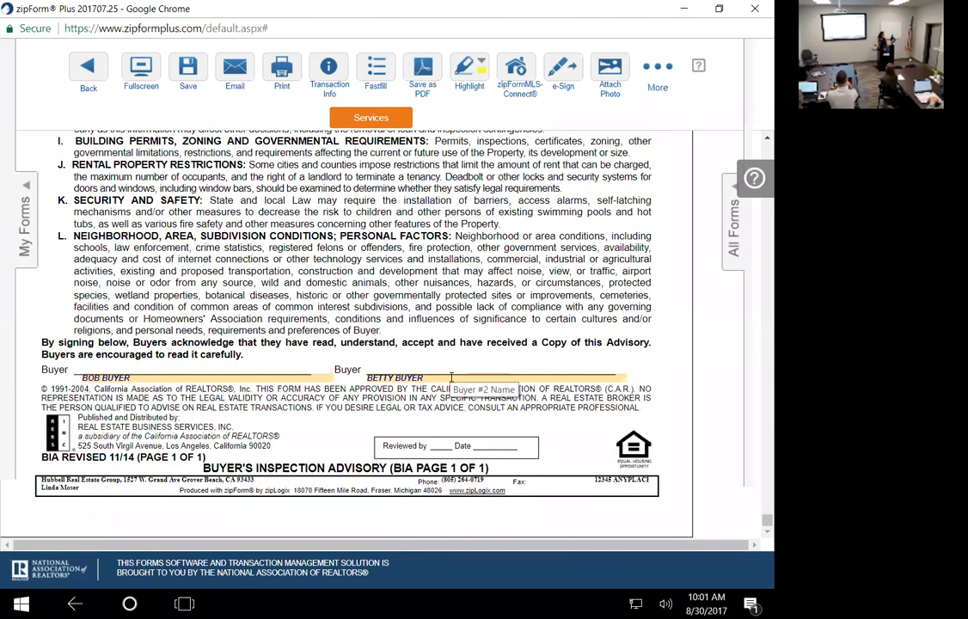
scroll(451, 377, "up", 1)
scroll(450, 376, "up", 10)
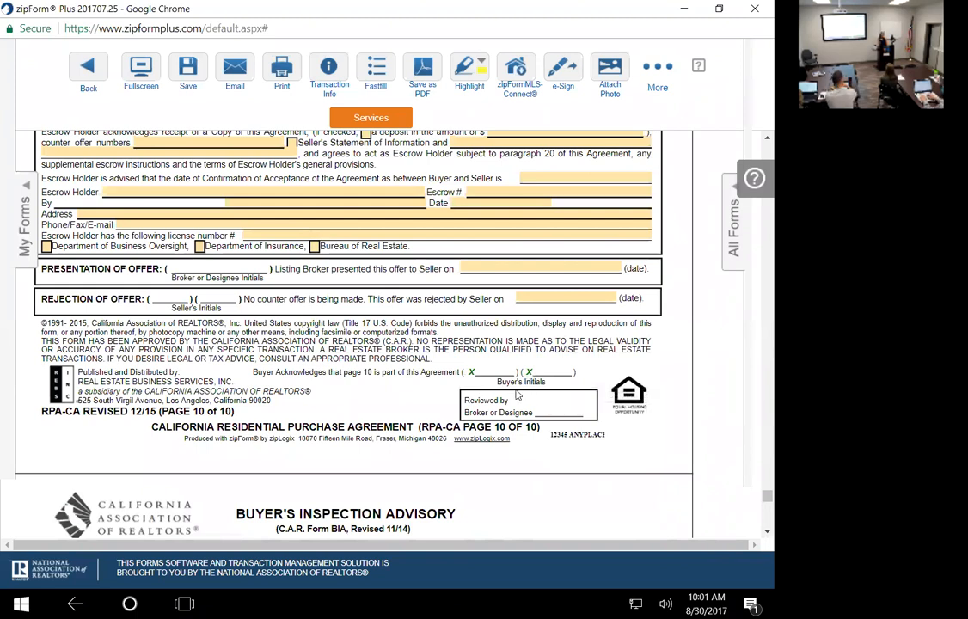
- Exit the full-screen form view, return to the transaction's documents, collapse the forms library and go back to the transactions list
left_click(138, 73)
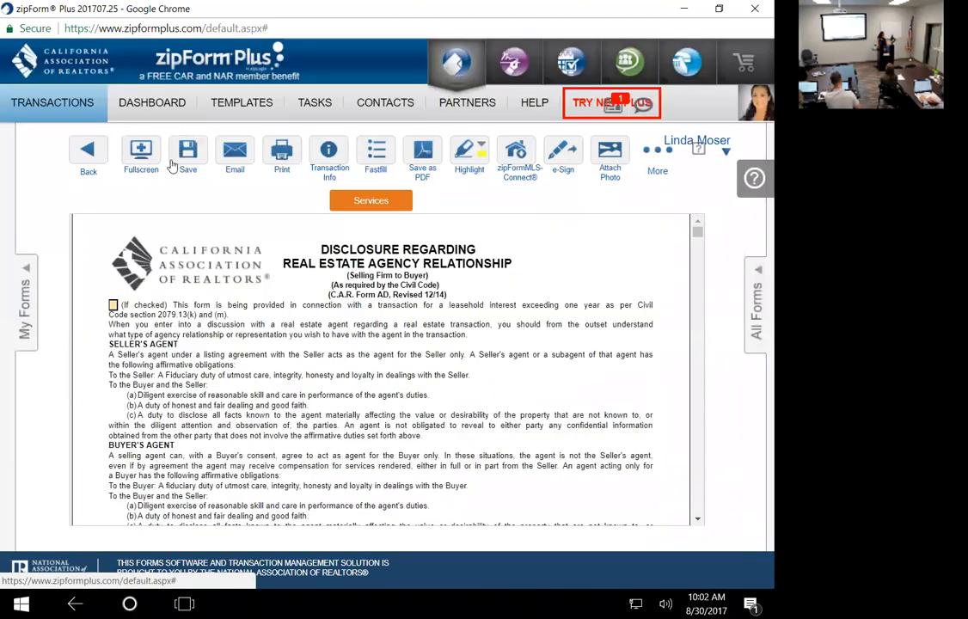
left_click(88, 155)
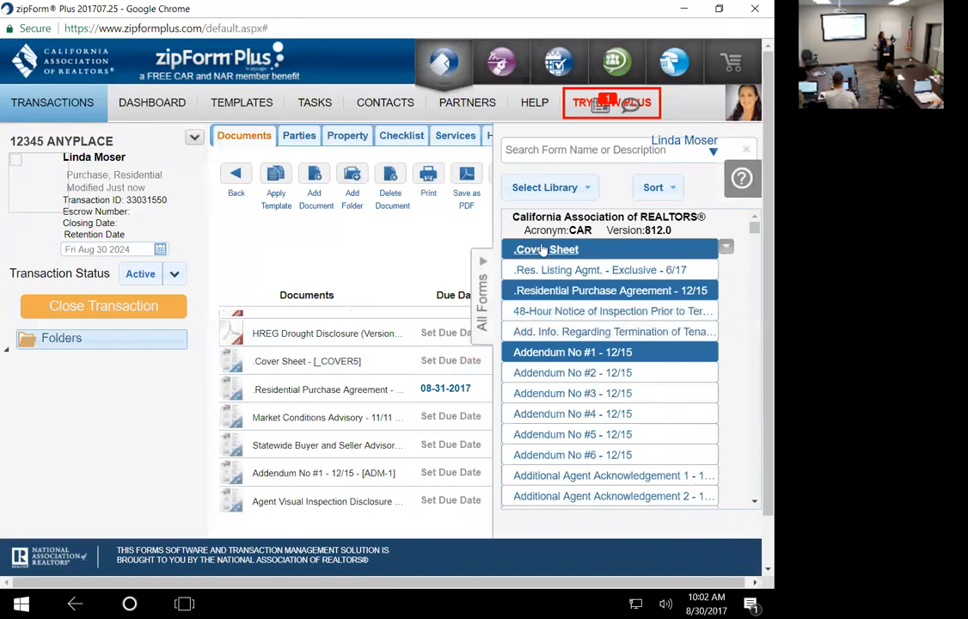
left_click(481, 264)
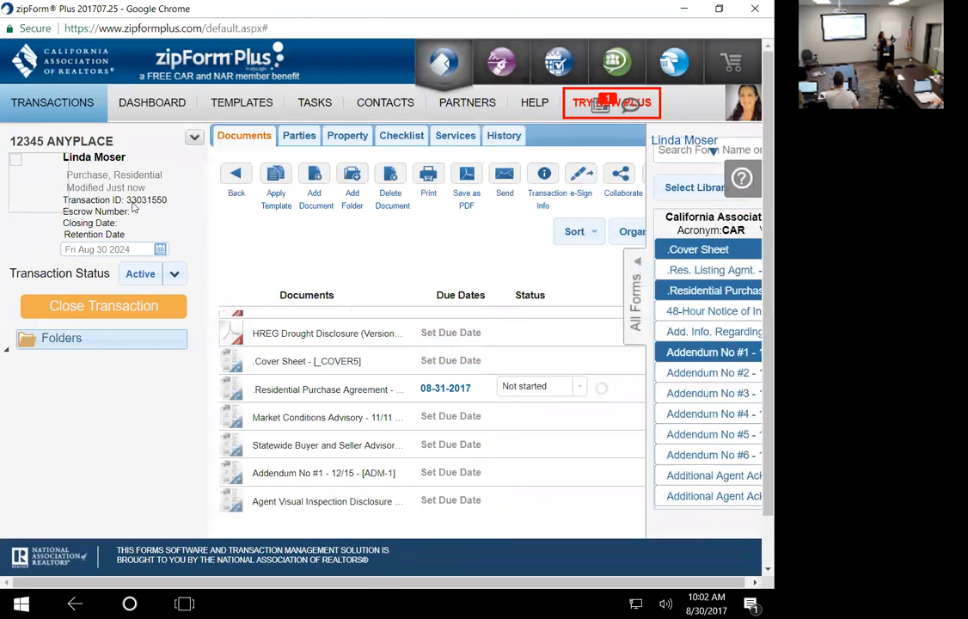
left_click(237, 176)
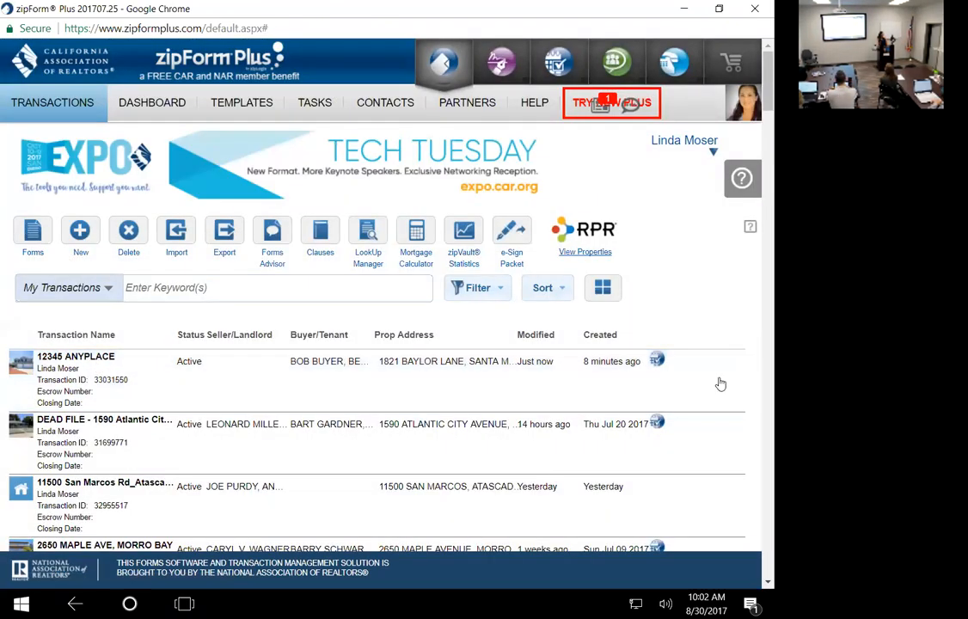
- Copy the 12345 ANYPLACE transaction under the new name 12345 ANYPLACE 2 and open the copy's documents
mouse_move(732, 367)
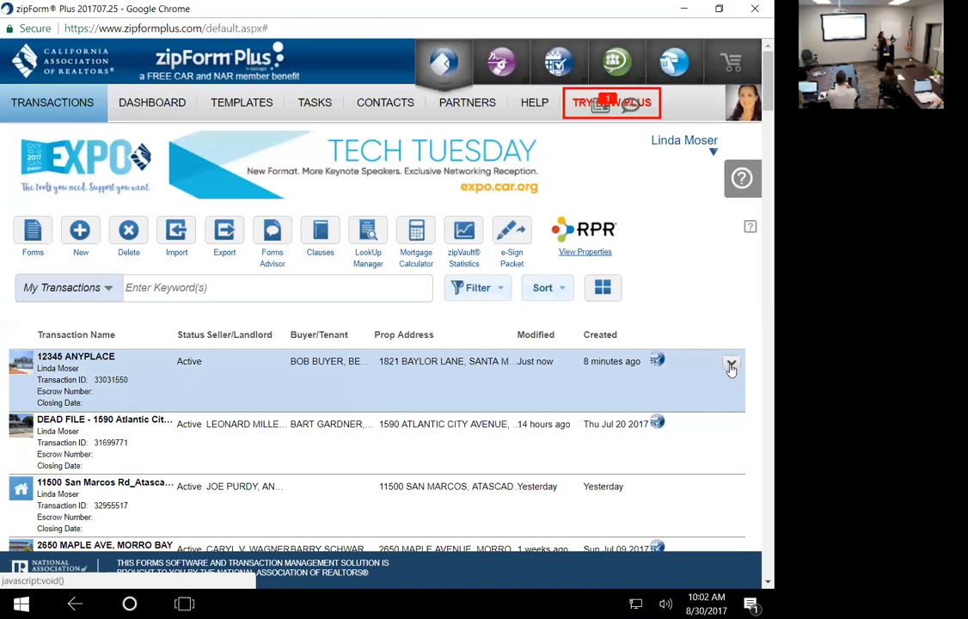
left_click(731, 365)
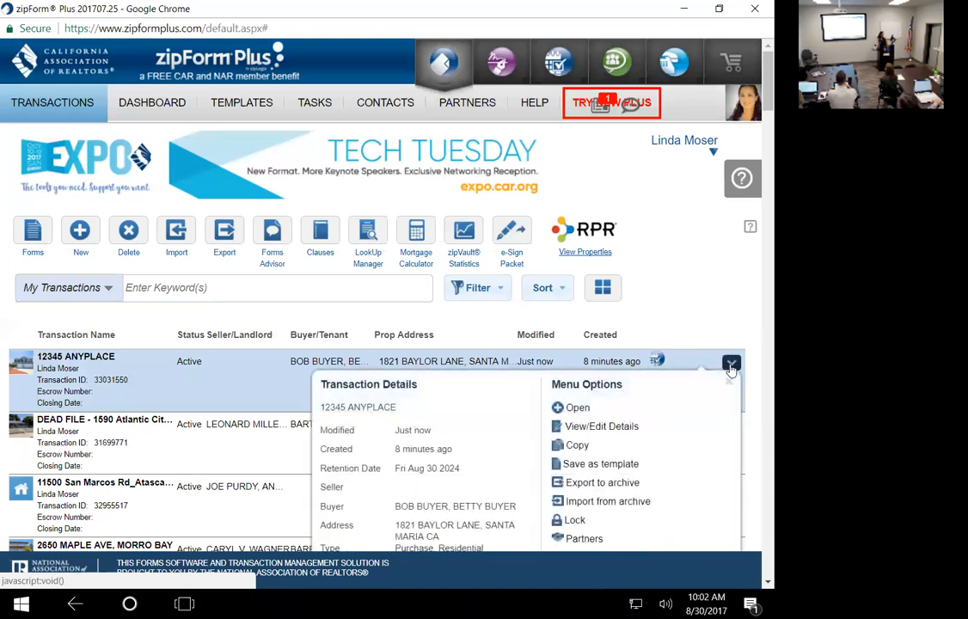
left_click(578, 446)
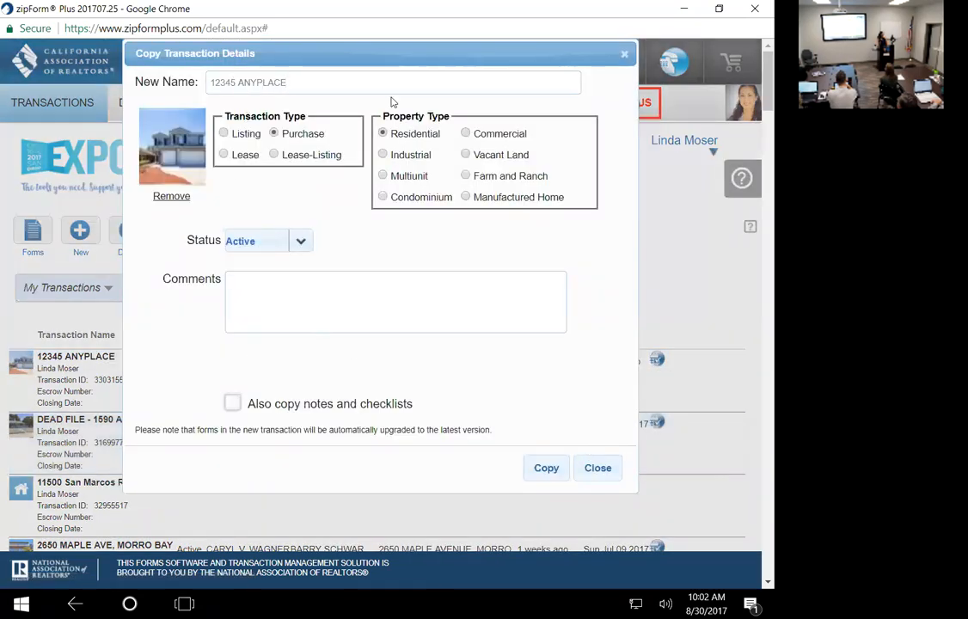
left_click(327, 88)
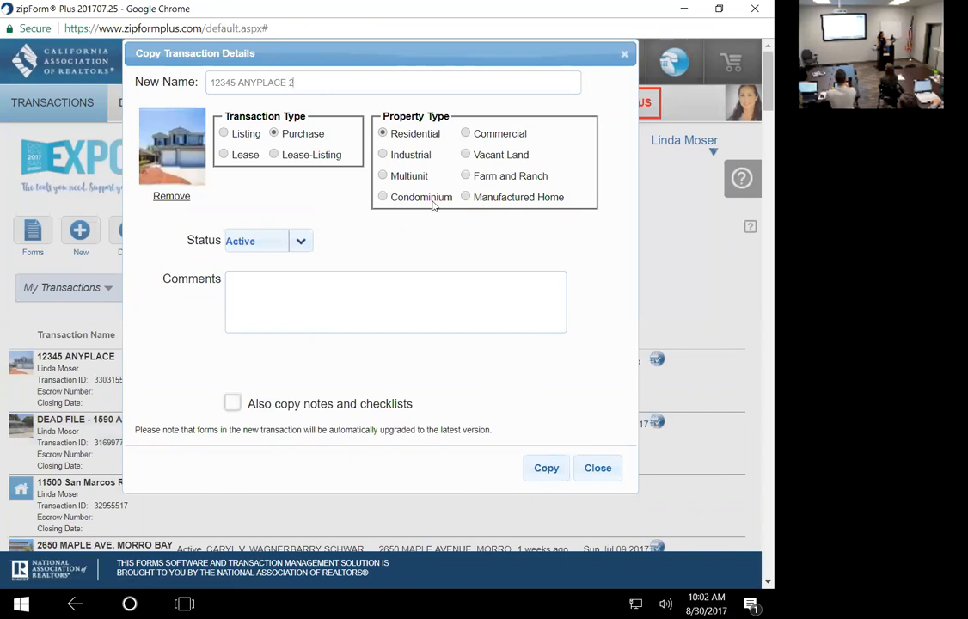
left_click(544, 476)
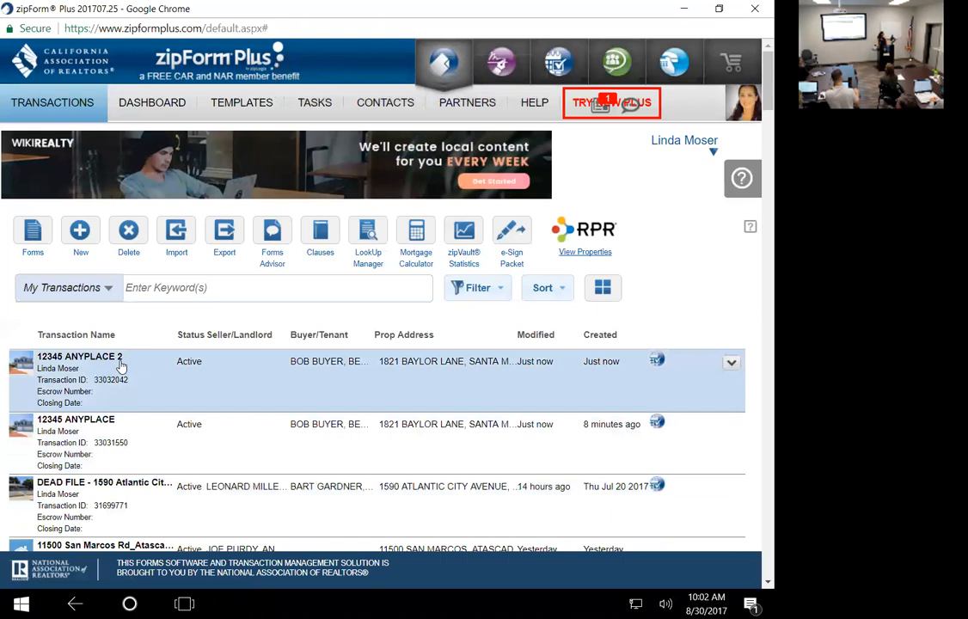
left_click(121, 366)
scroll(287, 351, "up", 3)
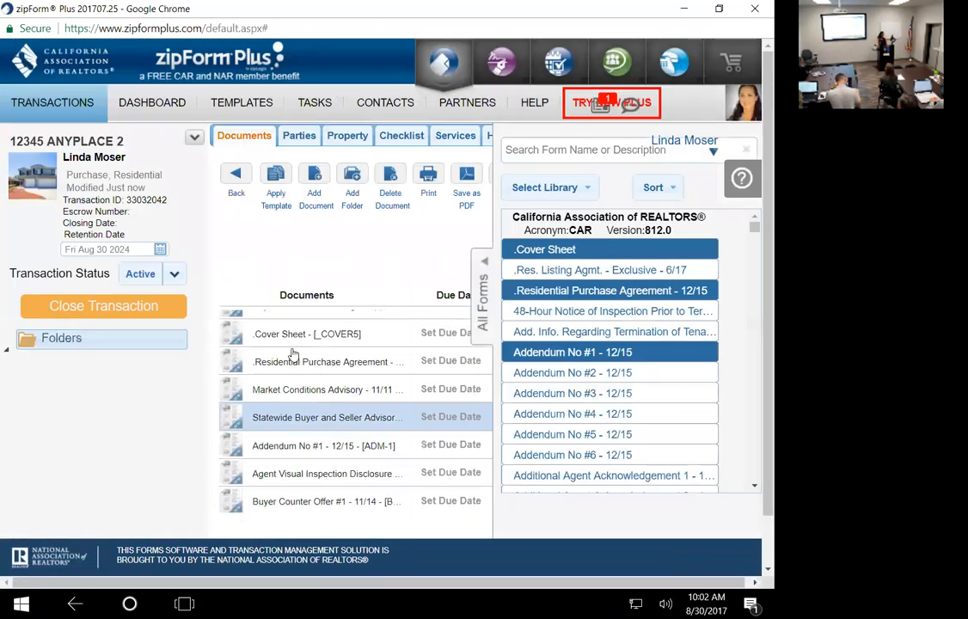
- Check the save-as-template settings for the 12345 ANYPLACE 2 transaction from the transactions list, closing them without saving
left_click(234, 177)
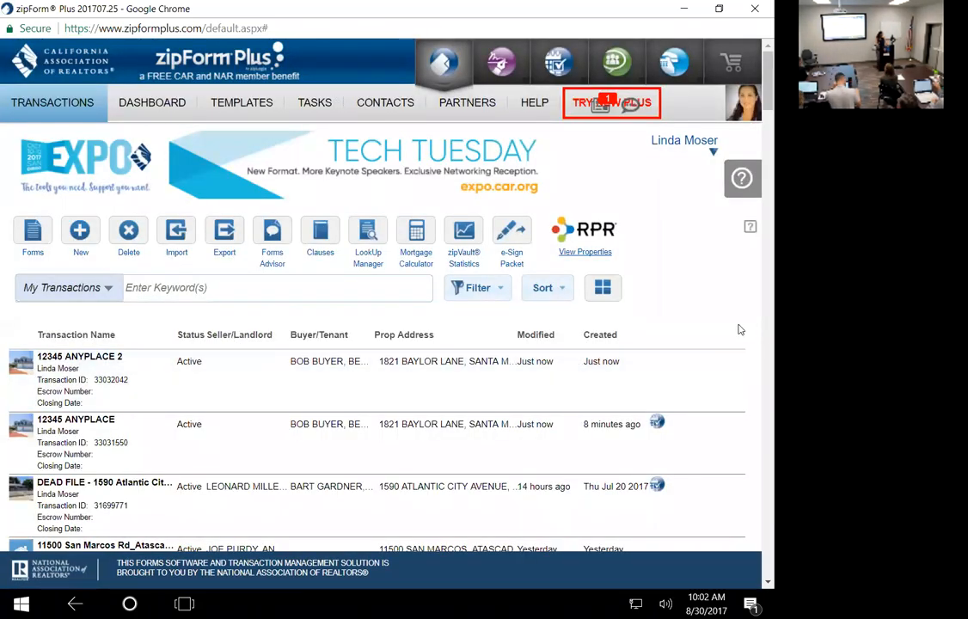
left_click(731, 364)
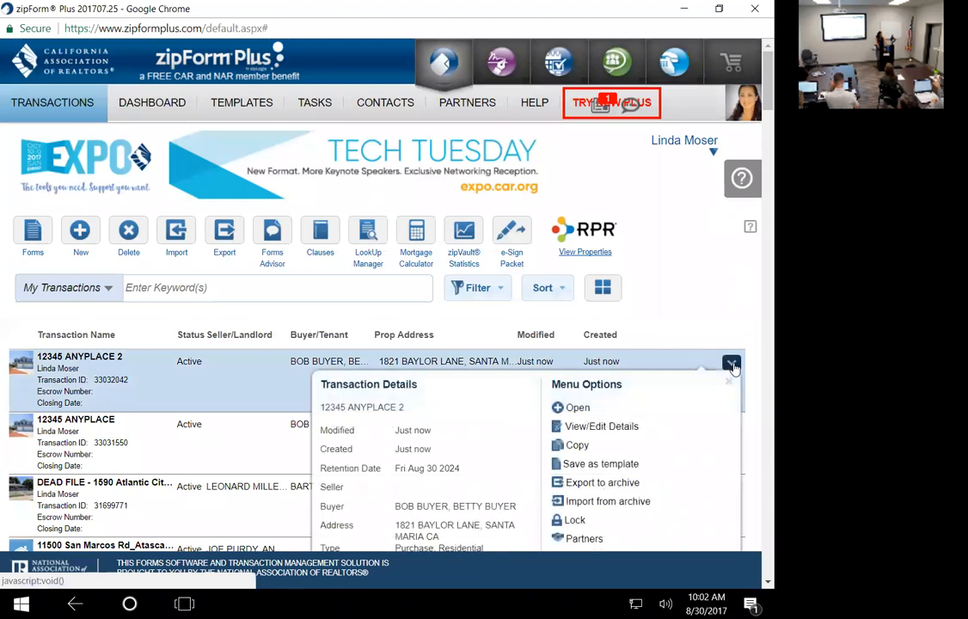
left_click(620, 465)
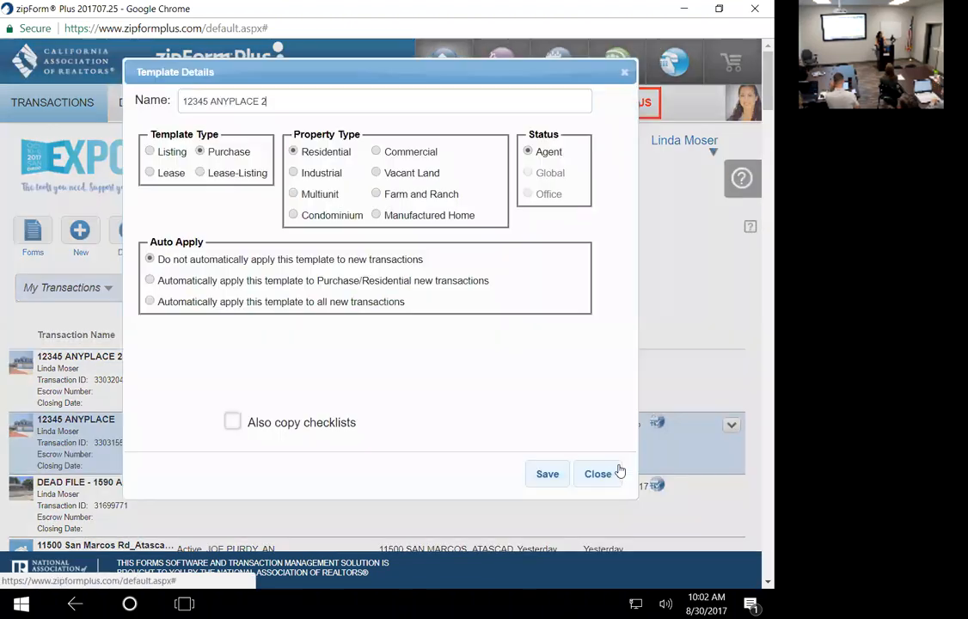
left_click(624, 73)
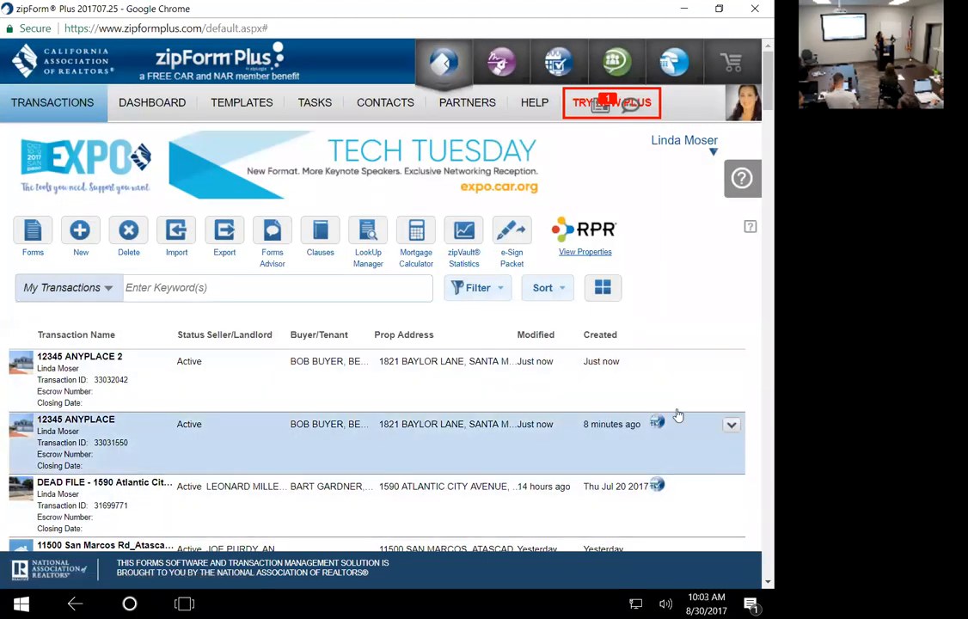
right_click(535, 378)
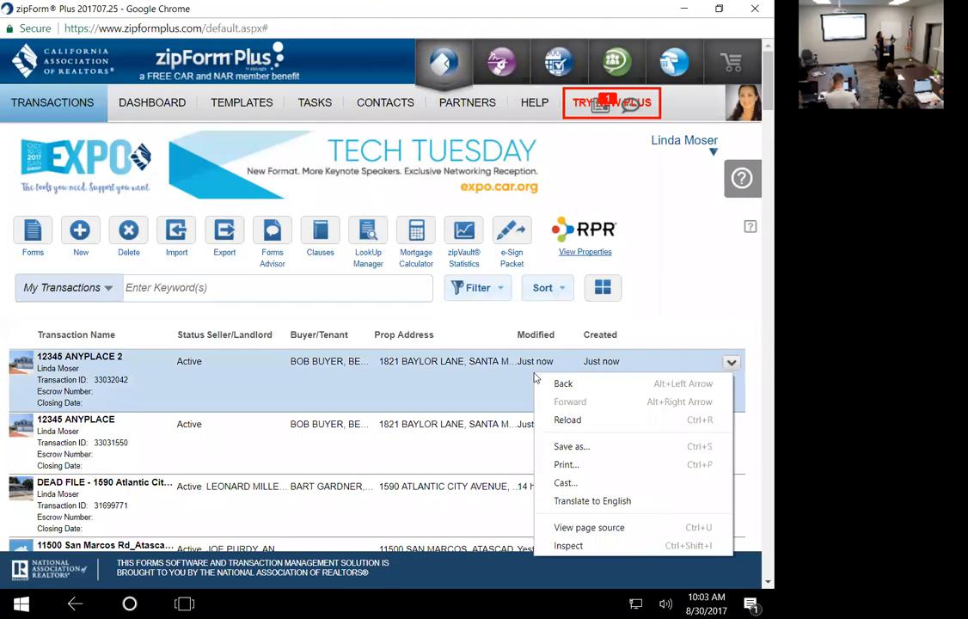
left_click(469, 373)
left_click(464, 367)
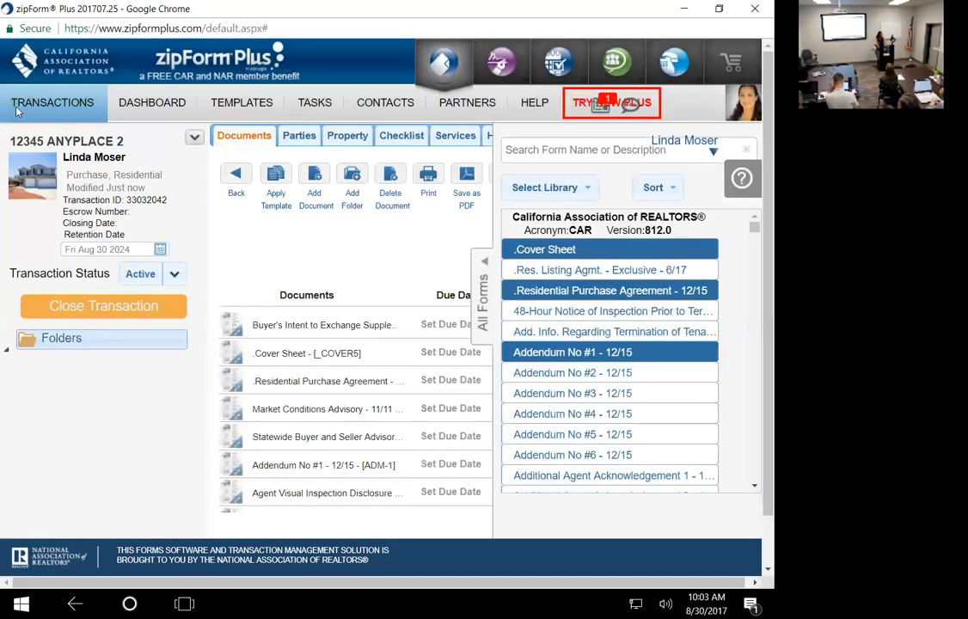
left_click(230, 177)
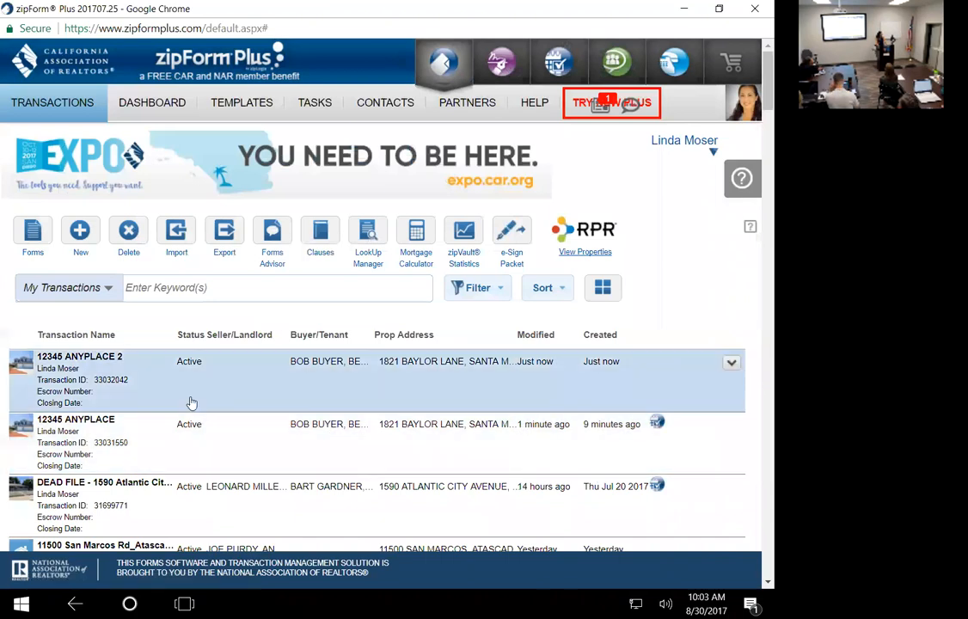
left_click(153, 375)
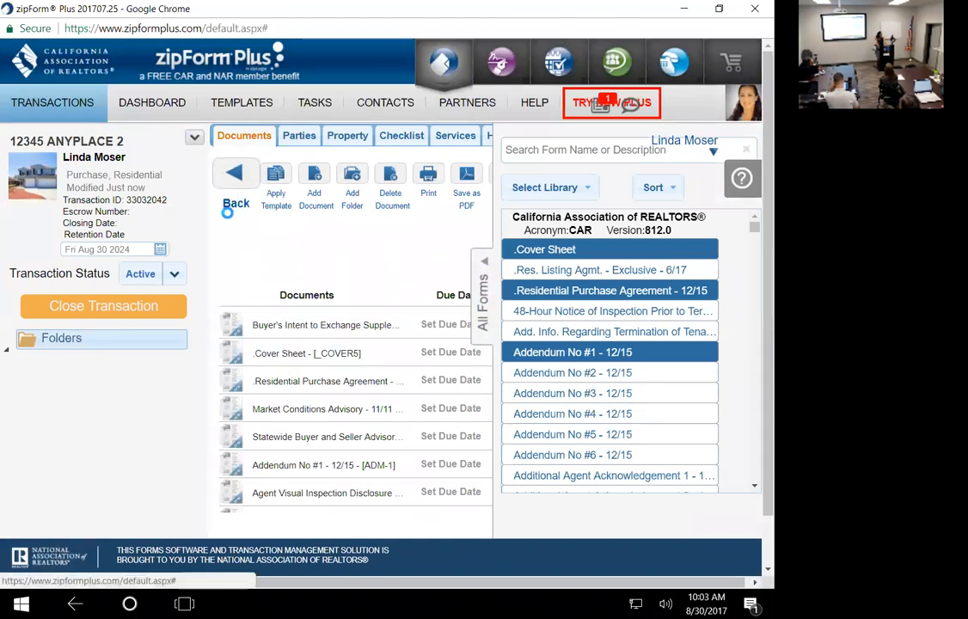
left_click(236, 187)
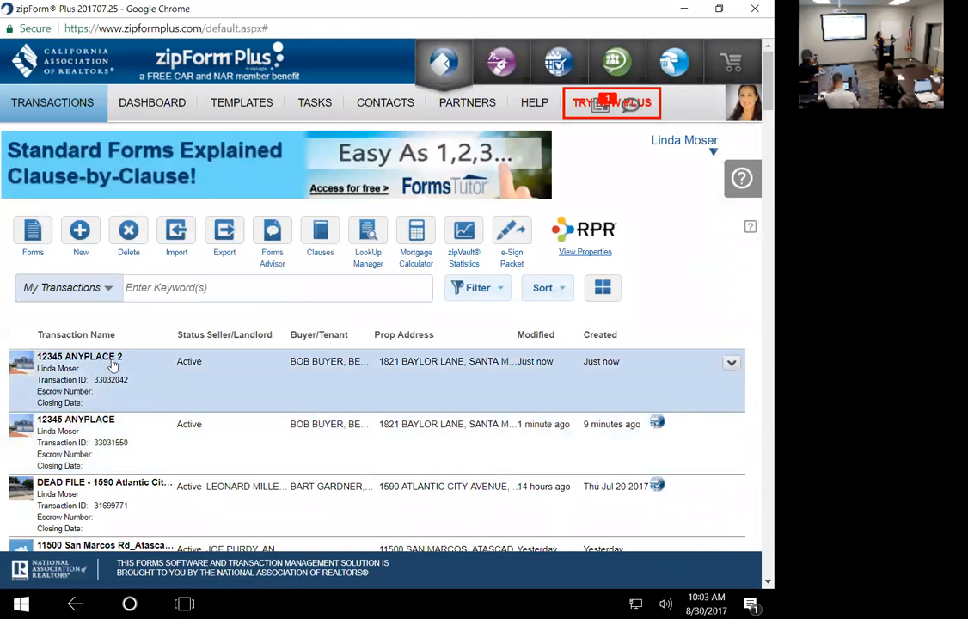
- Delete the 12345 ANYPLACE 2 transaction from the transactions list and confirm the deletion
left_click(731, 364)
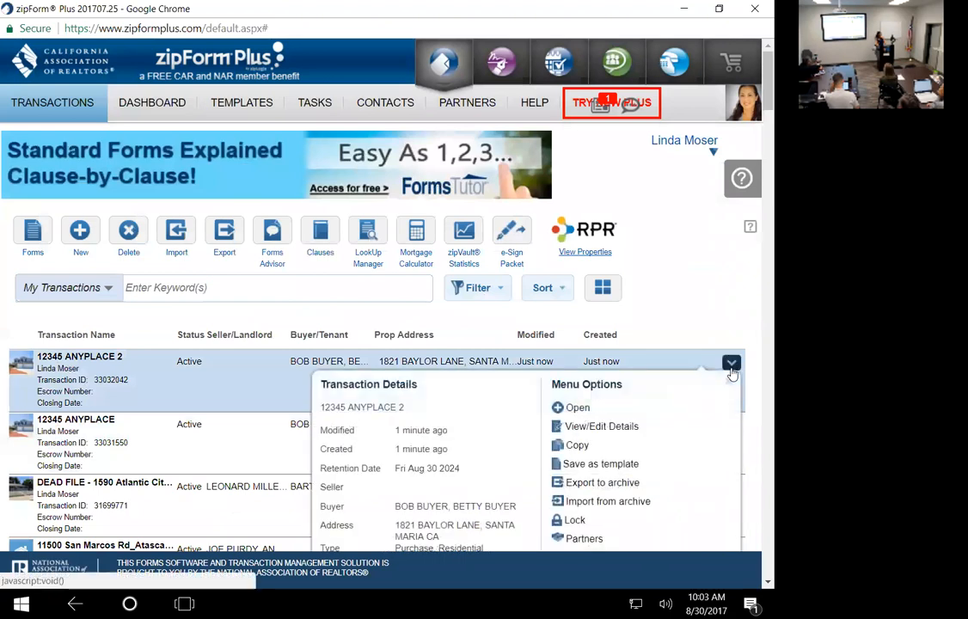
left_click(731, 364)
left_click(732, 368)
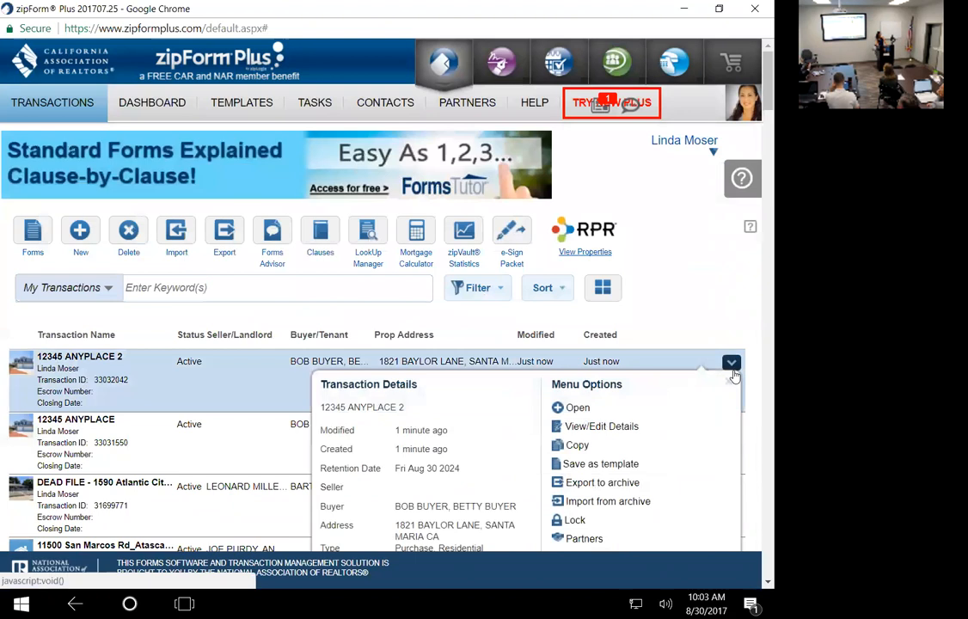
right_click(685, 371)
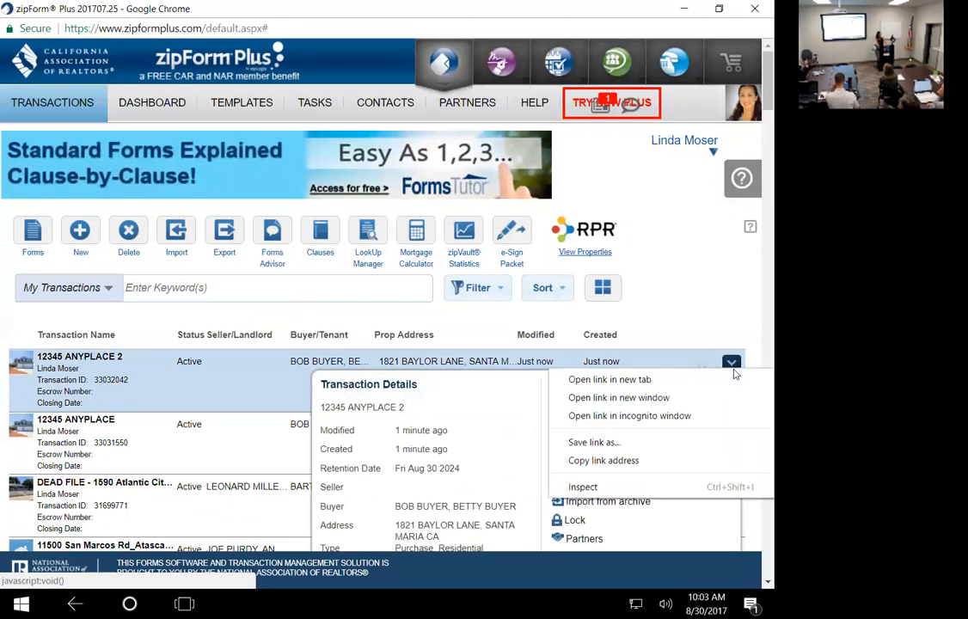
left_click(683, 368)
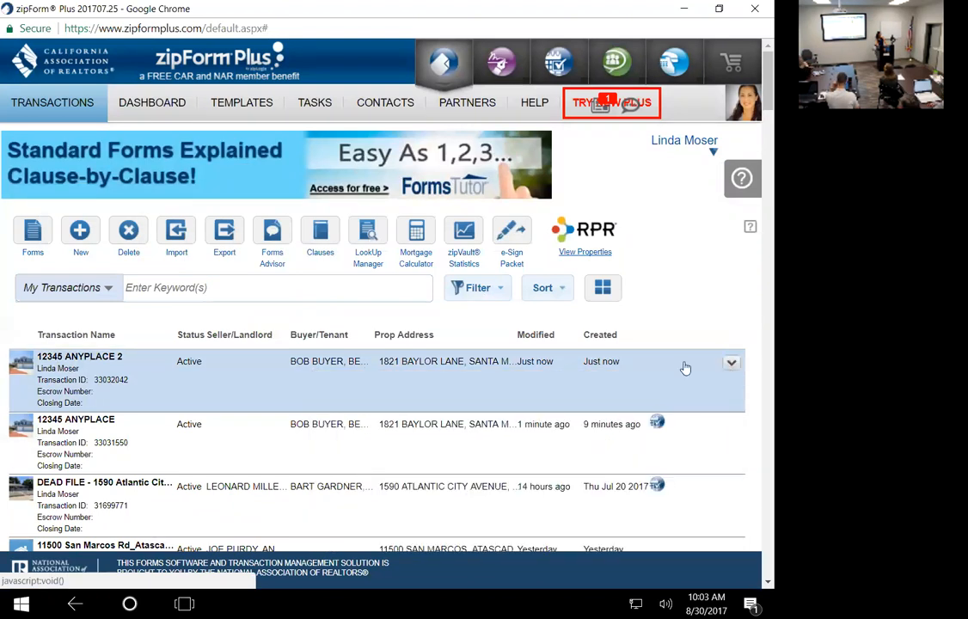
left_click(731, 362)
scroll(663, 439, "down", 3)
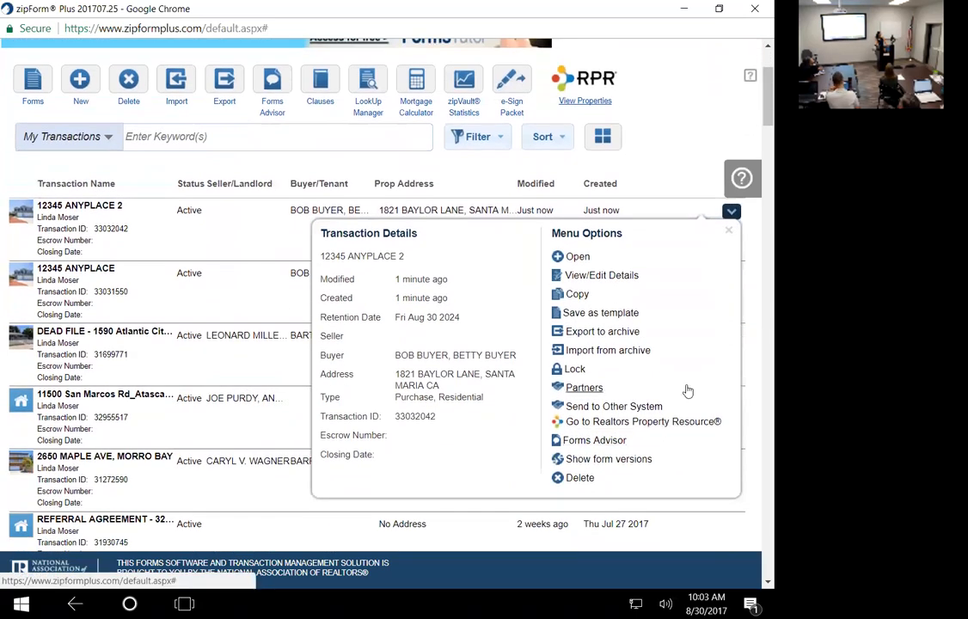
left_click(579, 480)
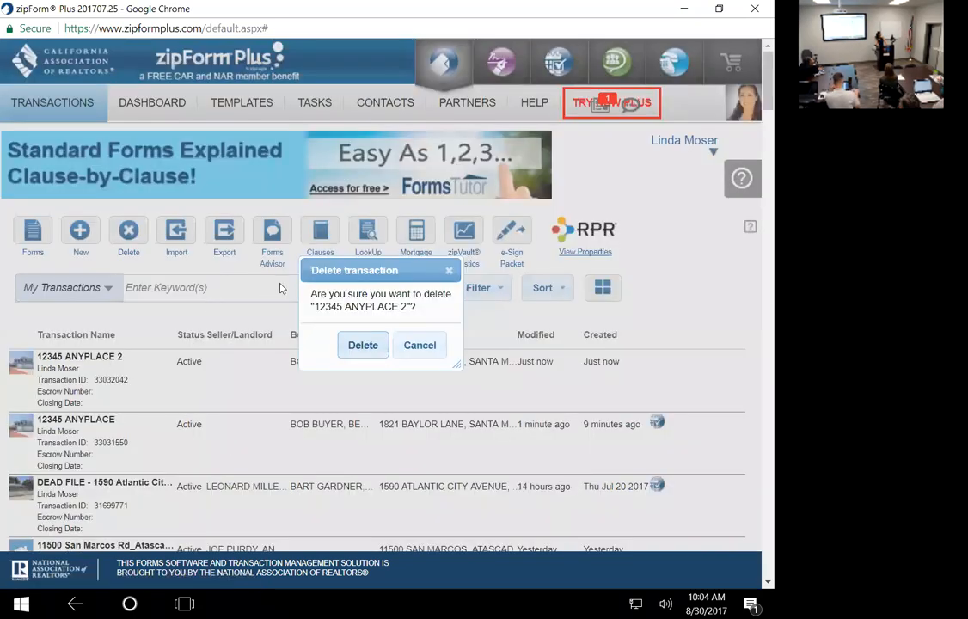
left_click(363, 345)
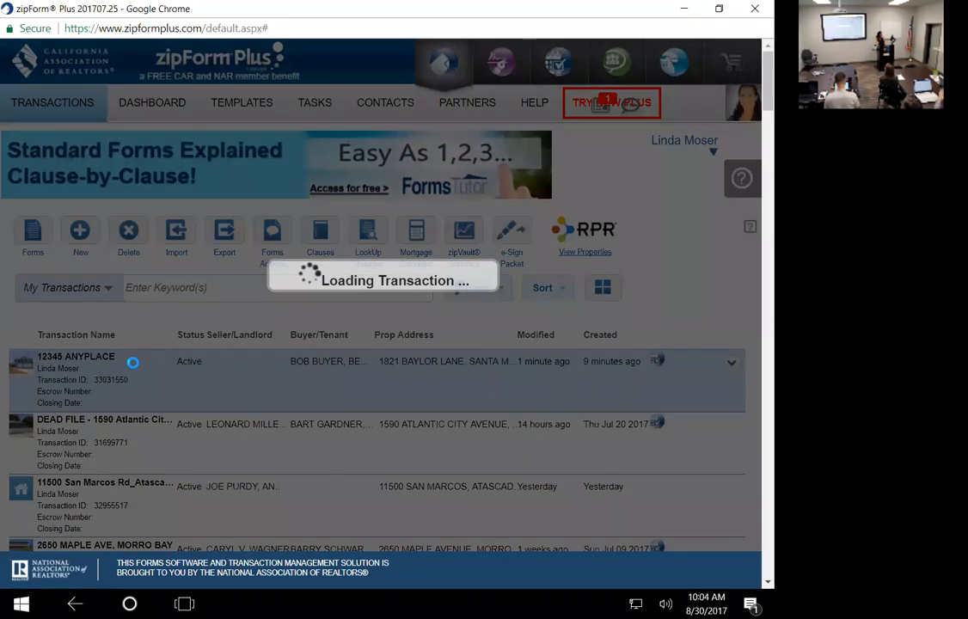
- Open the documents of the original 12345 ANYPLACE transaction and collapse the forms library
right_click(133, 362)
left_click(105, 404)
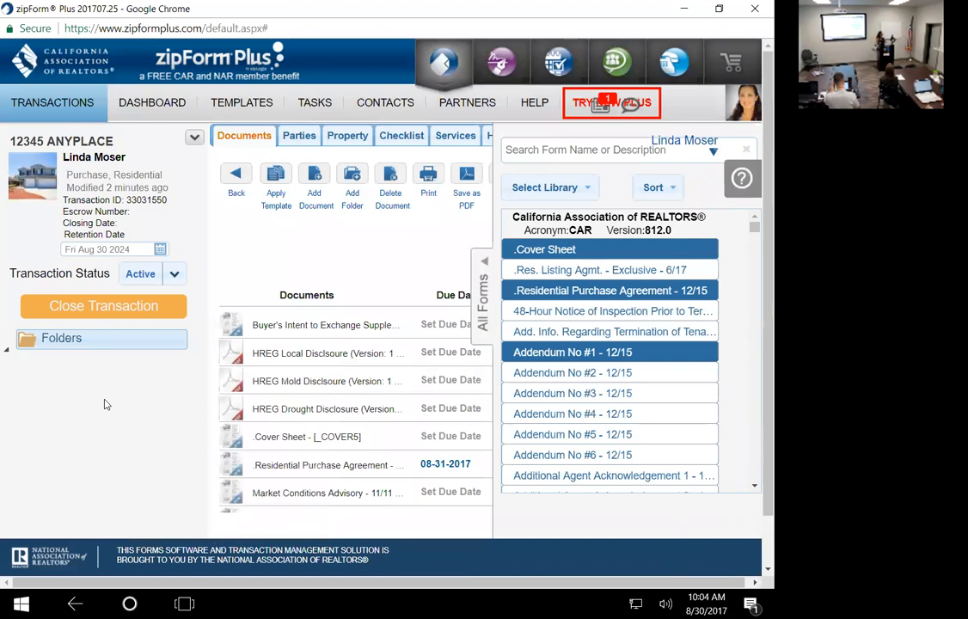
left_click(483, 263)
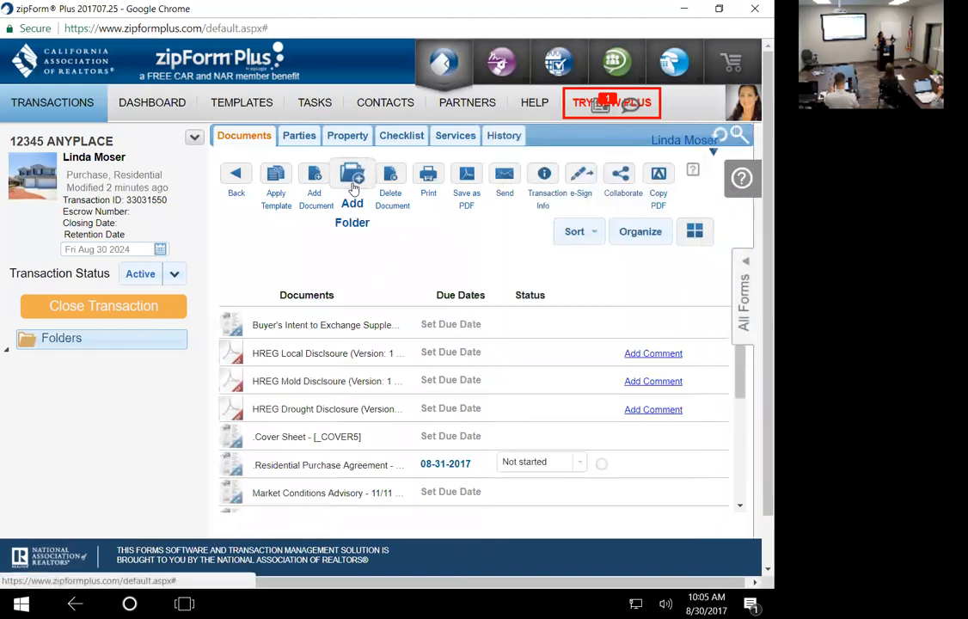
- Add the file icon_3_pdf_x128 from the desktop's Training Packet - Google Drive_files folder to the transaction's documents, keeping its display name
left_click(322, 178)
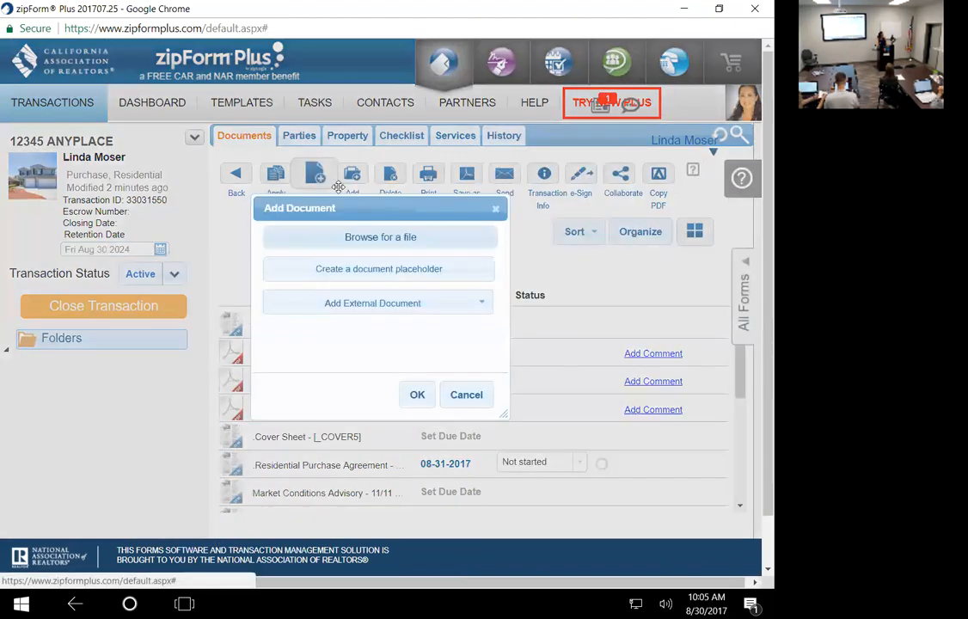
left_click(398, 245)
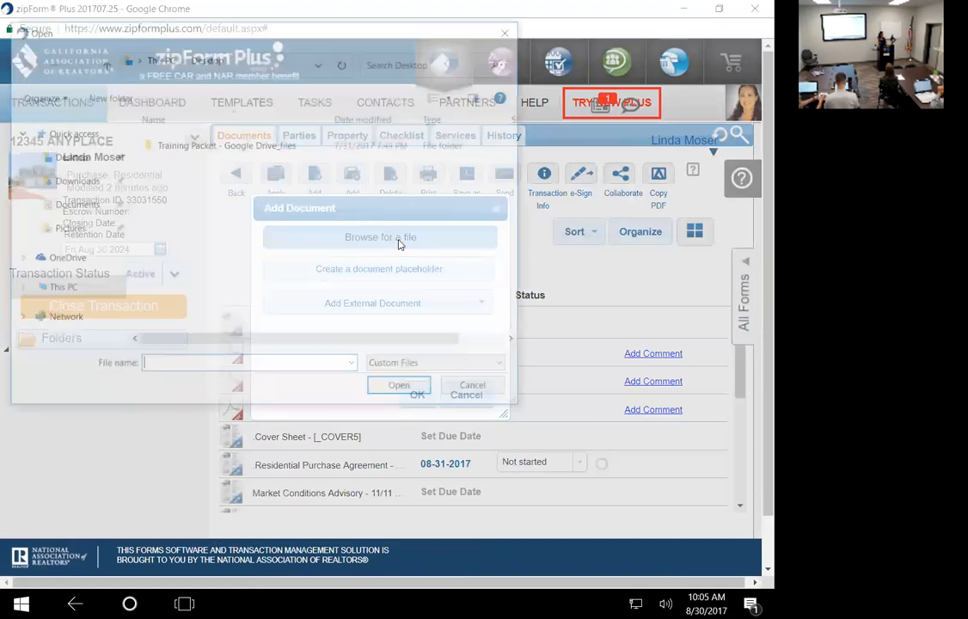
left_click(62, 162)
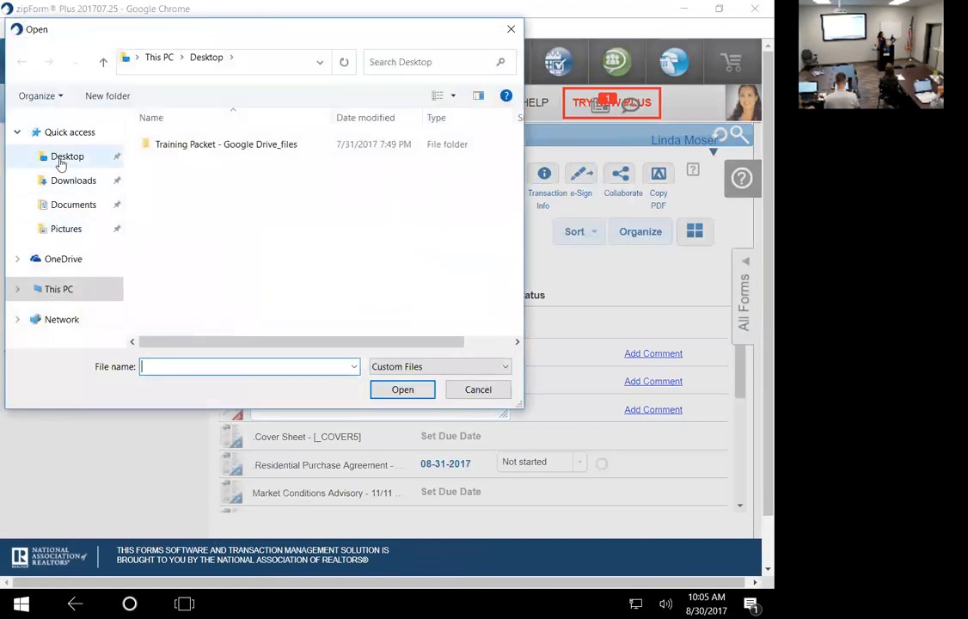
double_click(164, 145)
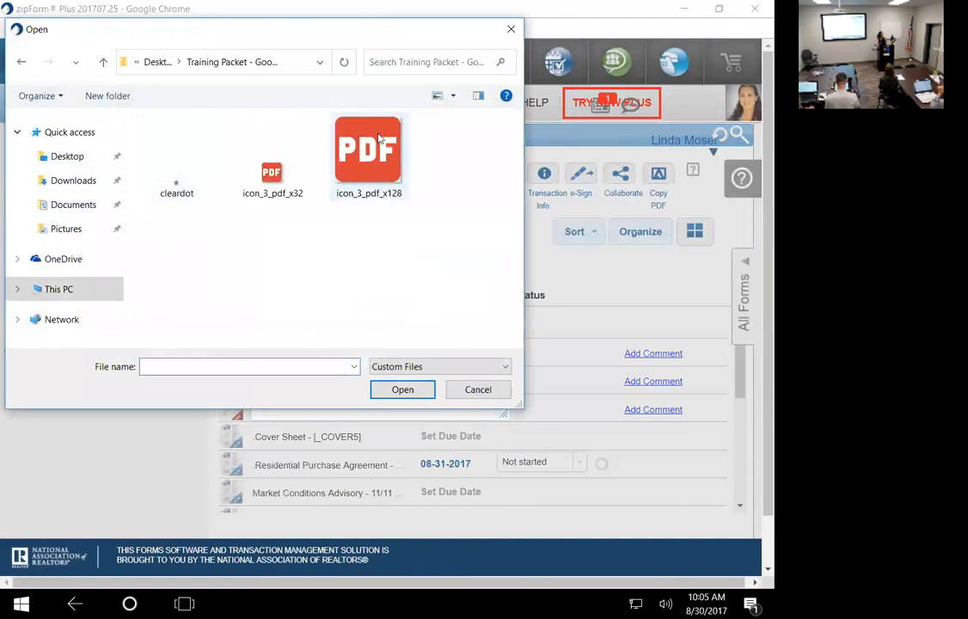
left_click(335, 129)
left_click(403, 389)
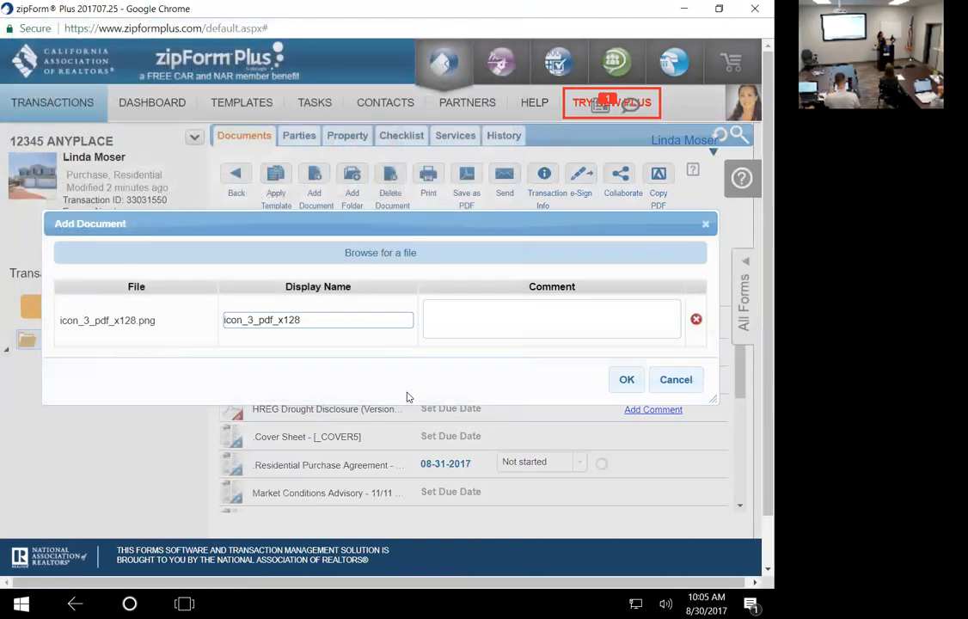
left_click(627, 379)
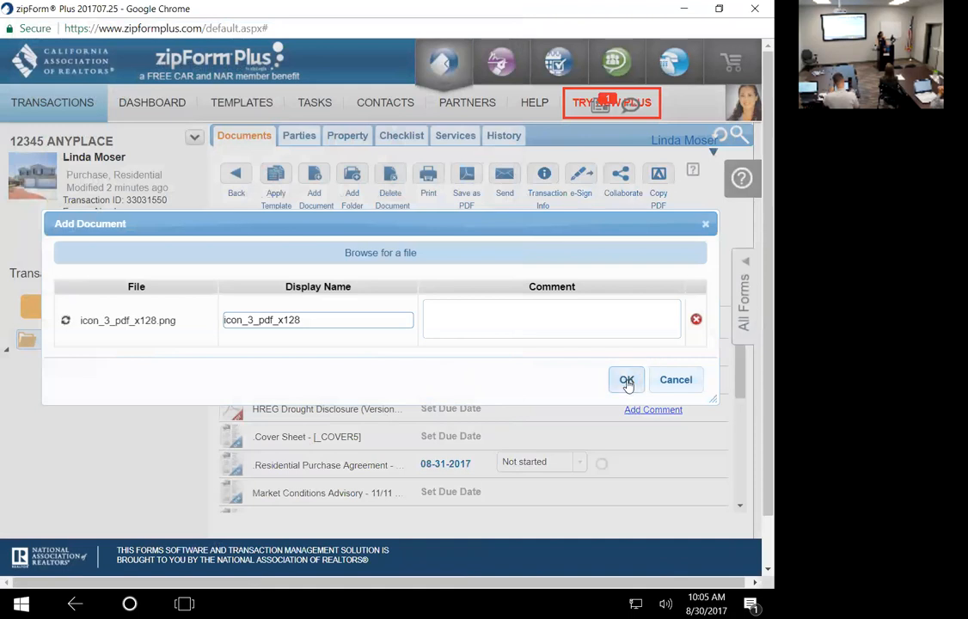
scroll(753, 459, "down", 1)
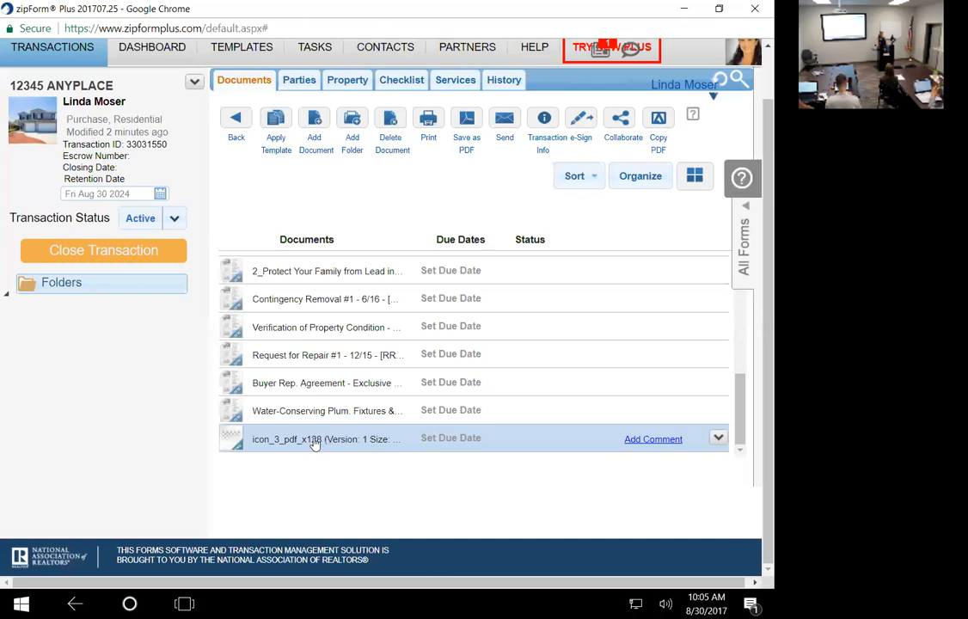
- Leave the transaction, open the HUBBELL FORMS template from the templates list and collapse its forms library
left_click(236, 121)
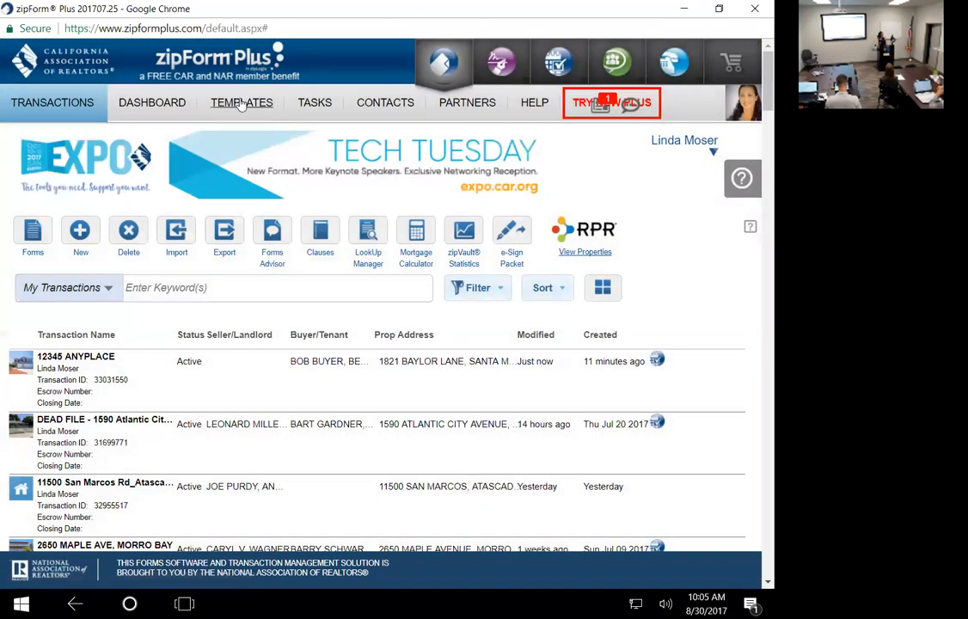
left_click(245, 100)
scroll(175, 386, "down", 5)
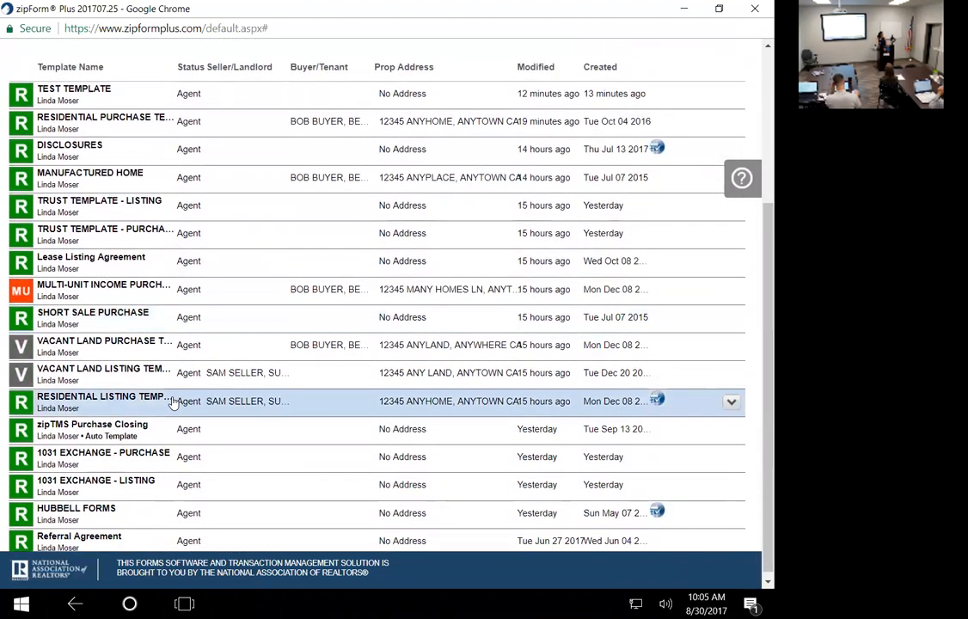
scroll(172, 401, "down", 1)
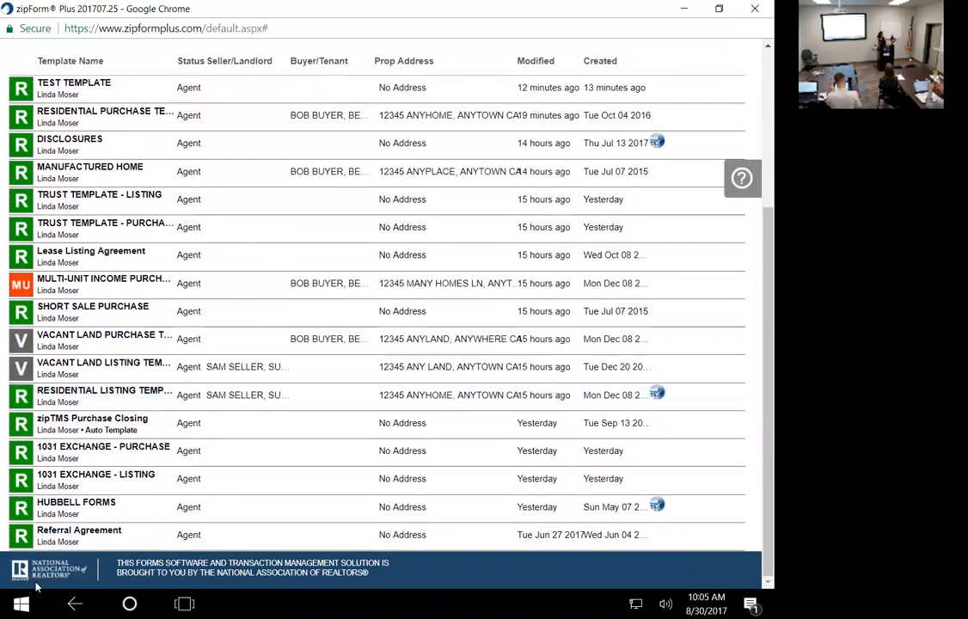
left_click(85, 512)
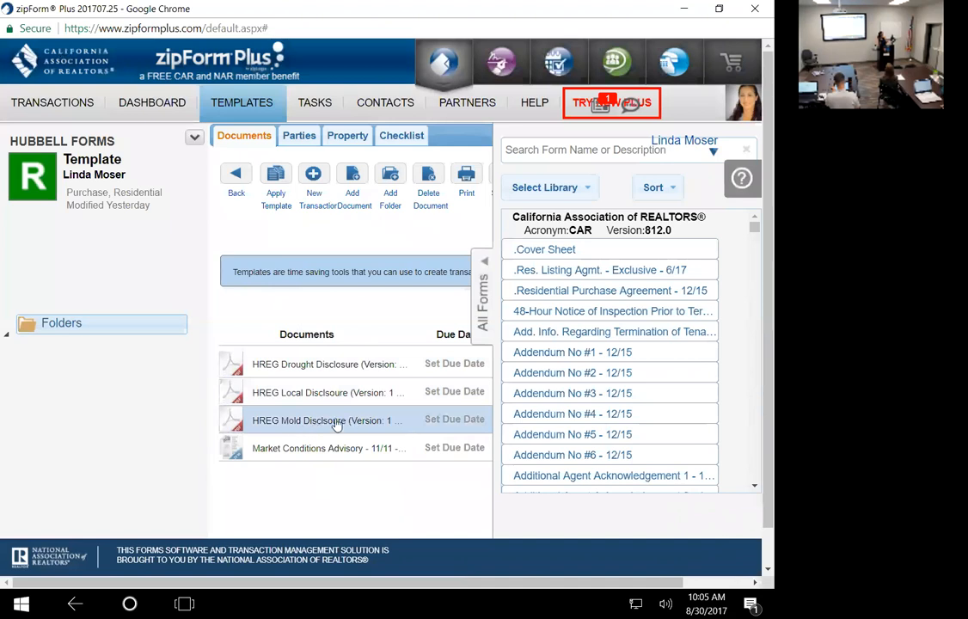
left_click(486, 265)
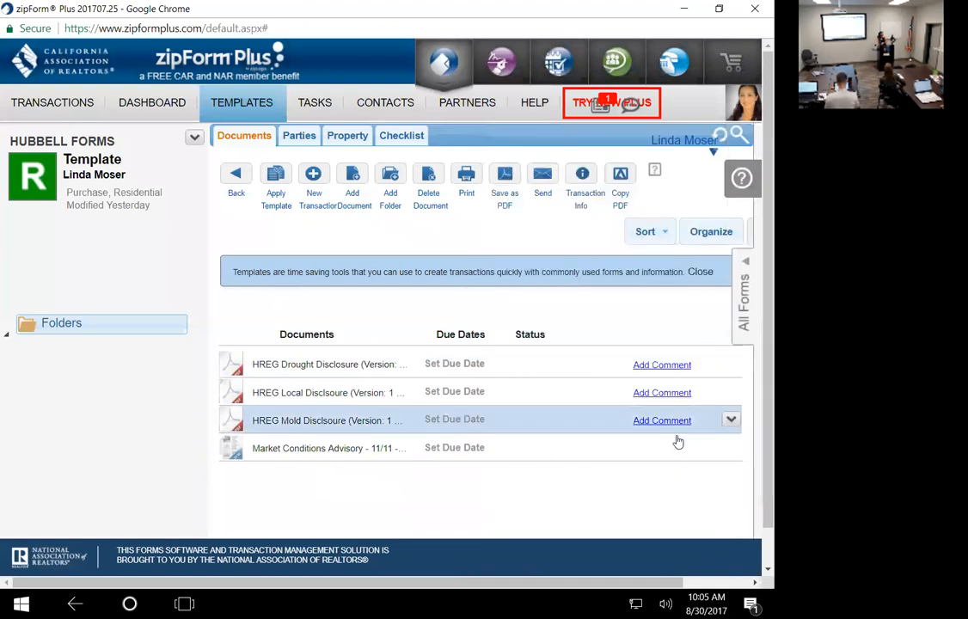
- Examine the options available for the HREG Mold document and preview the HREG Drought Disclosure PDF, closing both
left_click(730, 422)
scroll(713, 400, "down", 4)
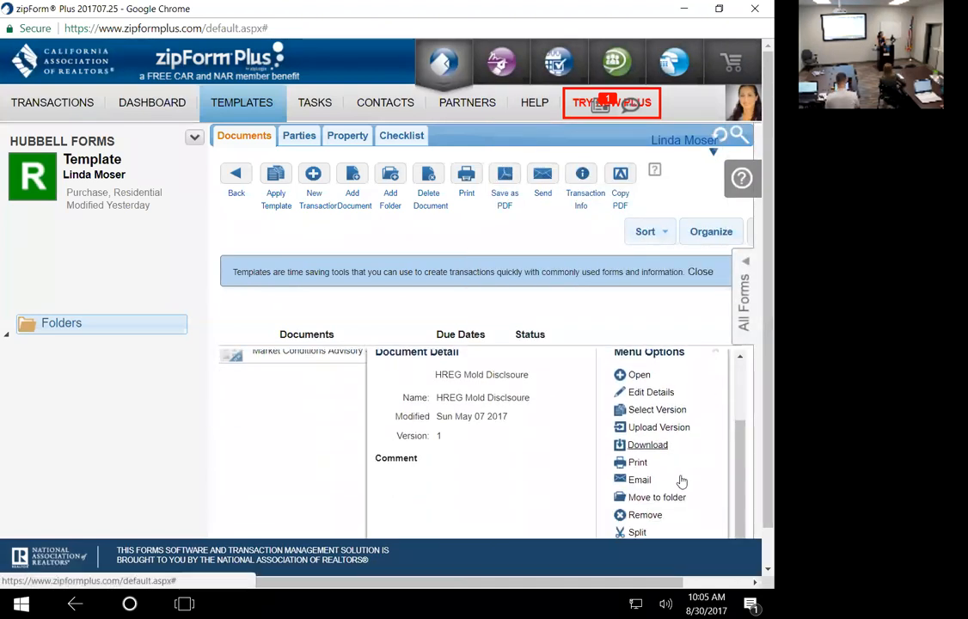
left_click(272, 386)
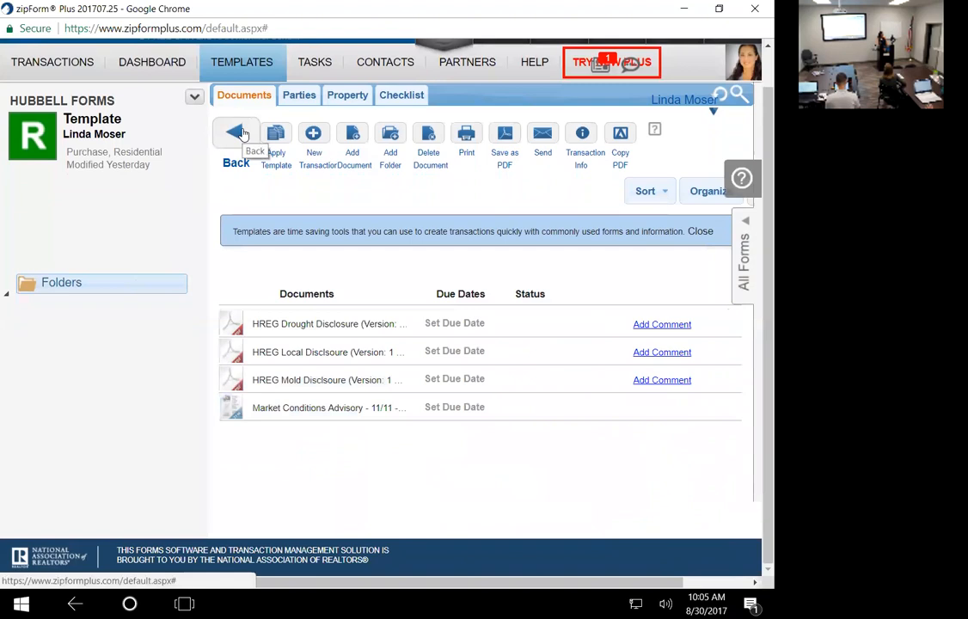
left_click(333, 323)
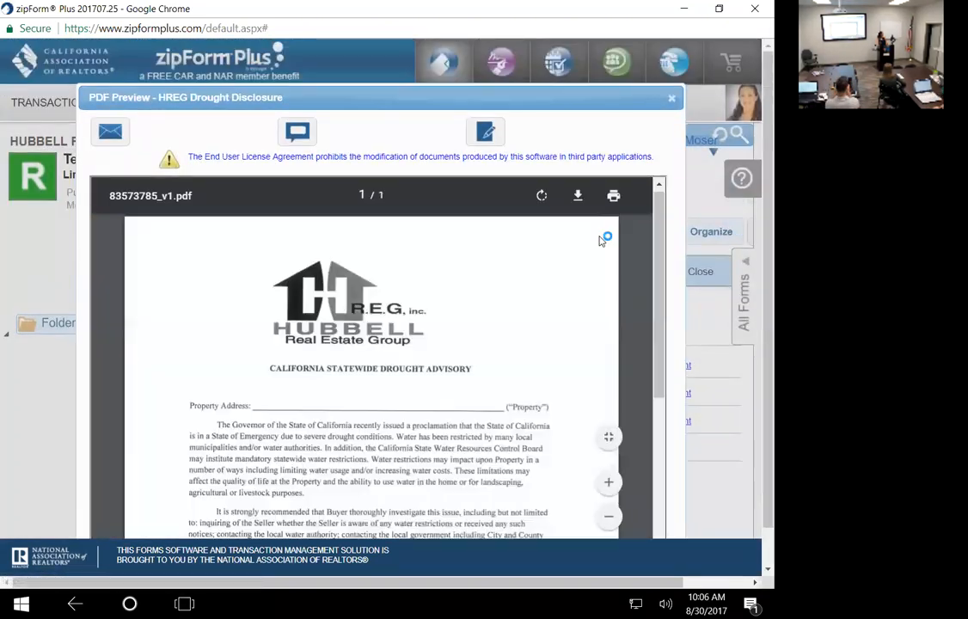
left_click(673, 99)
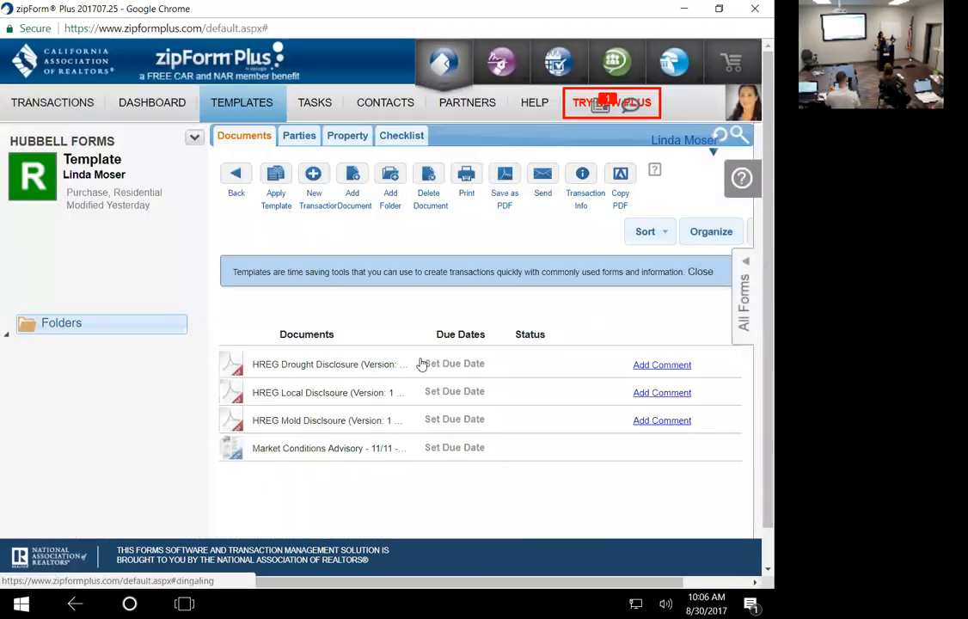
- Select the HREG Drought, Local and Mold disclosures and the Market Conditions Advisory for sending, and continue to the email form
left_click(540, 177)
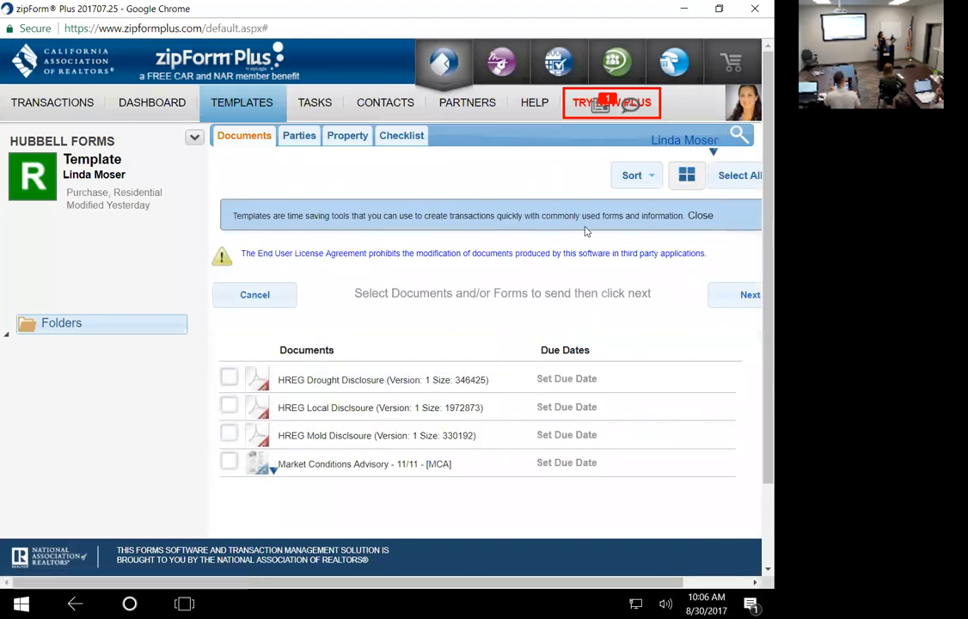
left_click(229, 377)
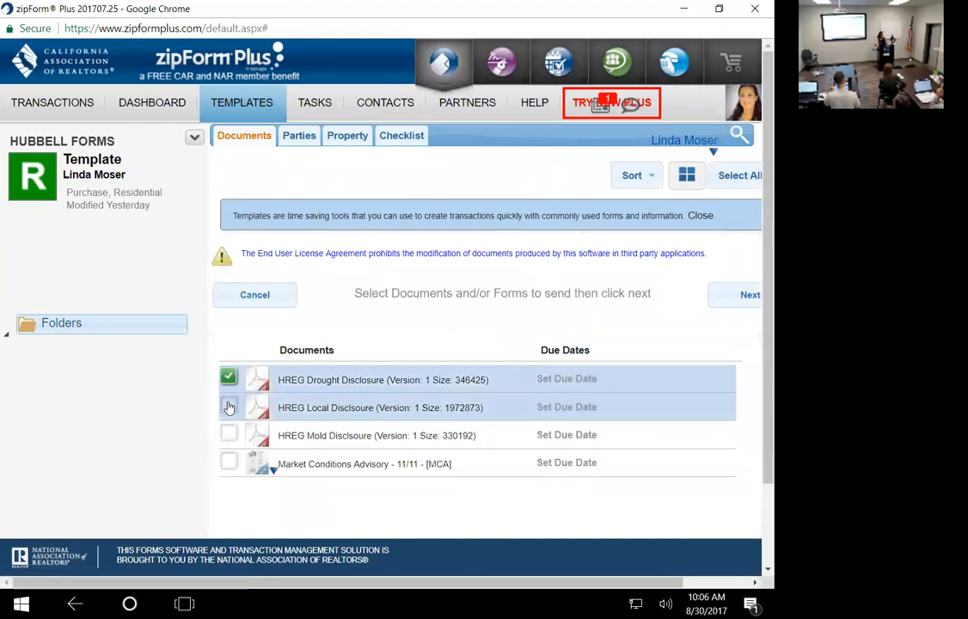
left_click(229, 407)
left_click(229, 435)
left_click(228, 462)
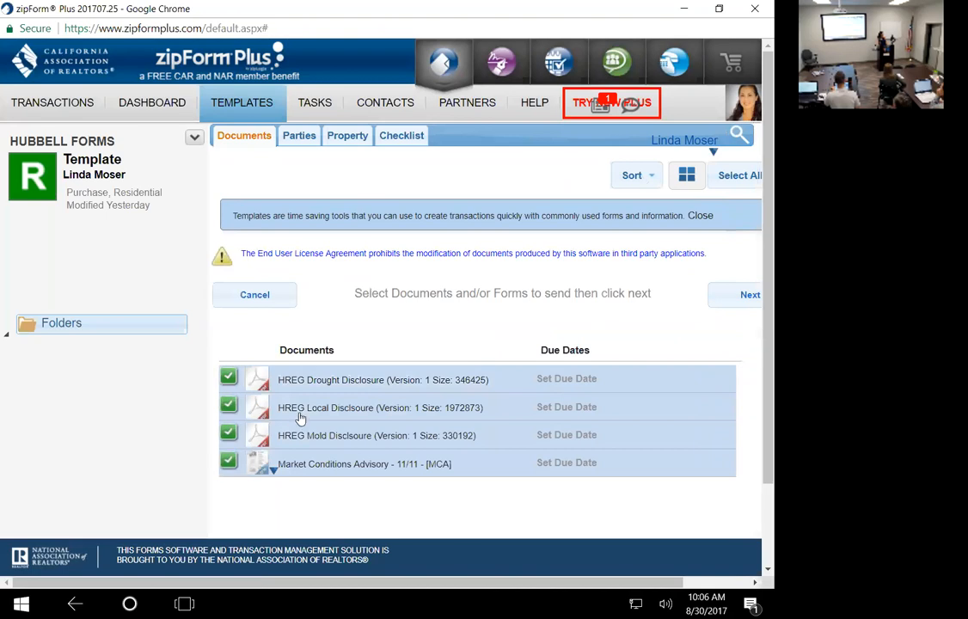
scroll(389, 427, "down", 2)
scroll(389, 427, "up", 2)
left_click(732, 297)
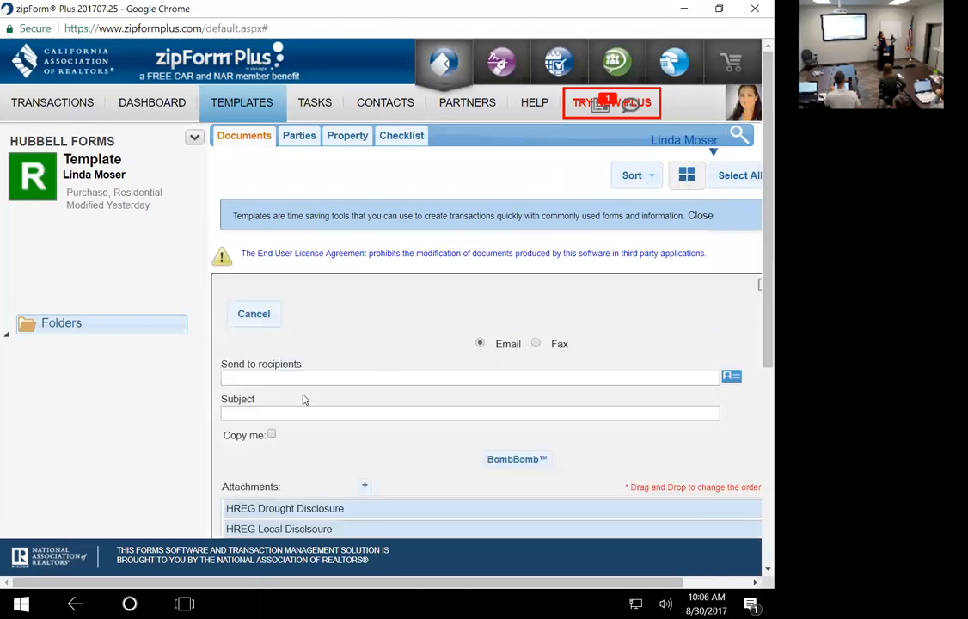
- Examine the email form's recipient, attachment, PDF and message options, cancel the sending and return to the templates list
scroll(321, 431, "down", 3)
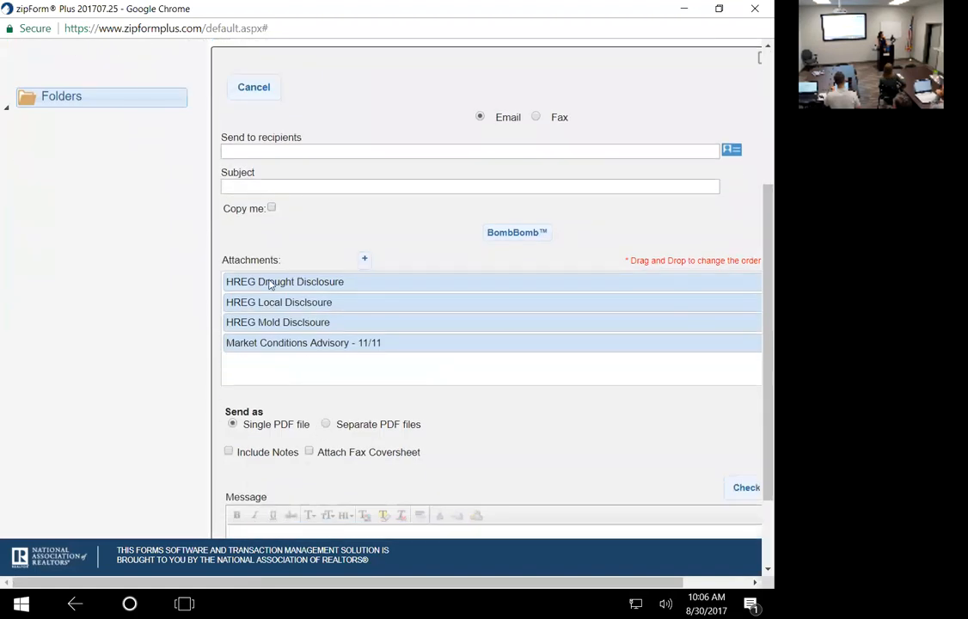
scroll(426, 398, "down", 2)
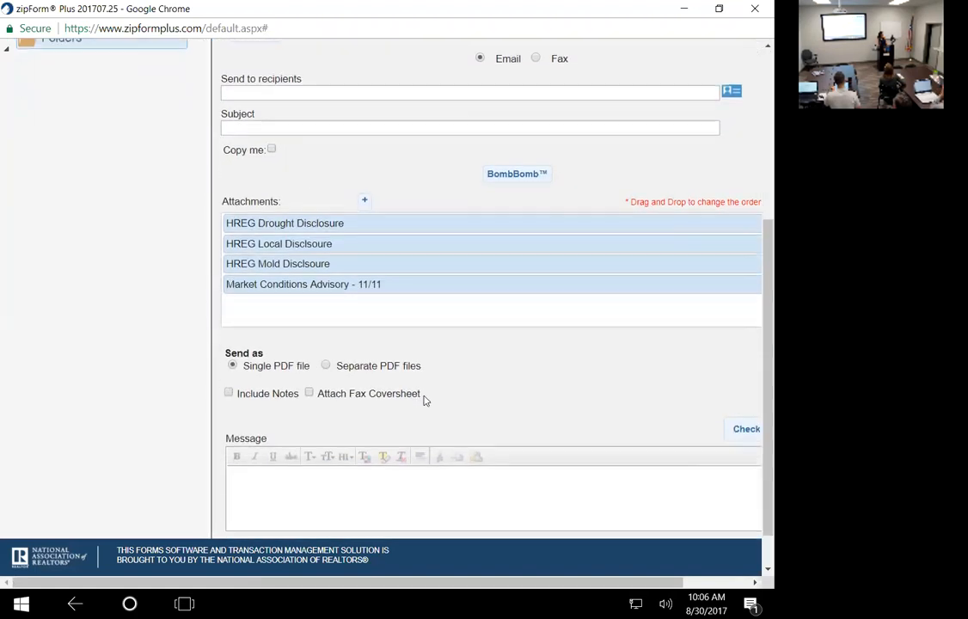
scroll(386, 396, "up", 4)
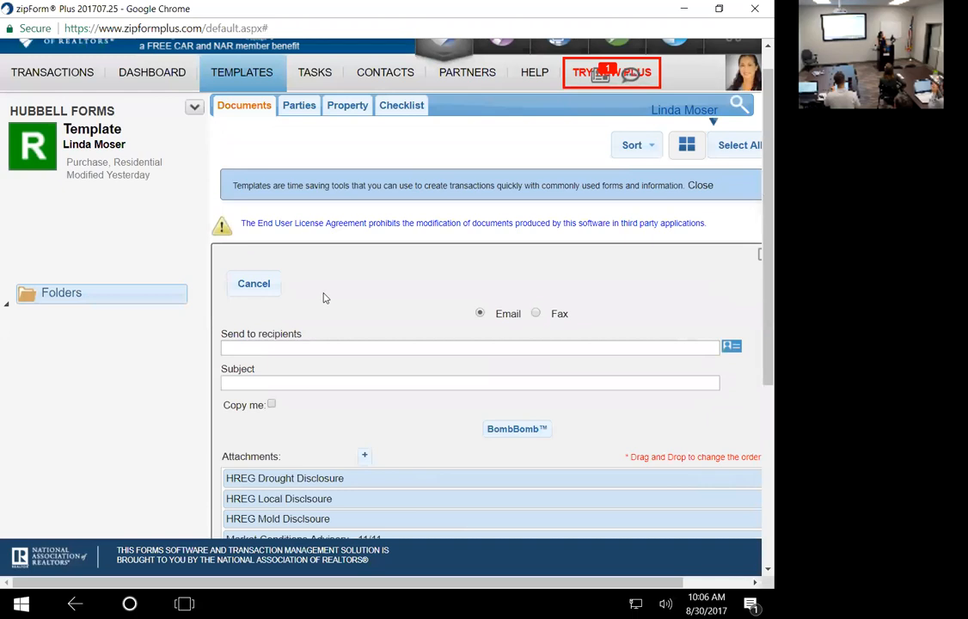
scroll(323, 298, "down", 1)
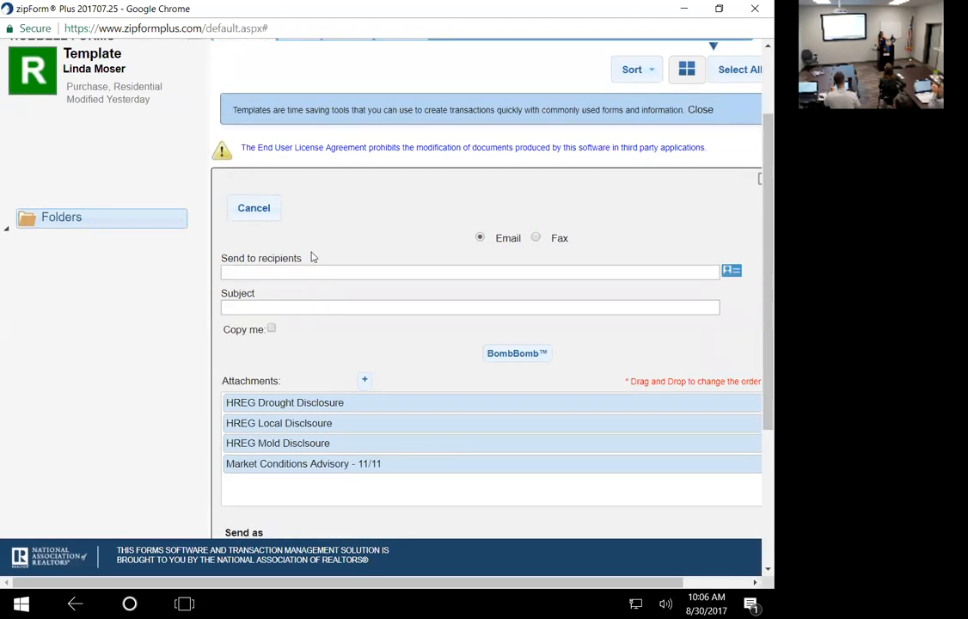
scroll(312, 257, "down", 3)
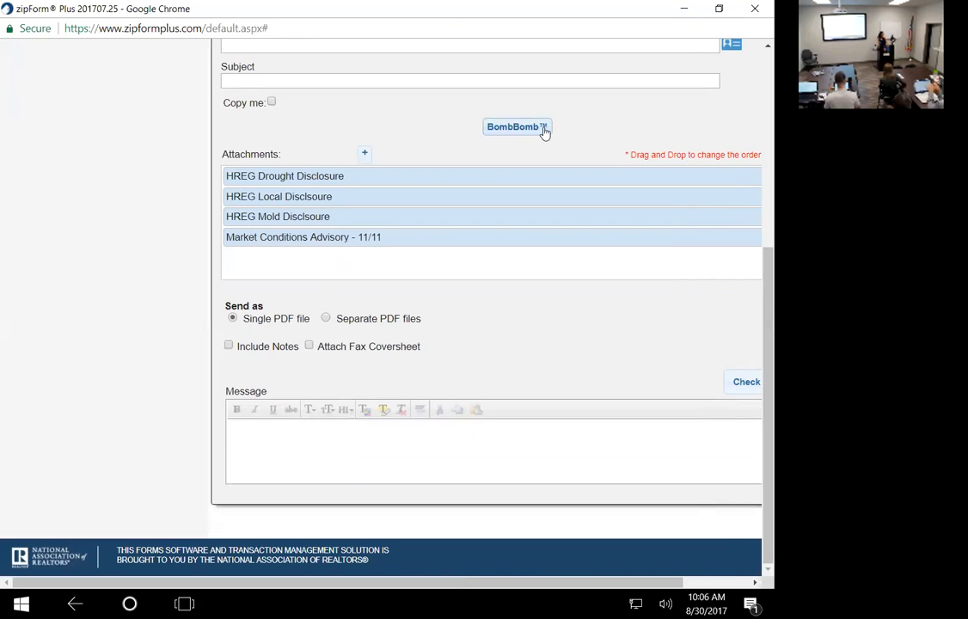
scroll(549, 315, "up", 2)
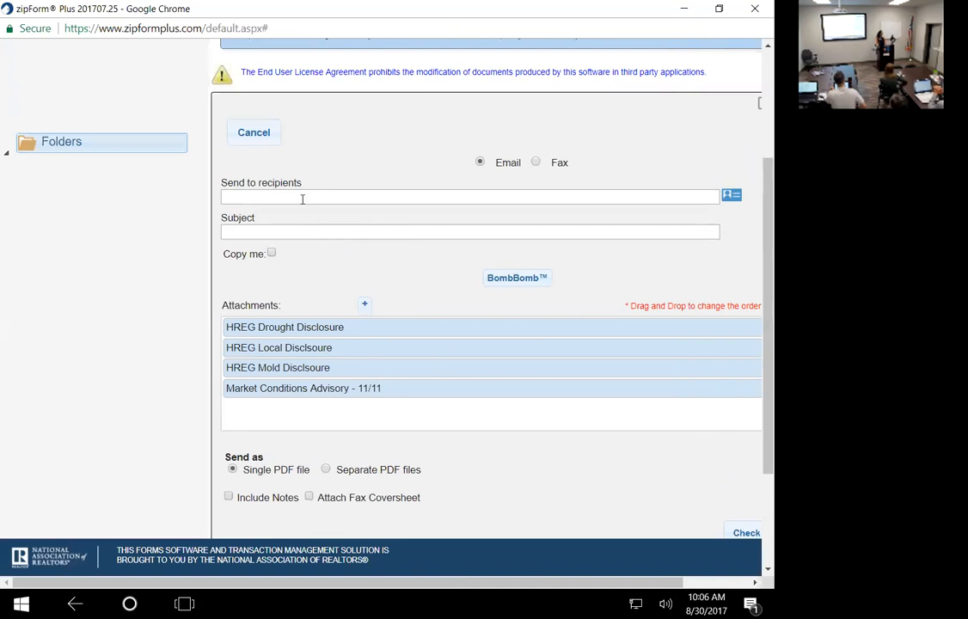
right_click(436, 148)
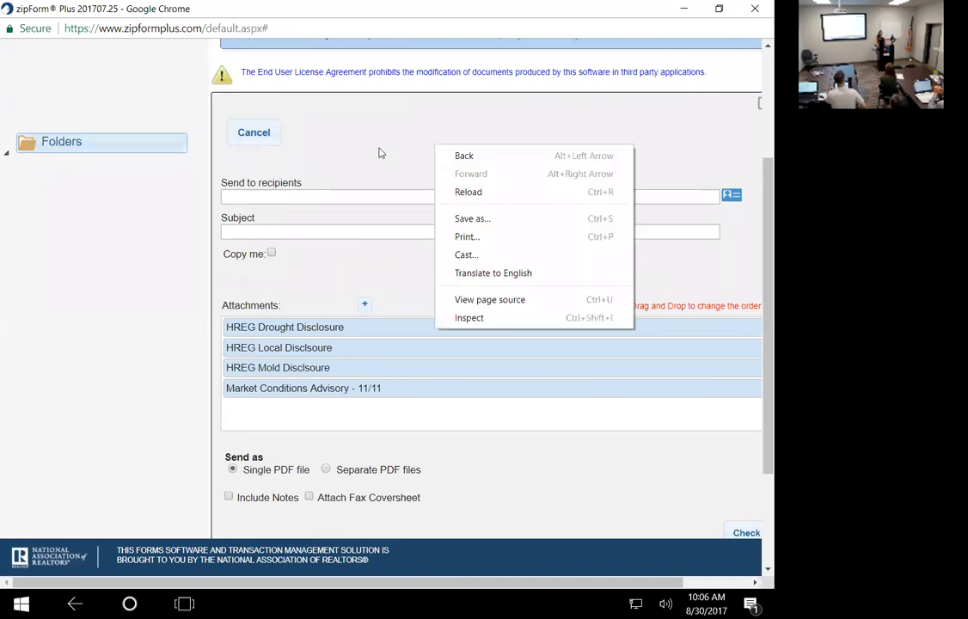
left_click(254, 136)
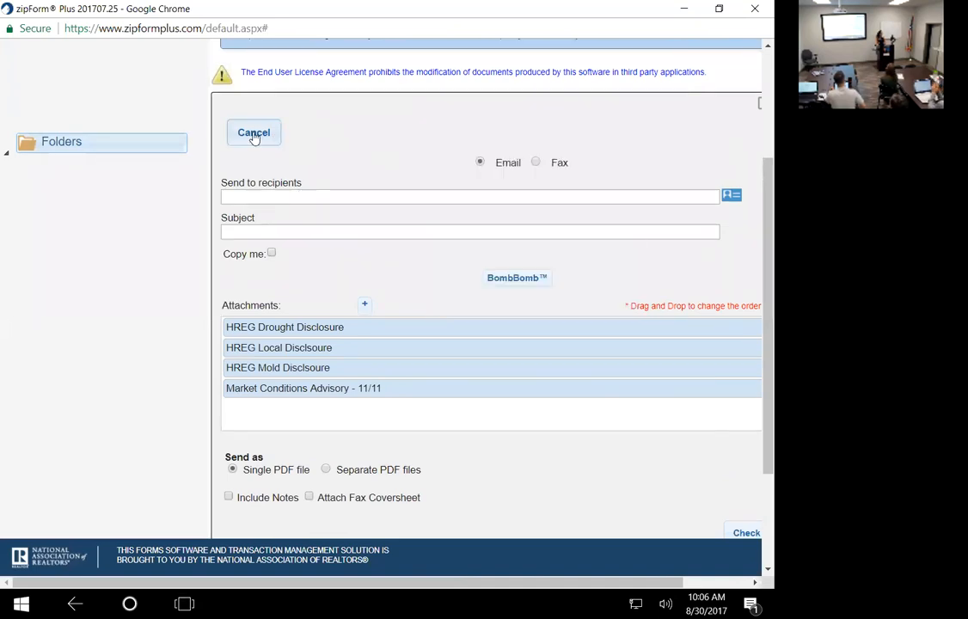
scroll(352, 329, "down", 3)
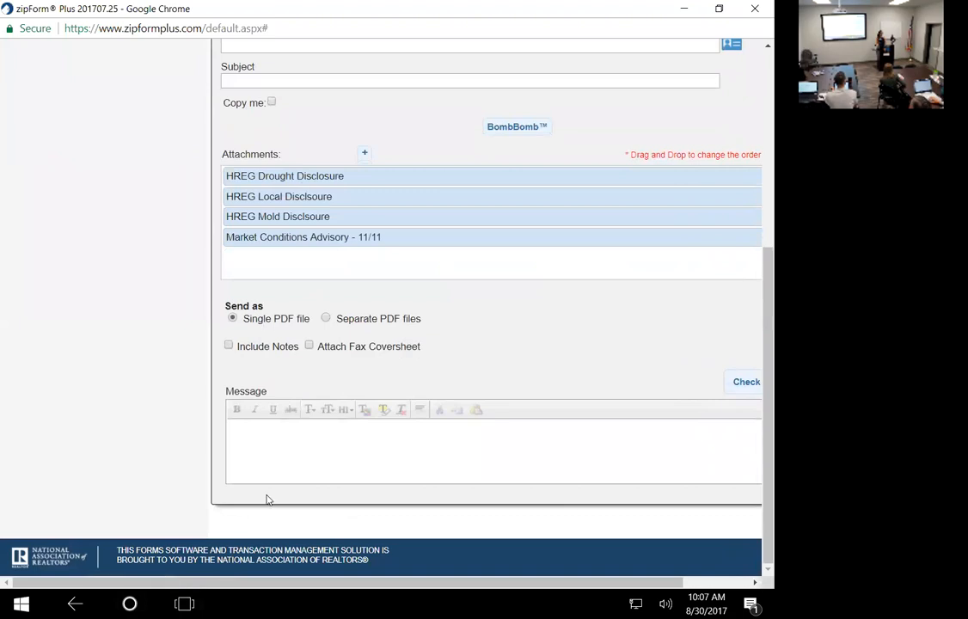
scroll(327, 335, "up", 4)
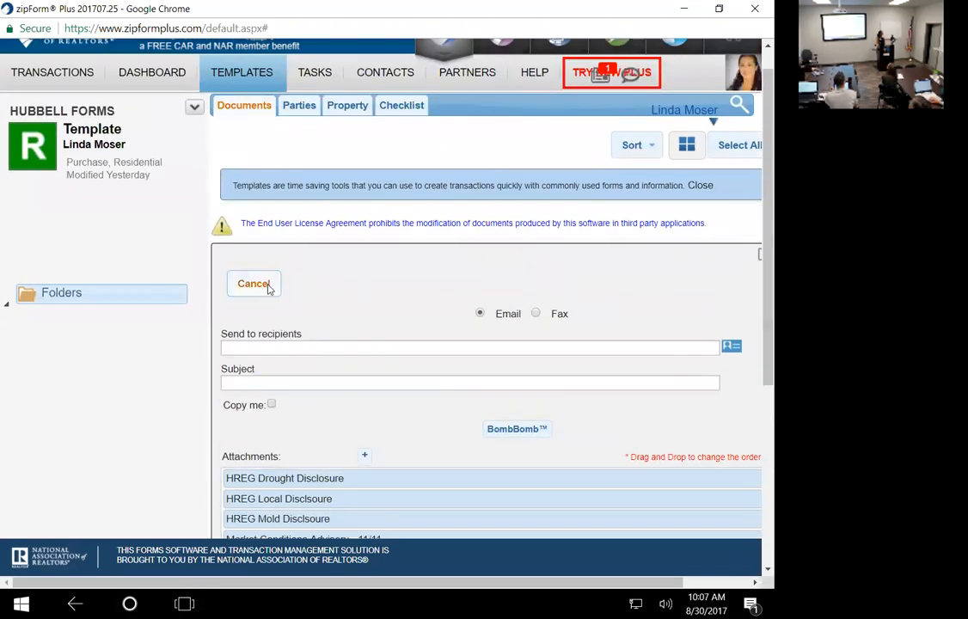
left_click(258, 285)
left_click(232, 142)
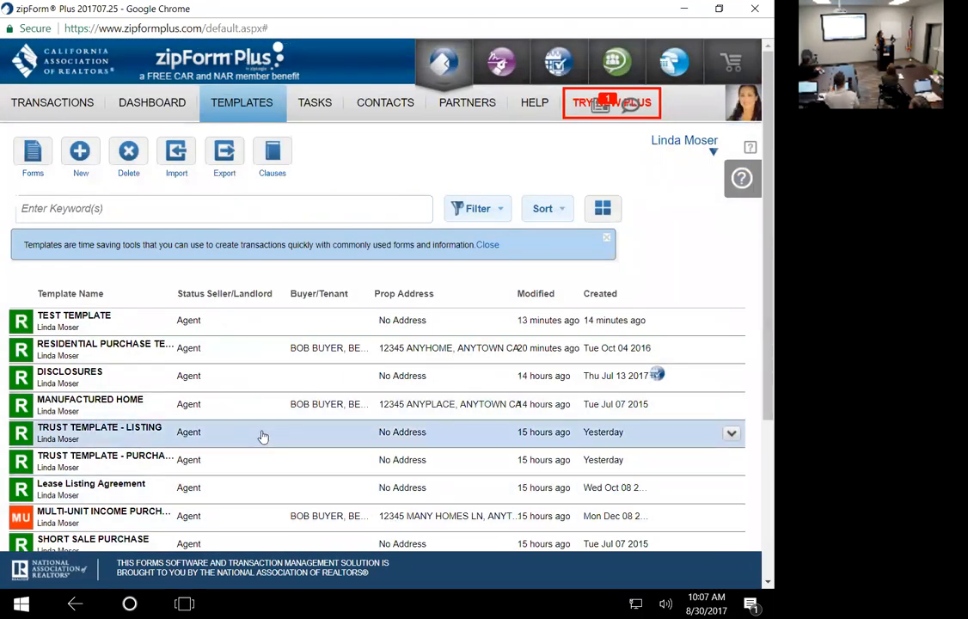
- View the account details, the news announcements and the list of all notifications, closing each one
left_click(713, 152)
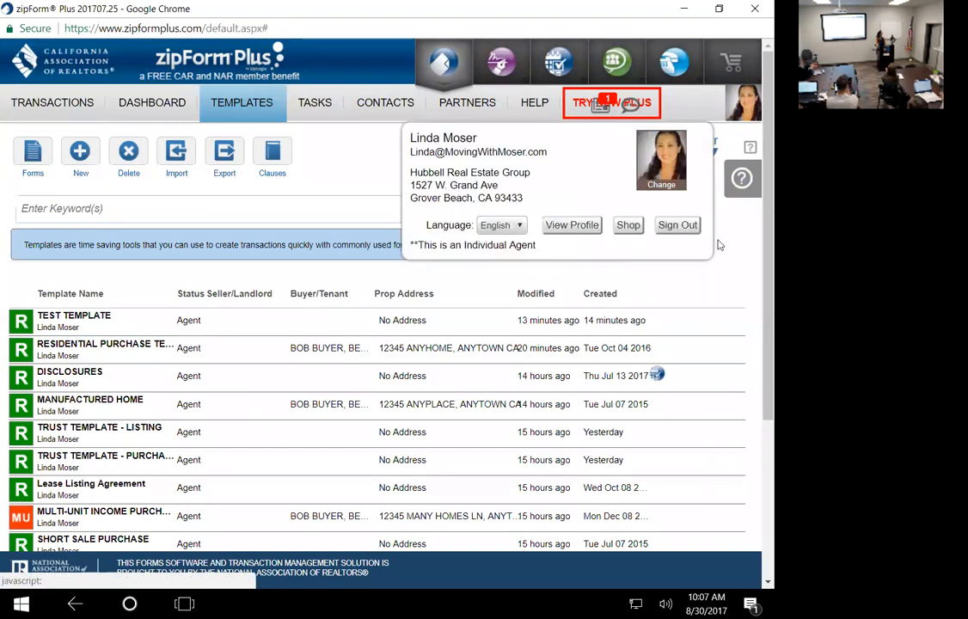
left_click(604, 108)
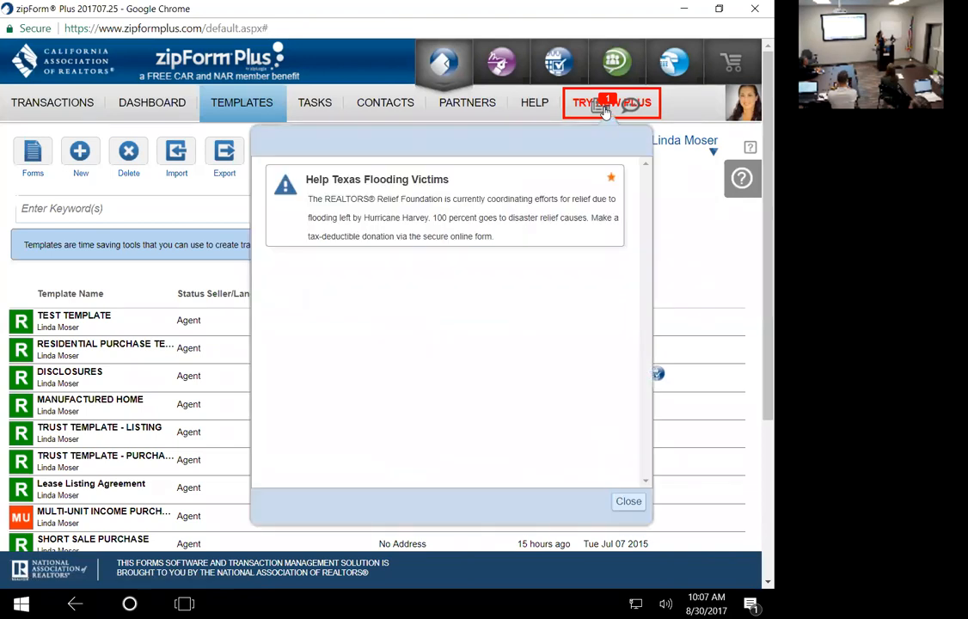
left_click(627, 503)
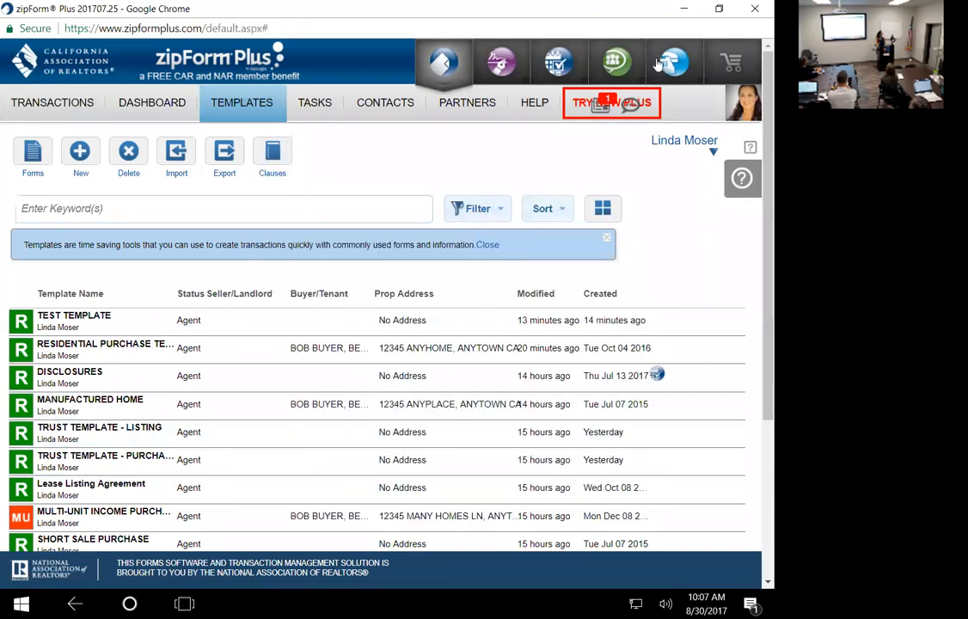
left_click(636, 105)
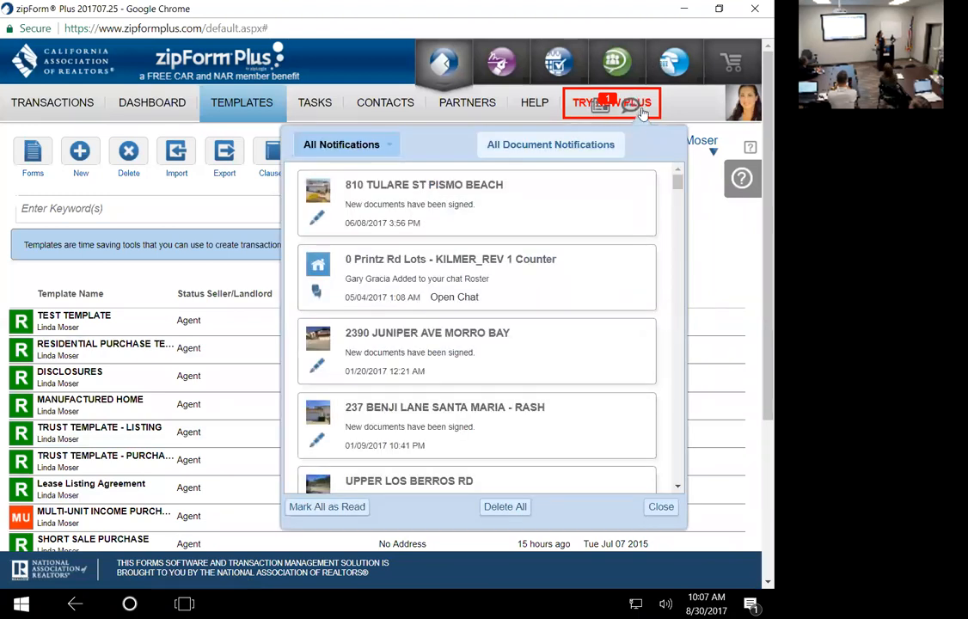
left_click(656, 513)
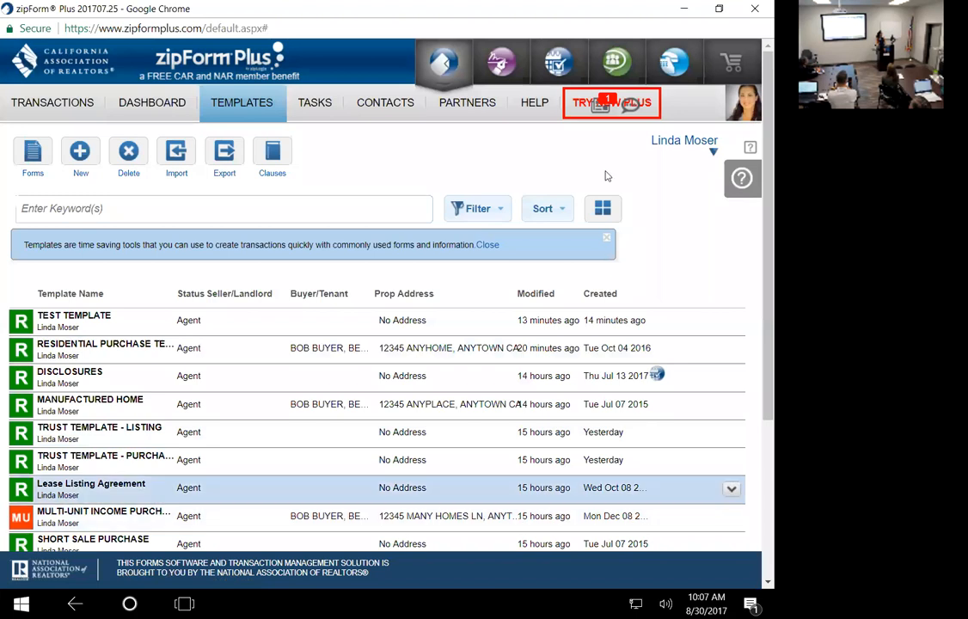
left_click(637, 108)
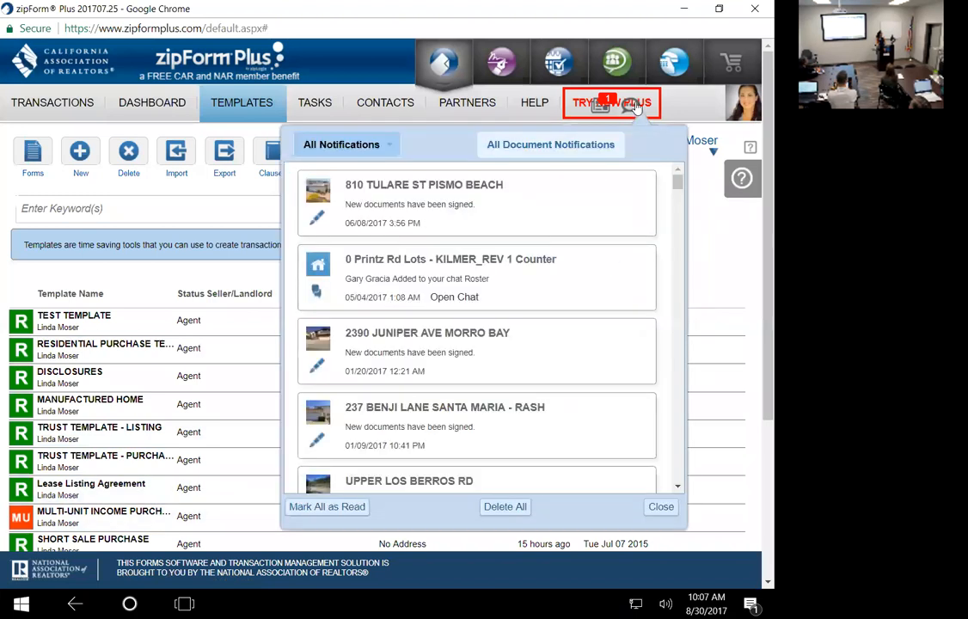
scroll(637, 344, "down", 3)
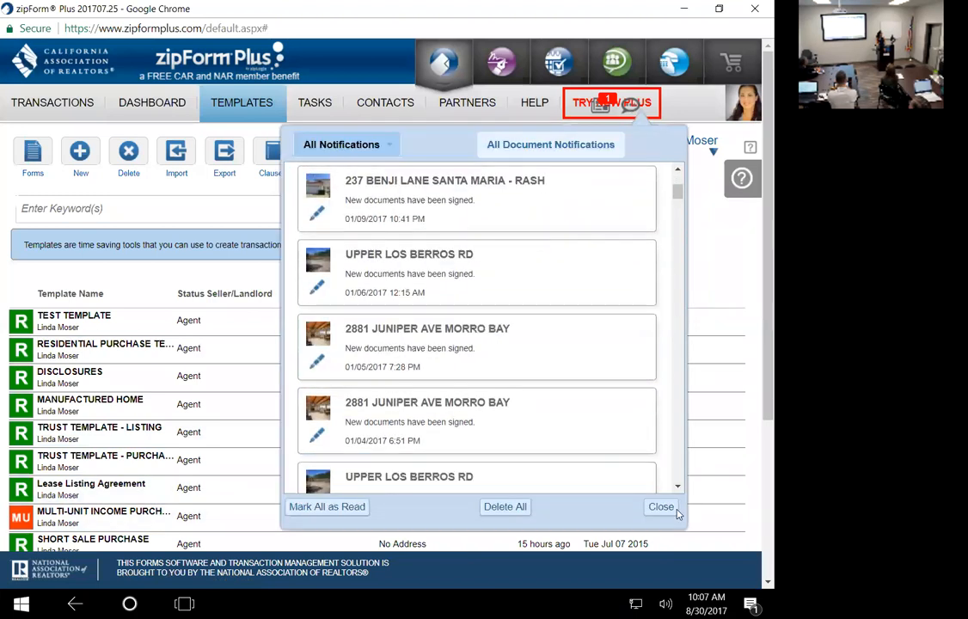
left_click(662, 507)
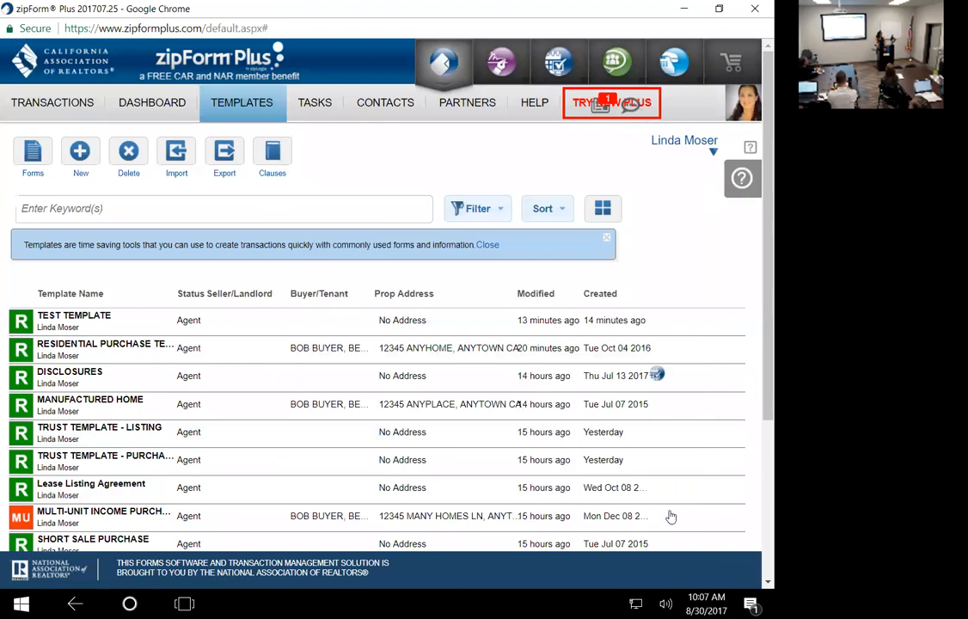
- Switch to the new zipForm Plus version, dismiss its guide overlay and open the templates list
left_click(583, 105)
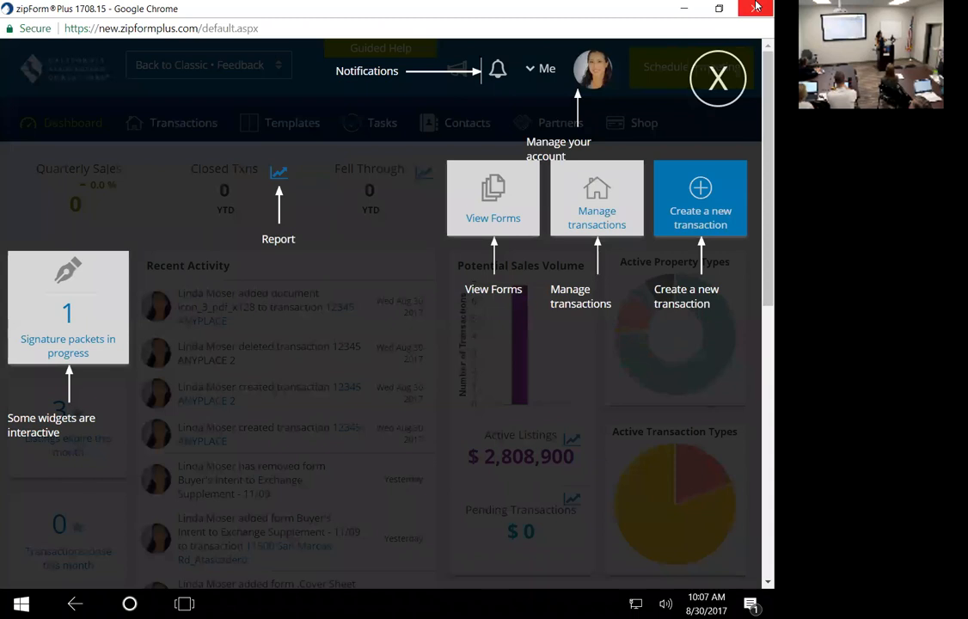
left_click(731, 43)
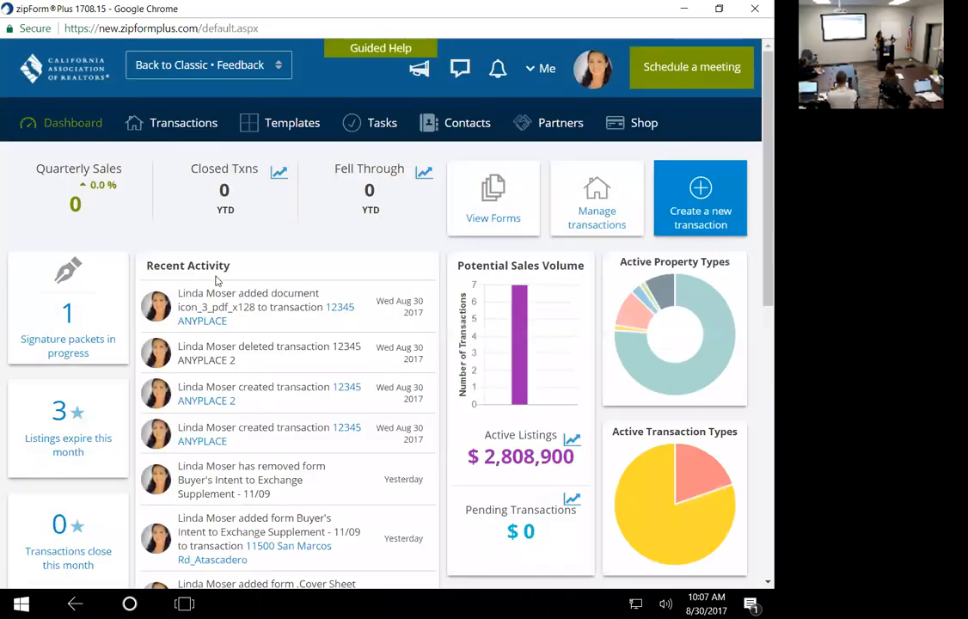
left_click(292, 125)
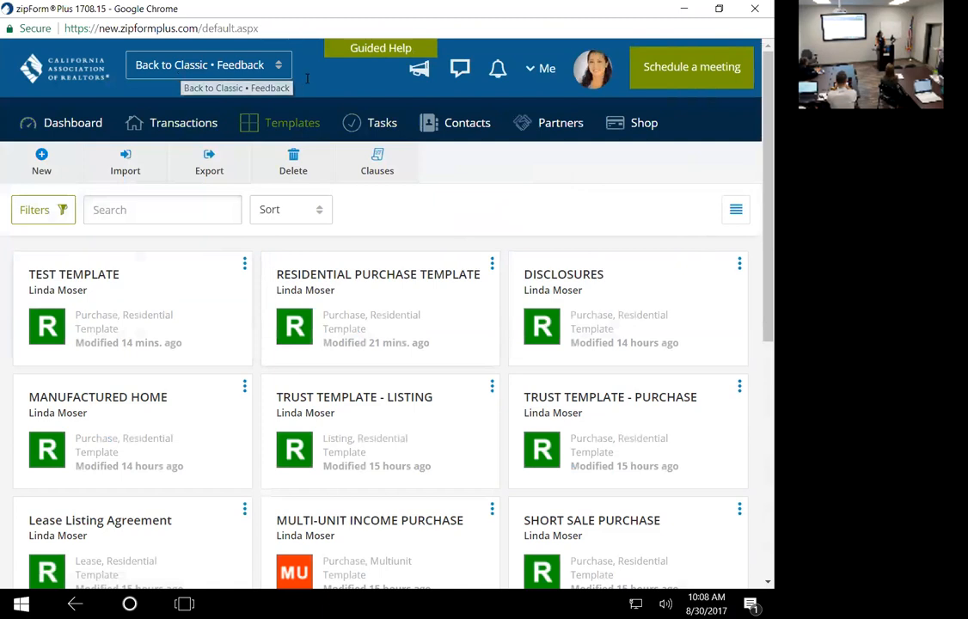
- Try to return to the classic version through the Back to Classic and Feedback choices
left_click(224, 73)
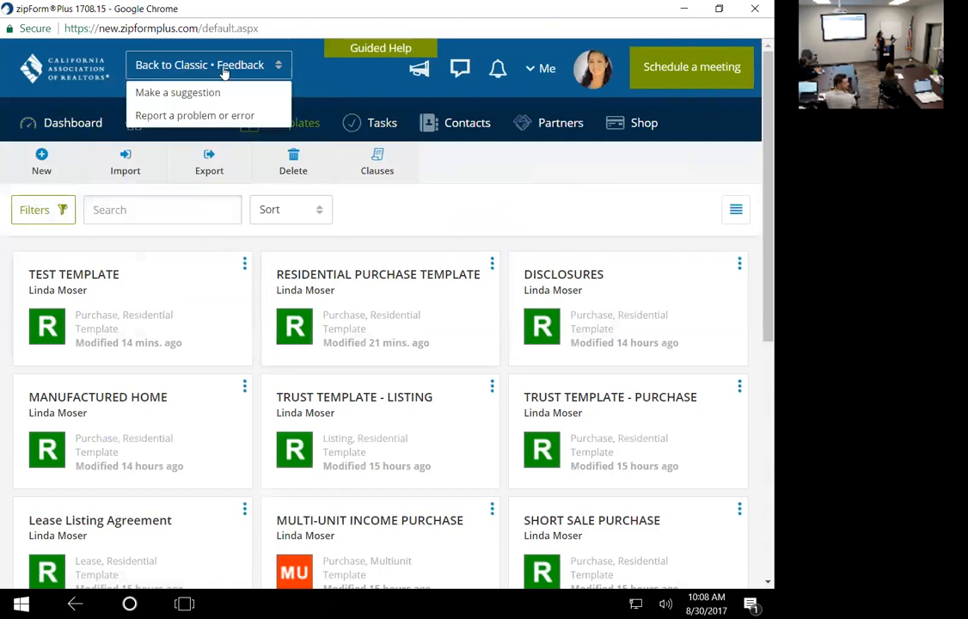
left_click(163, 68)
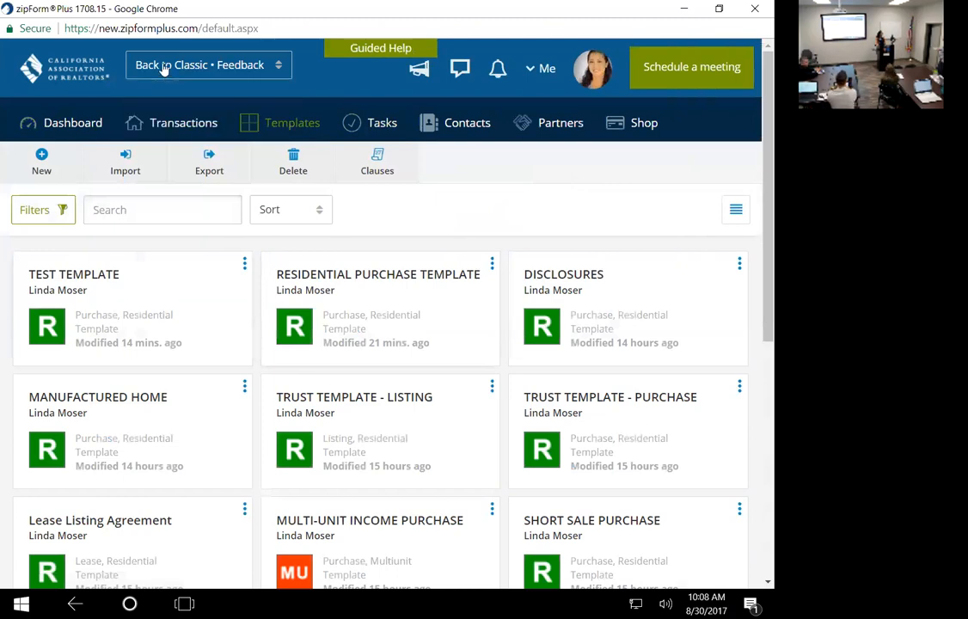
left_click(148, 67)
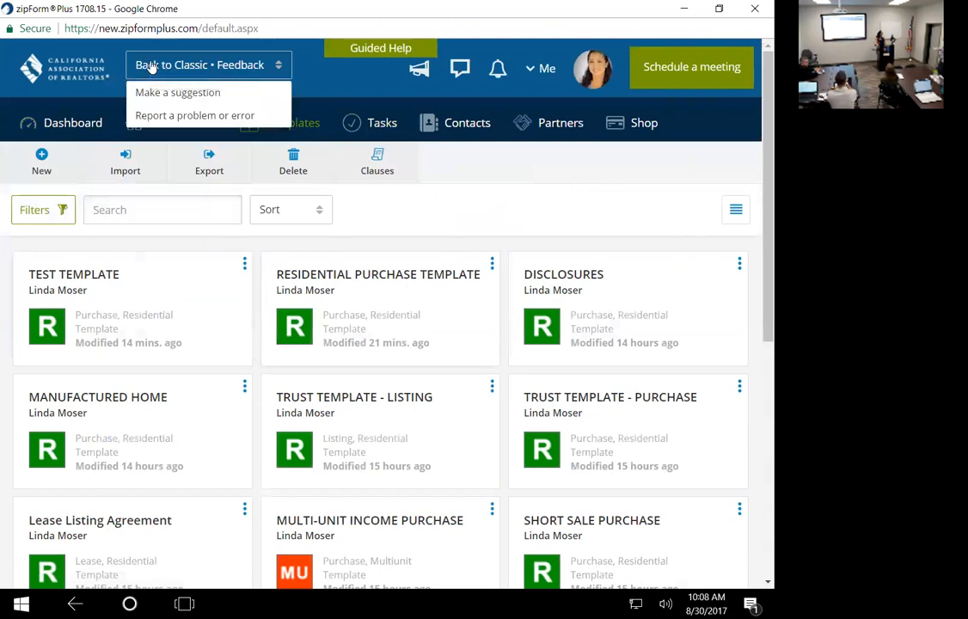
left_click(151, 67)
left_click(148, 67)
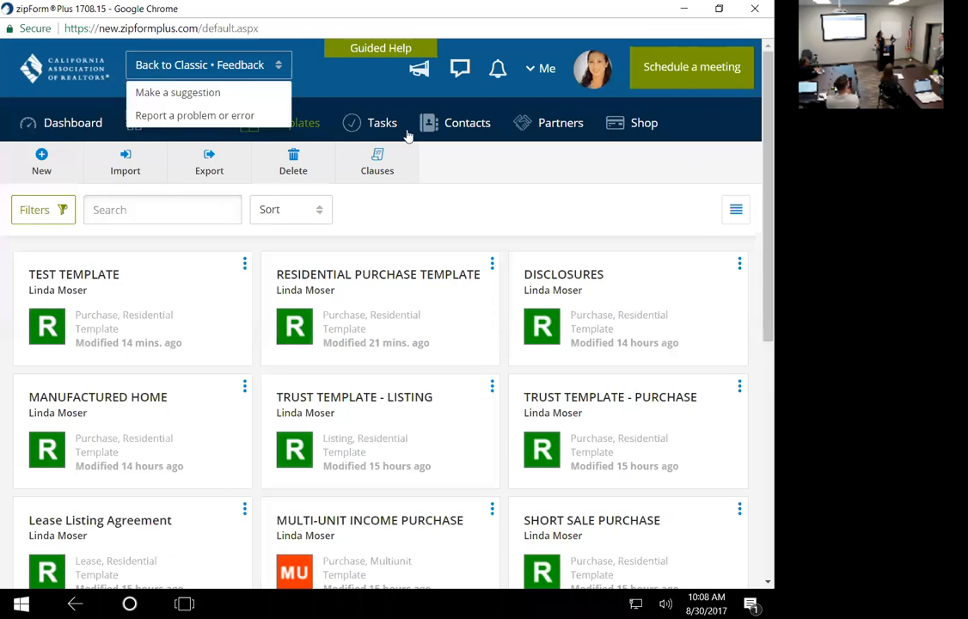
- Sign out of zipForm Plus, accept the logout redirect, and sign out of the California Association of Realtors website
left_click(592, 78)
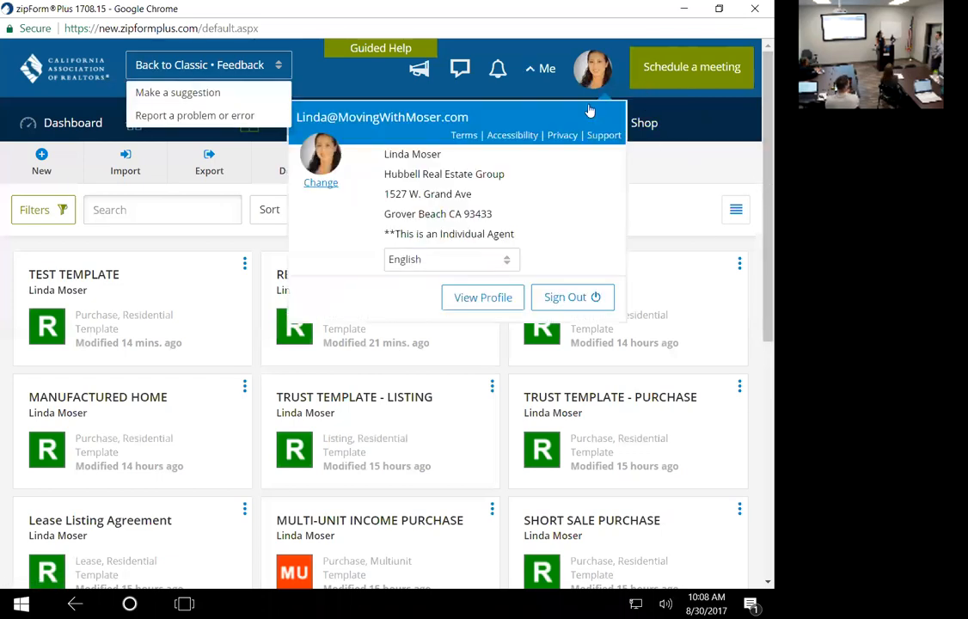
left_click(567, 299)
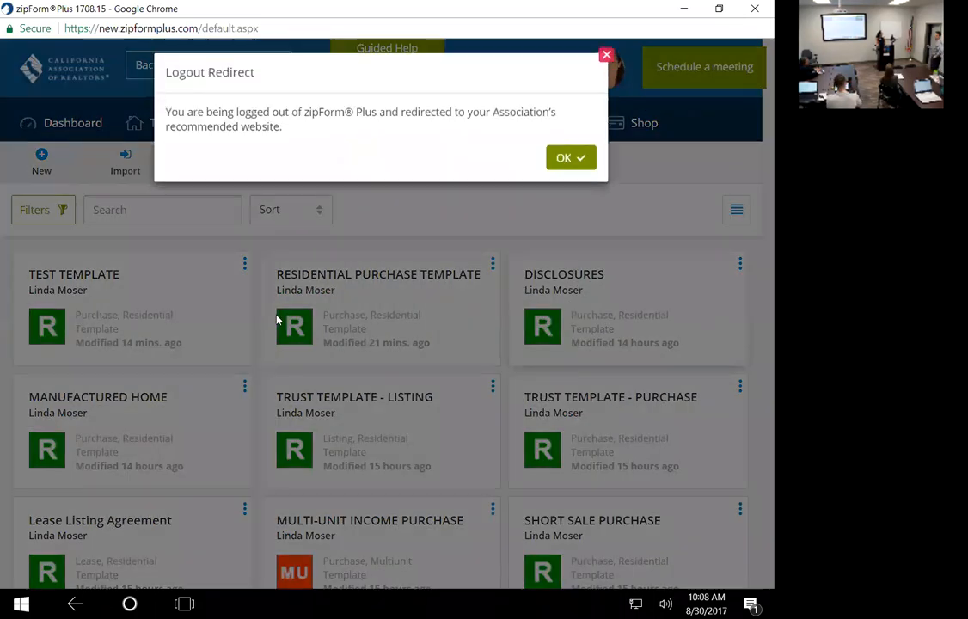
left_click(572, 162)
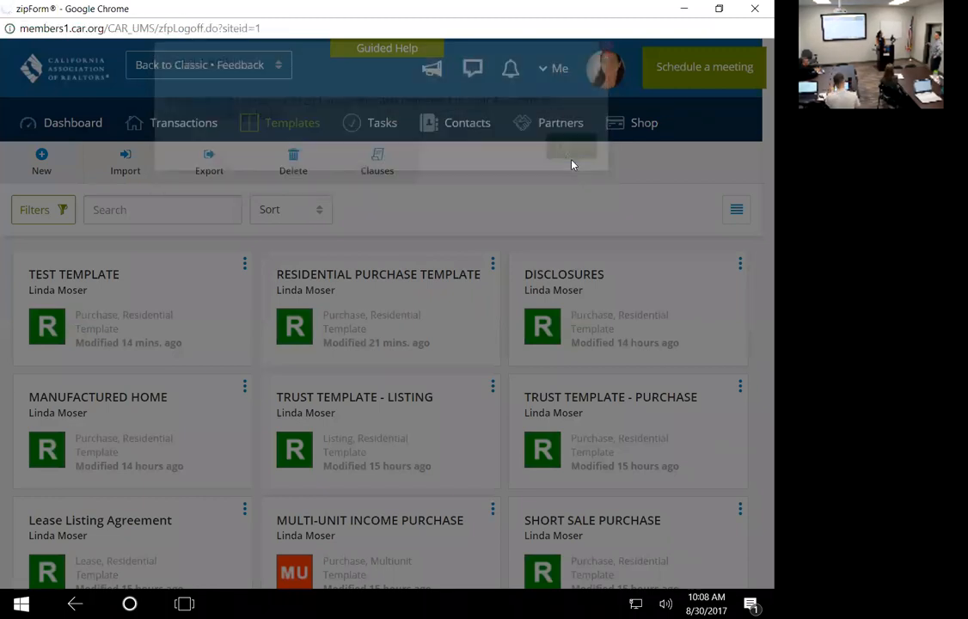
left_click(629, 70)
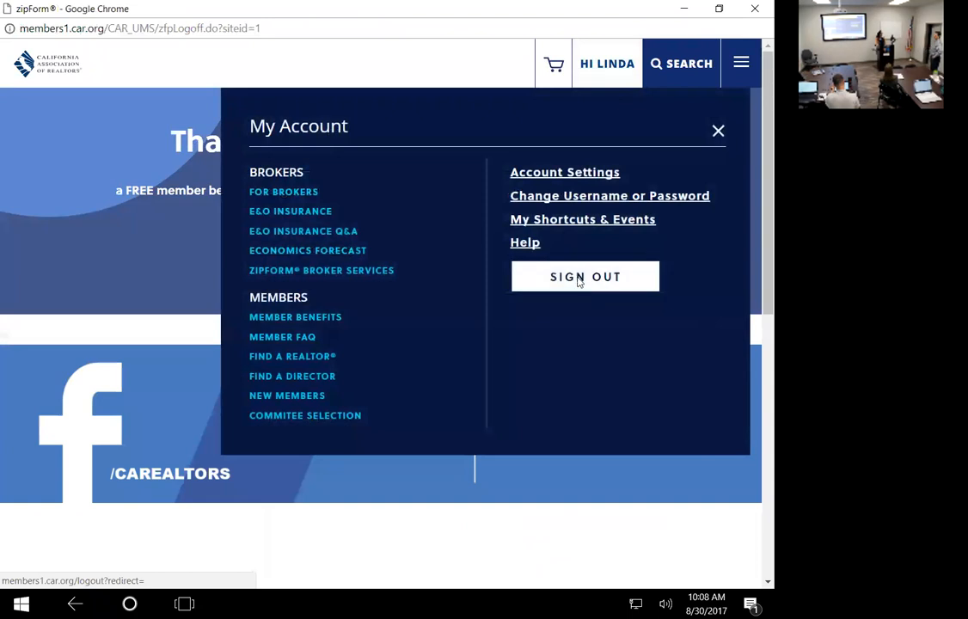
left_click(579, 278)
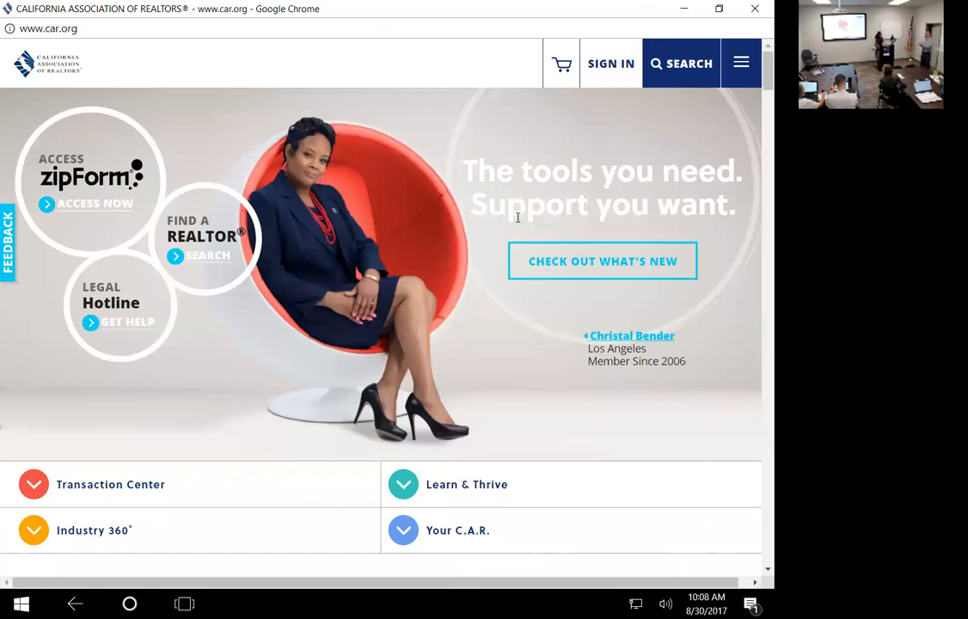
- Close the separate California Association of Realtors window, sign out of the website in the second browser tab and close that tab
left_click(755, 9)
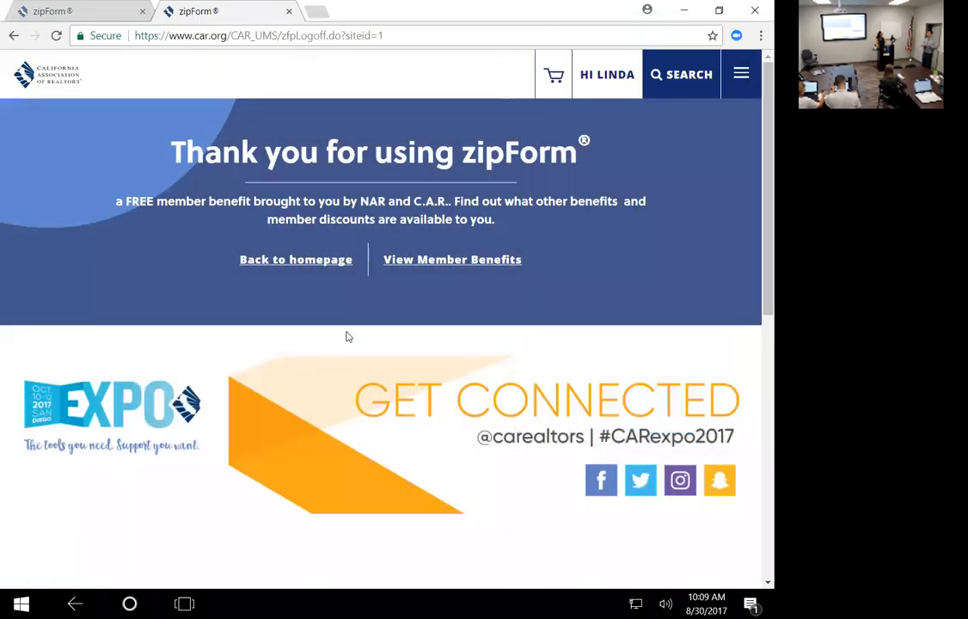
left_click(620, 79)
left_click(595, 292)
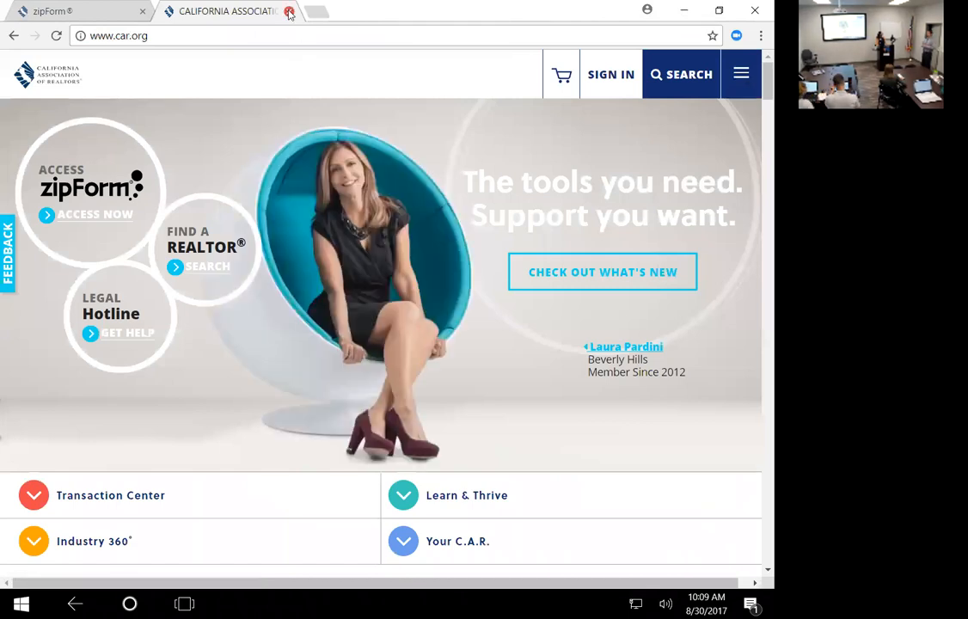
left_click(289, 12)
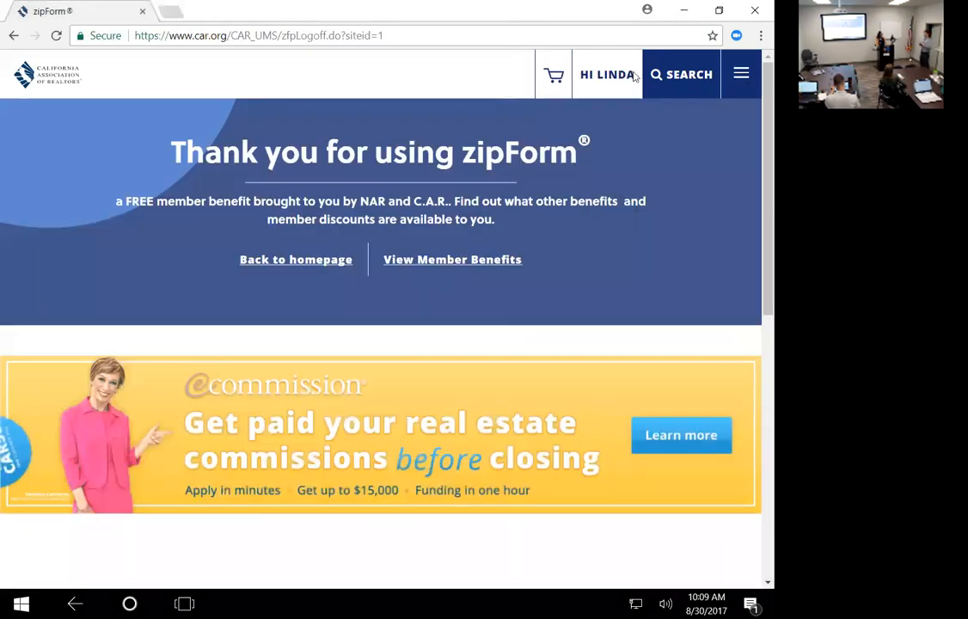
- Sign out of the California Association of Realtors website in the remaining tab, close the browser and start Zoom
left_click(607, 75)
left_click(597, 297)
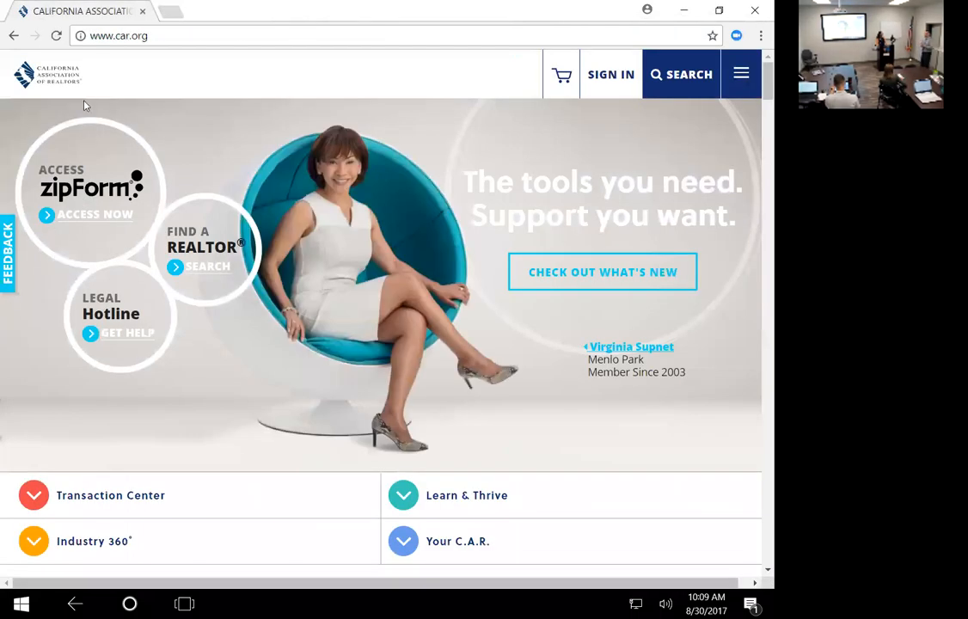
left_click(142, 12)
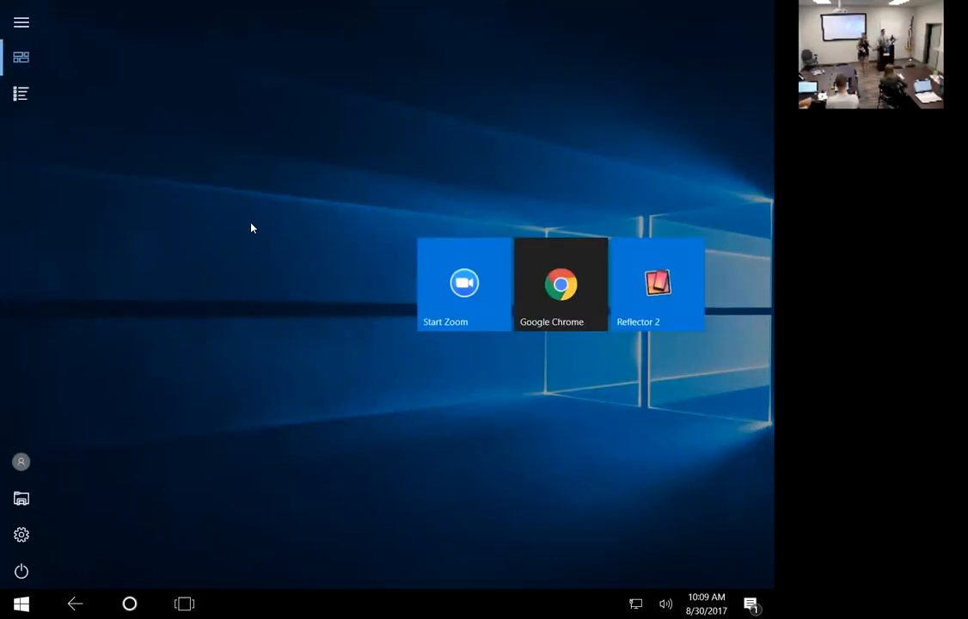
left_click(434, 318)
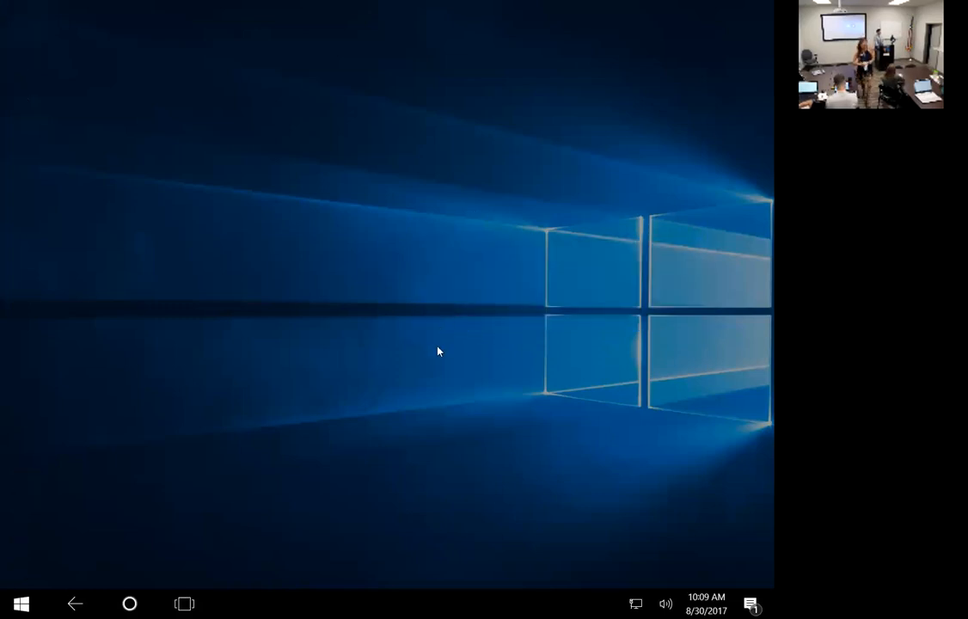